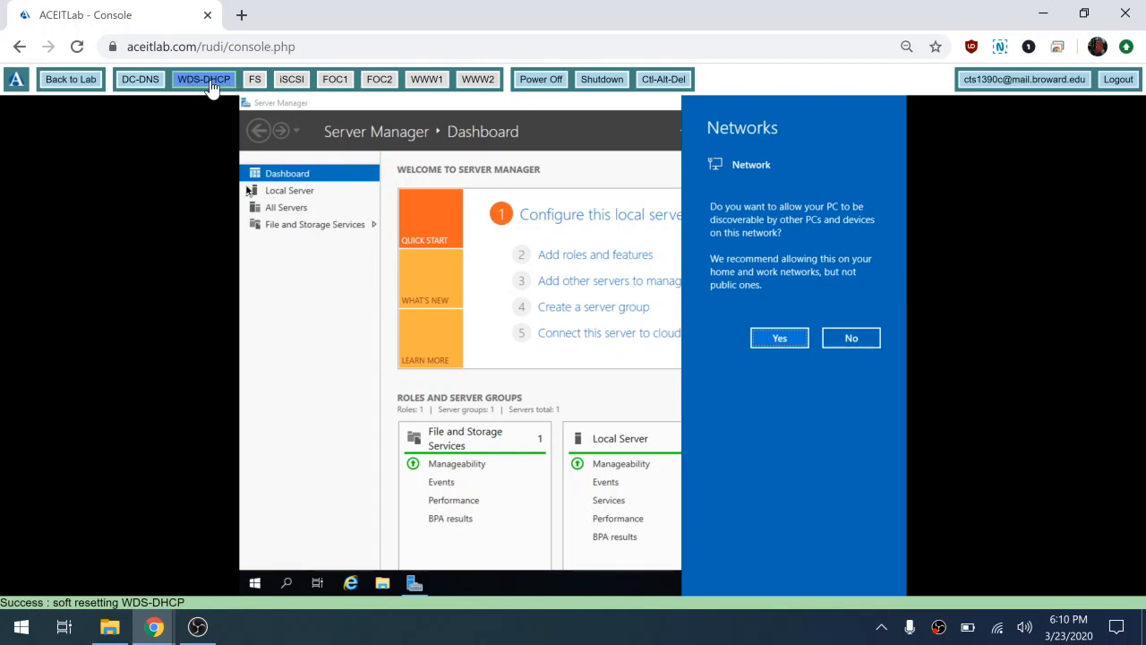
Step: Allow network discovery, hide the Welcome tile, and show the Local Server properties page
click(783, 342)
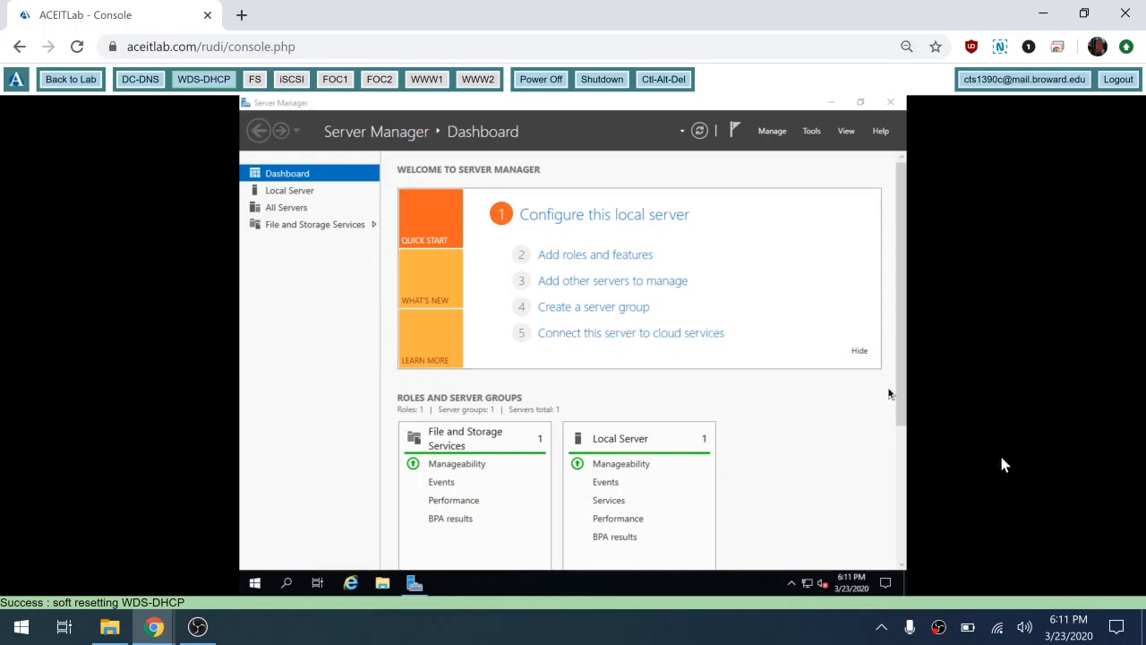
click(857, 352)
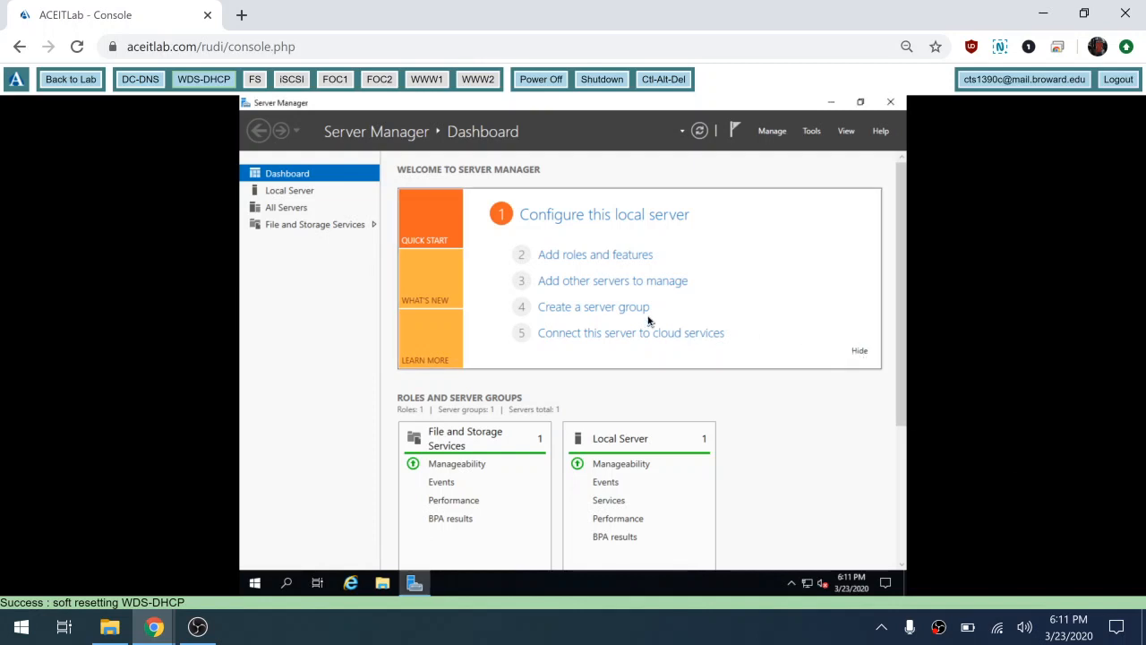
click(306, 190)
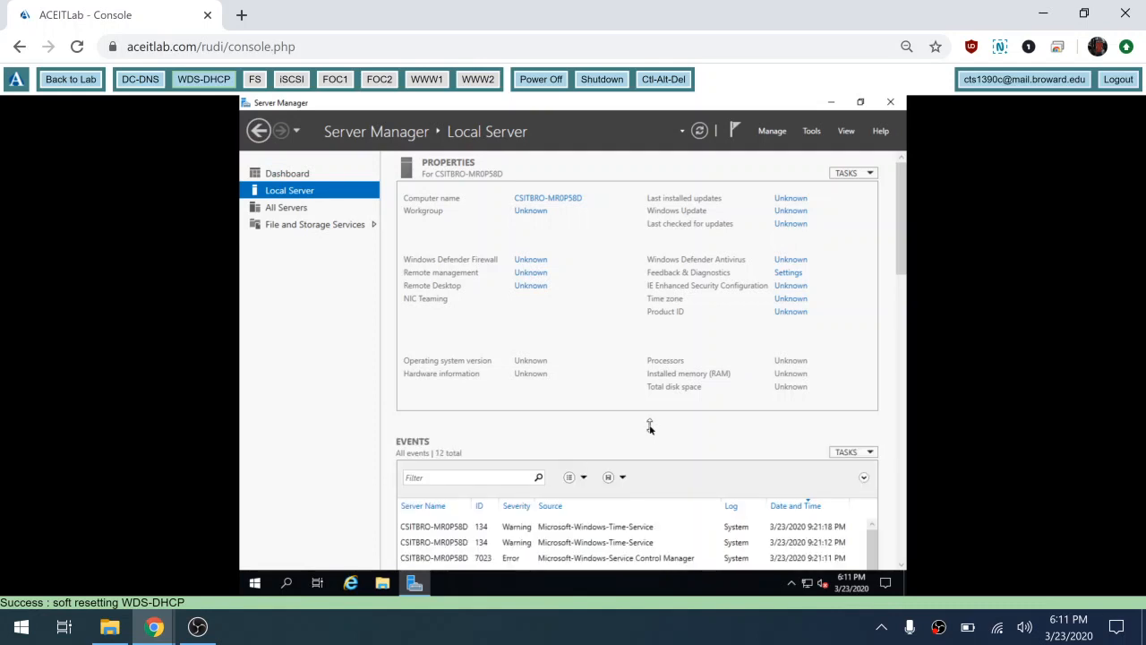
mouse_move(156, 633)
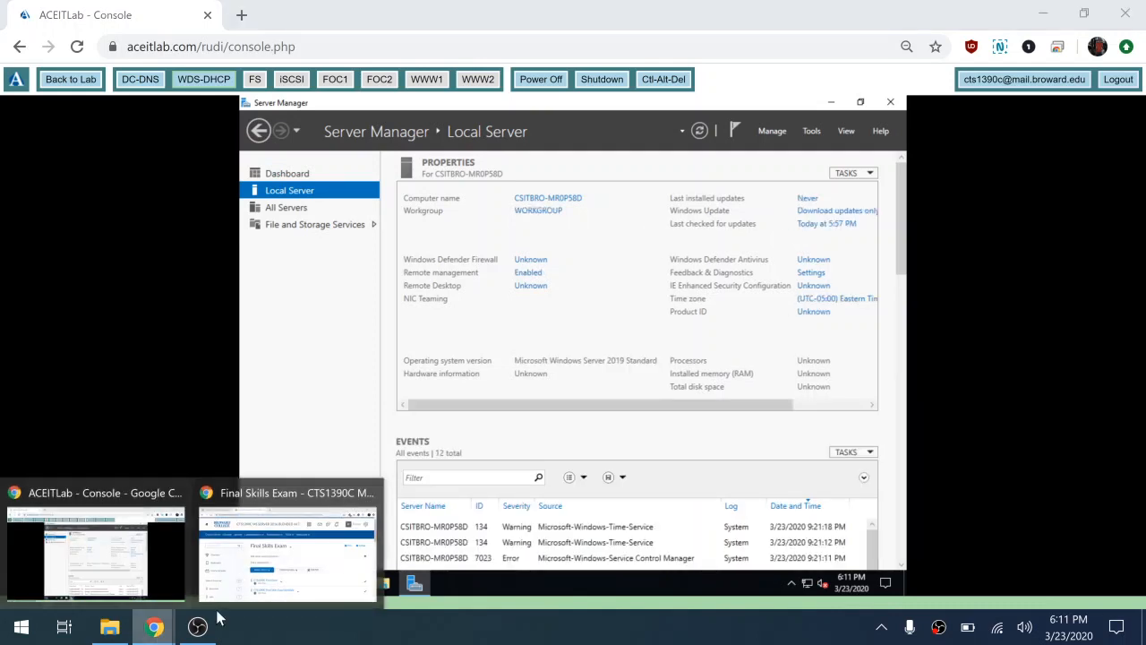
click(298, 565)
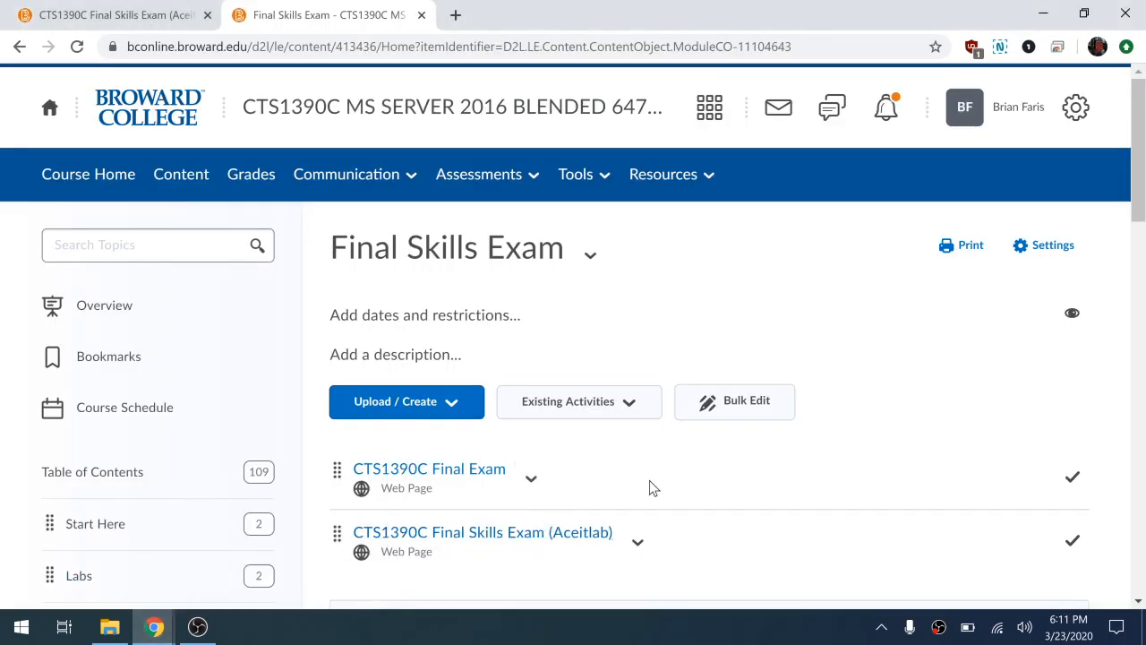
drag(1139, 174, 1136, 214)
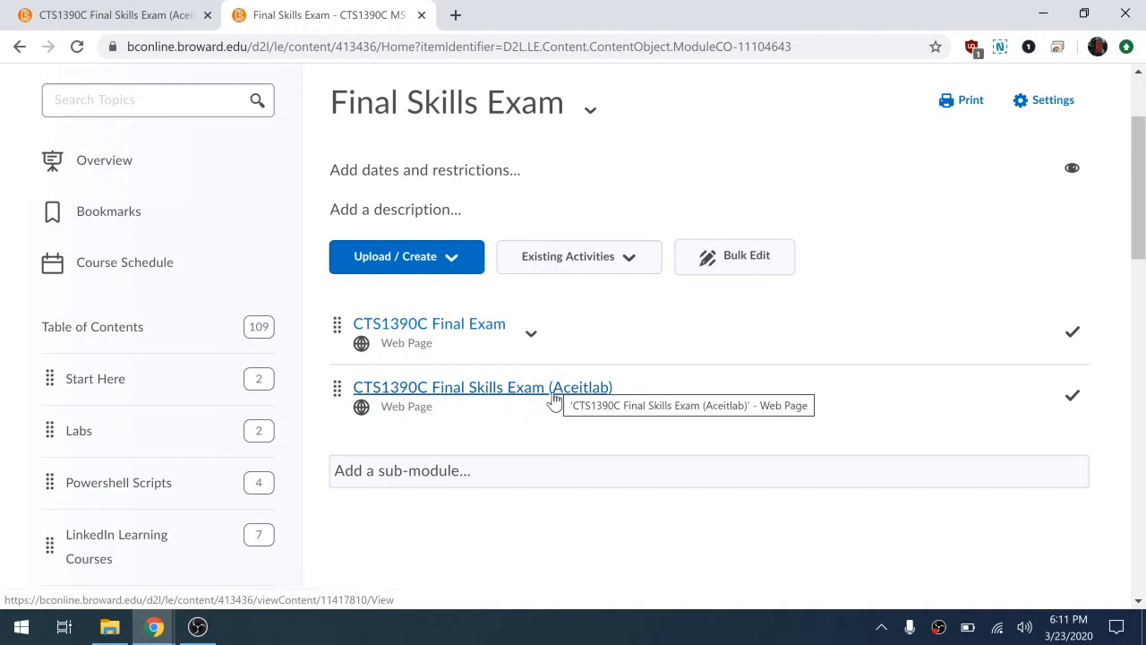
click(153, 15)
drag(1138, 209, 1138, 214)
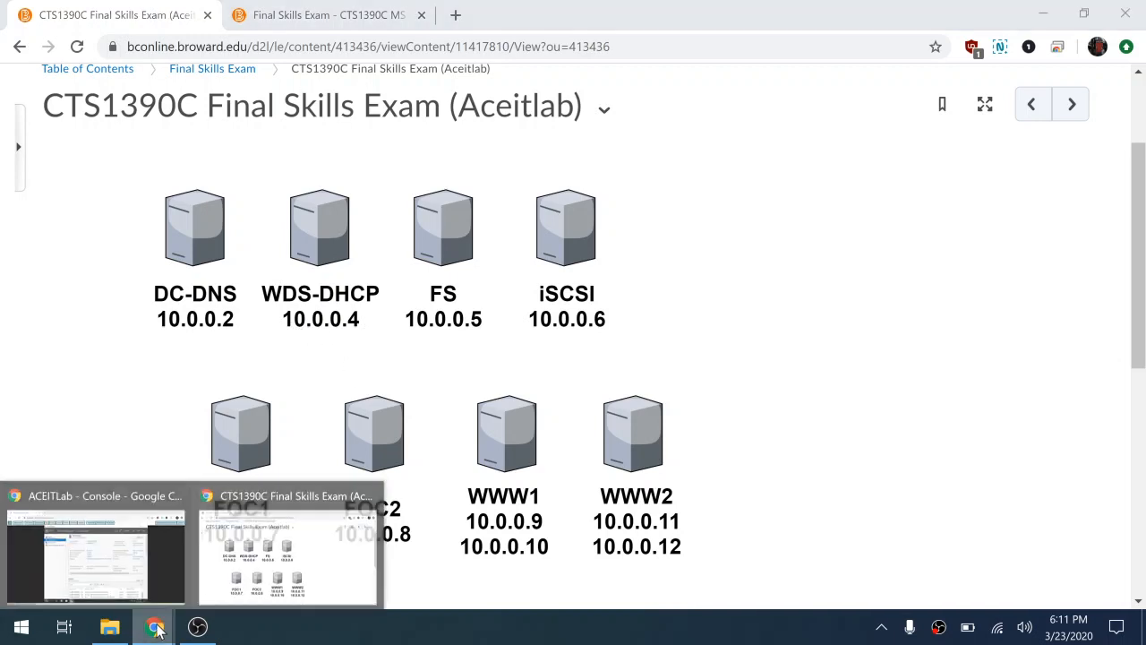
click(98, 555)
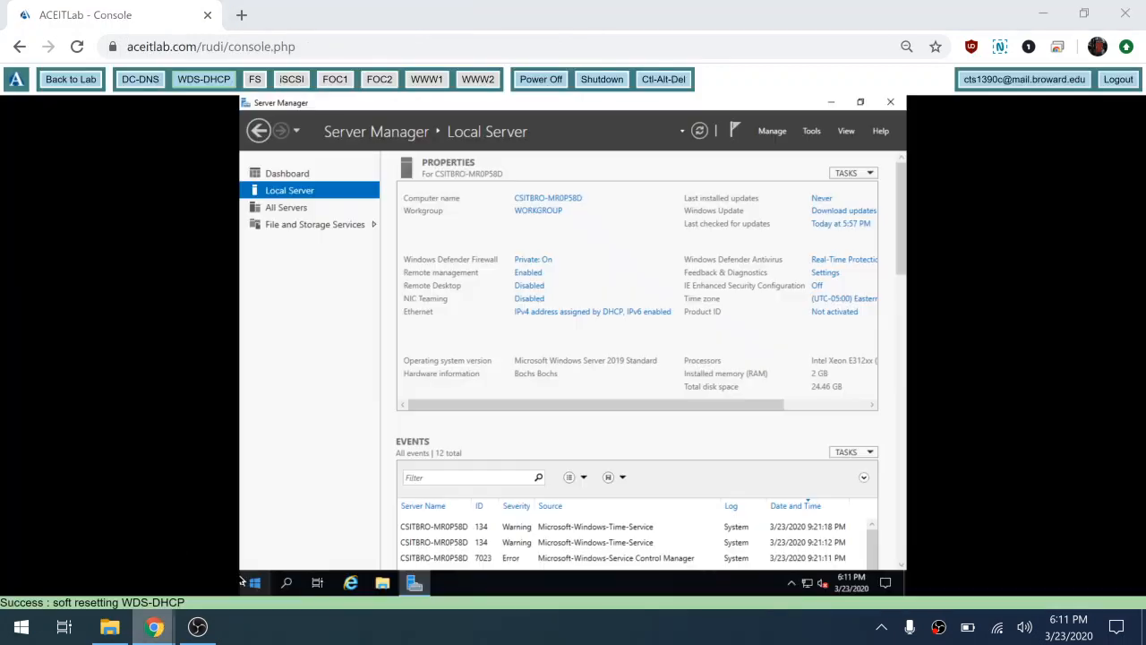
Step: Bring up the IPv4 settings of the server's Ethernet adapter
click(561, 313)
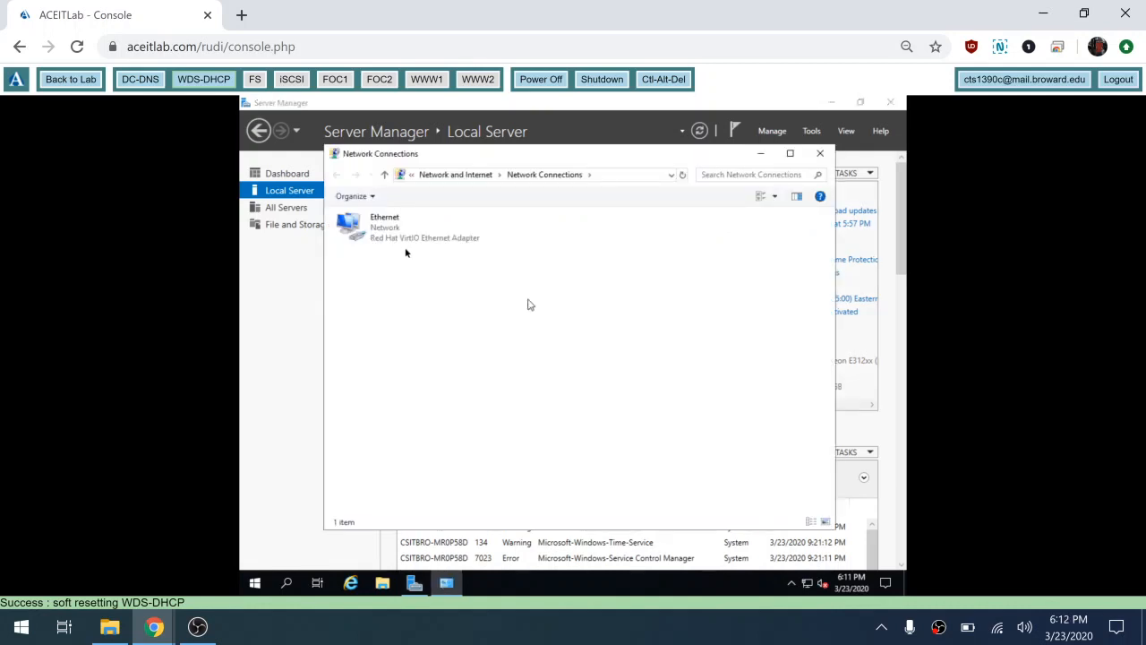
click(390, 236)
right_click(390, 236)
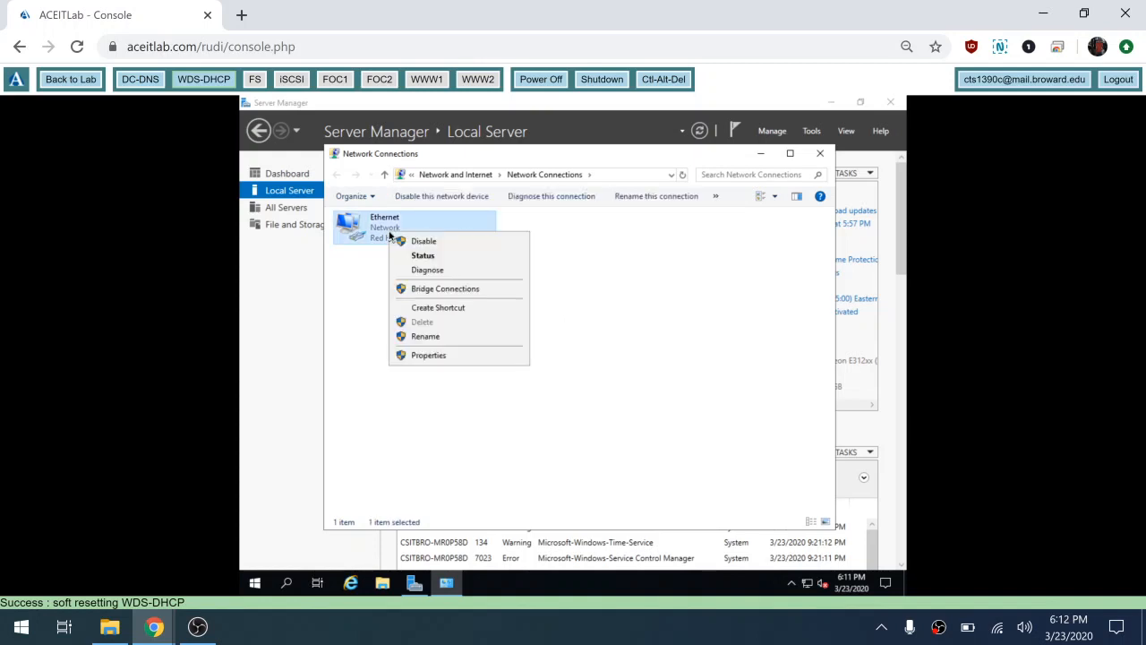
click(433, 360)
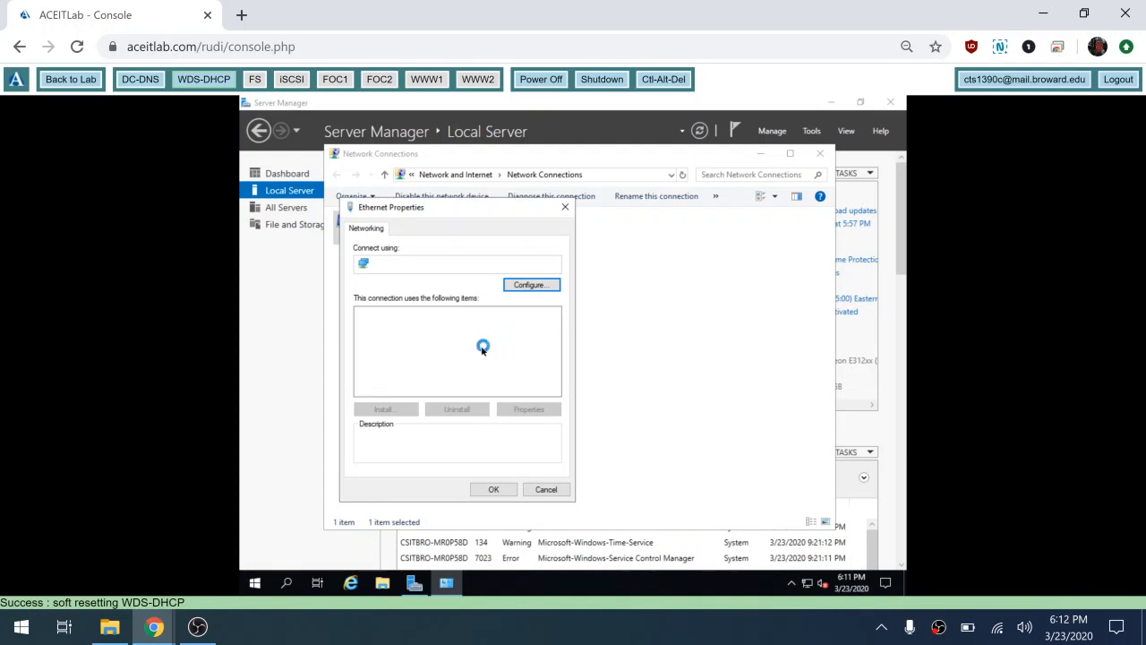
double_click(478, 349)
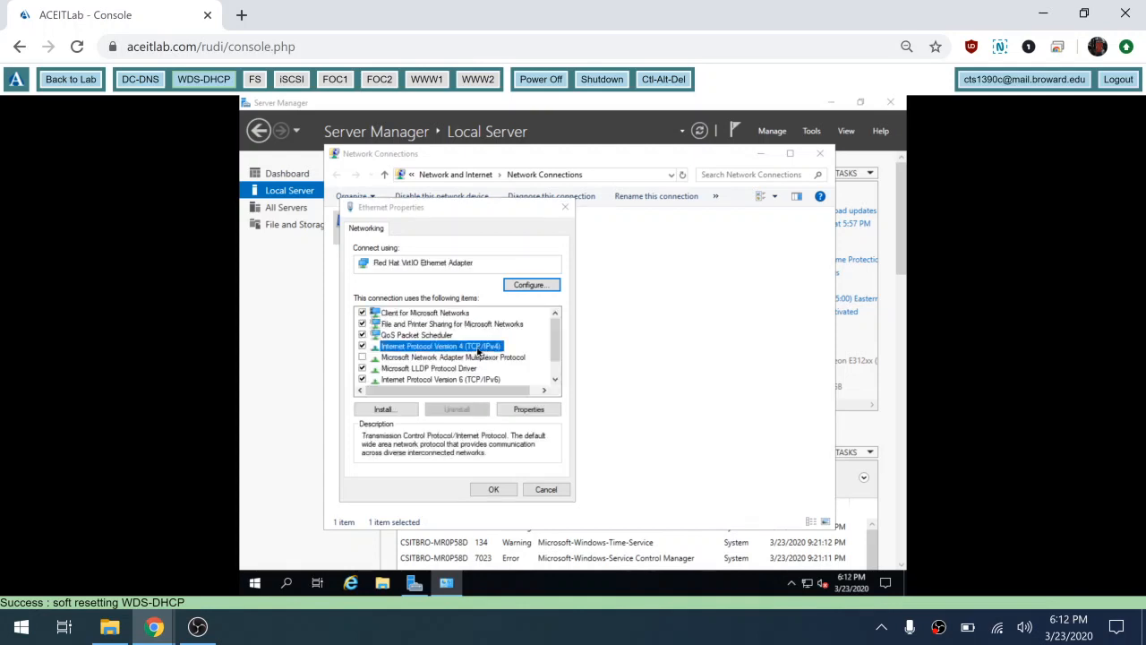
Step: Assign static IP 10.0.0.4, mask 255.255.255.0, gateway 10.0.0.1 and DNS 10.0.0.2
click(446, 352)
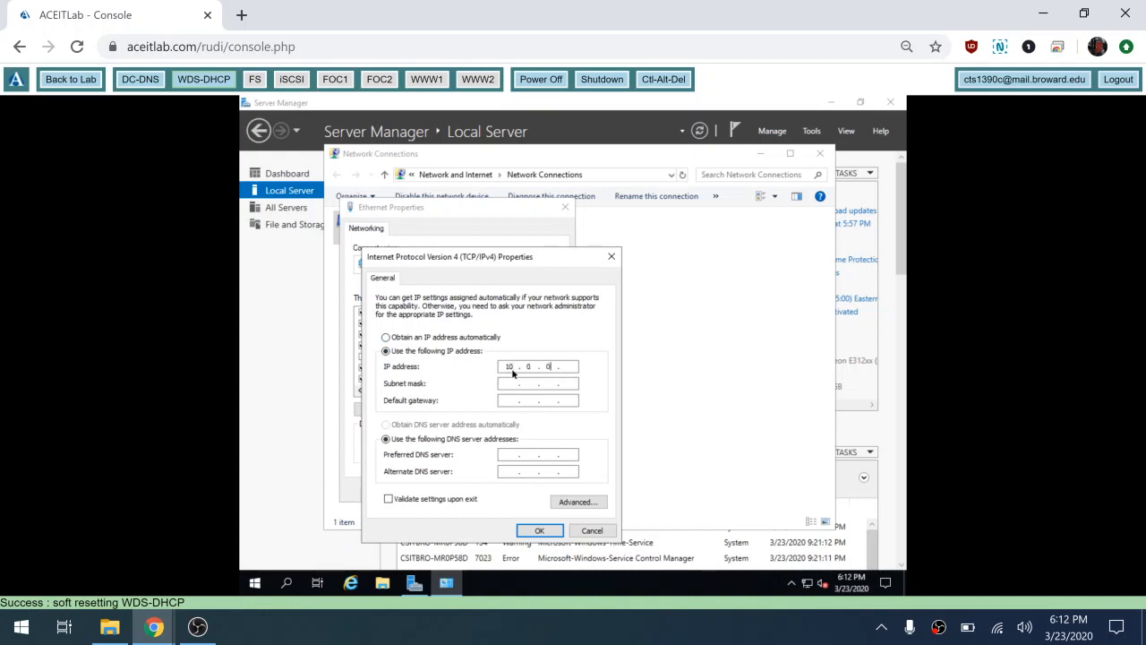
key(Tab)
text(255 . 255 . 255 . 0)
key(Tab)
key(Tab)
click(169, 633)
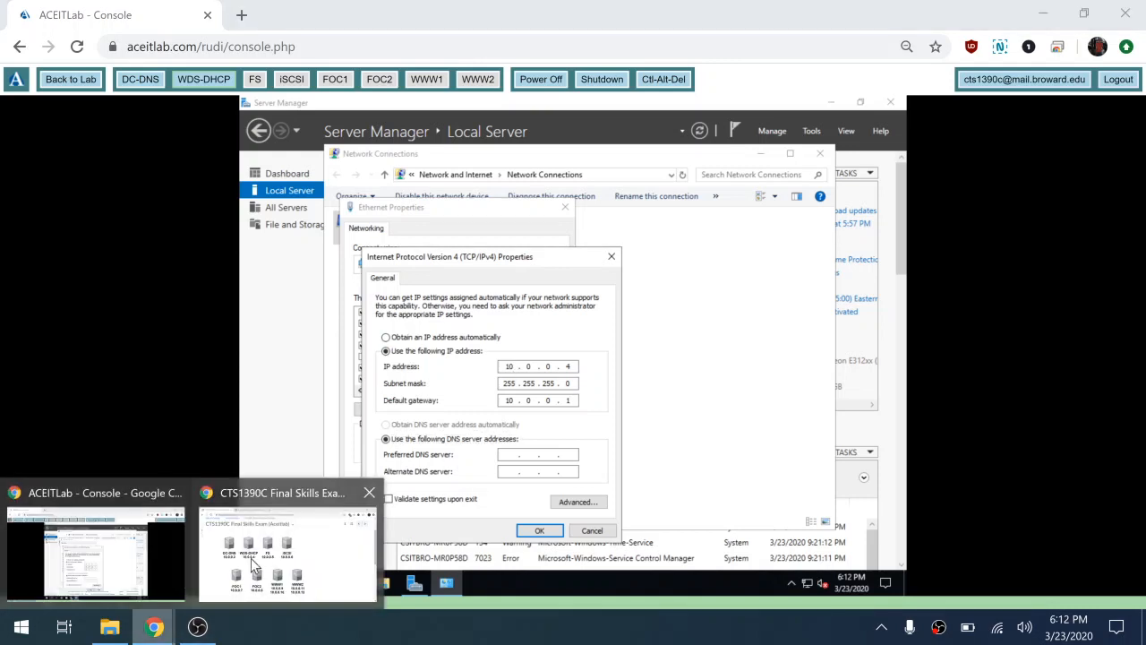
click(259, 564)
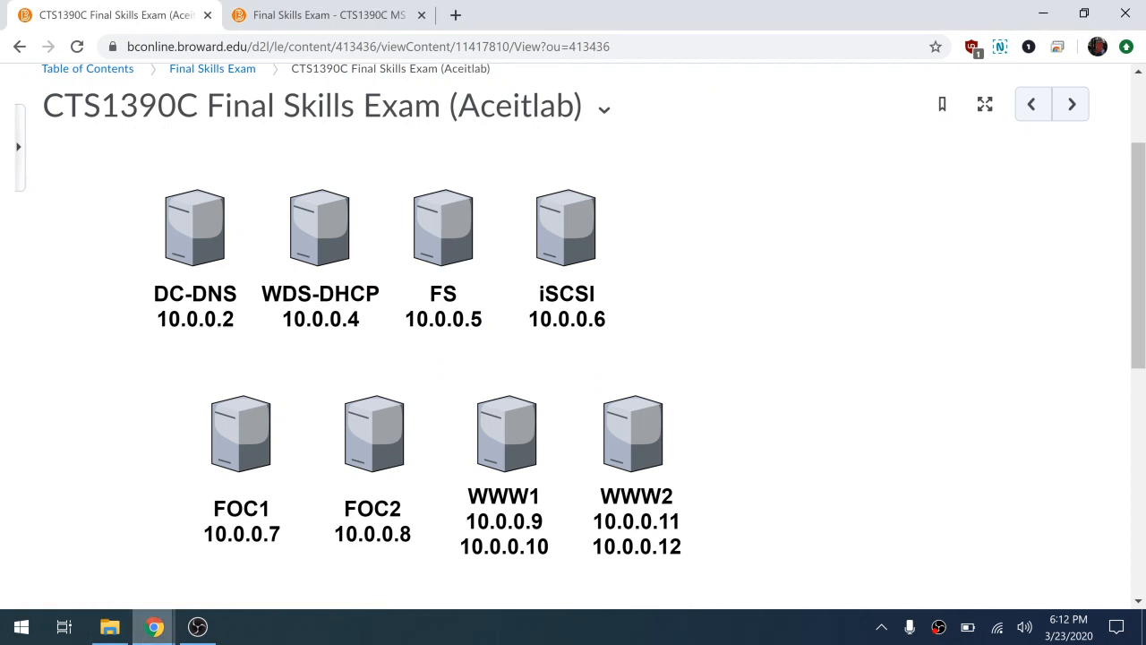
mouse_move(154, 626)
click(173, 586)
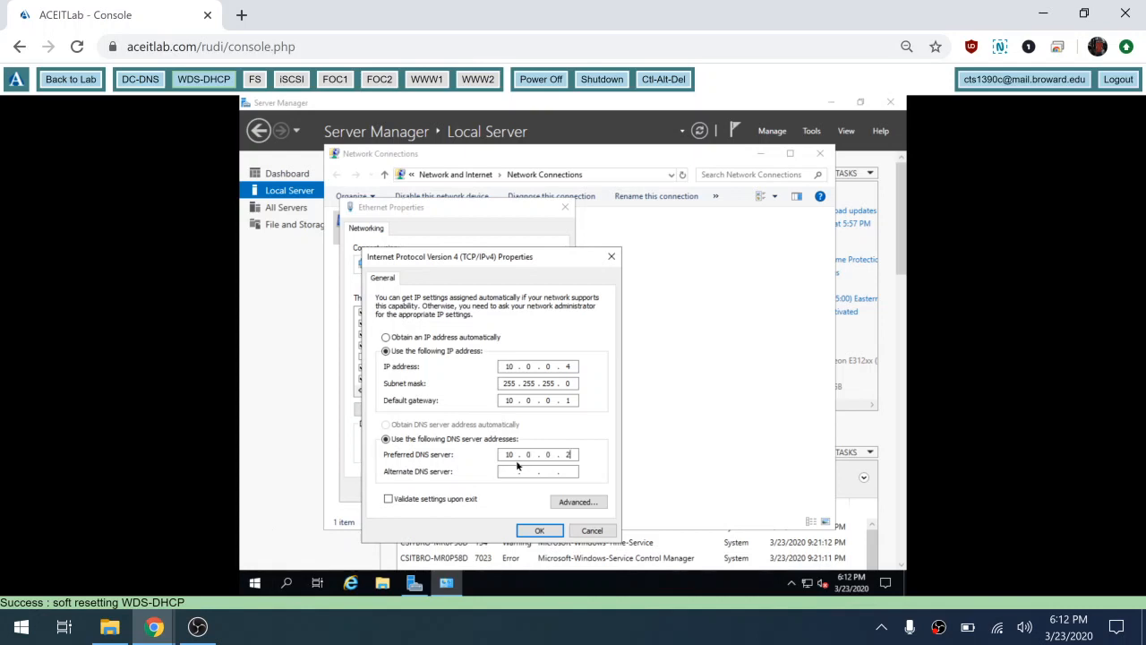
click(540, 530)
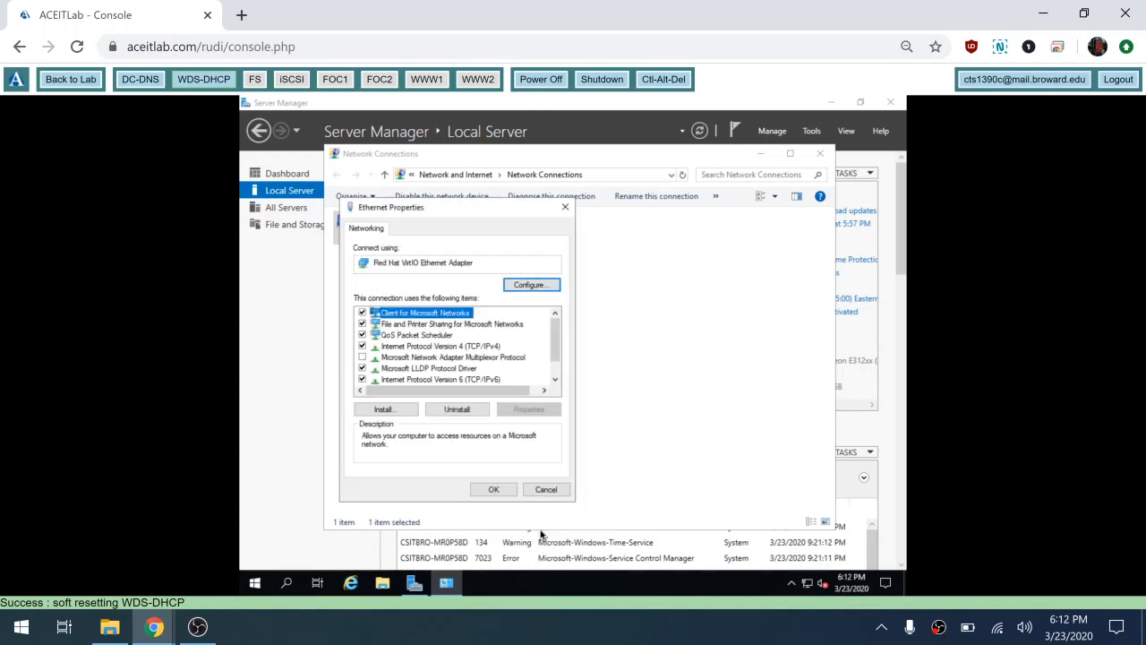
click(504, 492)
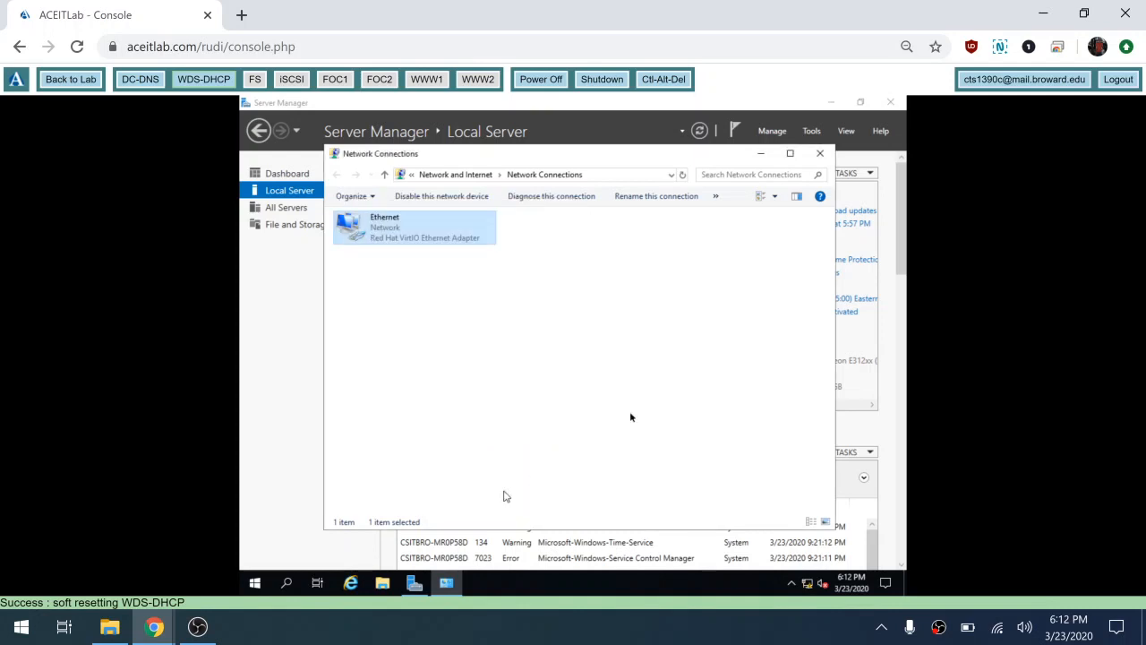
Step: Start changing the computer name, entering wds.dhcp as the new name
click(819, 153)
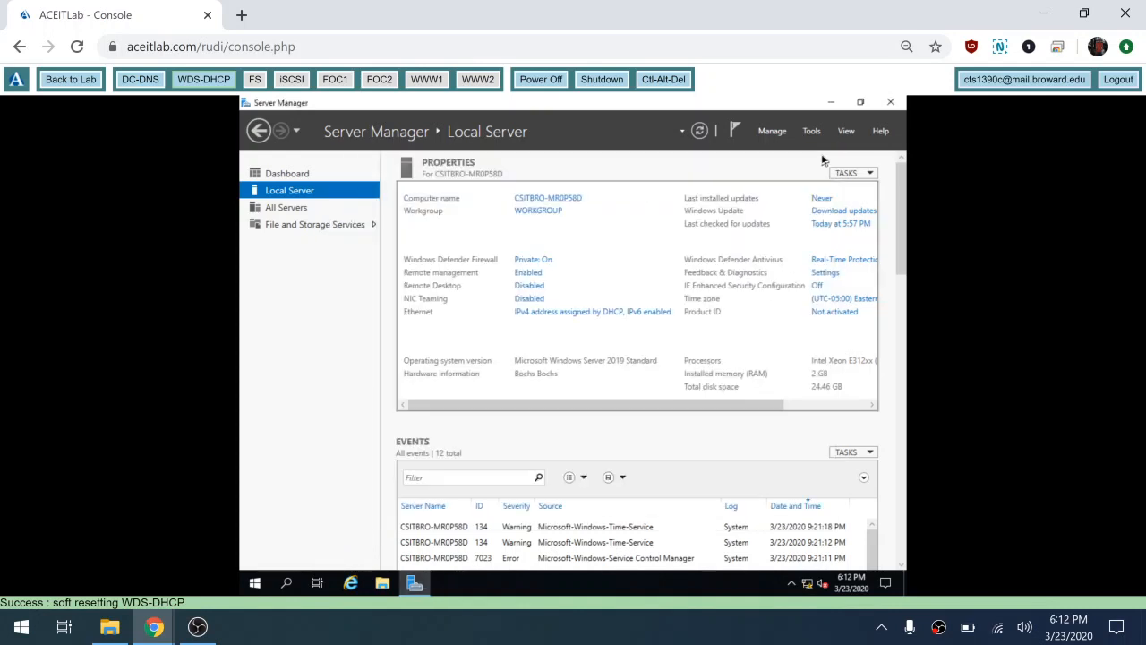
click(549, 198)
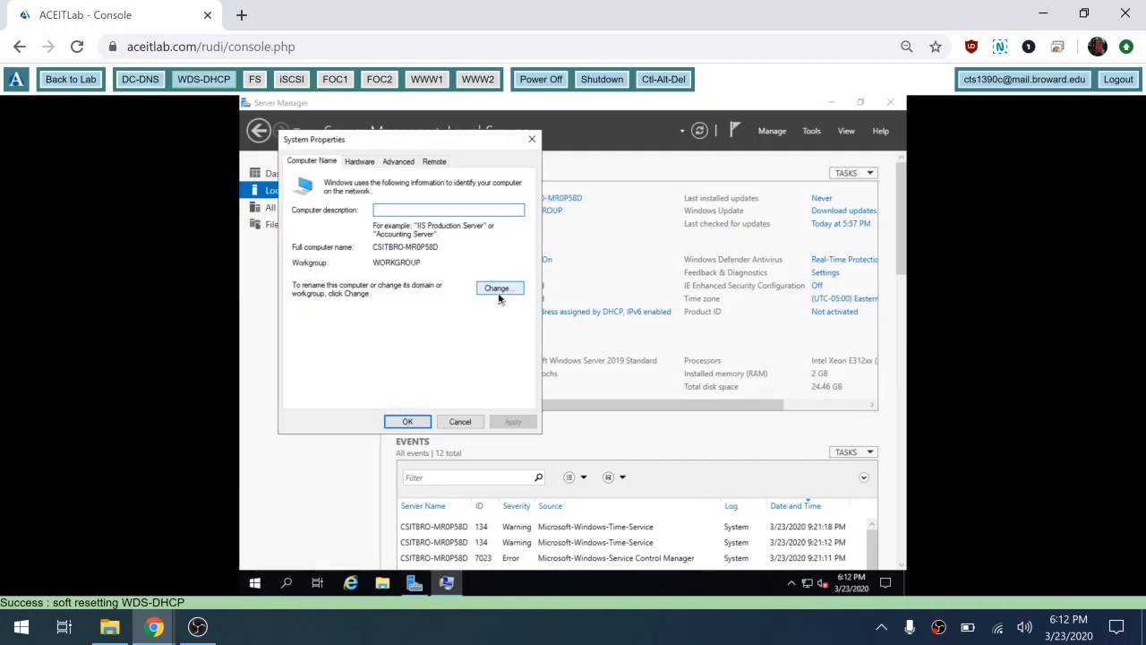
click(499, 289)
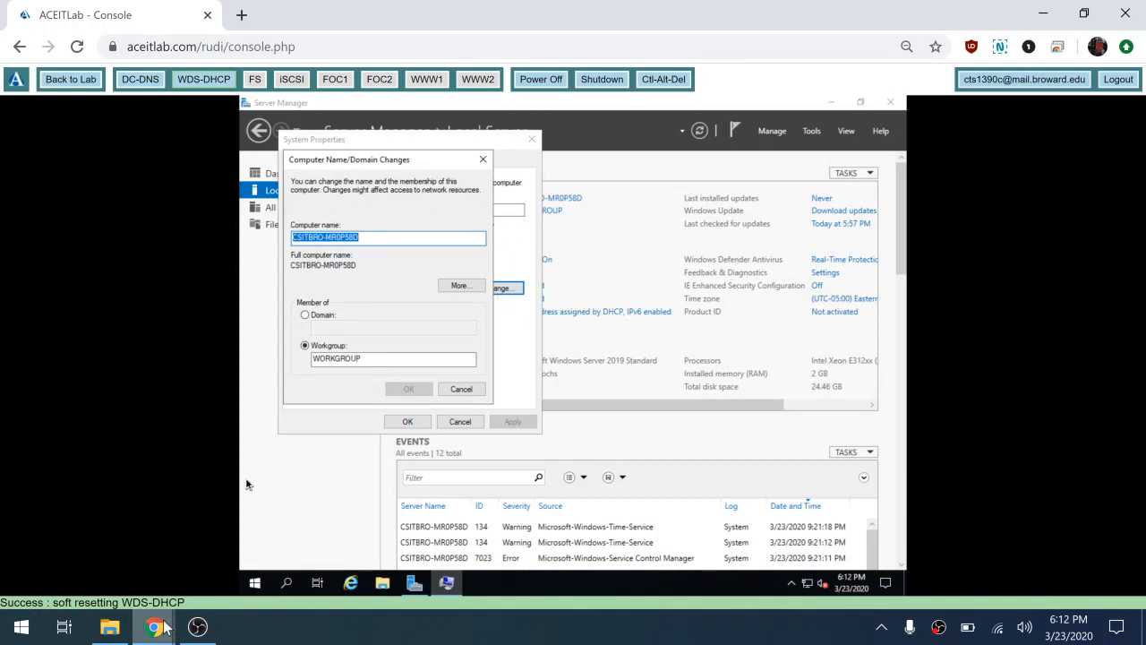
mouse_move(154, 627)
click(257, 580)
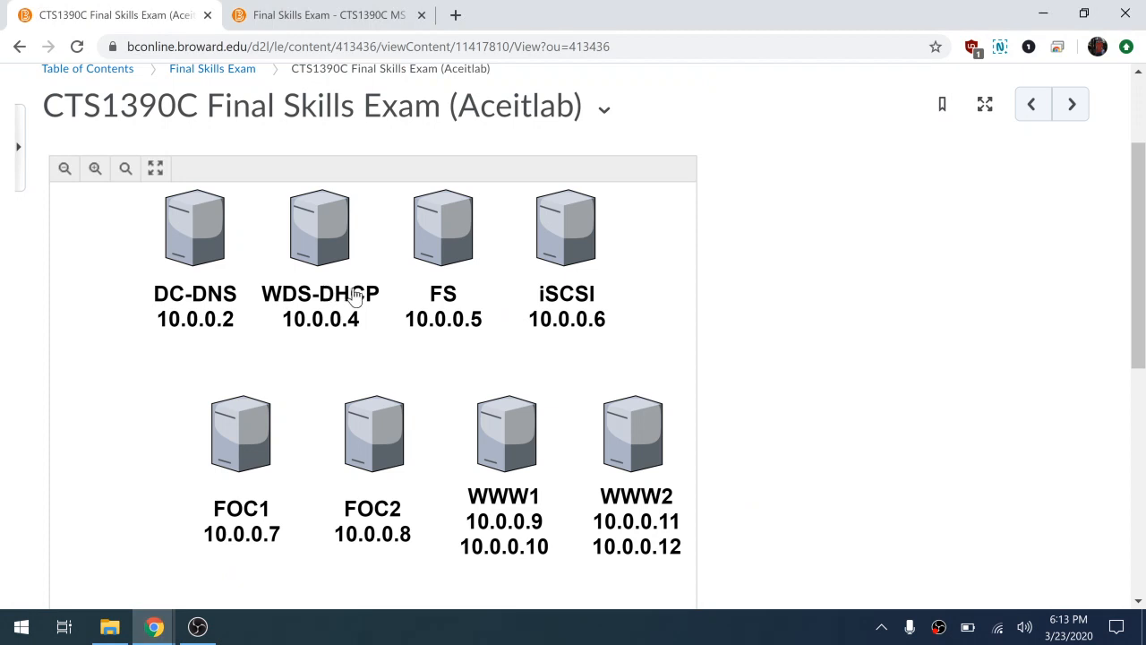
mouse_move(154, 622)
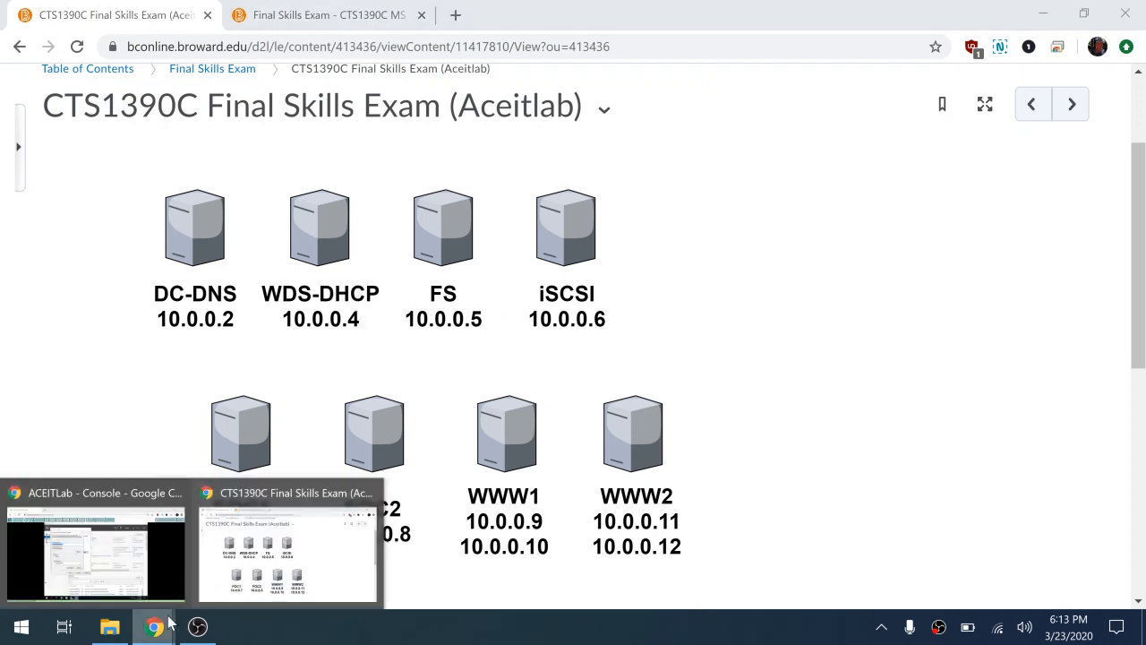
click(166, 551)
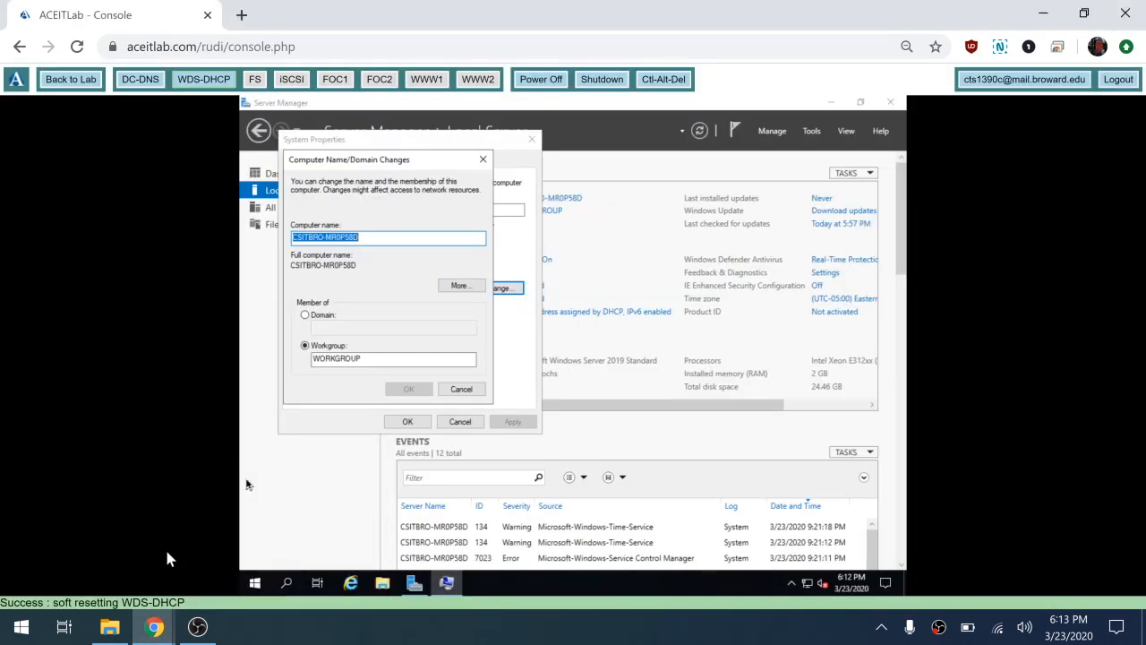
text(wds.)
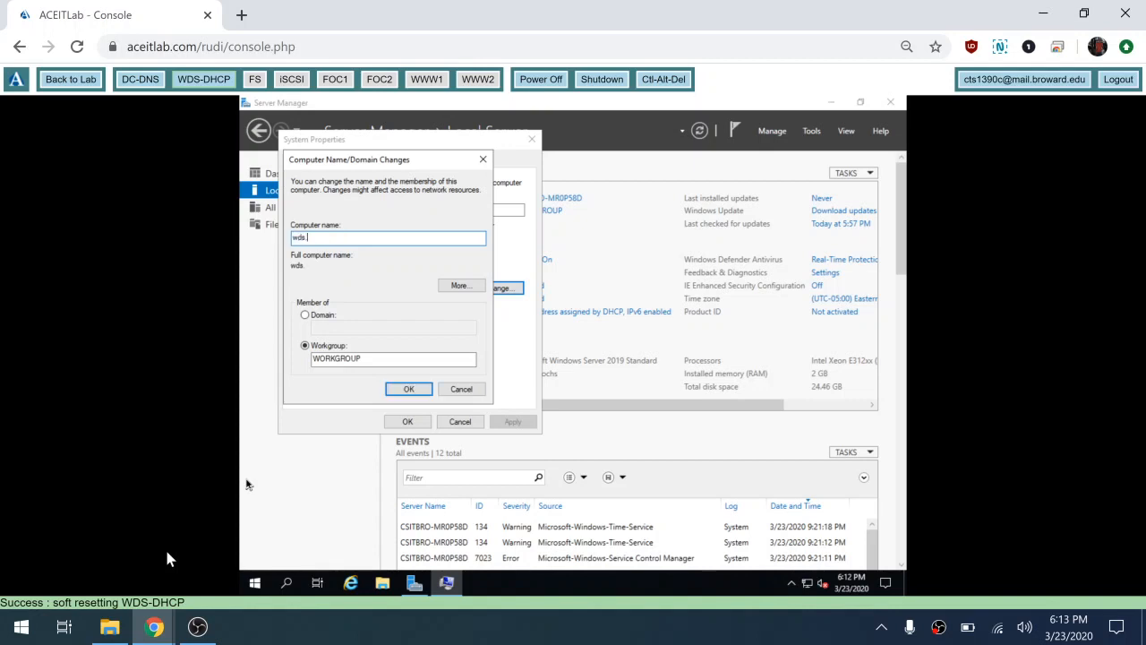
text(dhcp)
Step: Make the server a member of domain contoso.com, correcting the name to wds-dhcp
click(305, 315)
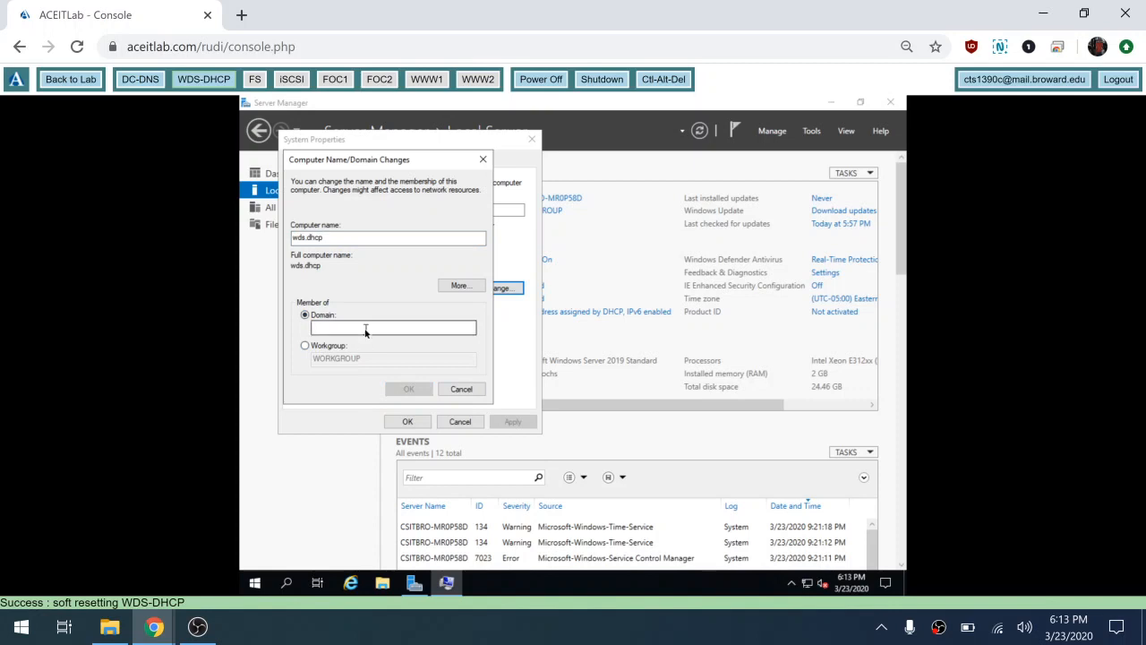
click(365, 329)
text(contoso.com)
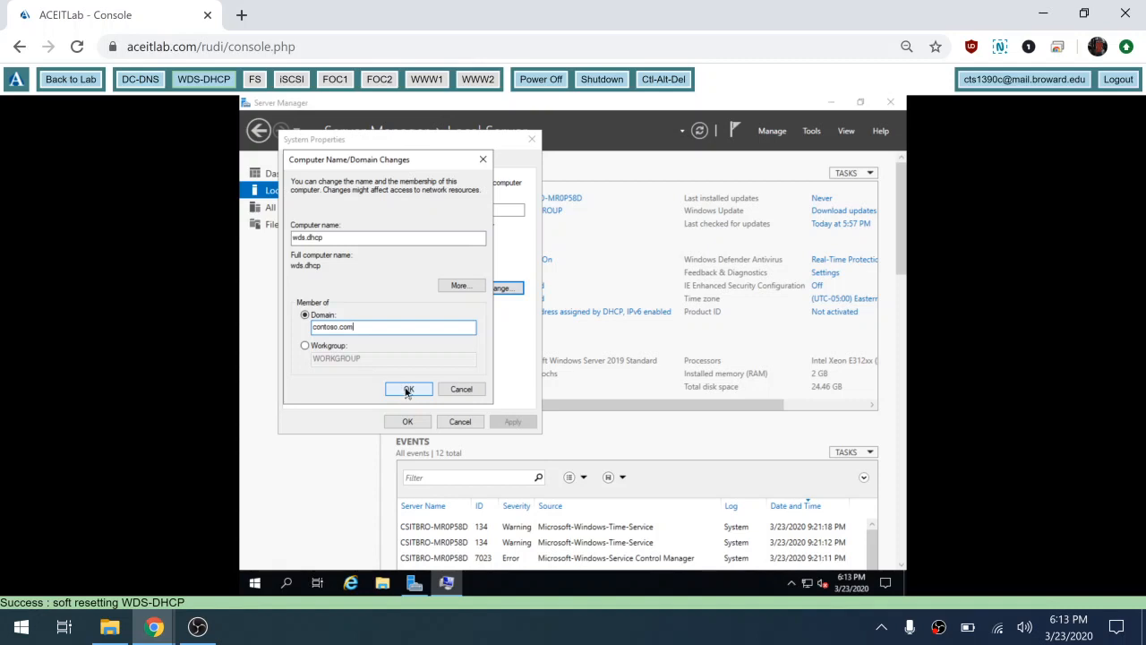
click(407, 391)
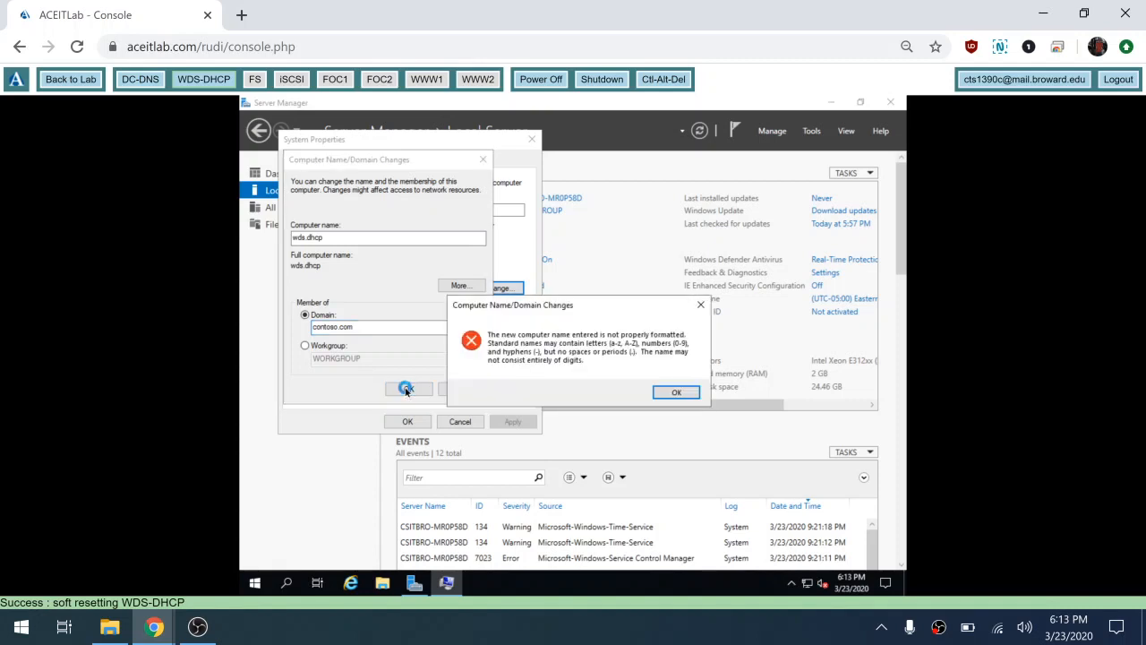
click(676, 392)
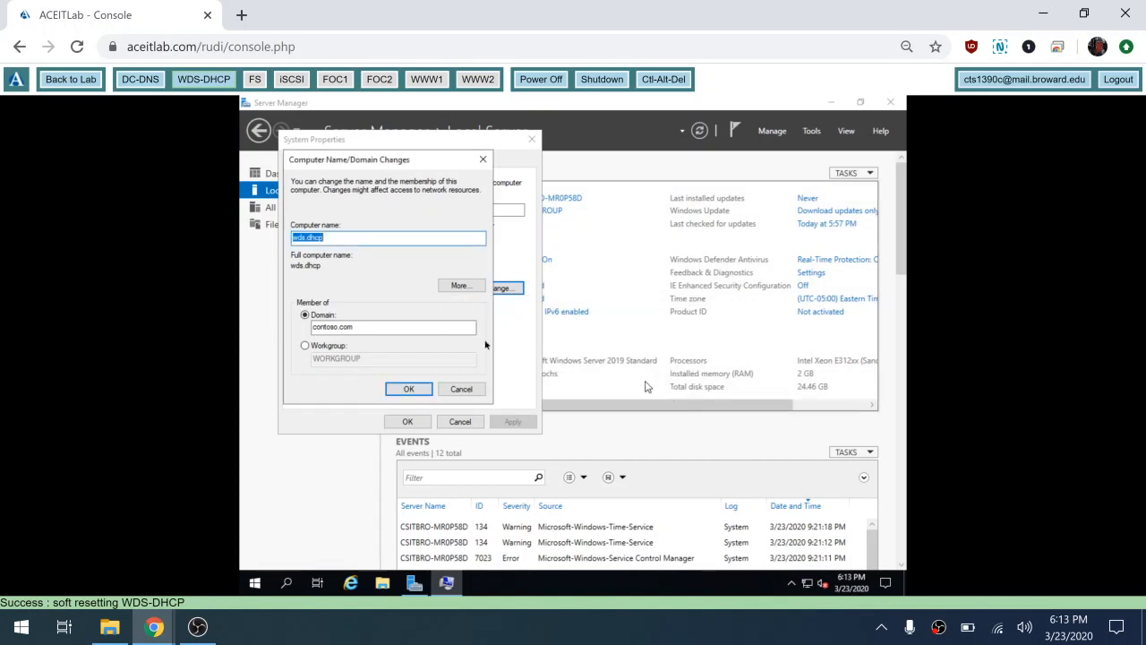
click(305, 238)
key(BackSpace)
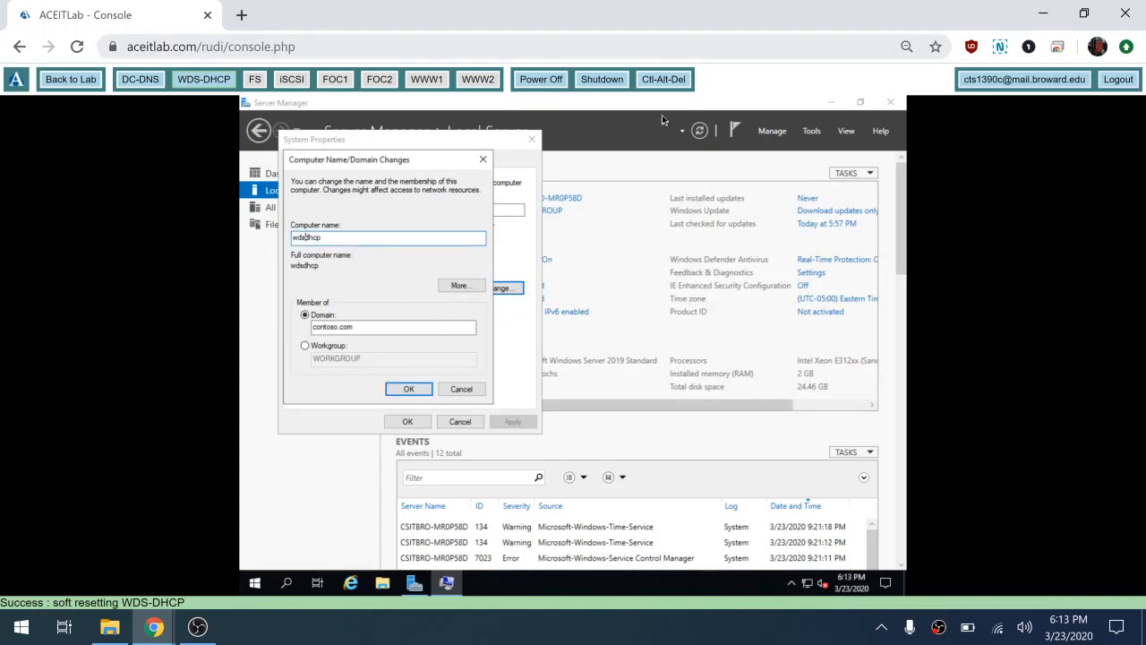
text(-)
click(417, 389)
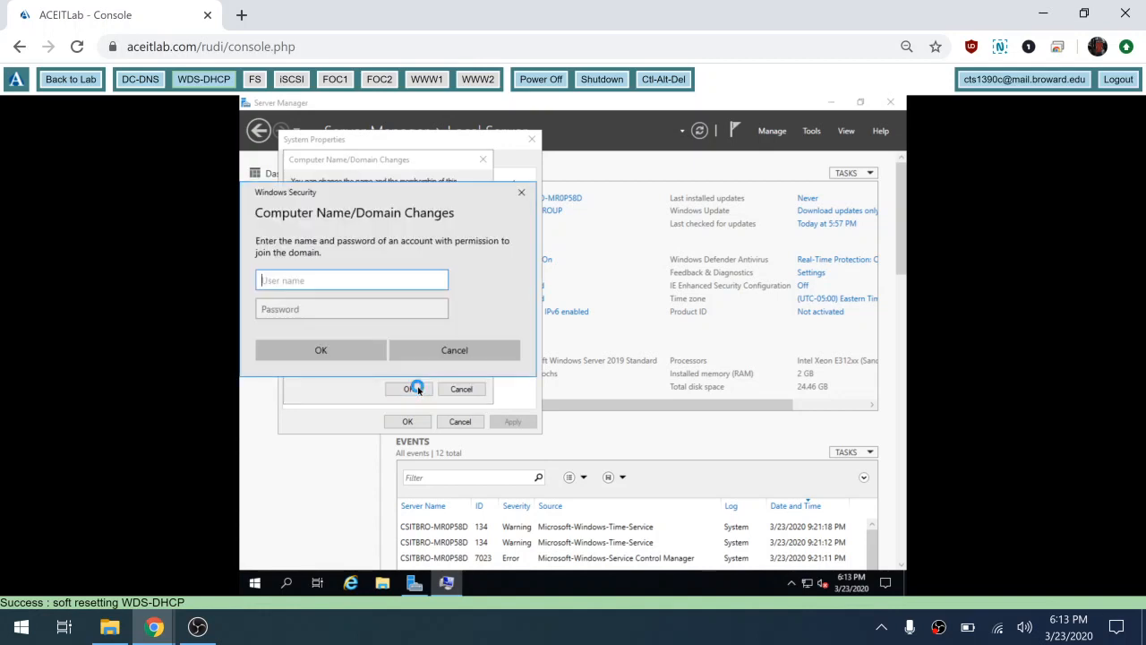
Step: Authenticate with the domain administrator credentials and acknowledge the welcome and restart notices
text(conto)
text(so\administrator)
key(Tab)
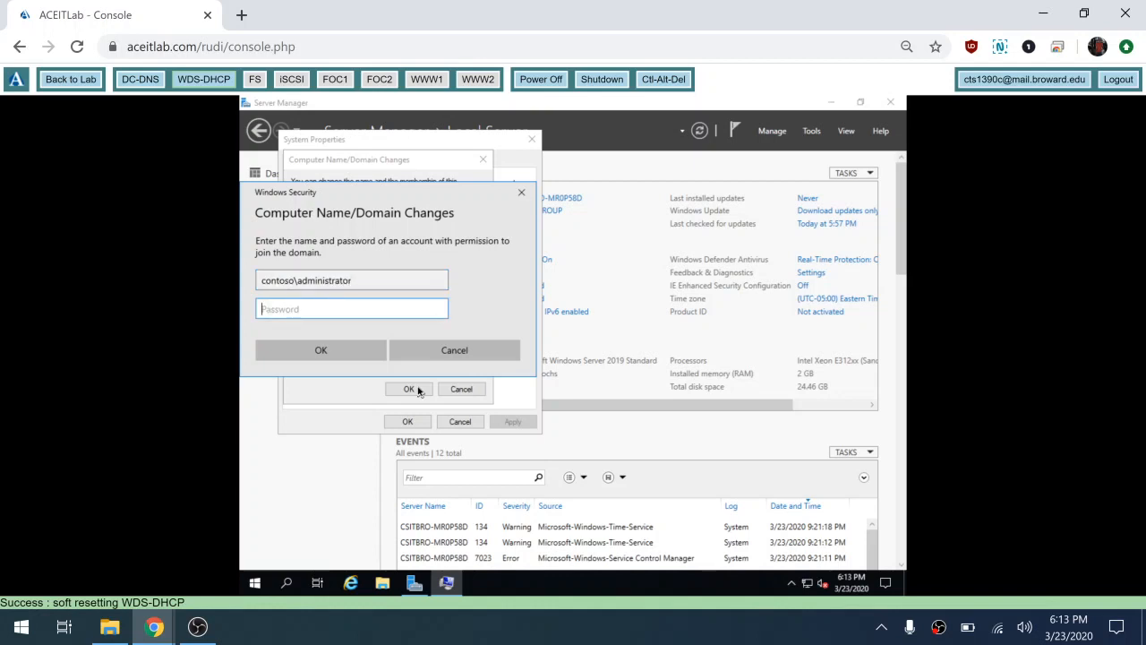
text(Pa$$w0rd)
click(439, 310)
click(293, 358)
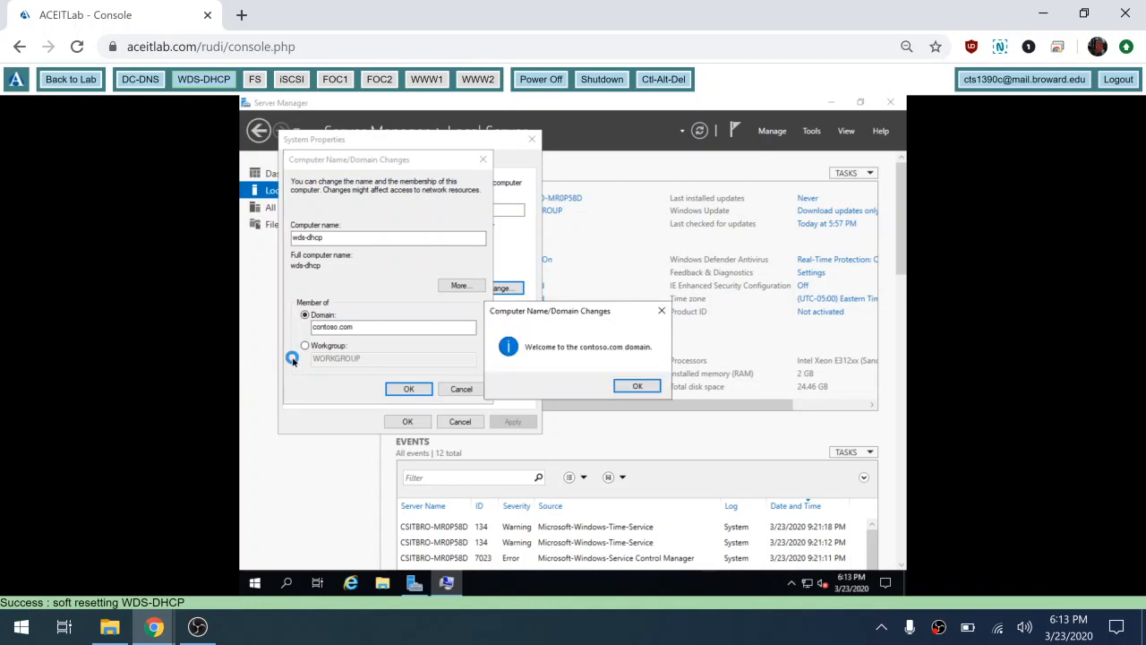
click(633, 387)
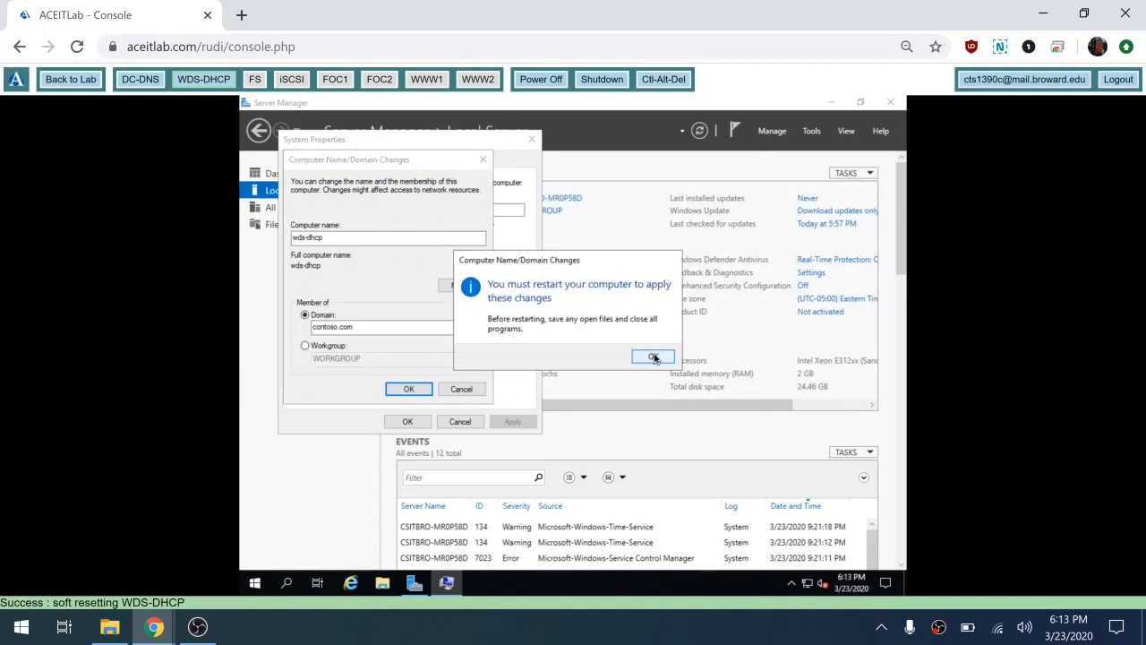
click(653, 357)
click(407, 421)
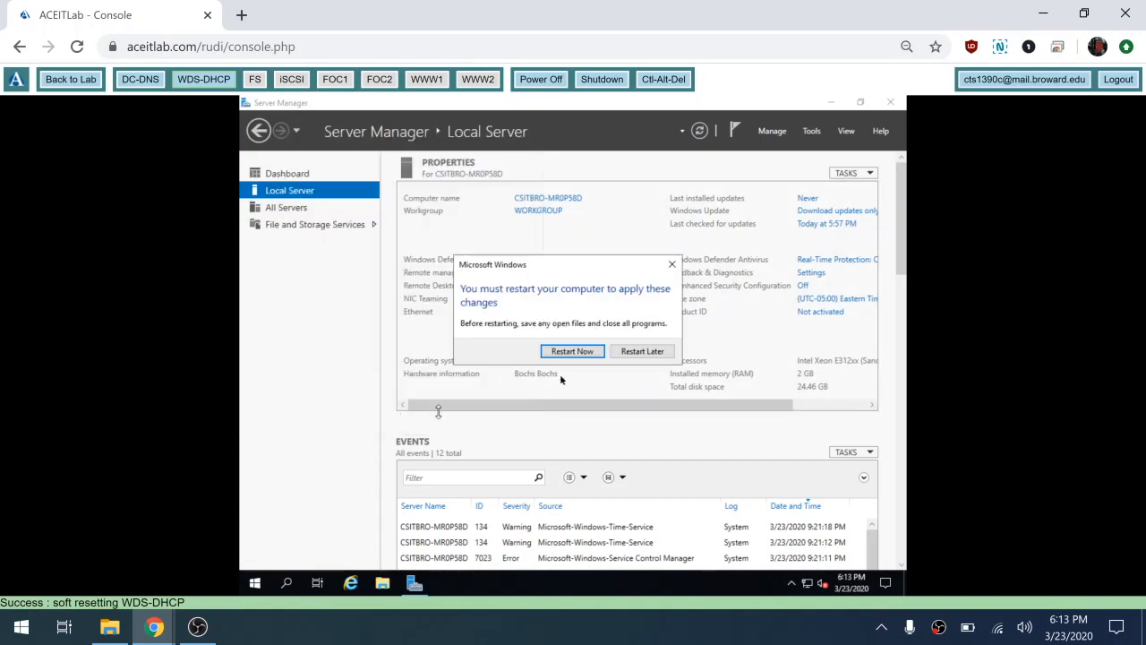
Step: Restart now and sign back in as the contoso domain administrator with its password
click(578, 349)
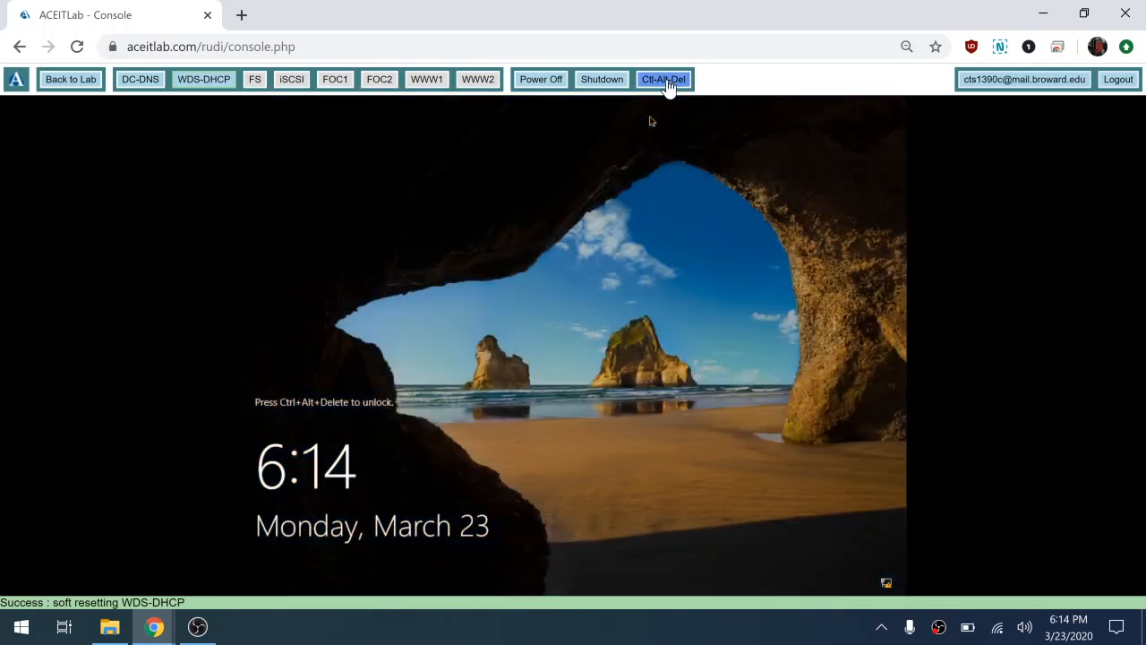
click(665, 80)
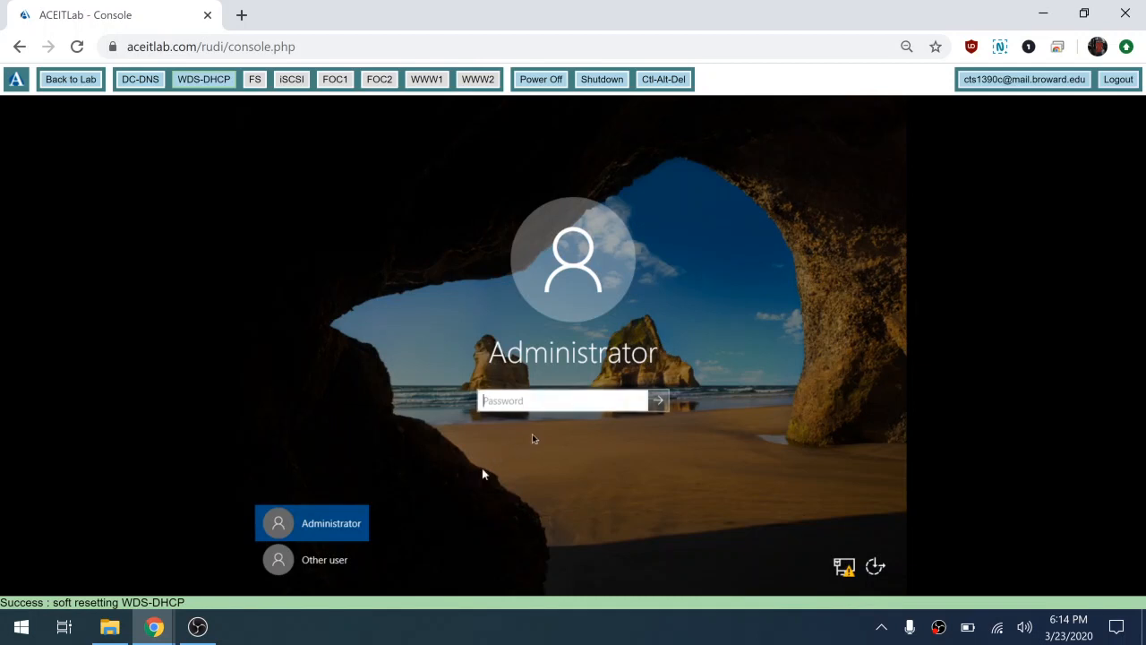
click(315, 569)
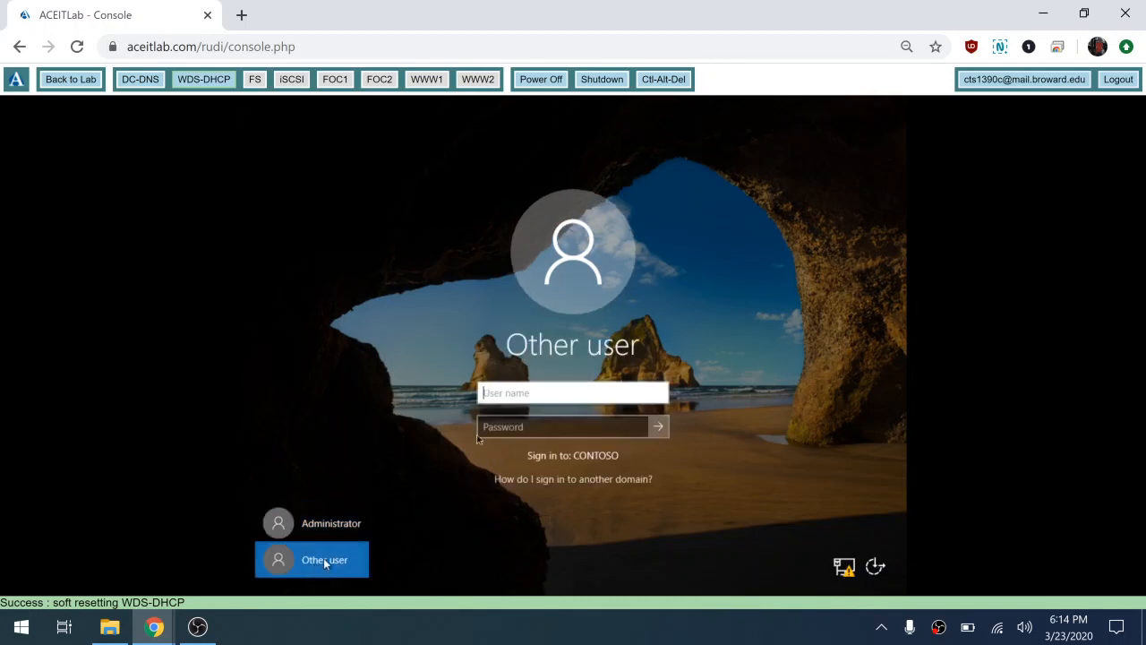
text(con)
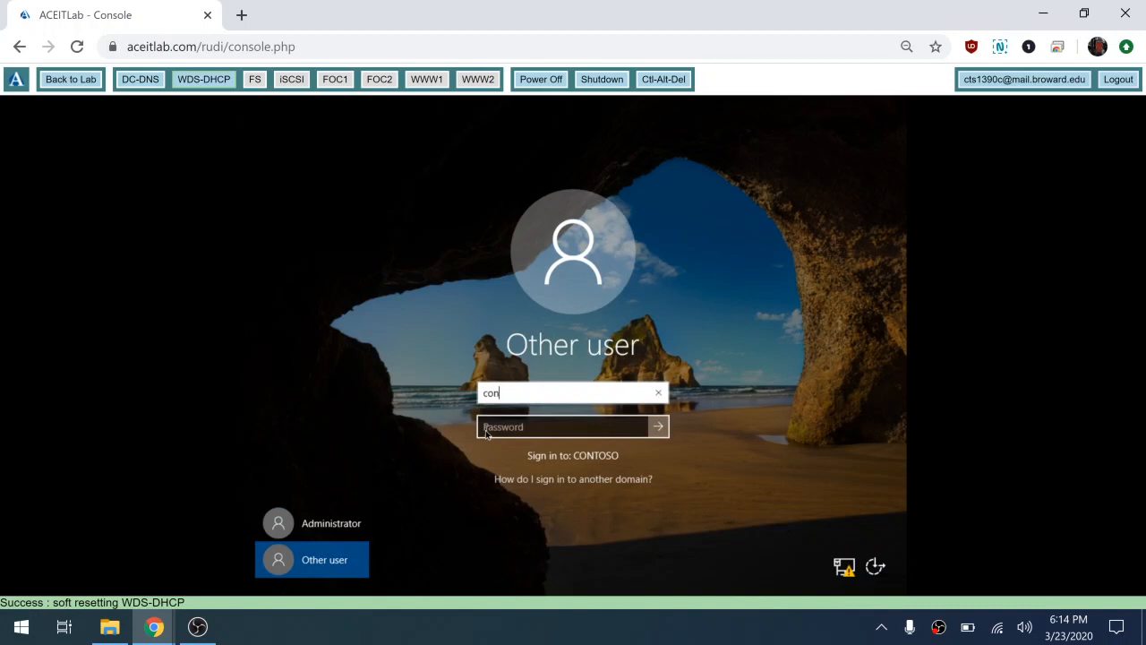
text(toso\adminis)
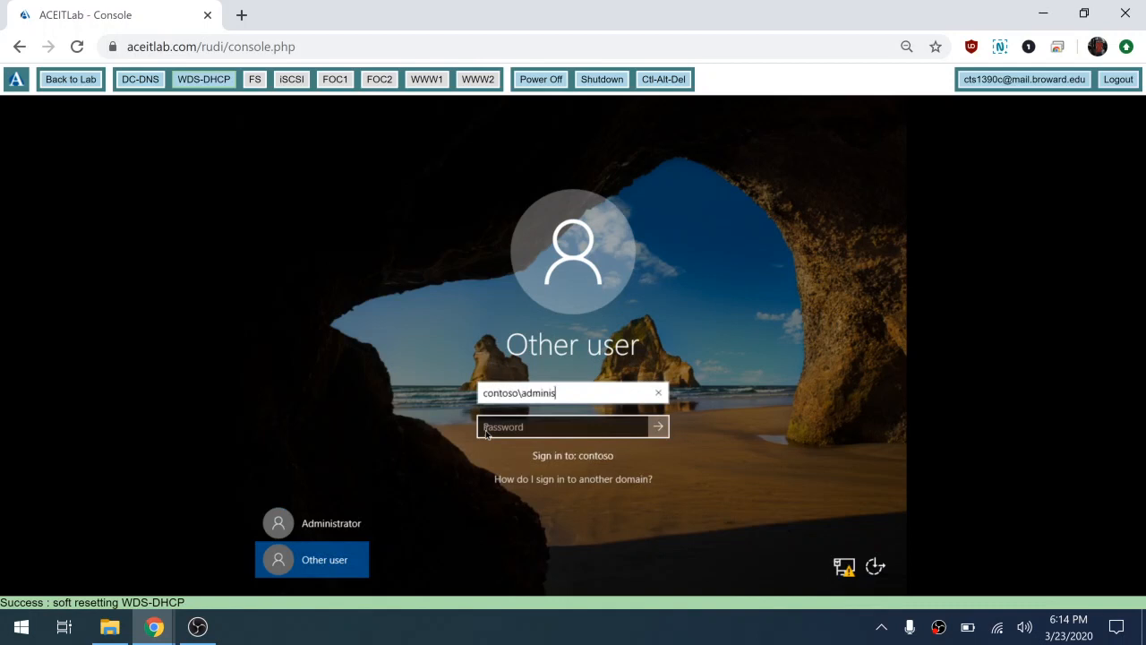
text(trator)
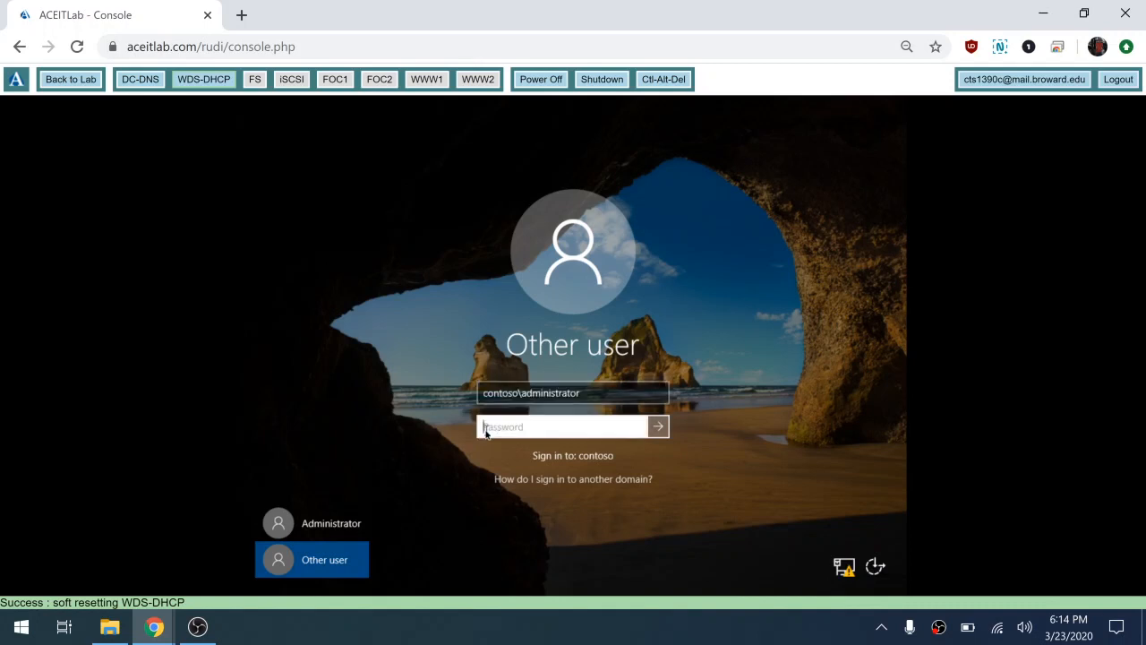
key(Tab)
text(P●●●●●●●)
click(663, 434)
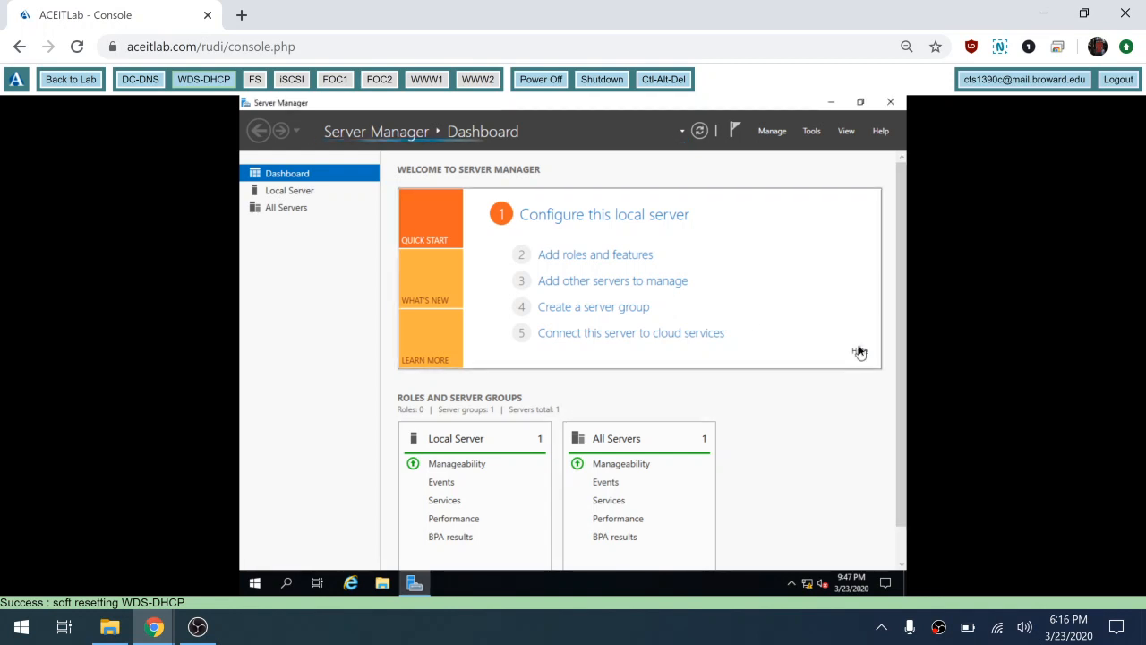
Step: Hide the dashboard welcome section and launch Windows PowerShell from Start
click(860, 352)
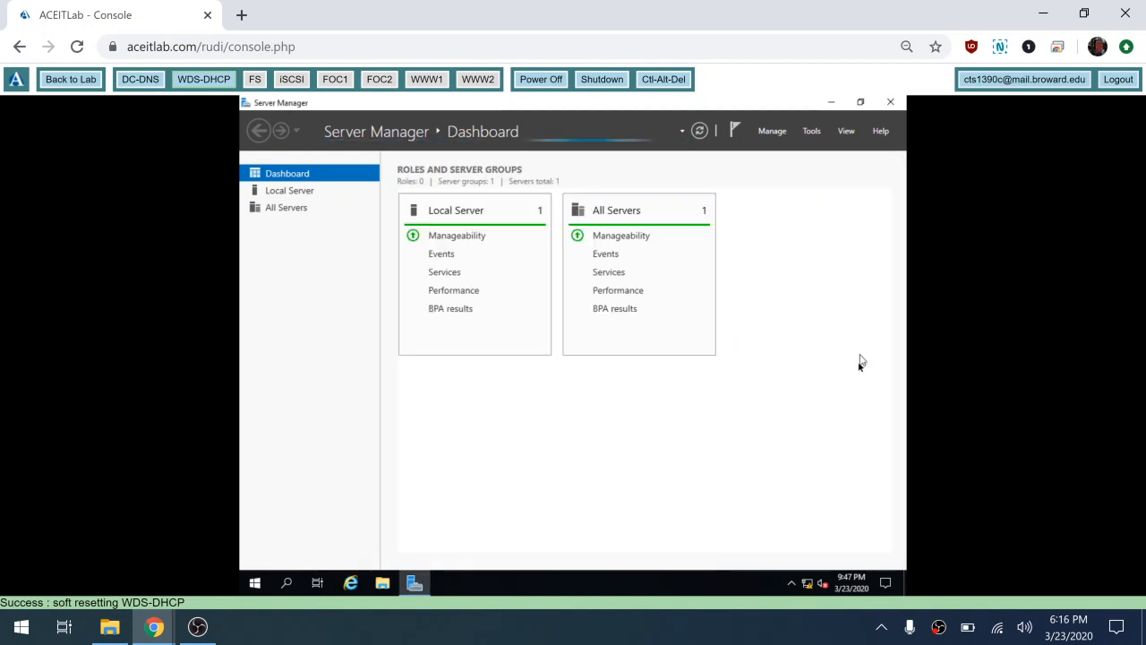
click(257, 587)
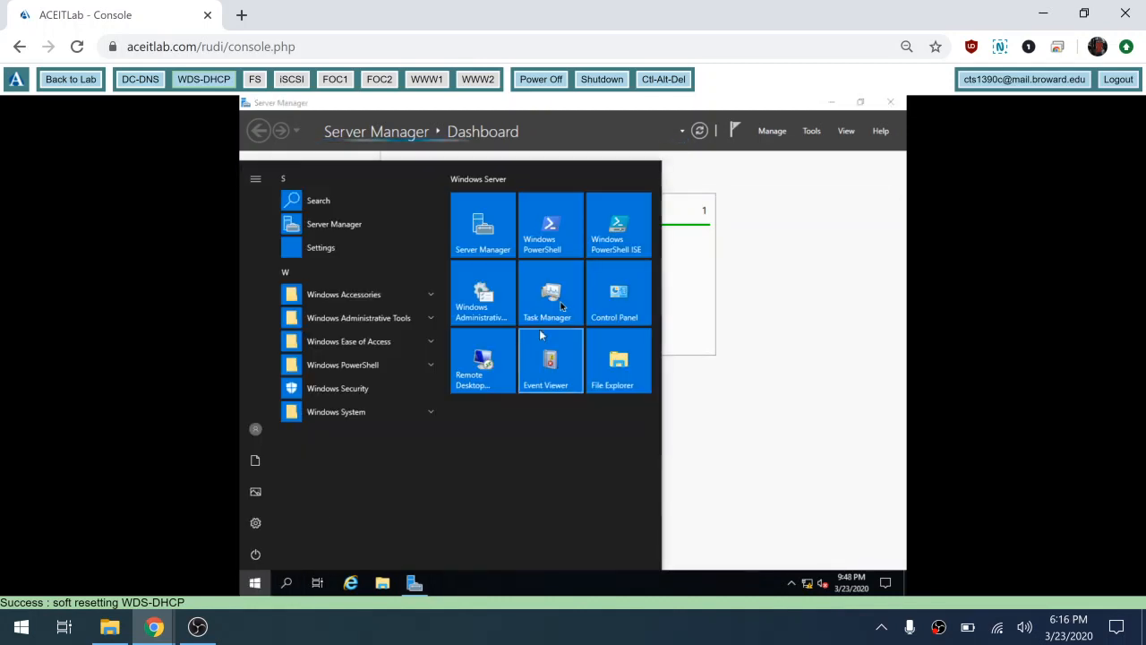
click(542, 231)
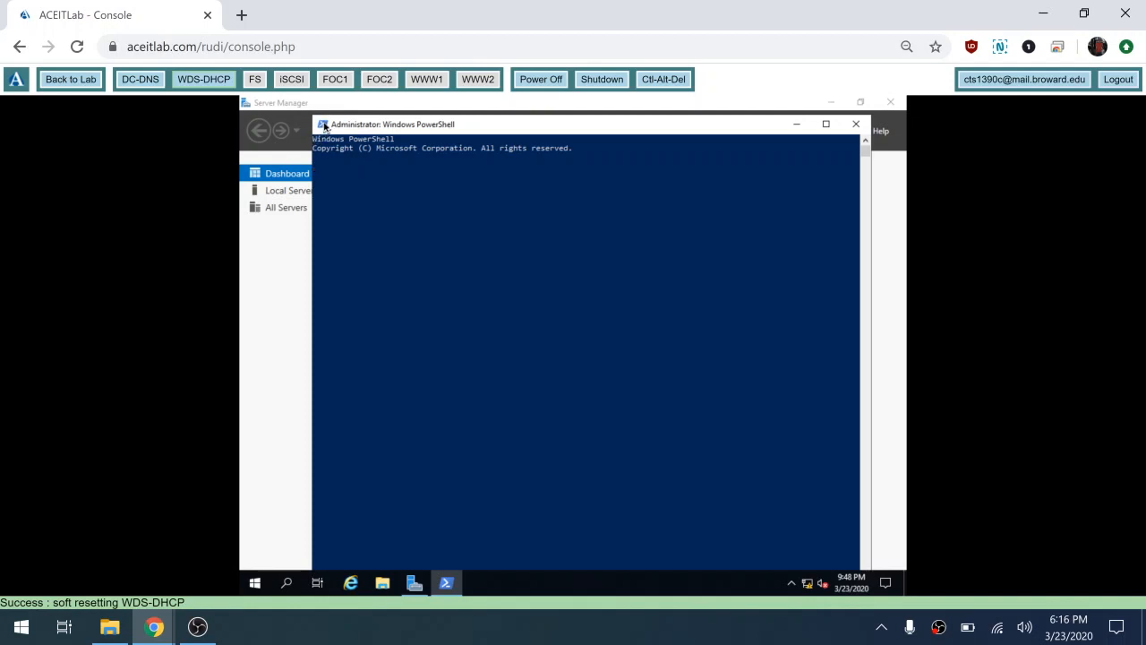
Step: Set the PowerShell console font size to 24
click(324, 127)
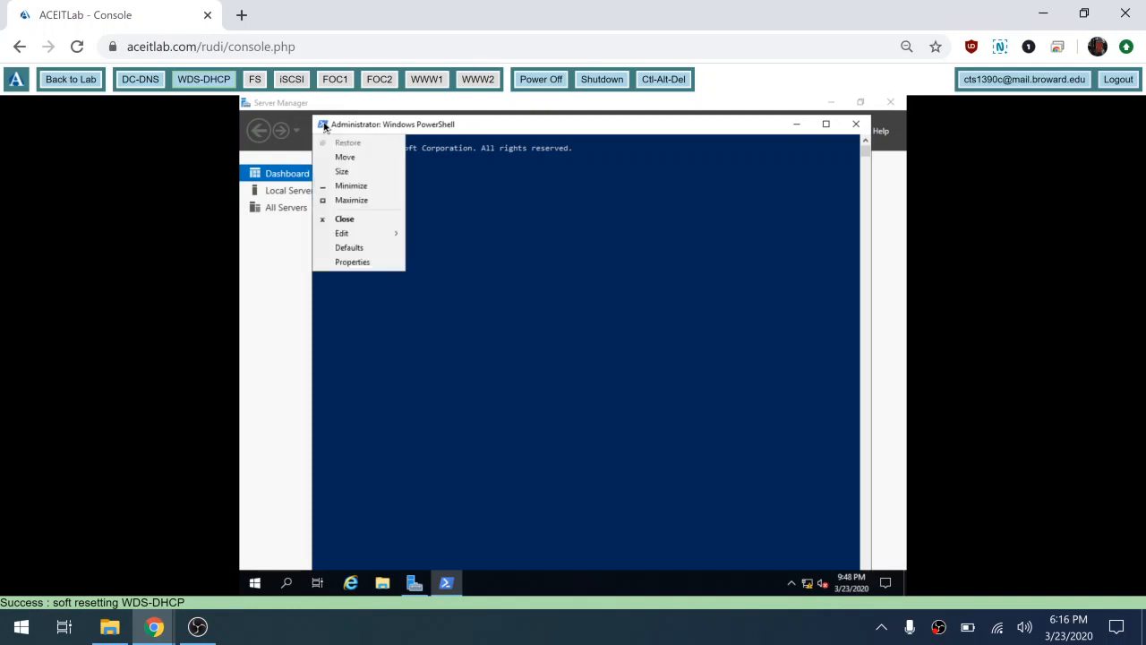
click(344, 263)
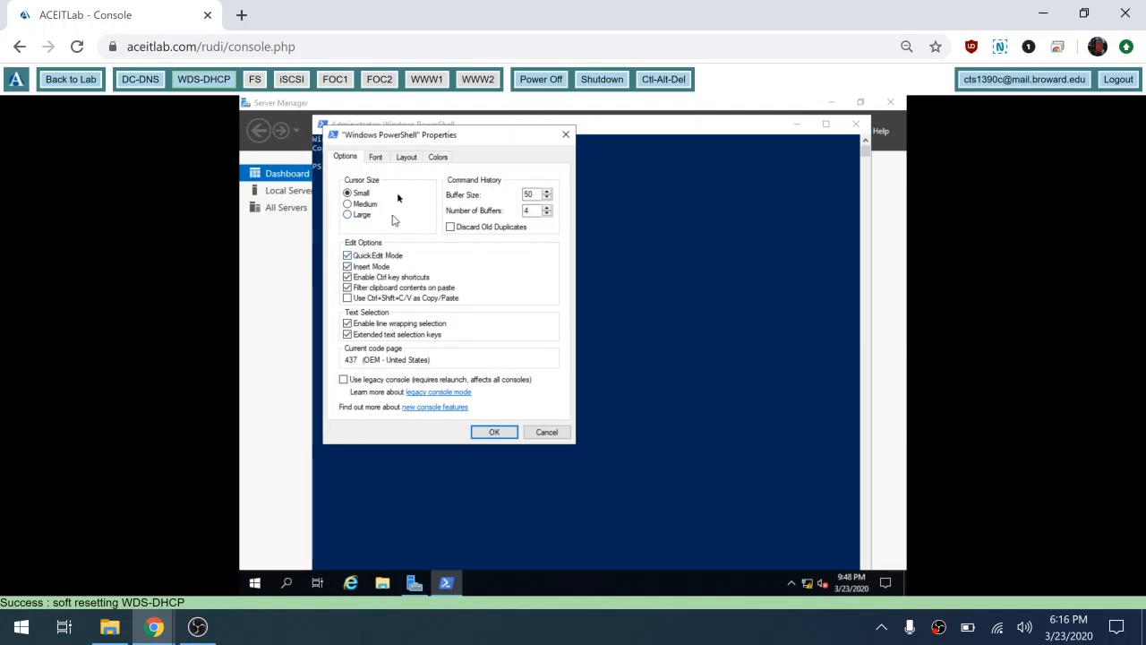
click(375, 157)
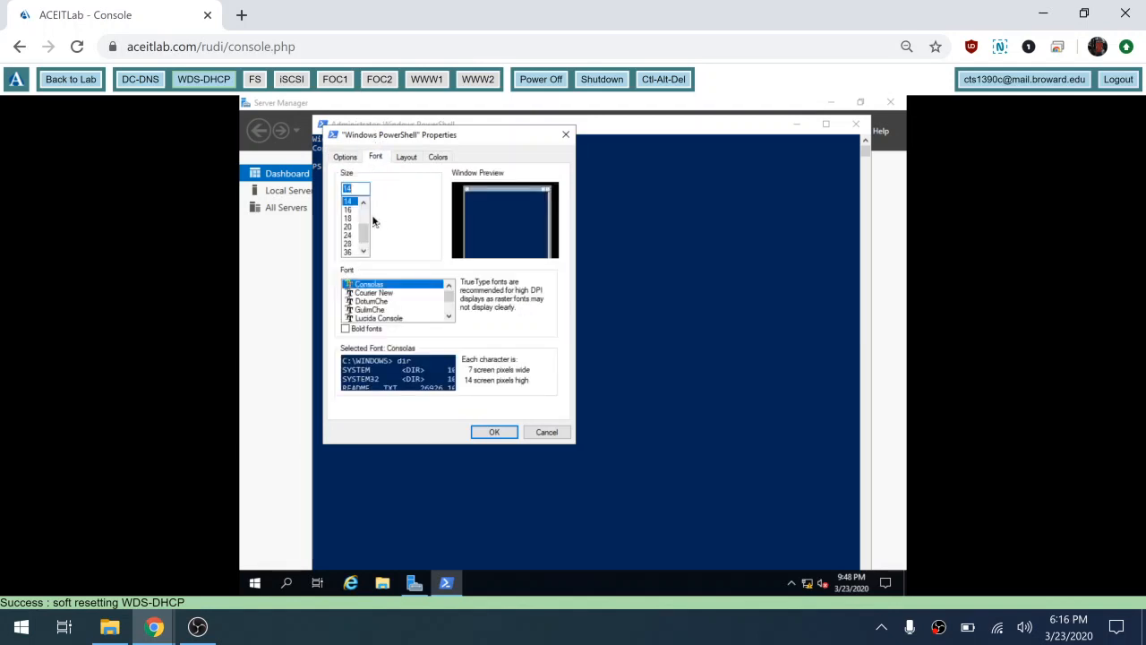
click(349, 235)
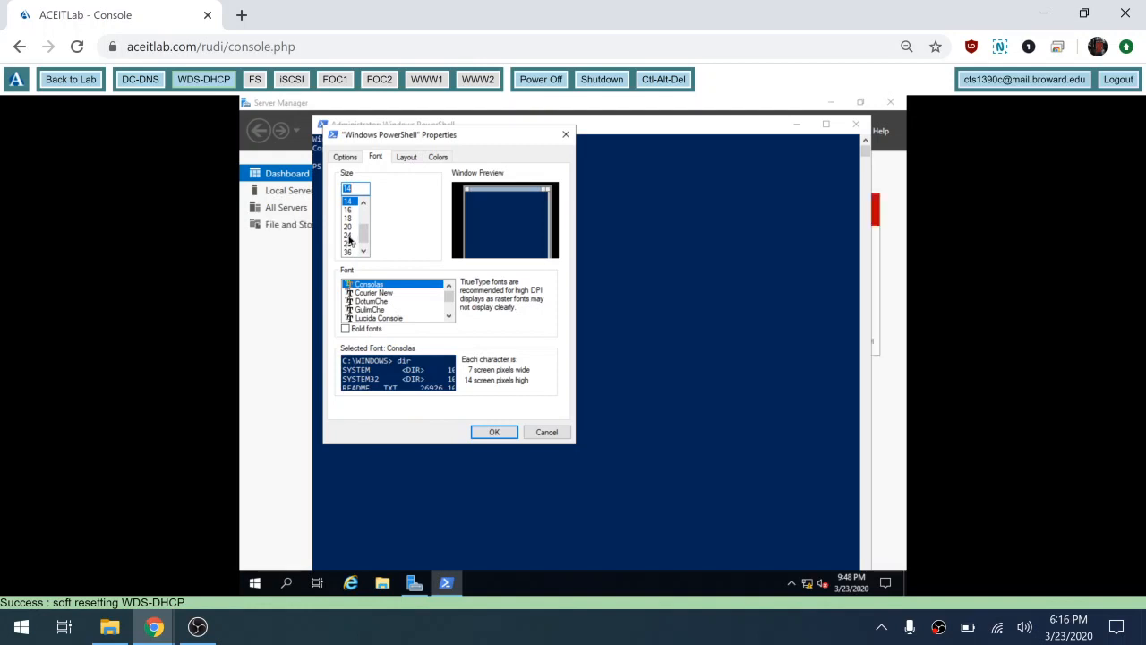
click(482, 435)
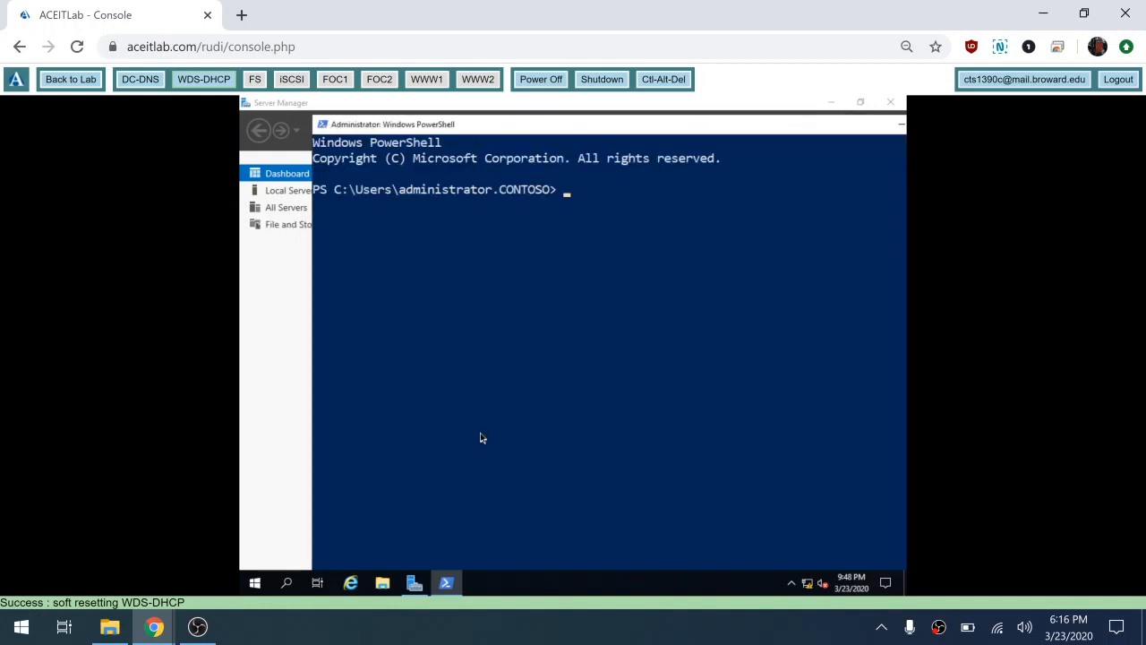
Step: Run whoami to confirm the domain administrator identity, then exit PowerShell
text(whoami)
key(Return)
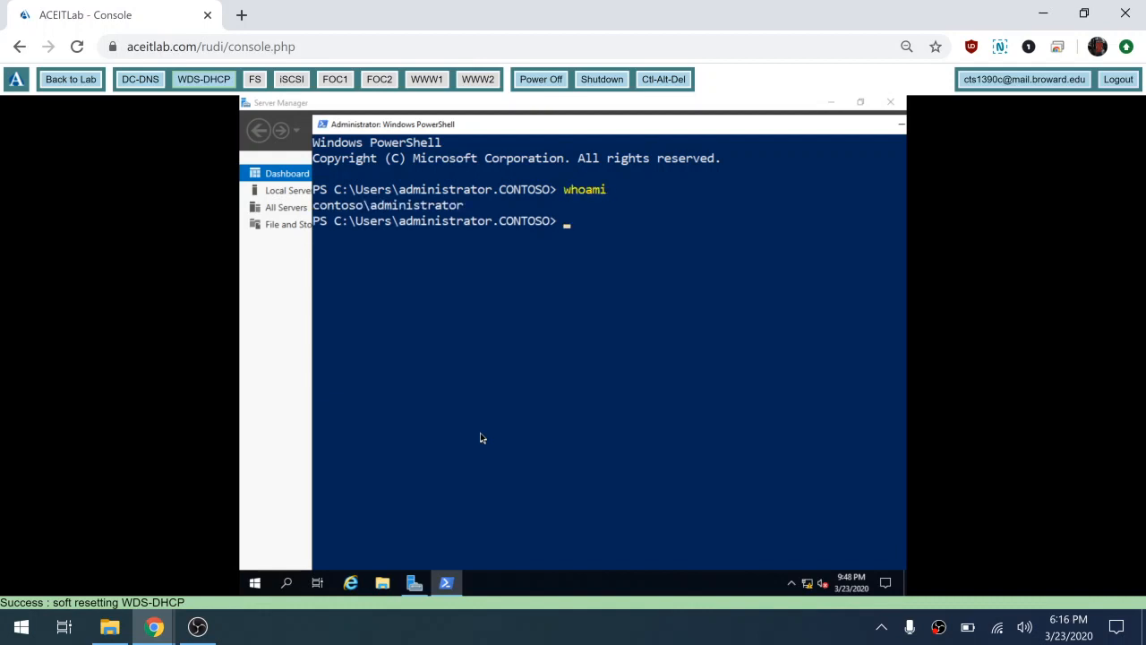
text(exit)
key(Return)
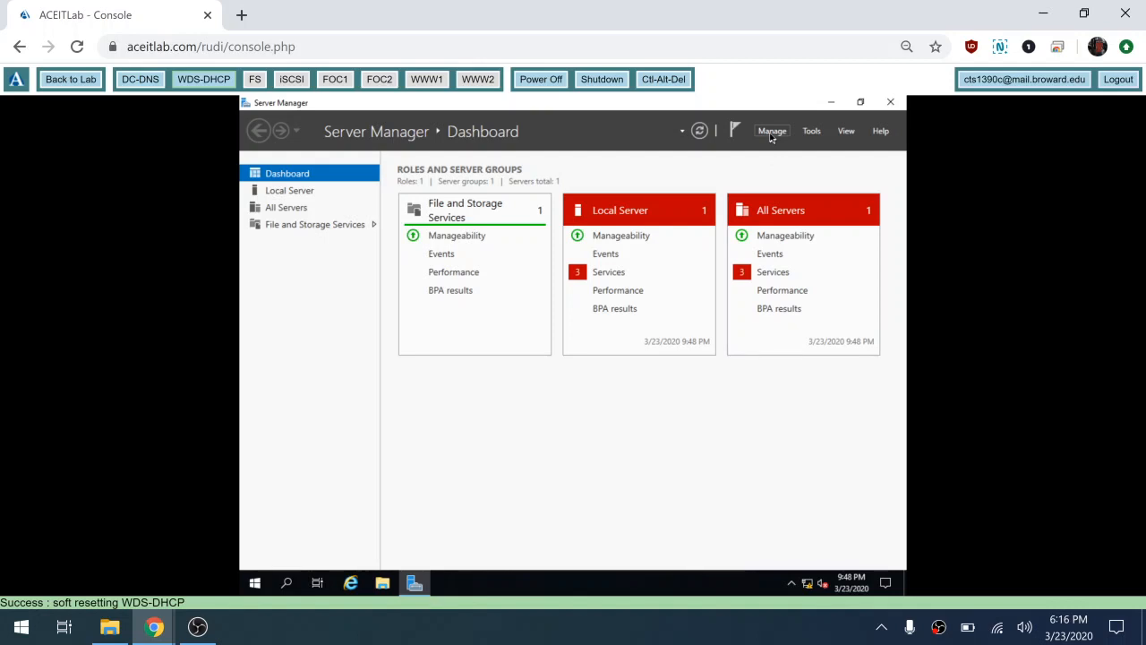
Step: In Add Roles and Features, select DHCP Server and Windows Deployment Services with their management tools
click(771, 133)
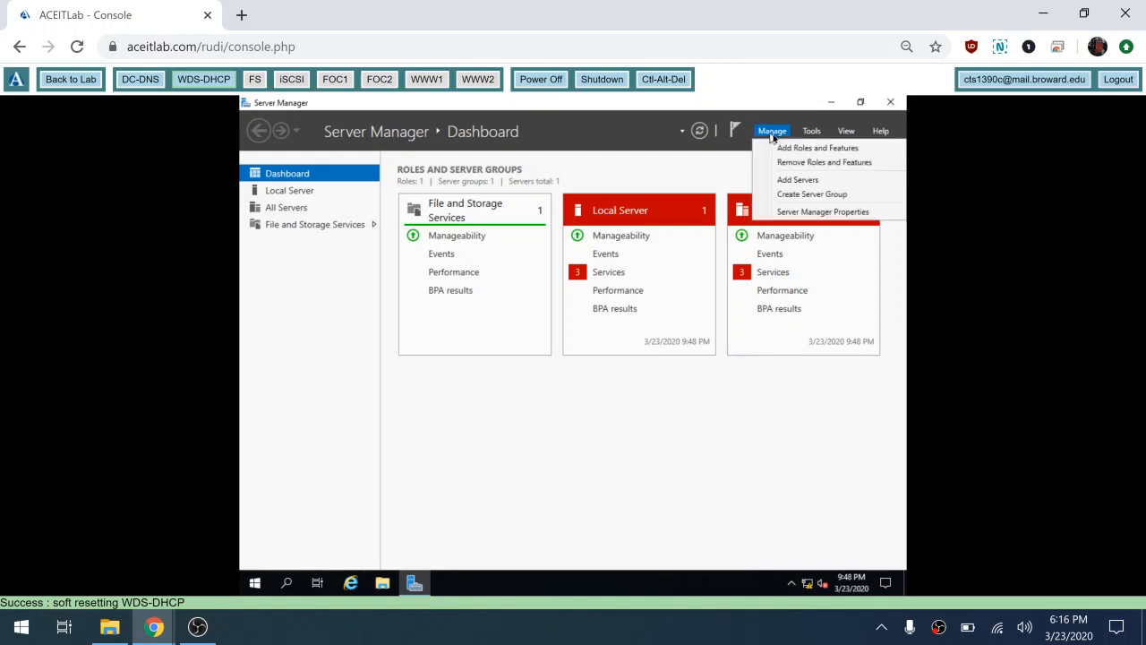
click(806, 154)
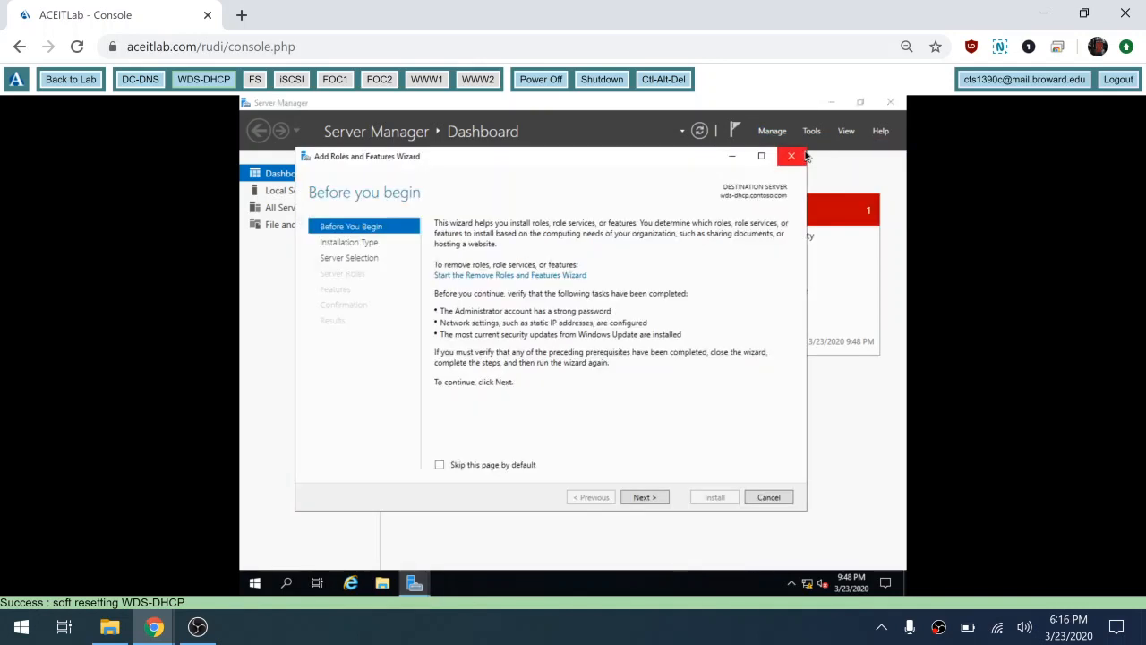
click(654, 503)
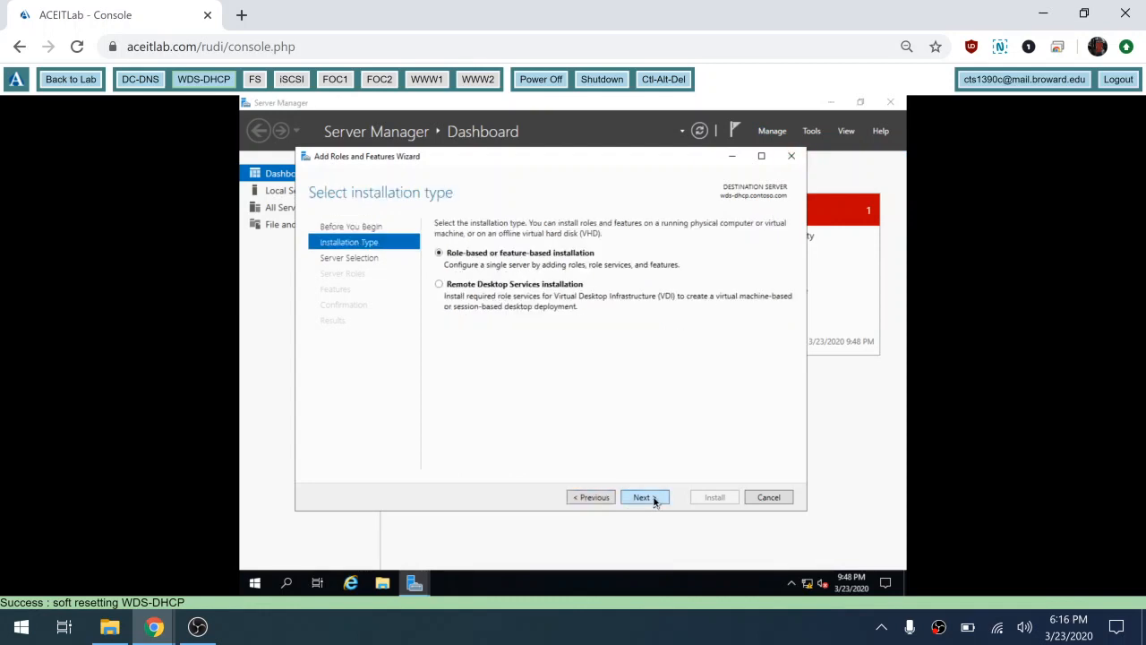
click(654, 502)
click(655, 503)
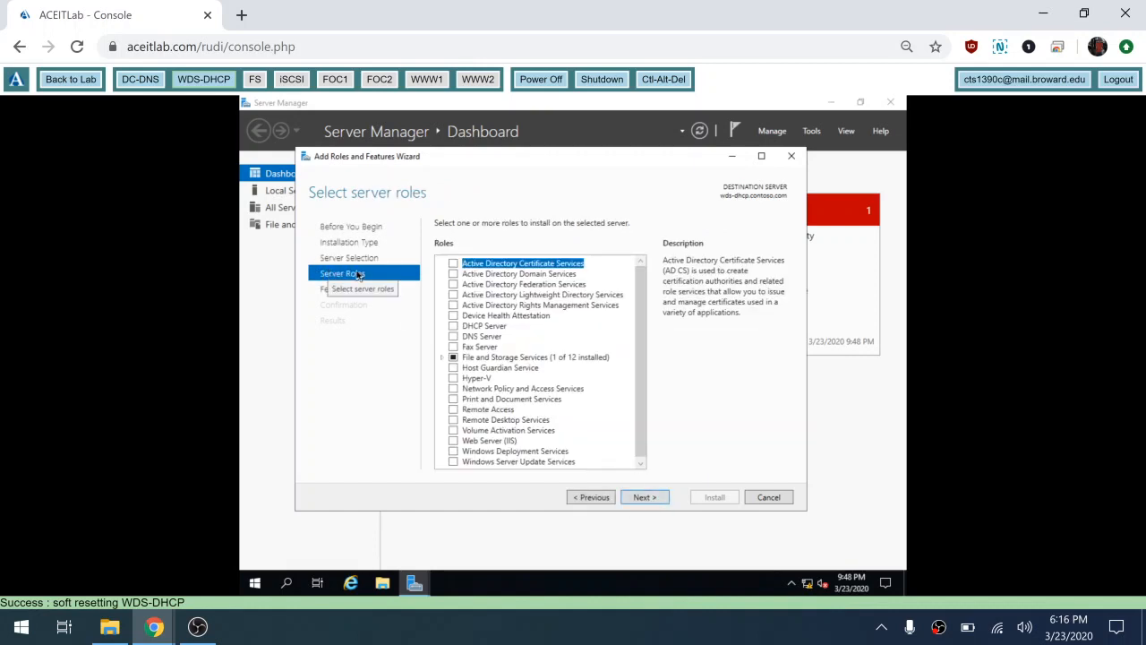
click(453, 326)
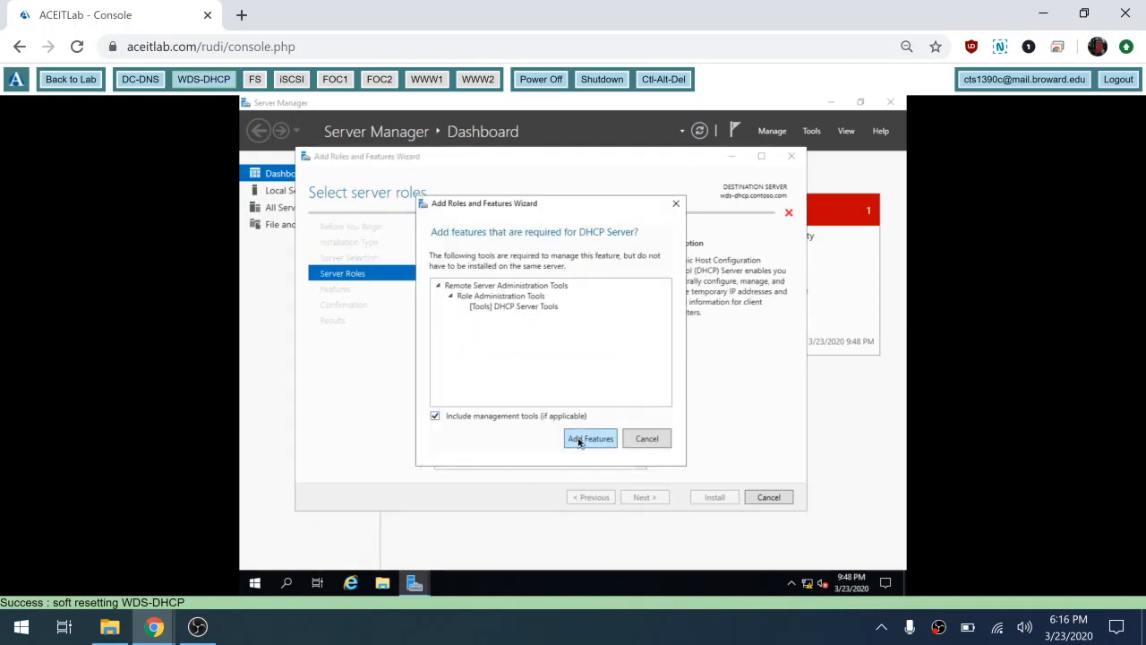
click(579, 440)
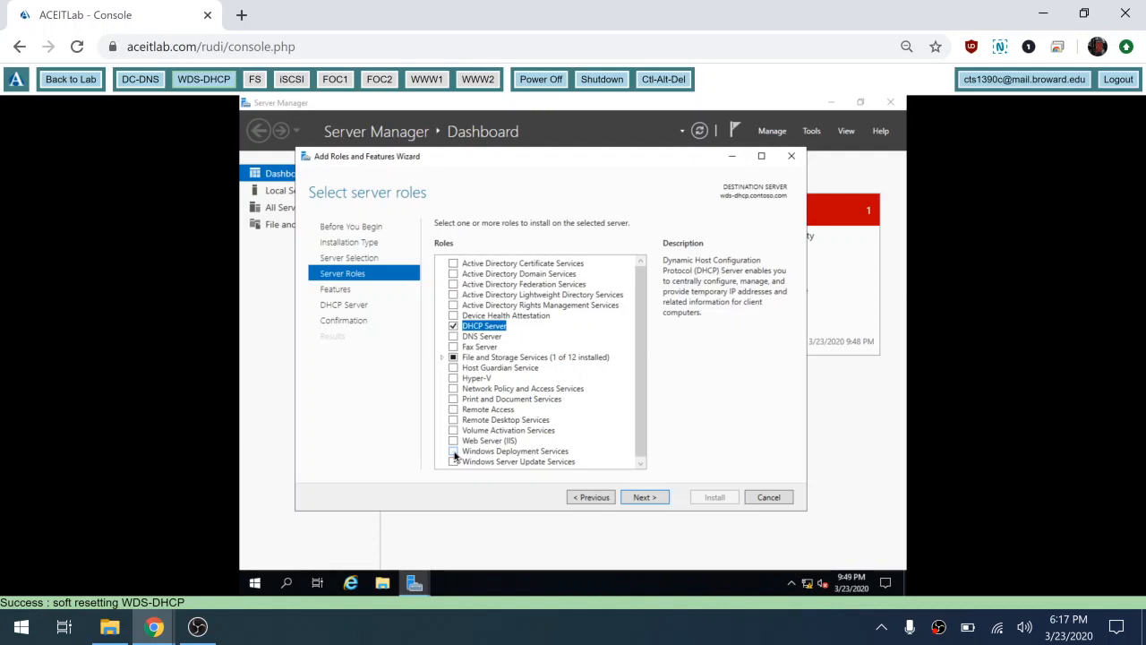
click(454, 452)
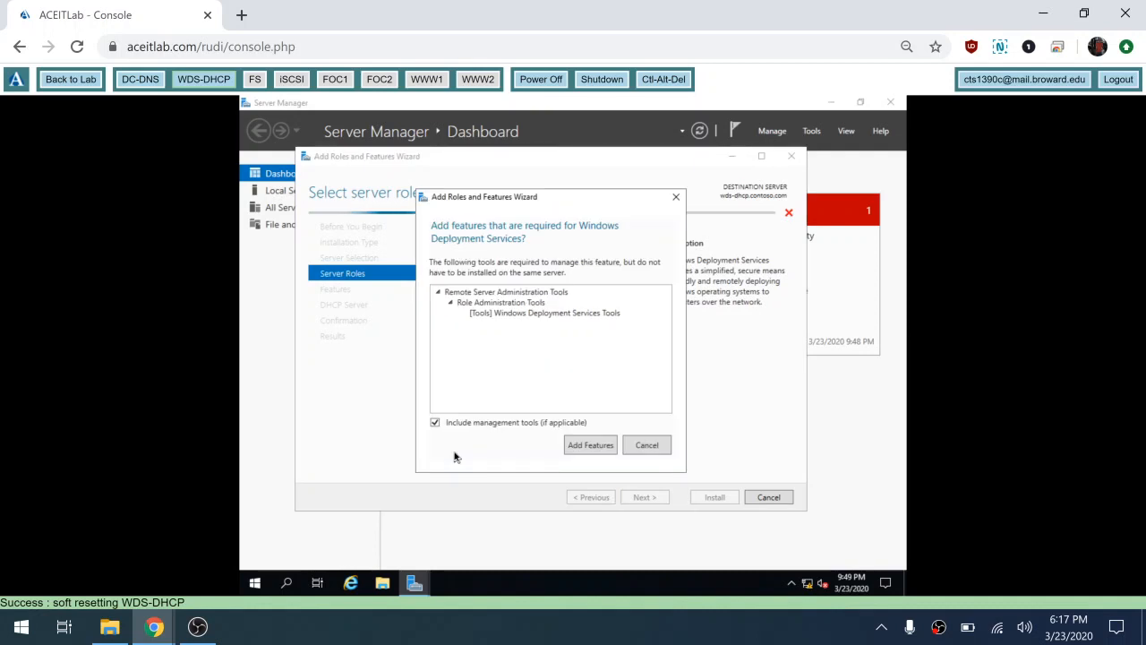
click(590, 445)
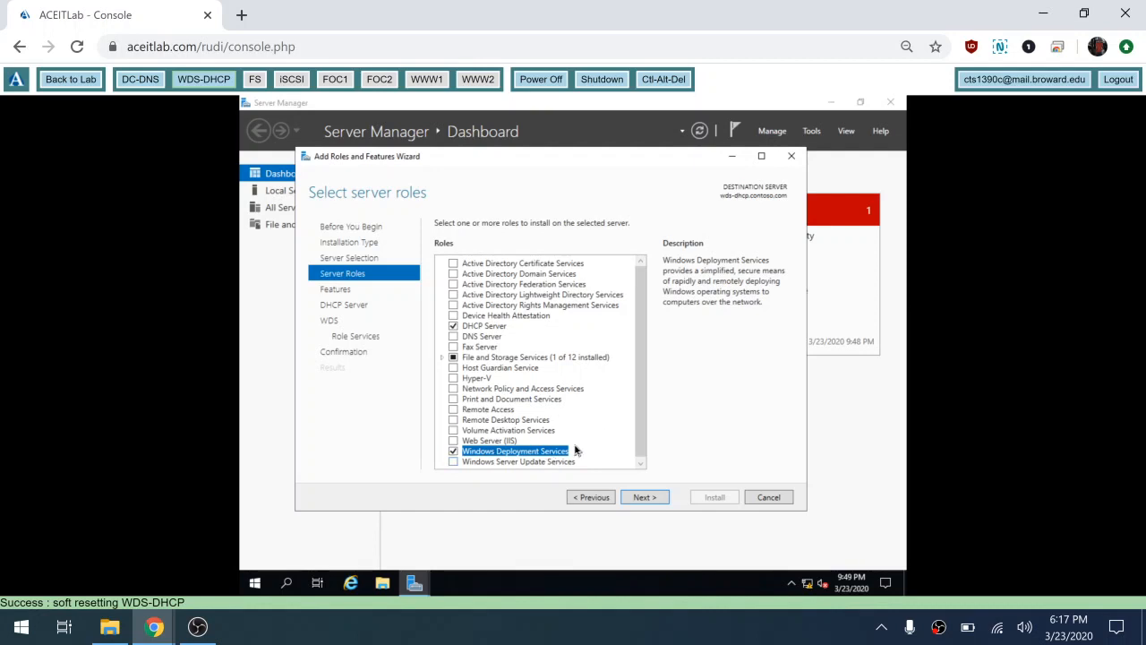
Step: Keep Deployment and Transport Server role services, allow automatic restart, and install
click(642, 498)
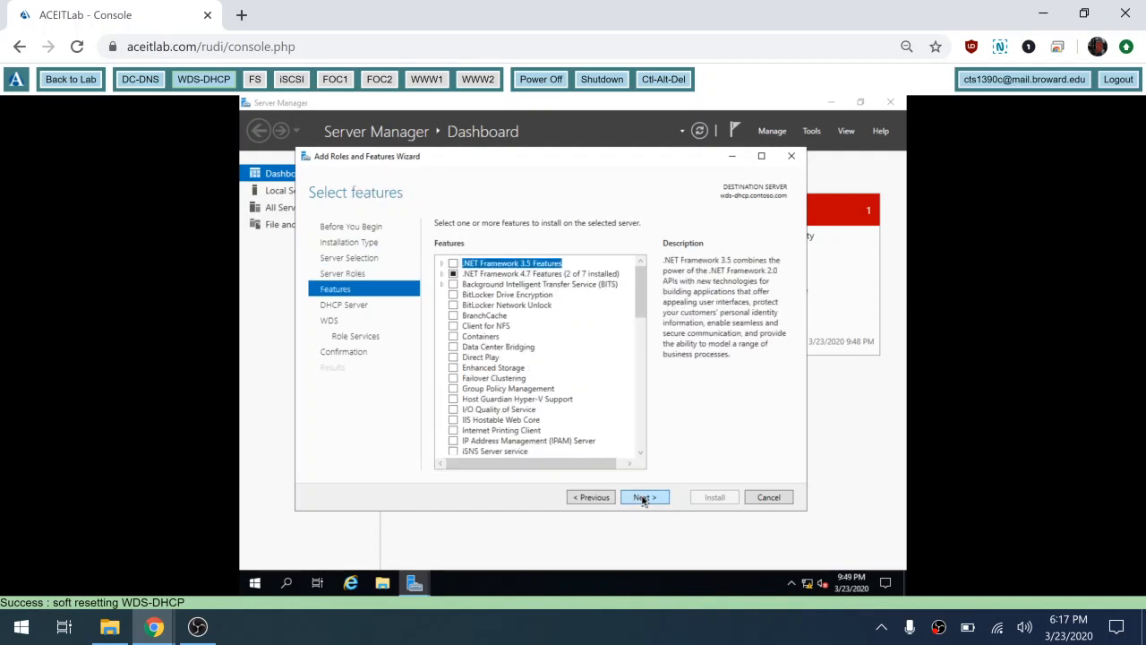
click(643, 498)
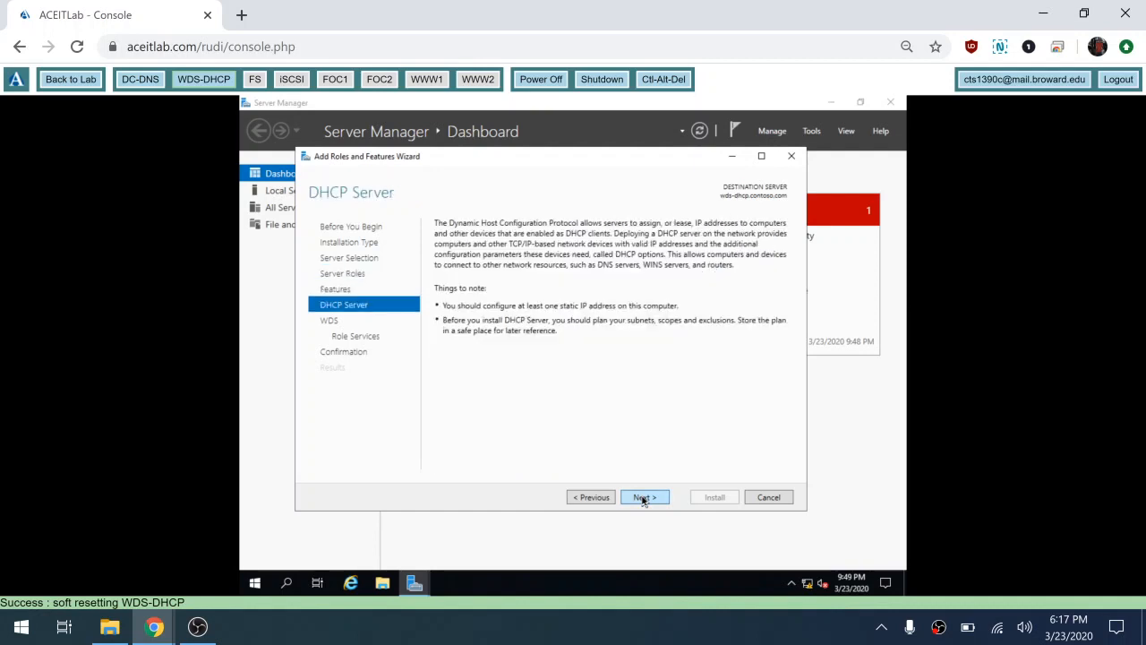
click(643, 499)
click(643, 499)
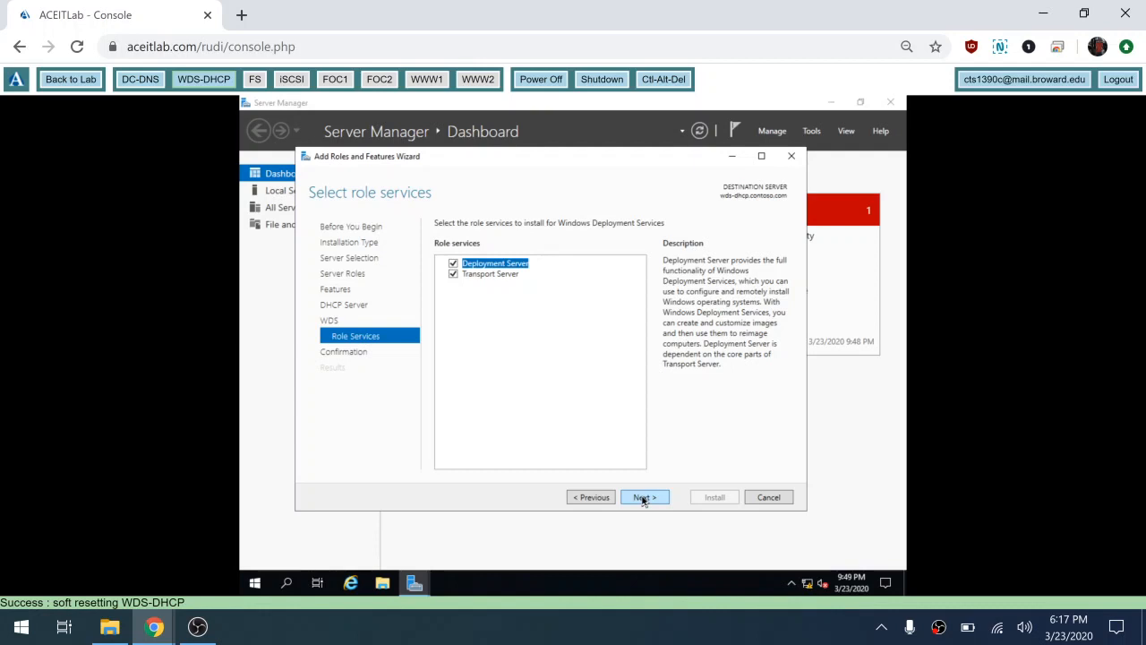
click(643, 499)
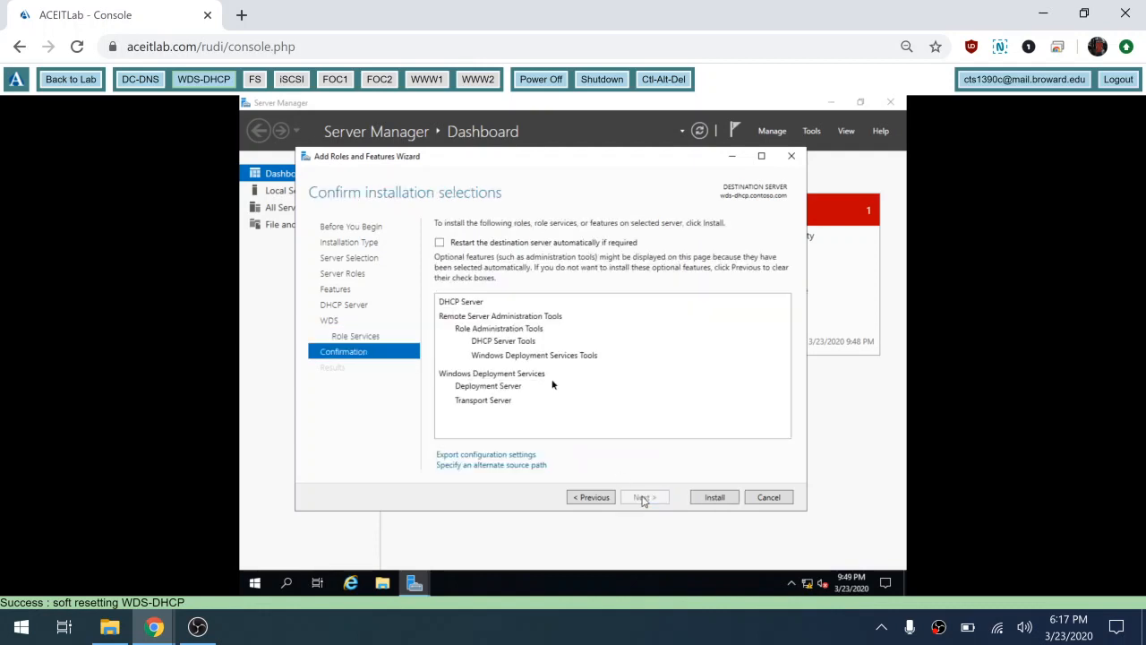
click(439, 243)
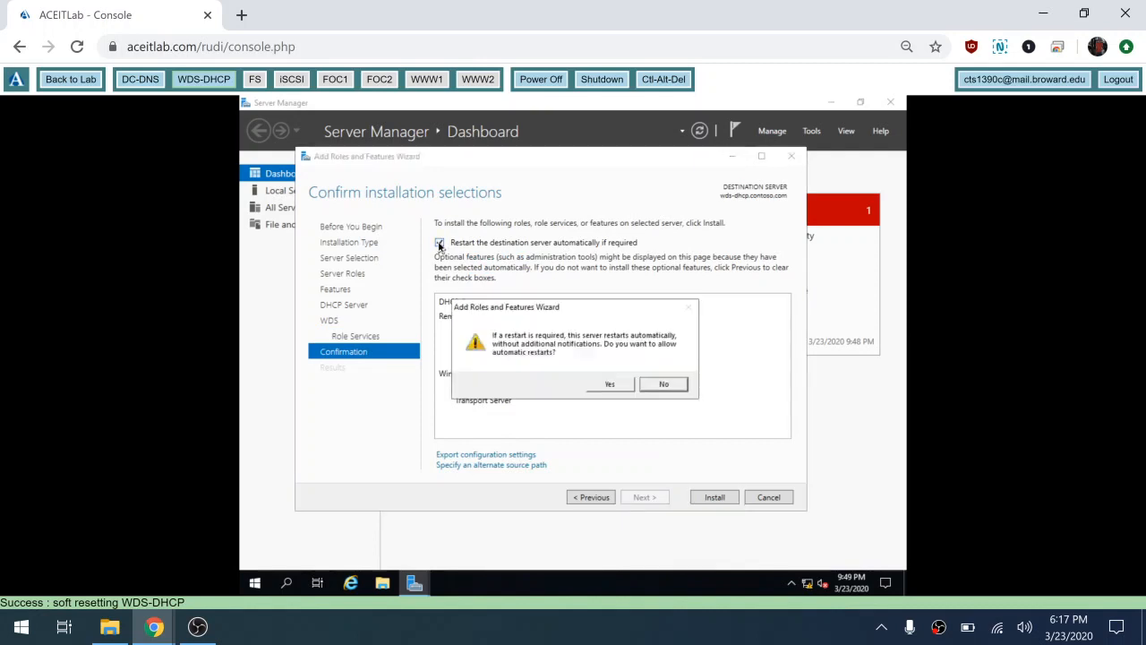
click(609, 384)
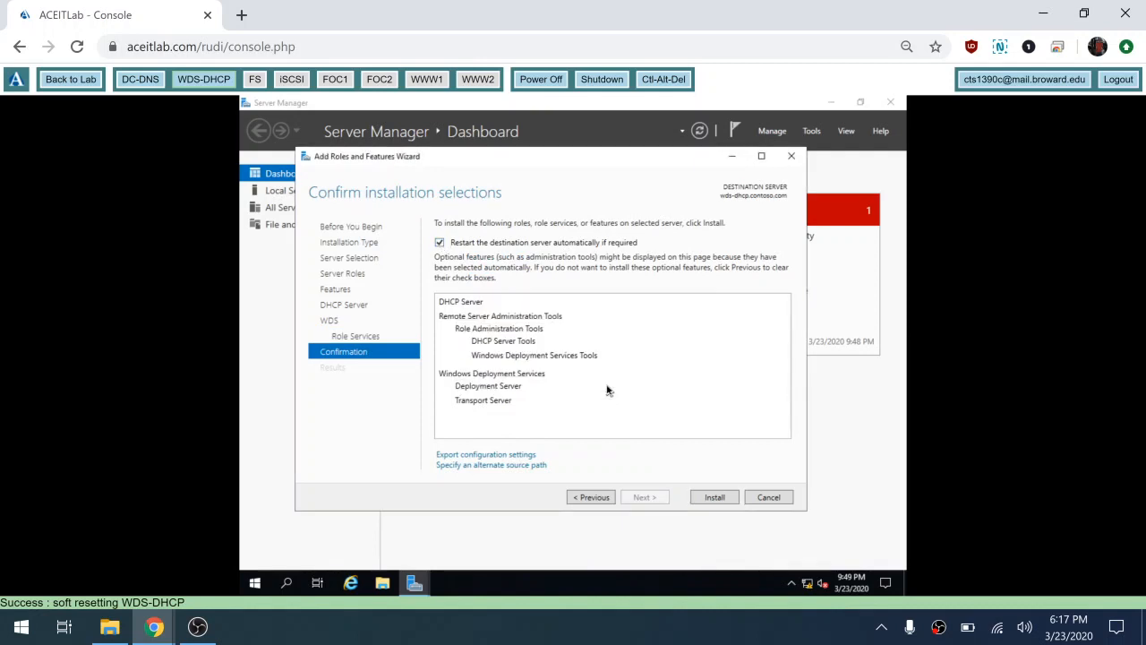
click(713, 497)
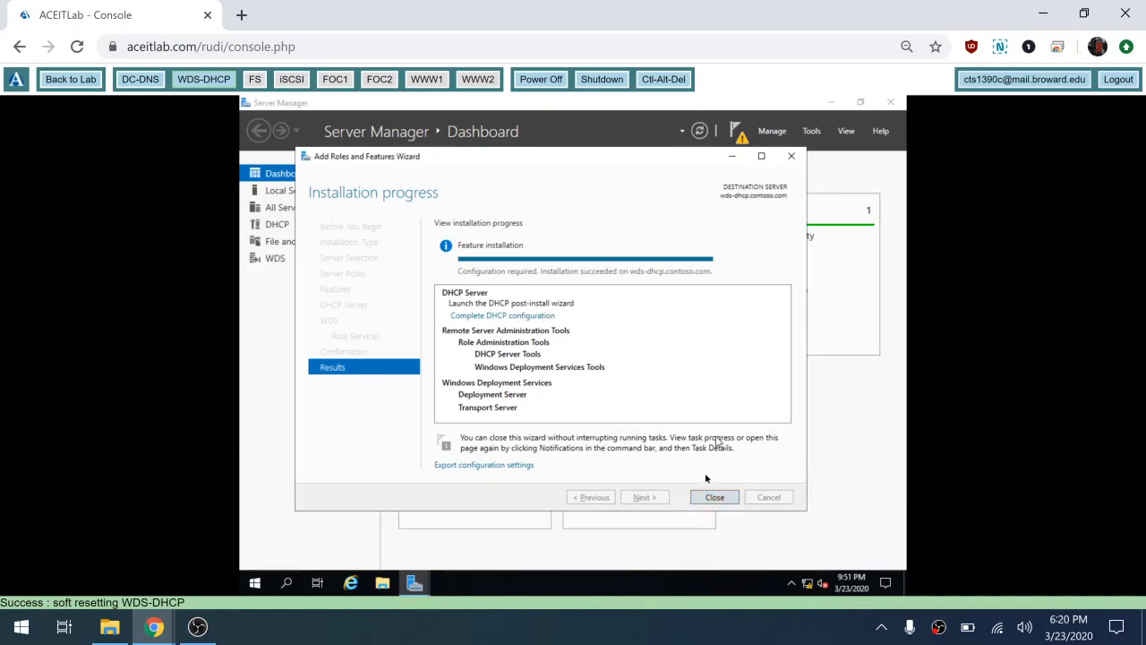
Step: Commit the DHCP post-install configuration creating security groups and authorization, then close both wizards
click(524, 319)
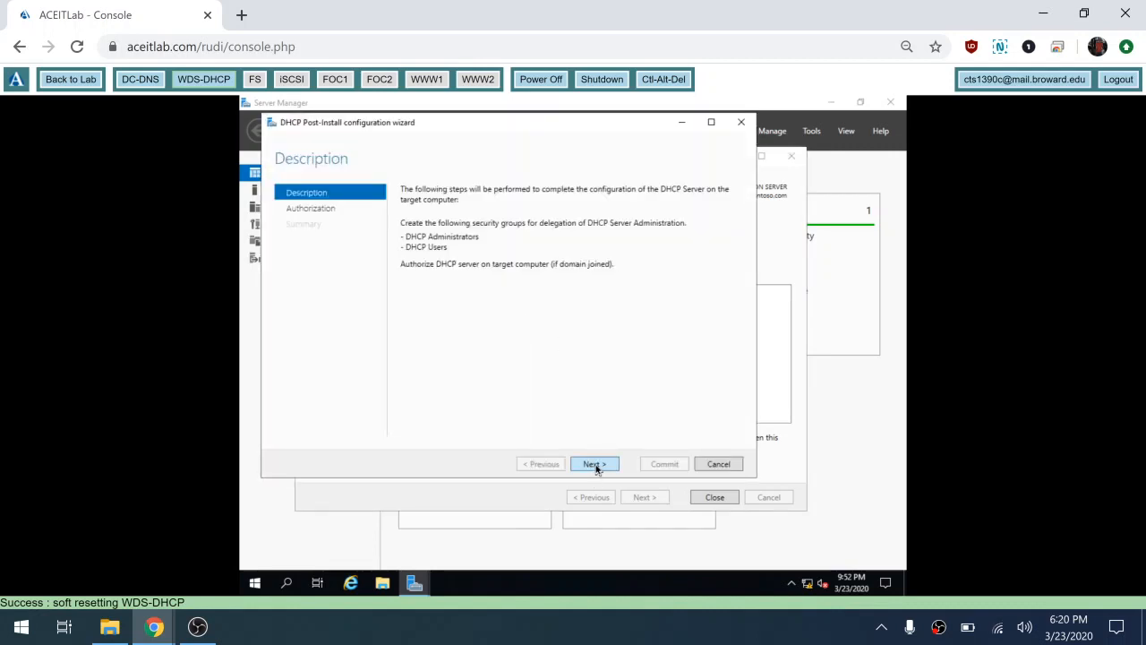
click(594, 464)
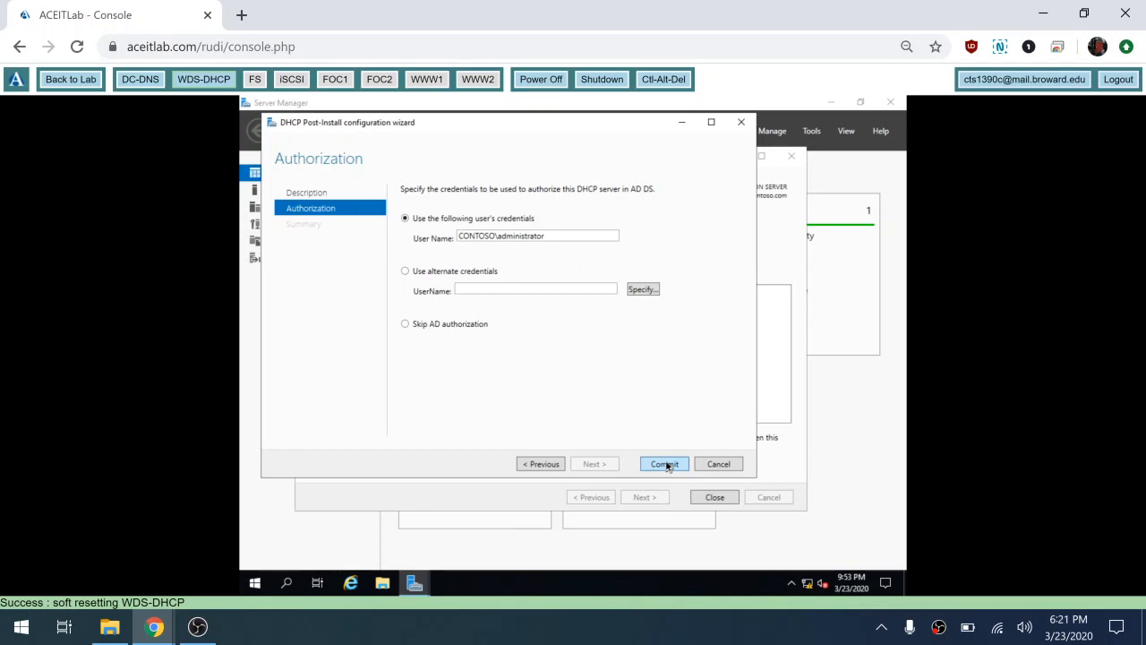
click(666, 465)
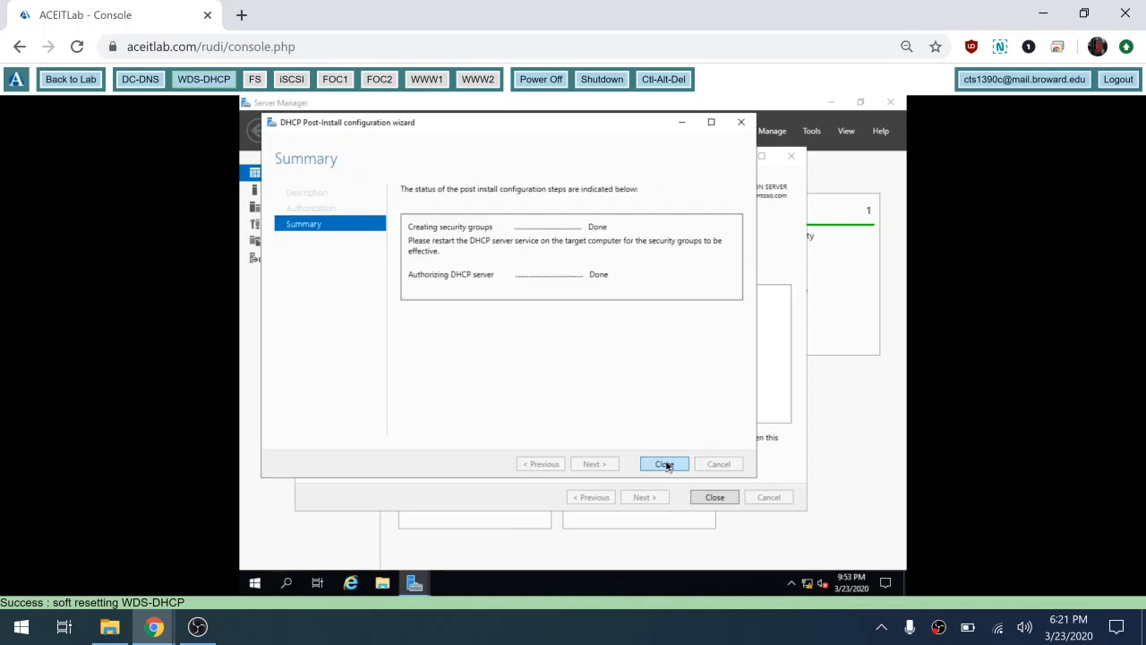
click(666, 465)
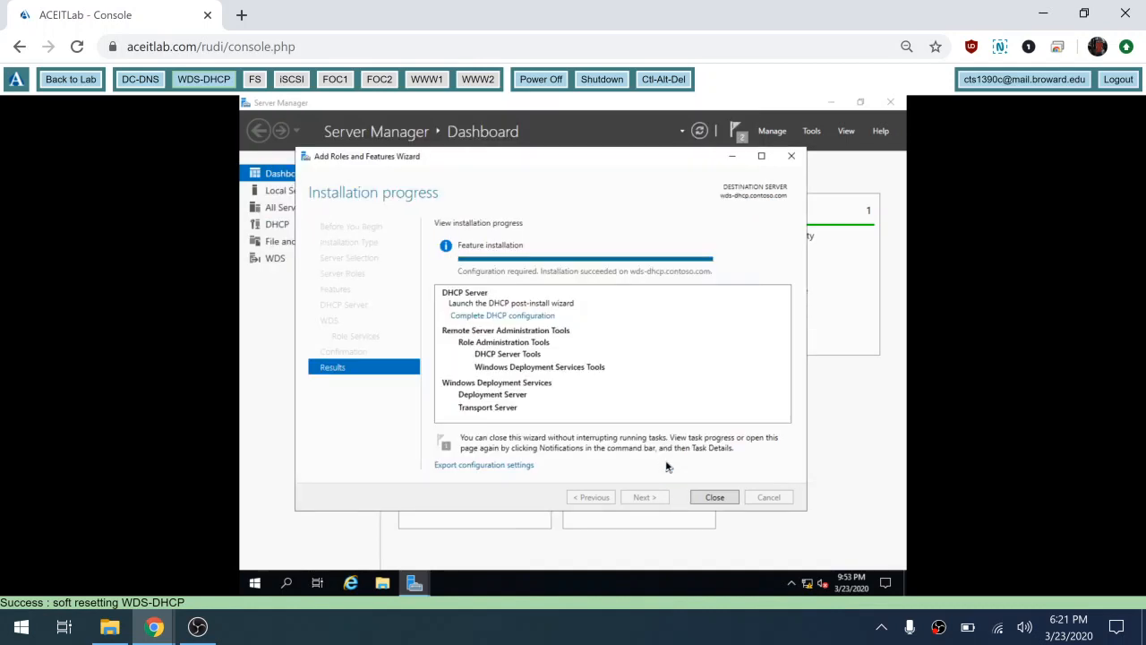
click(715, 496)
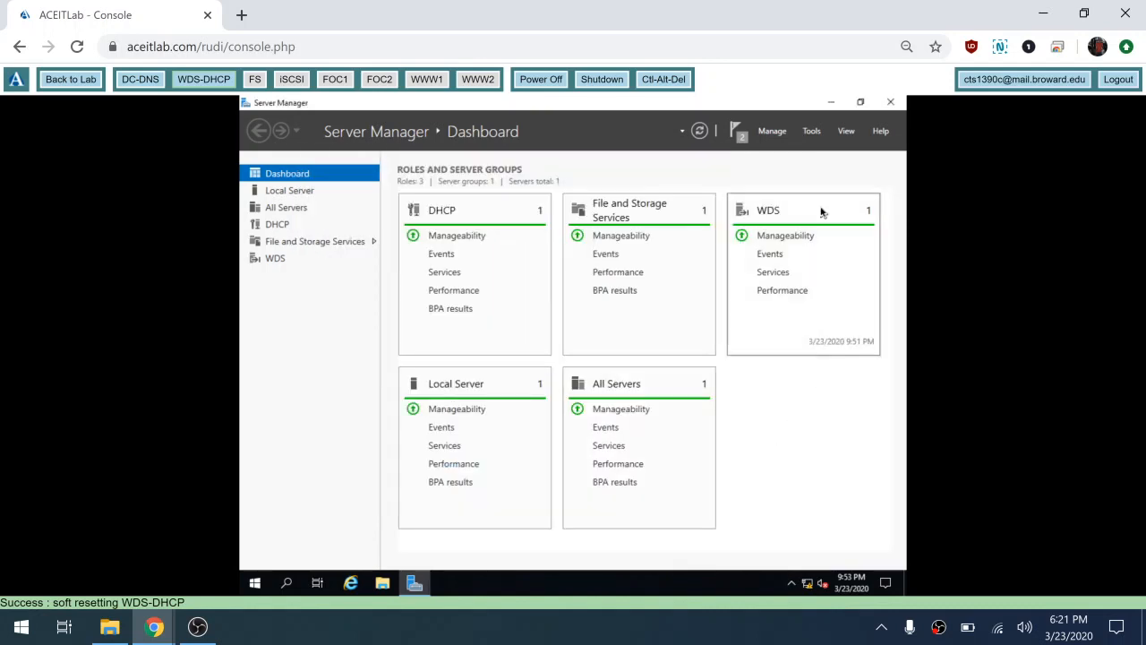
Step: Open the DHCP console maximized with a wider tree, expanding wds-dhcp.contoso.com to its IPv4 node
click(812, 132)
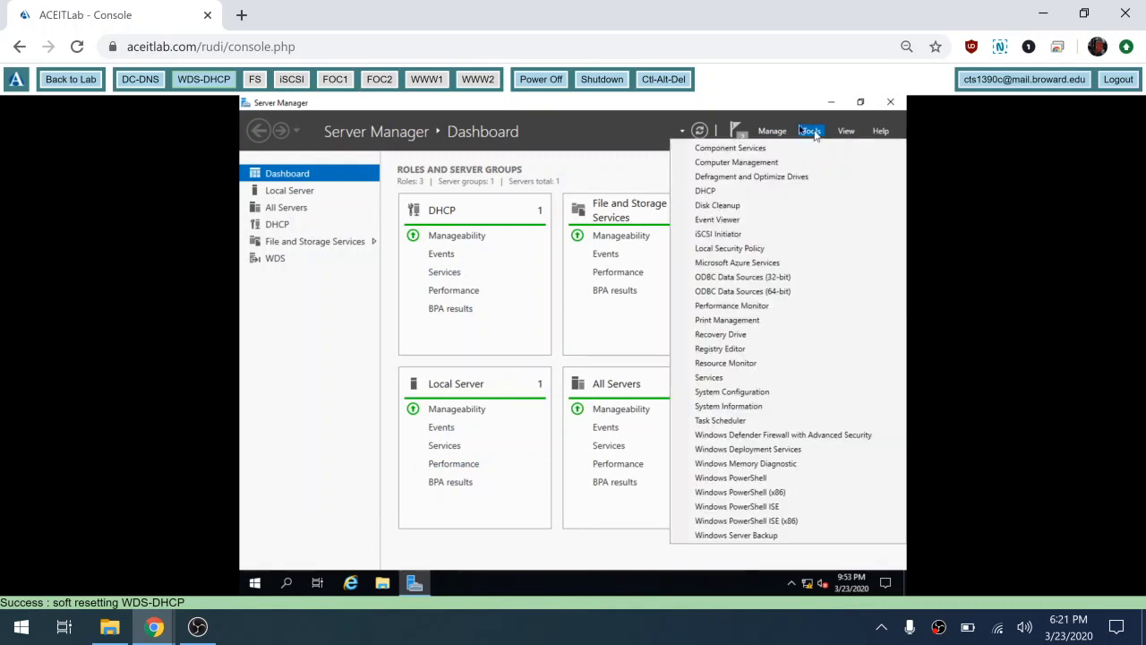
click(740, 194)
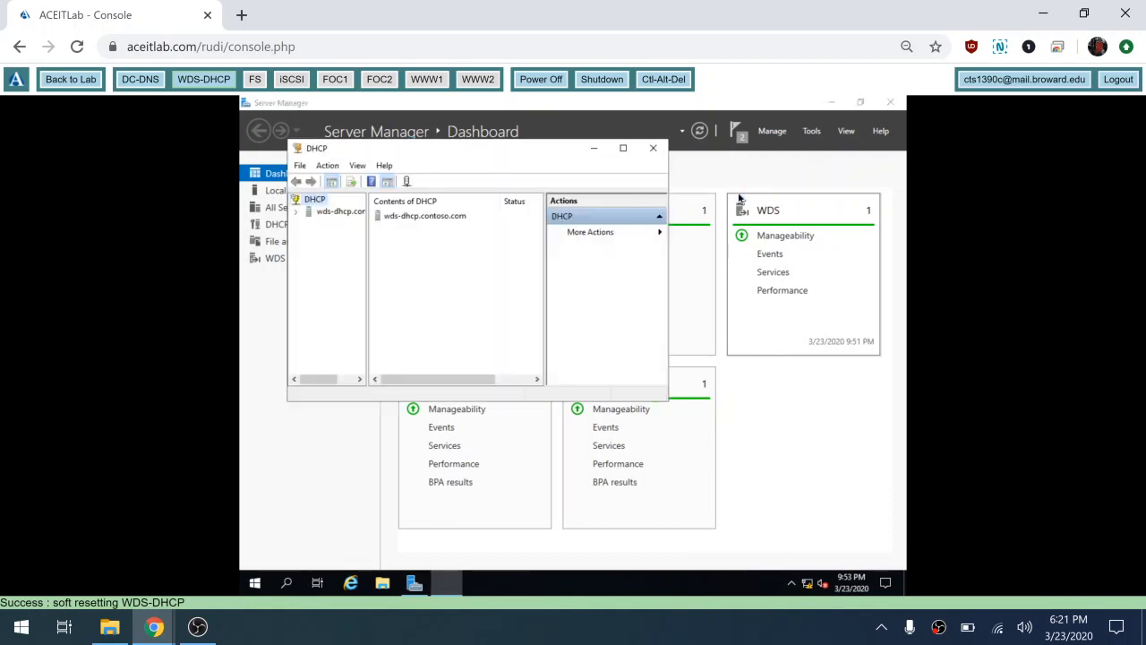
click(624, 147)
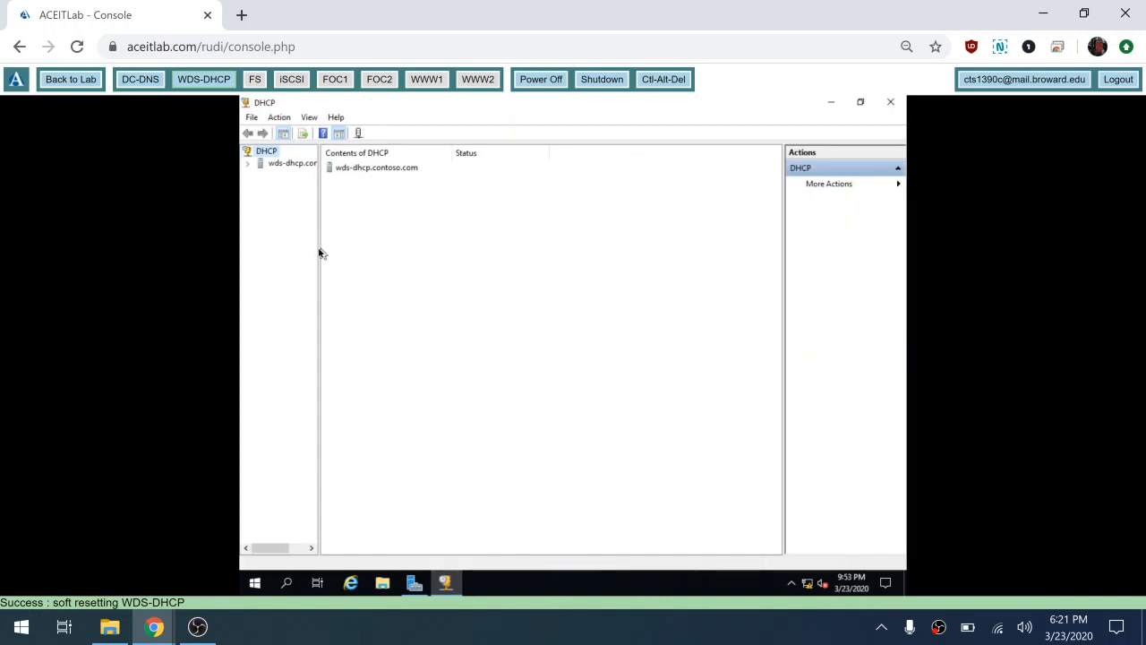
drag(319, 250, 425, 259)
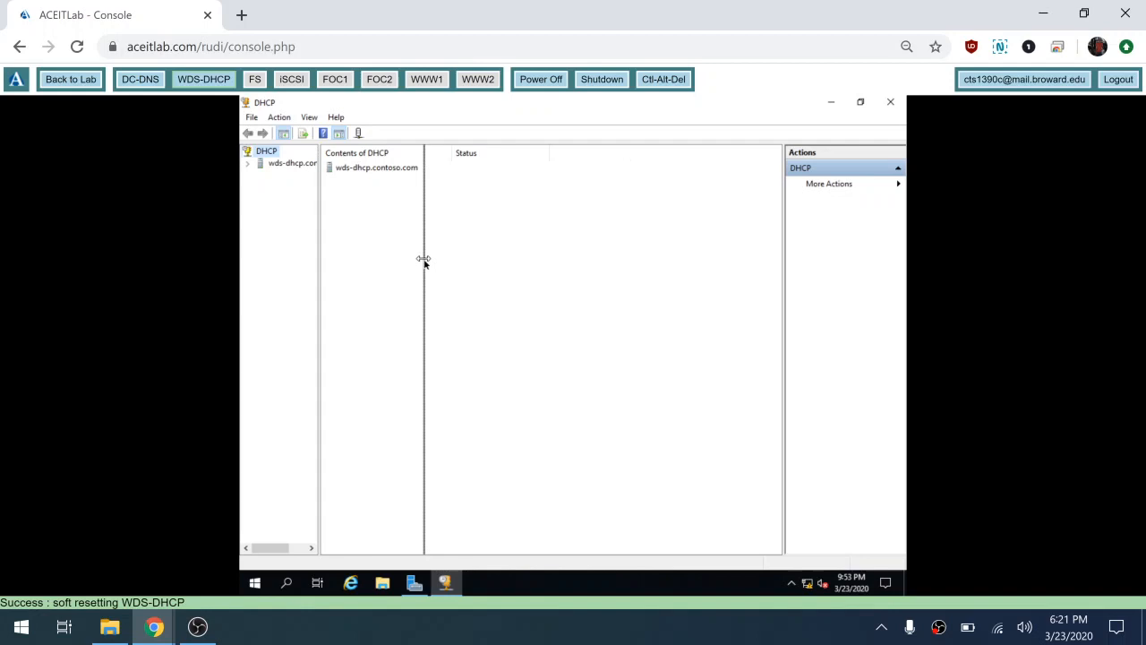
click(247, 165)
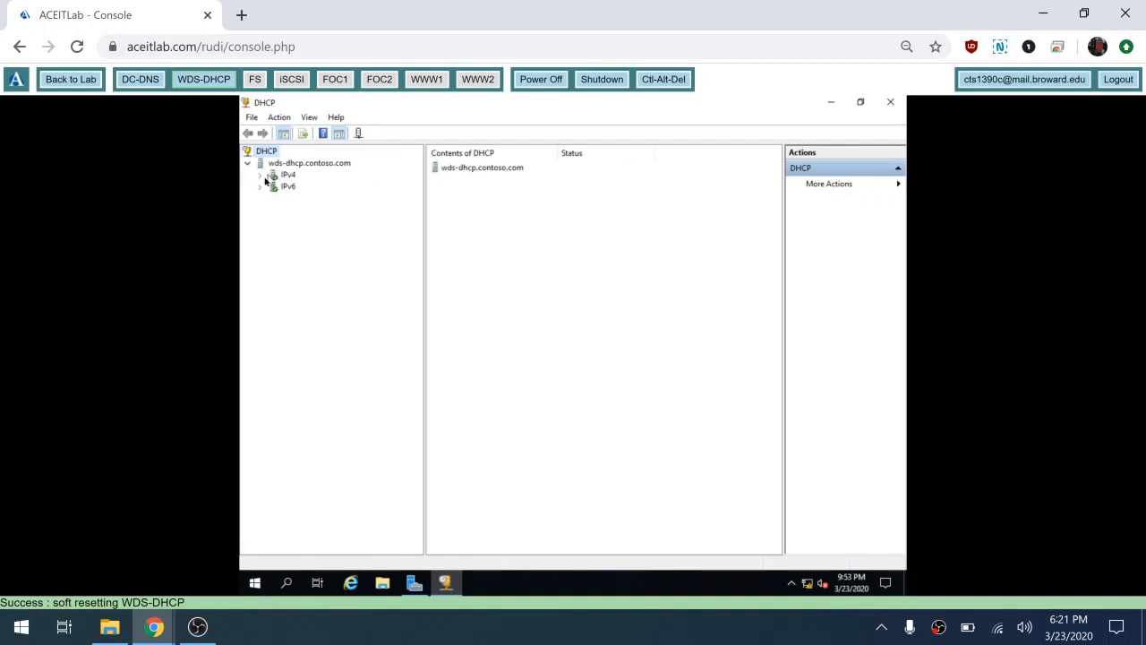
double_click(286, 176)
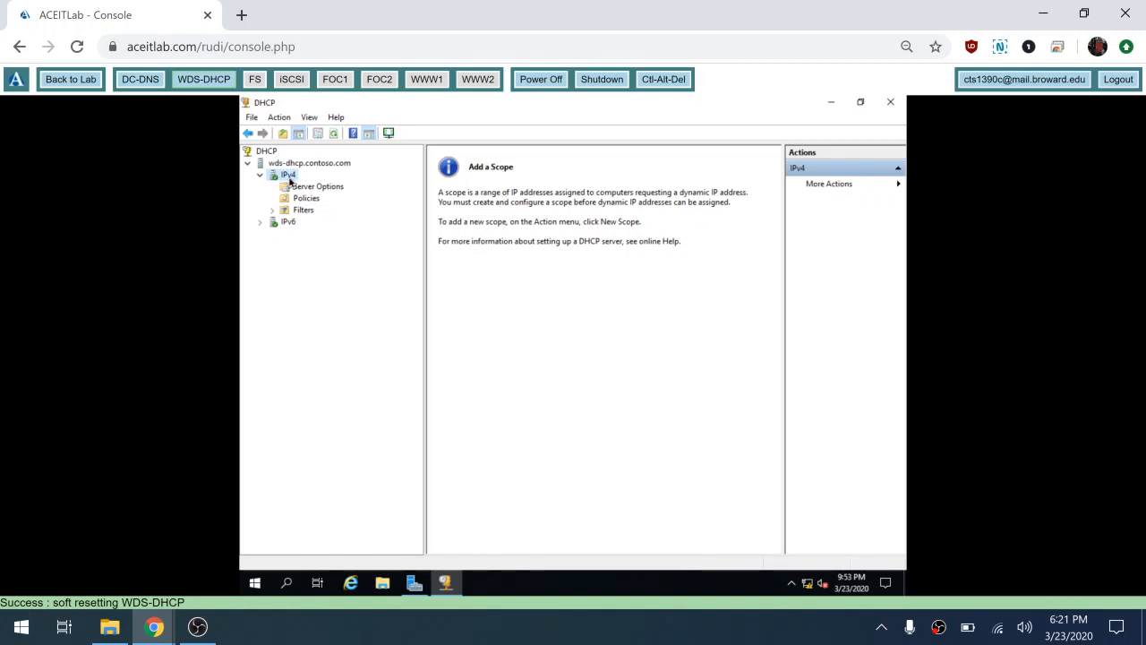
right_click(288, 176)
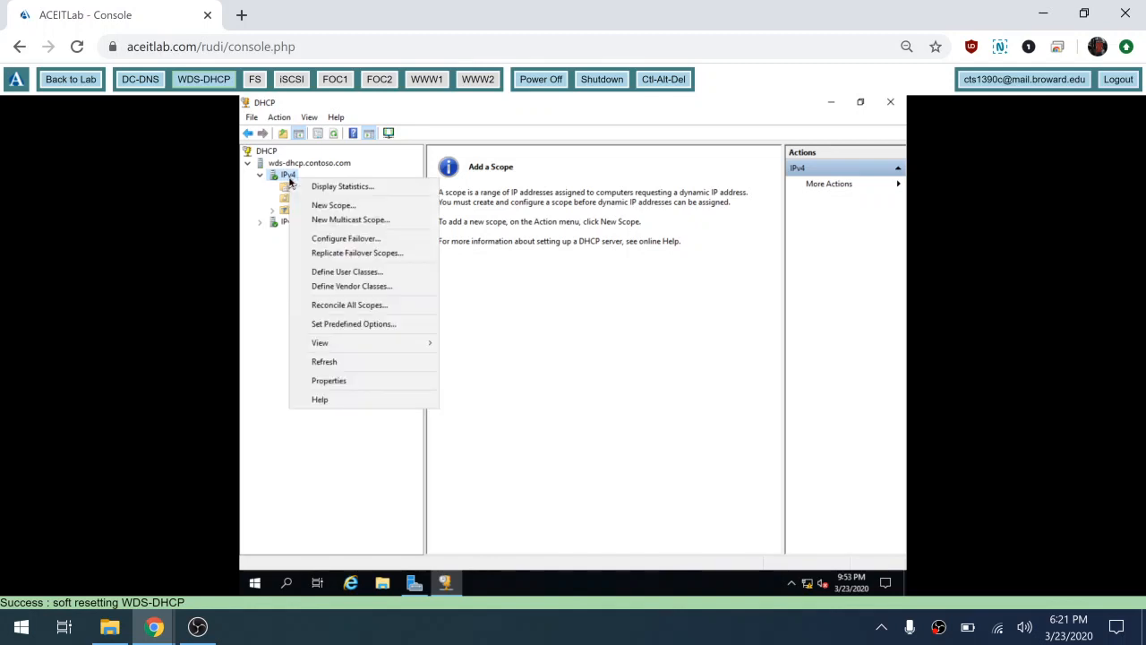
Step: Start a new IPv4 scope, entering name Private and description 10.0.0.0/24
click(366, 212)
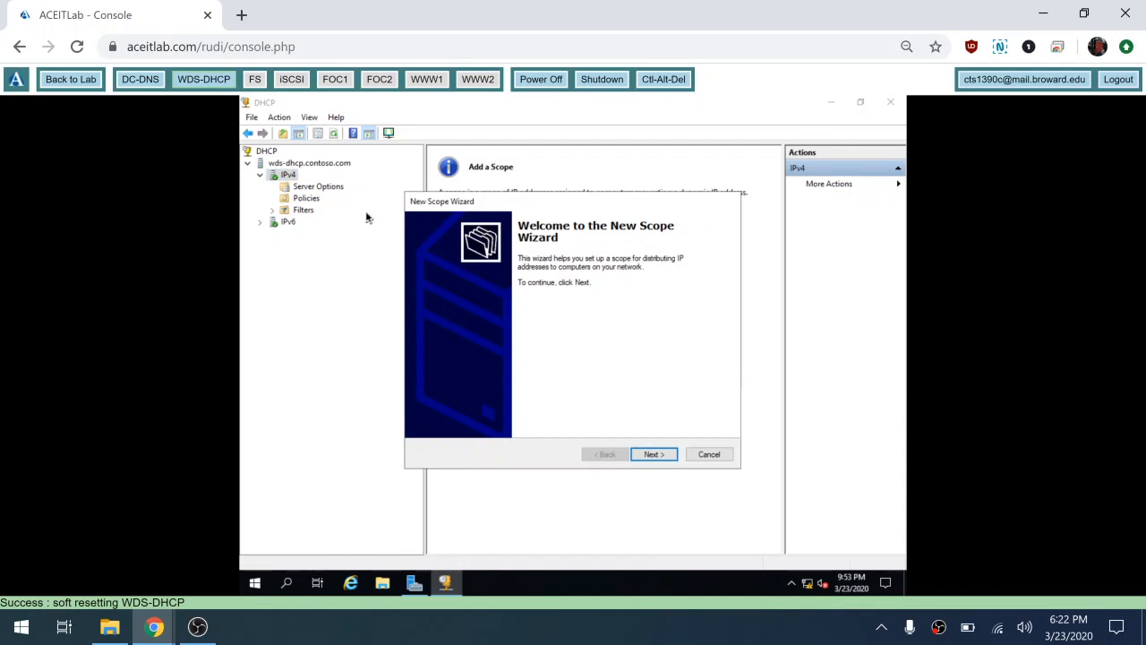
click(654, 455)
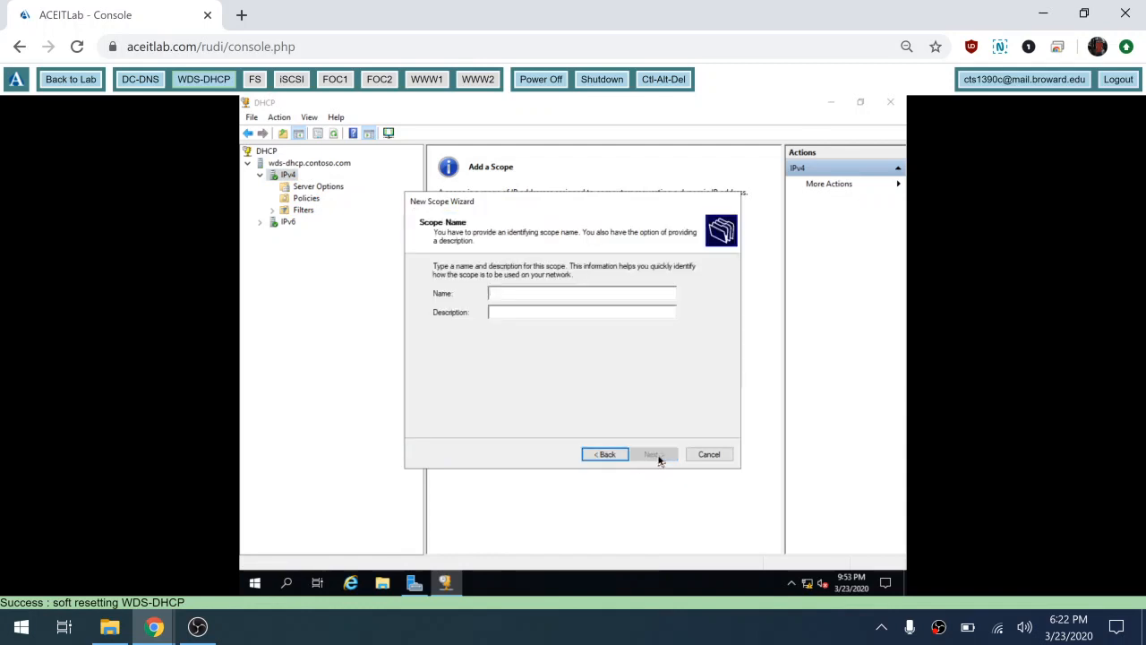
text(P)
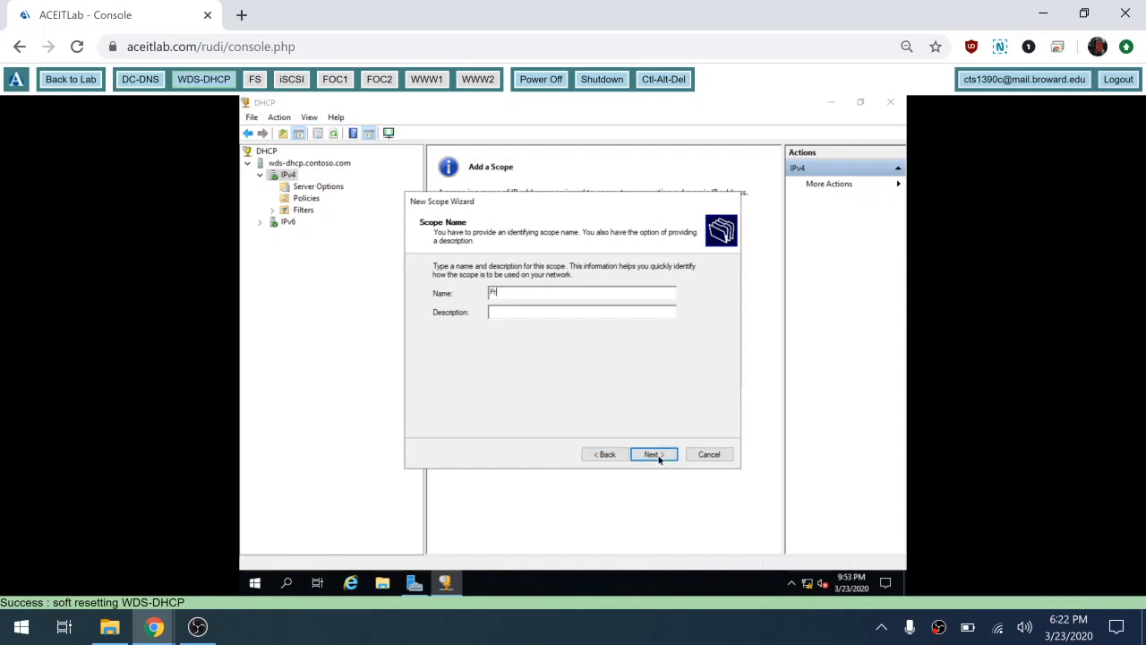
text(rivate)
text(10.0)
text(.0)
text(.0/24)
Step: Enter scope range 10.0.0.1 to 10.0.0.254 with prefix length 24, then step back to verify it
click(655, 457)
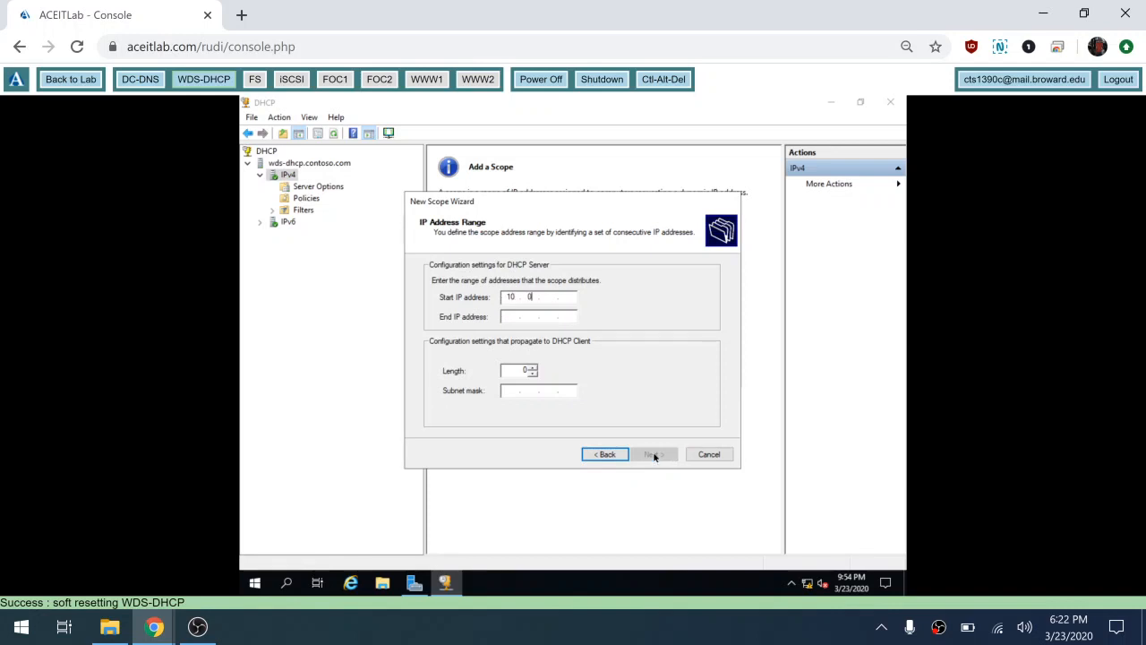
key(Tab)
text(1)
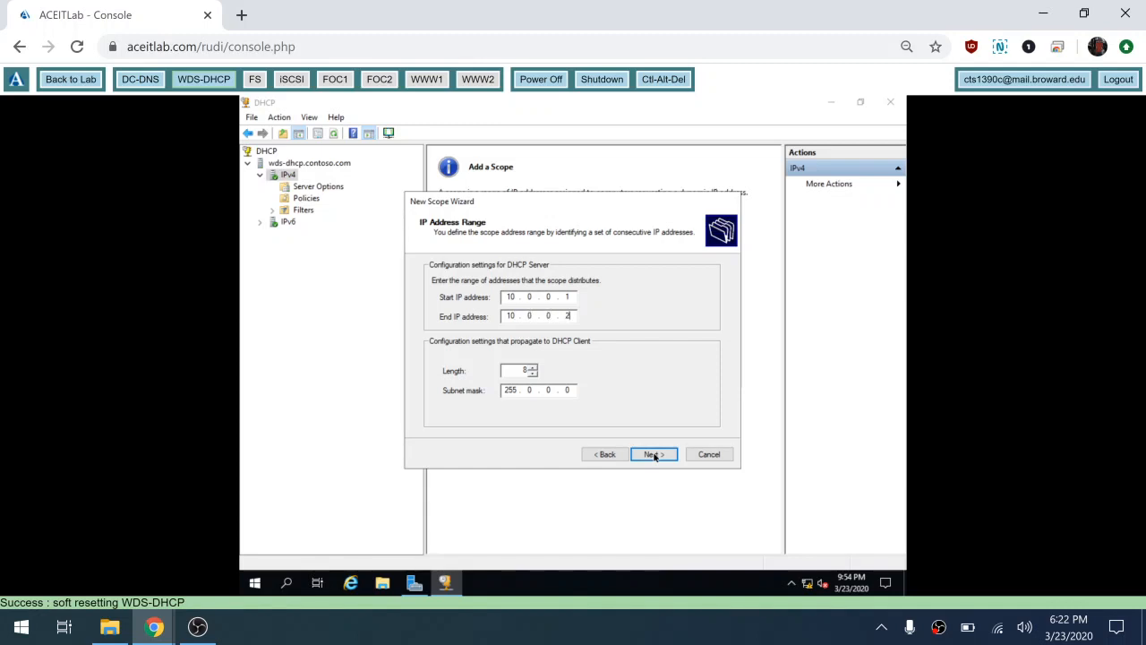
text(0.0.0.2543)
key(BackSpace)
key(BackSpace)
text(24)
key(BackSpace)
text(2)
key(BackSpace)
text(4)
click(651, 455)
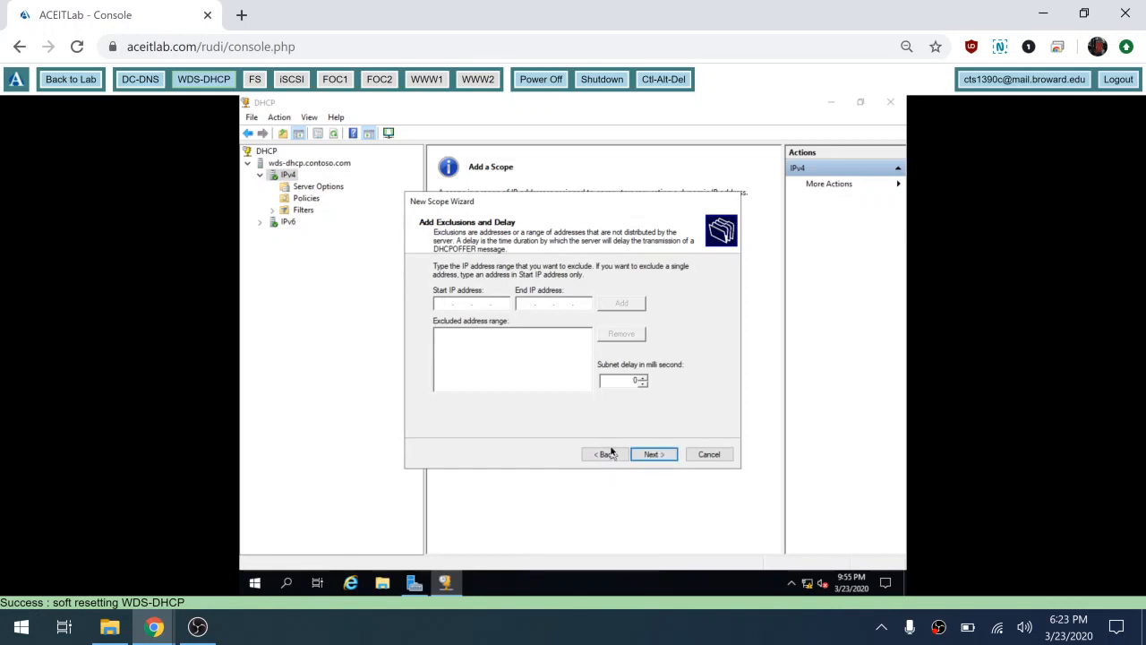
click(605, 454)
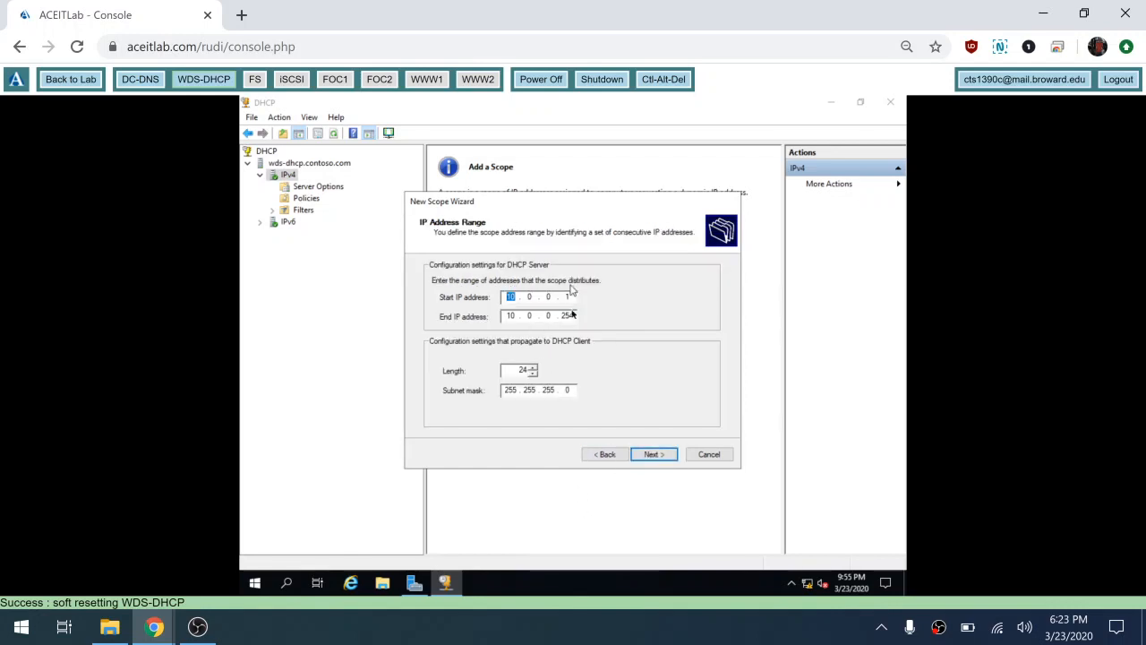
Step: Exclude the address range 10.0.0.1 to 10.0.0.12 from the new scope, checking the exam page for addresses
click(649, 455)
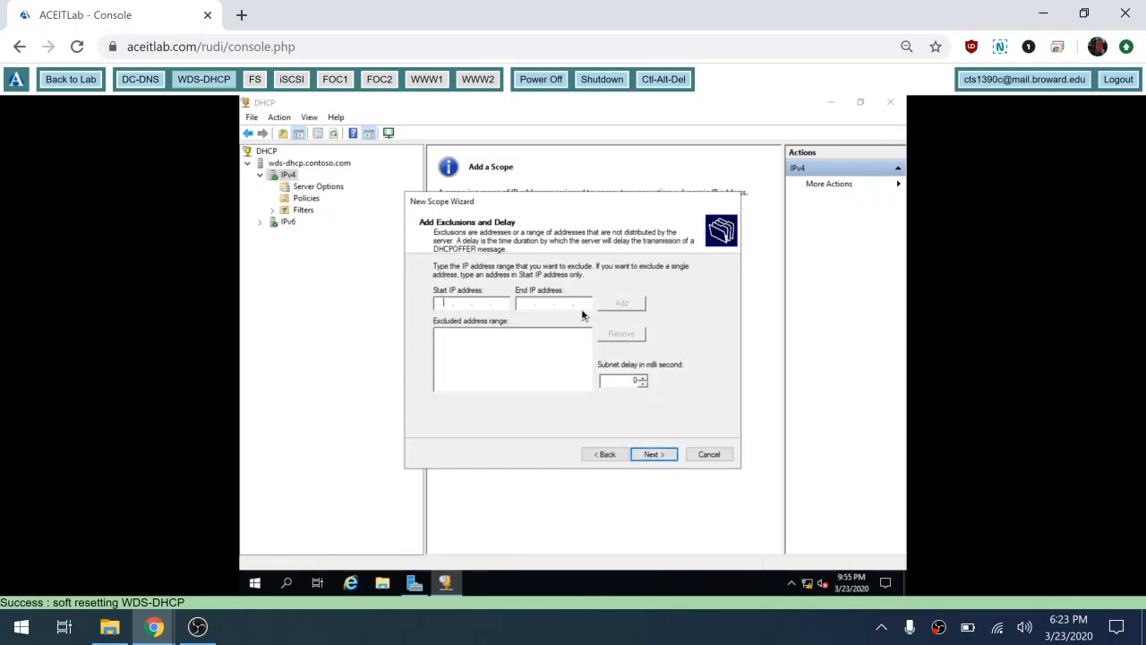
text(10 . 0 . 01)
key(BackSpace)
text(10.0.0.1)
click(158, 626)
click(251, 578)
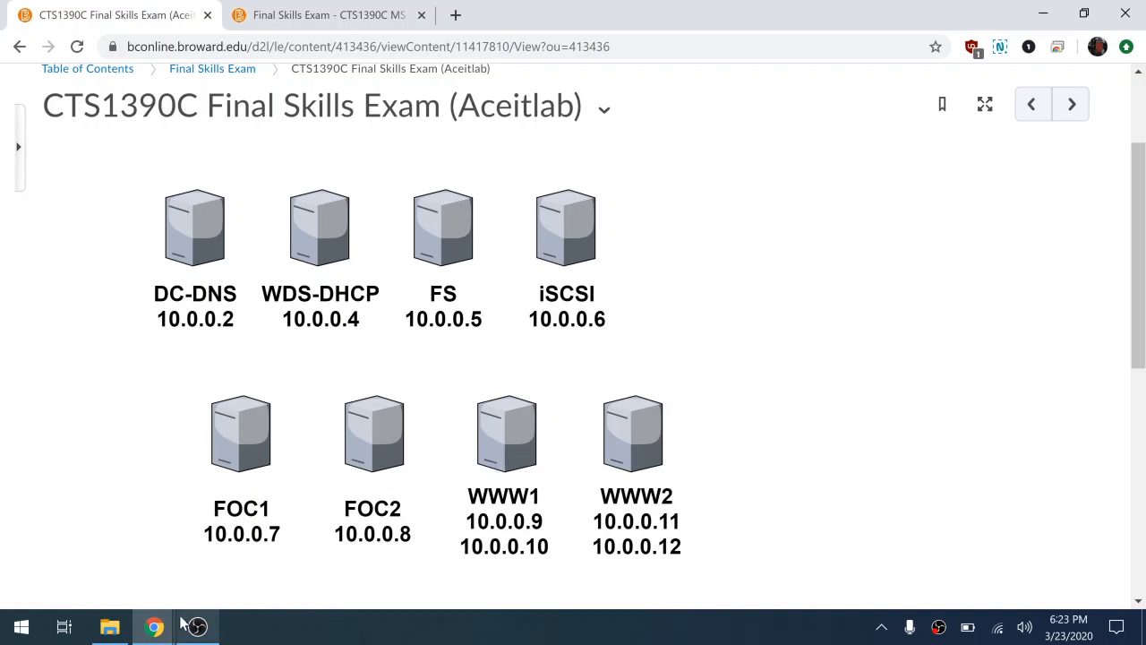
mouse_move(156, 618)
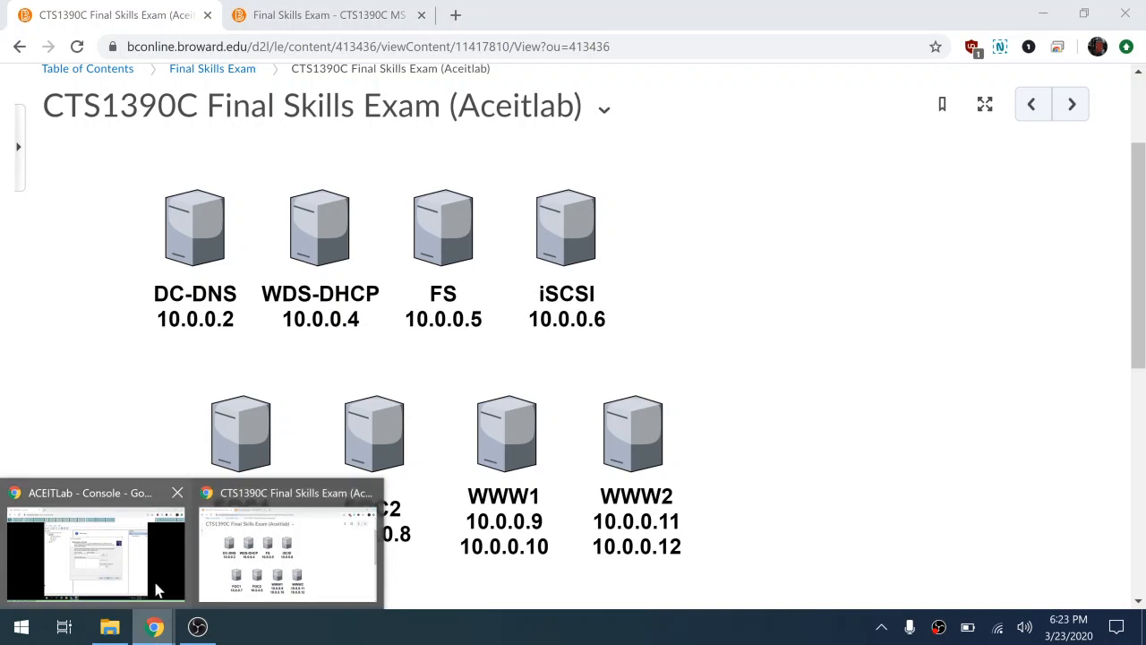
click(125, 556)
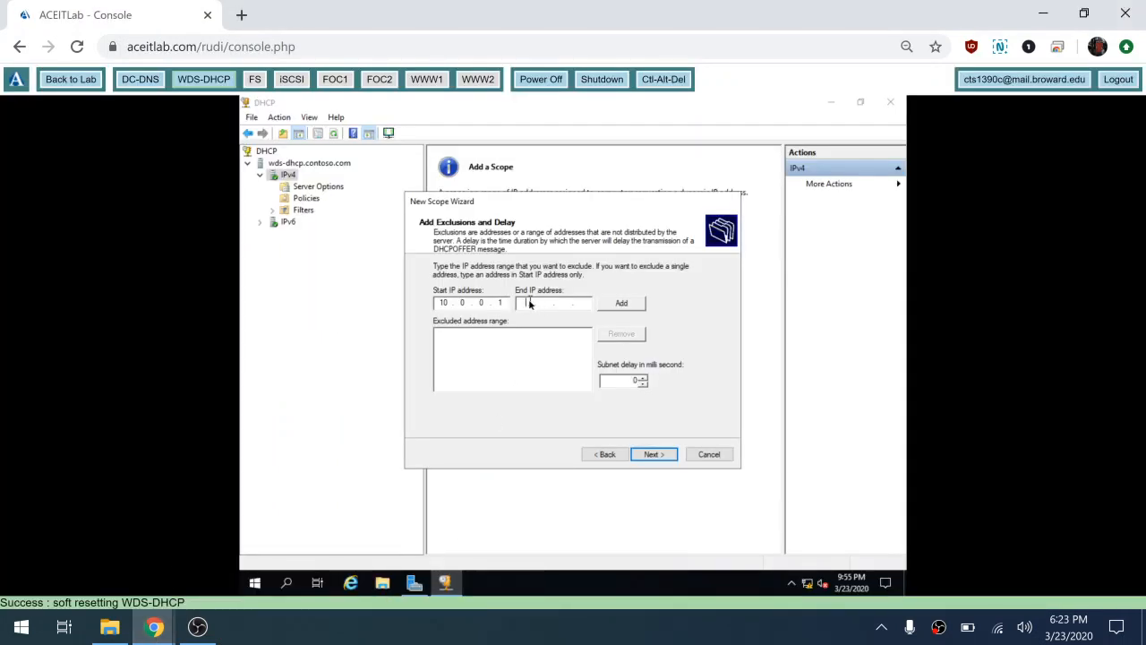
text(10.0.0.12)
click(620, 304)
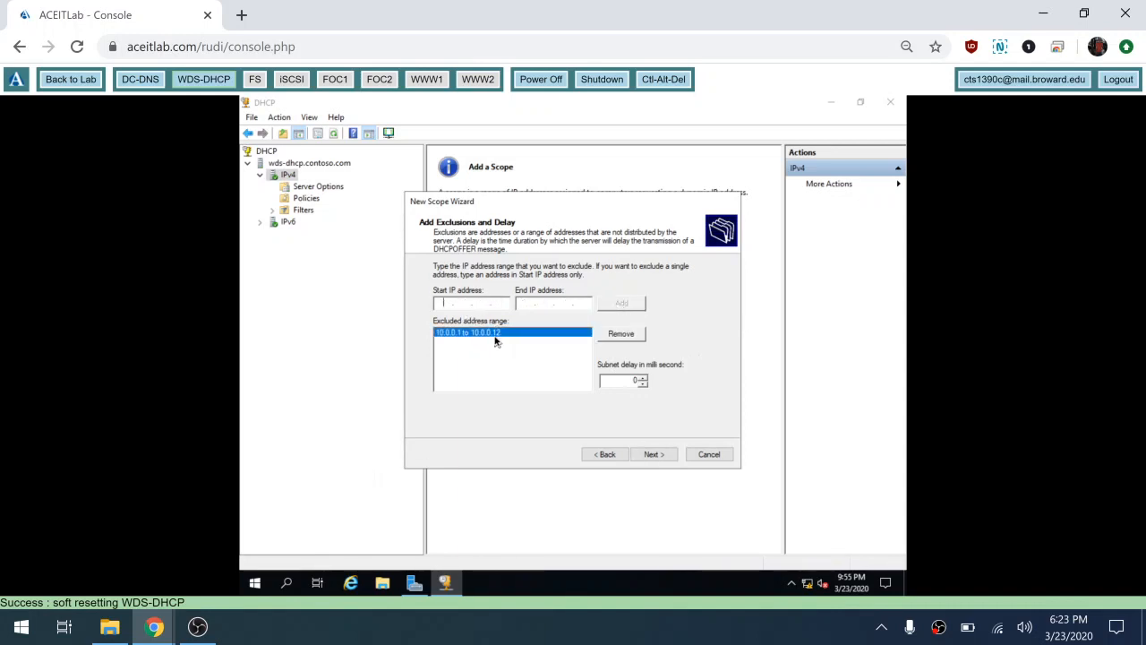
click(653, 454)
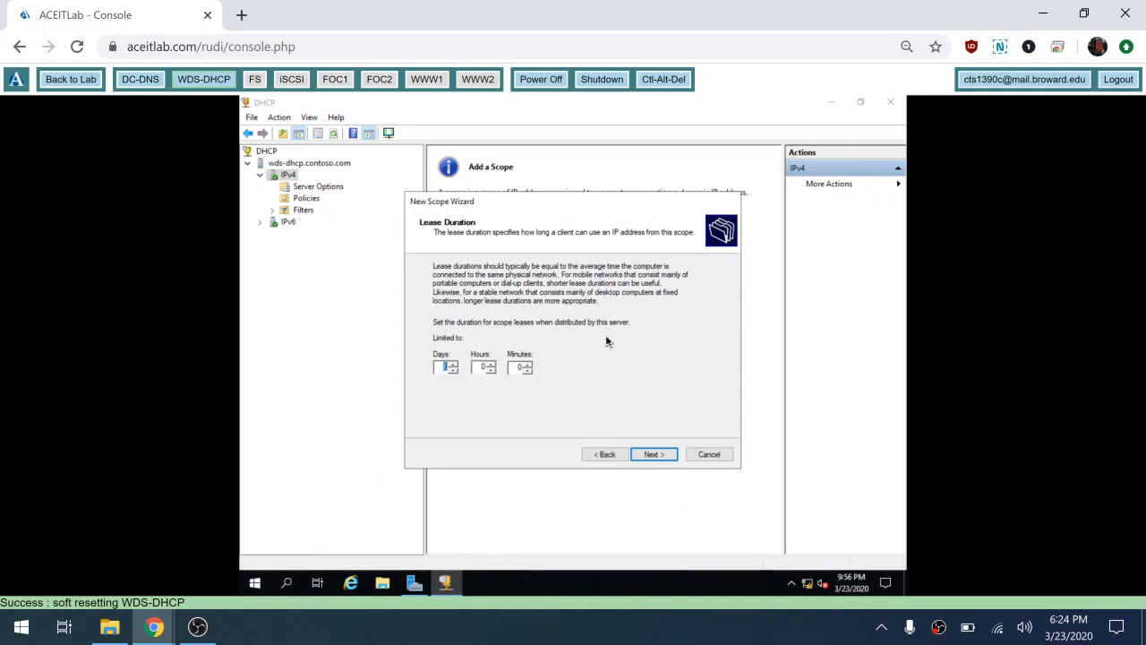
Step: Keep the default lease duration and choose to configure the DHCP options now
click(653, 455)
click(653, 457)
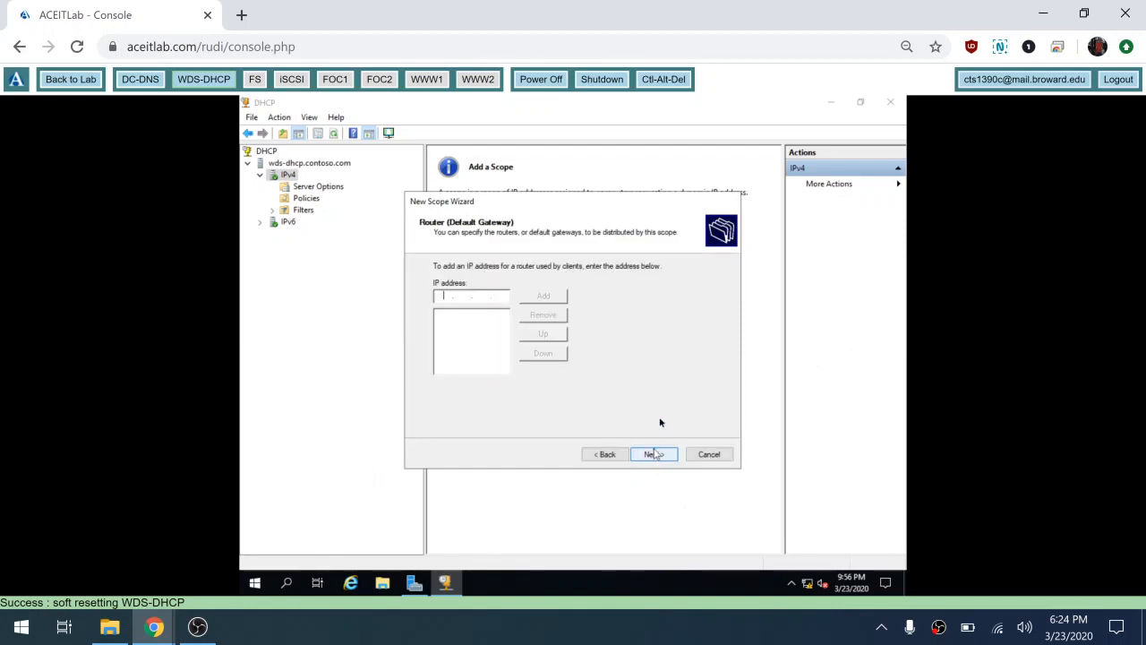
click(605, 455)
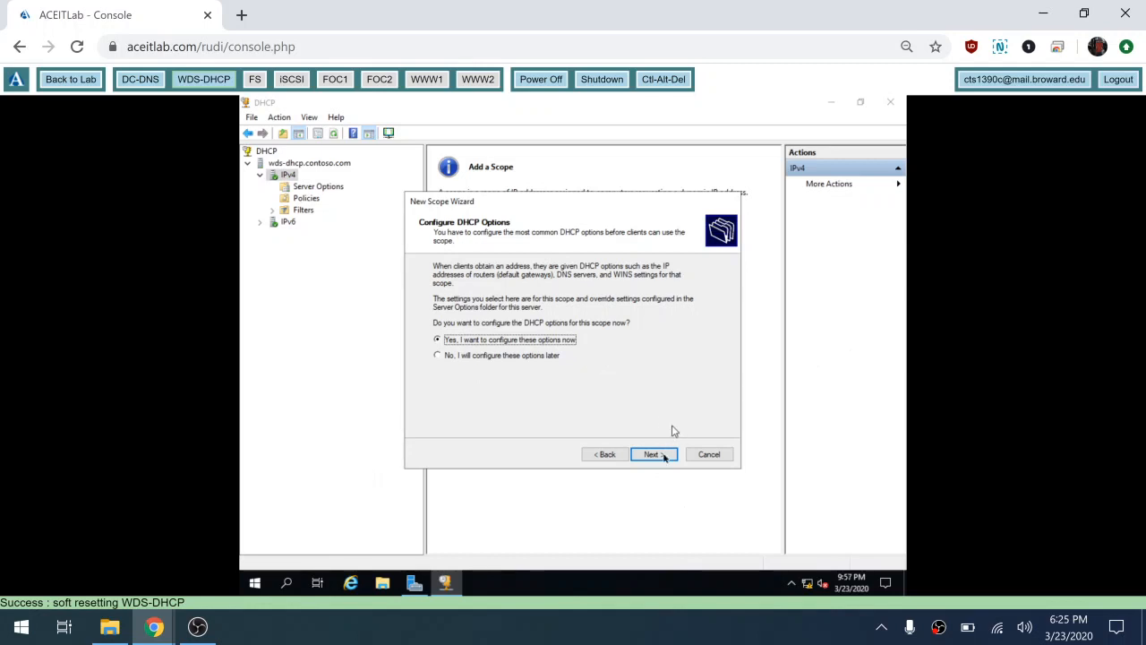
Step: Add 10.0.0.1 as the scope's default gateway router
click(658, 458)
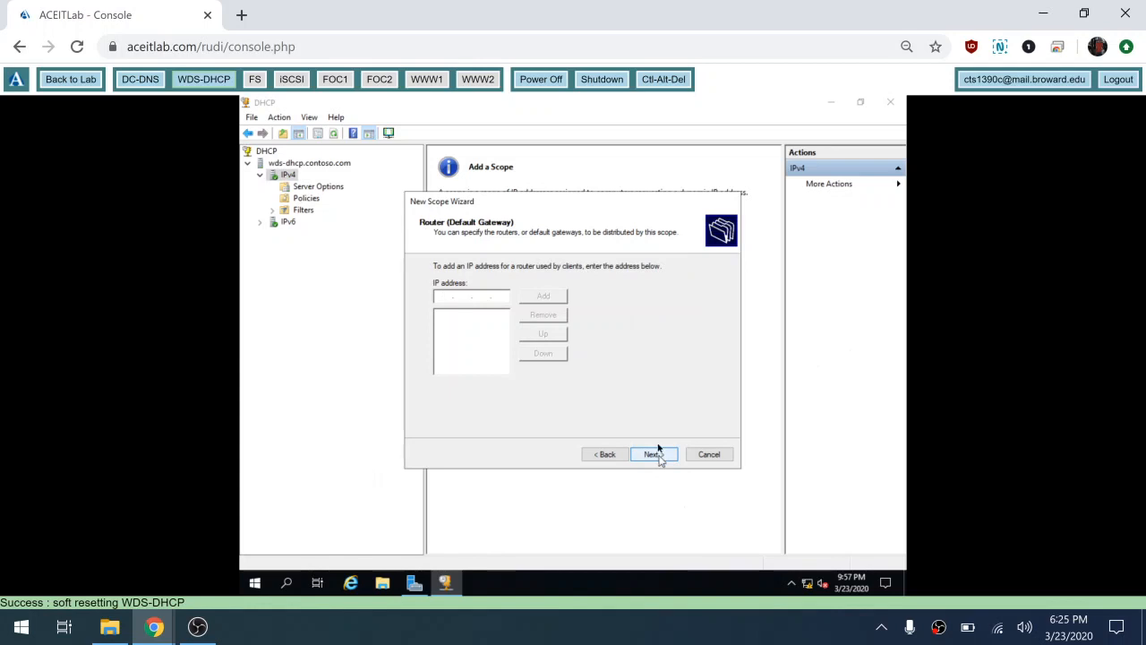
text(10.0.0.1)
click(555, 297)
click(657, 455)
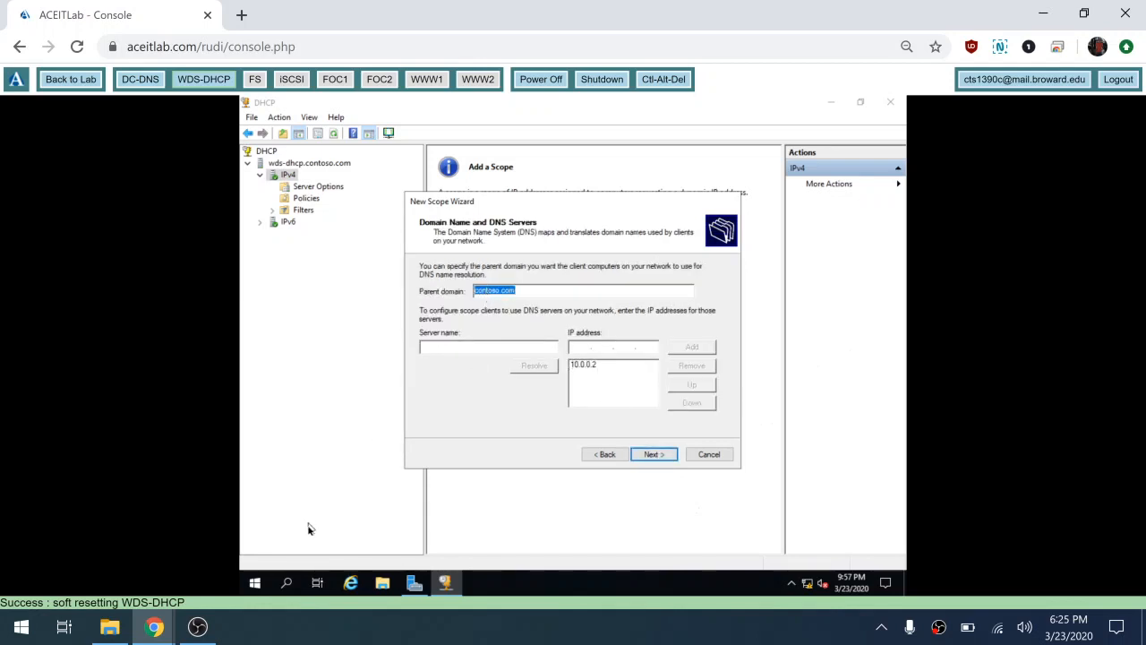
click(254, 584)
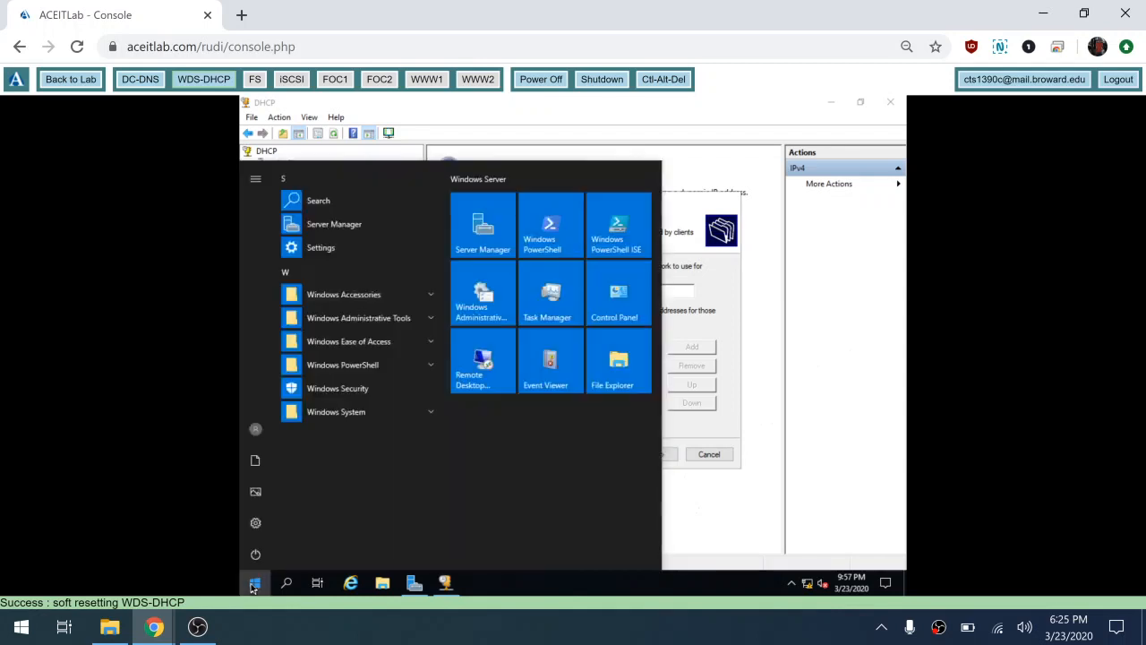
click(563, 254)
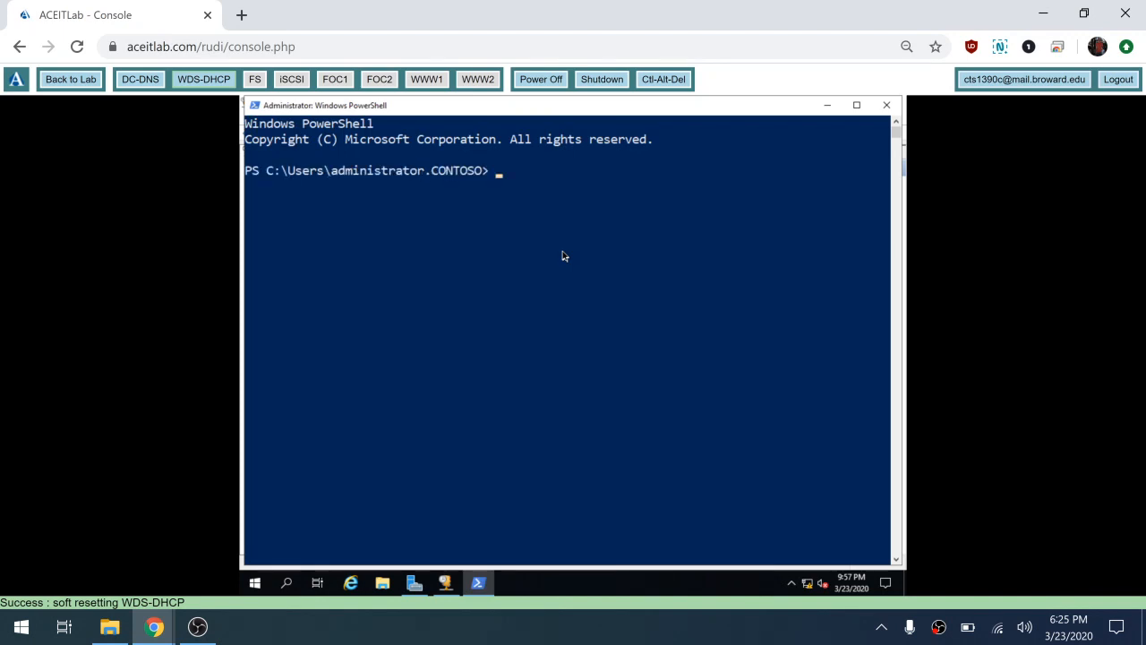
text(ipconfig /all)
key(Return)
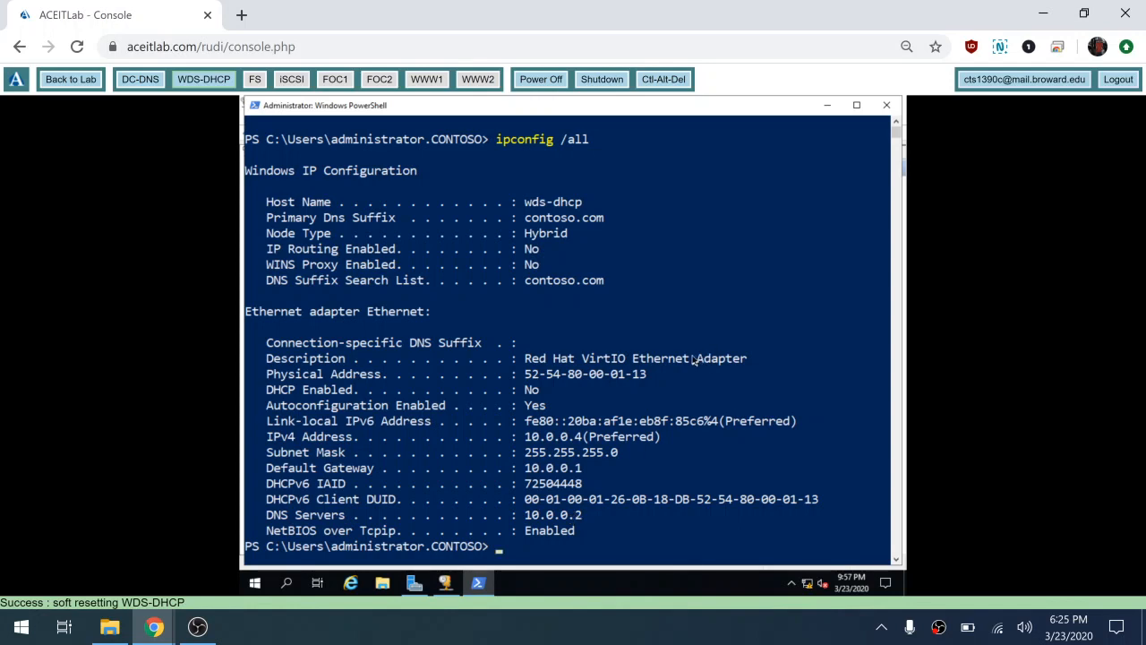
text(xit)
key(Return)
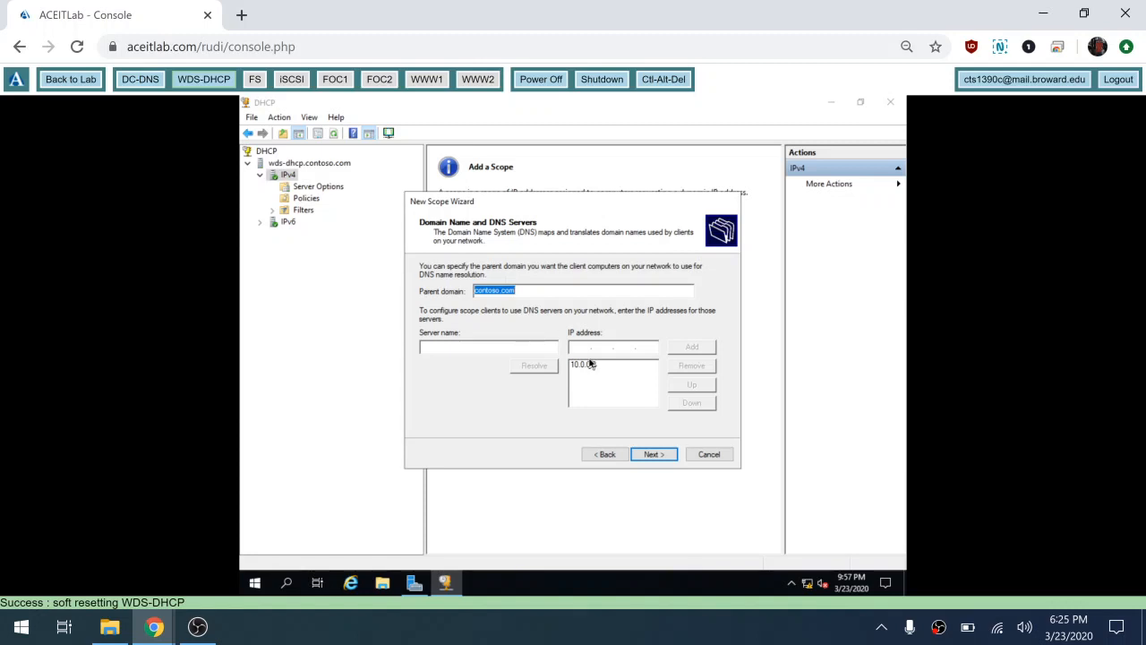
Step: Accept the contoso.com DNS settings, leave WINS servers empty, and activate the scope immediately
click(663, 455)
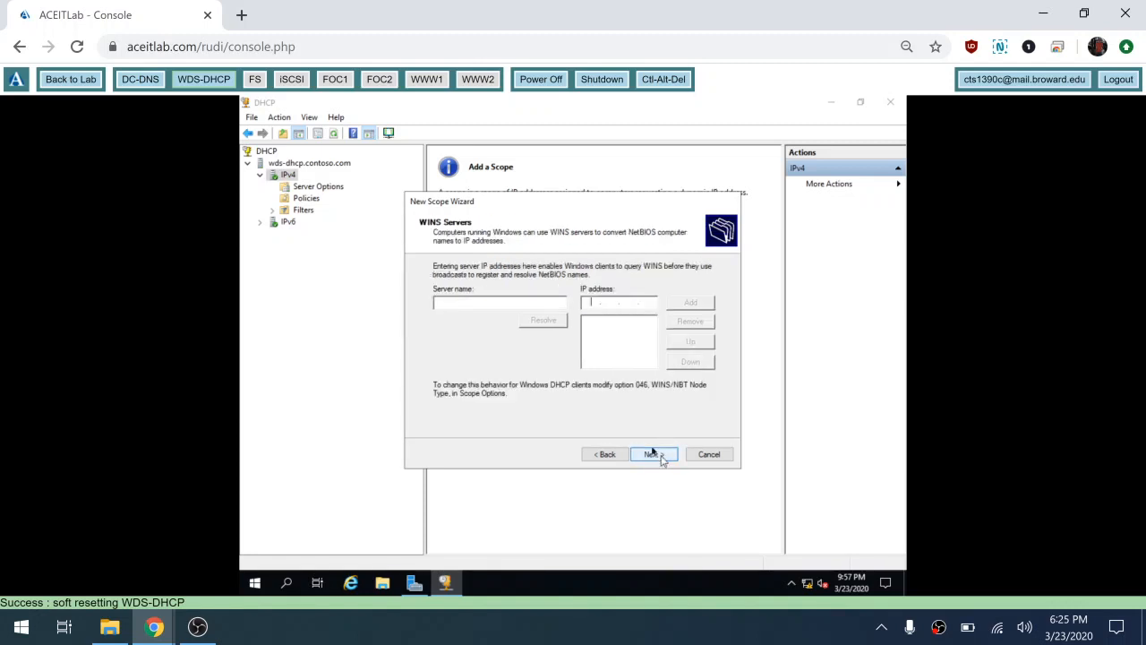
click(611, 305)
click(660, 456)
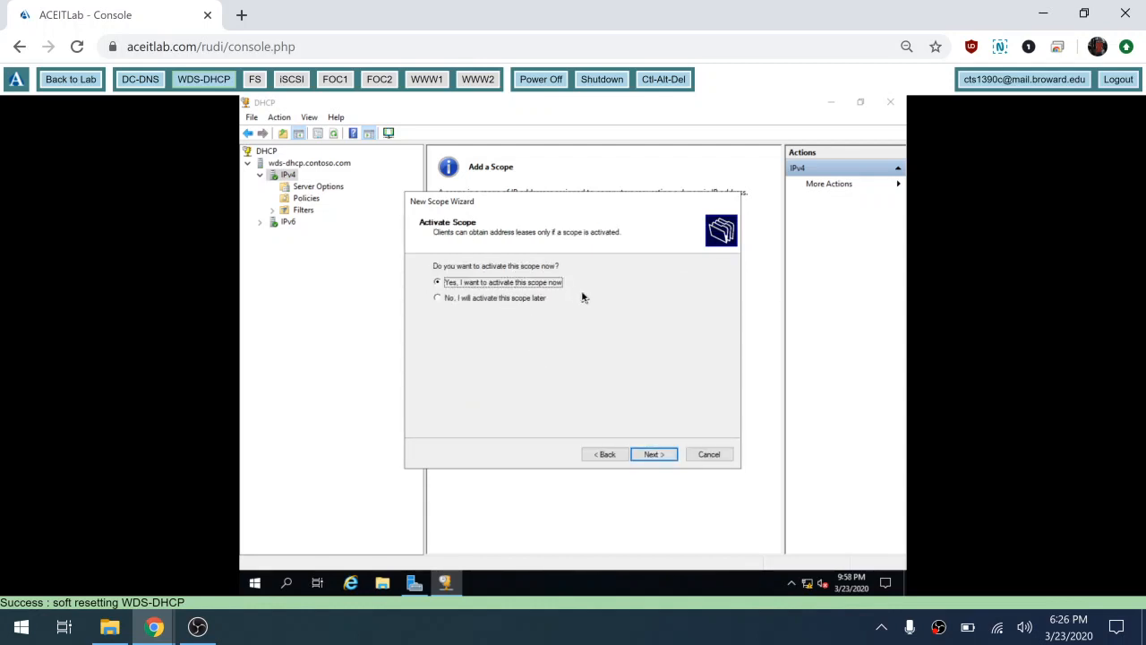
click(652, 455)
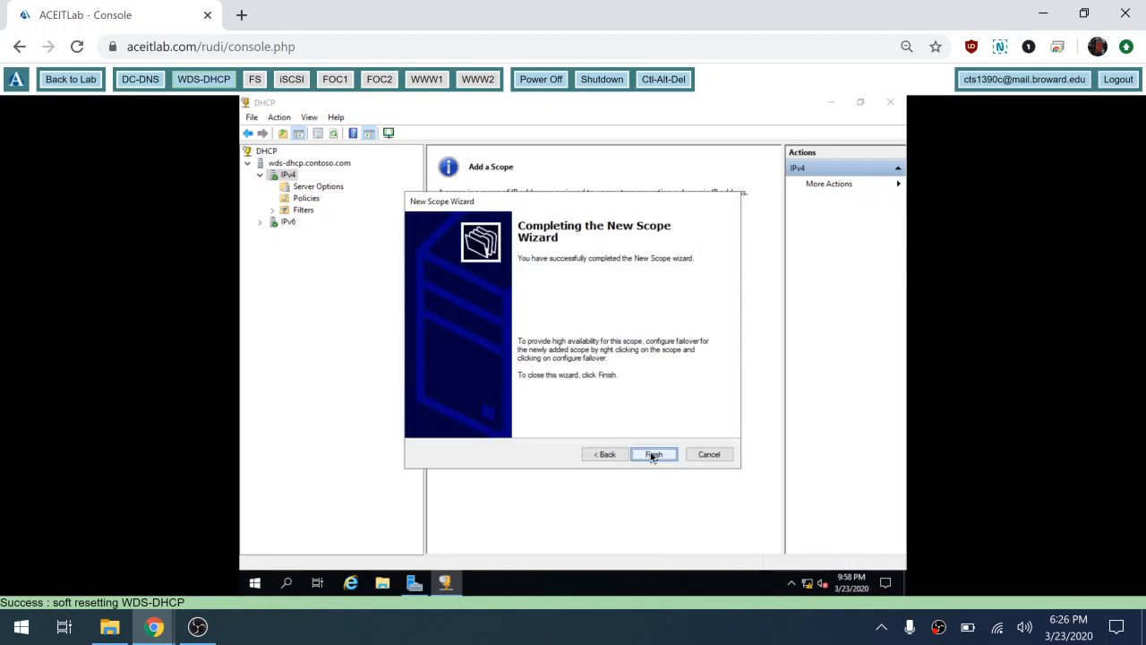
click(653, 456)
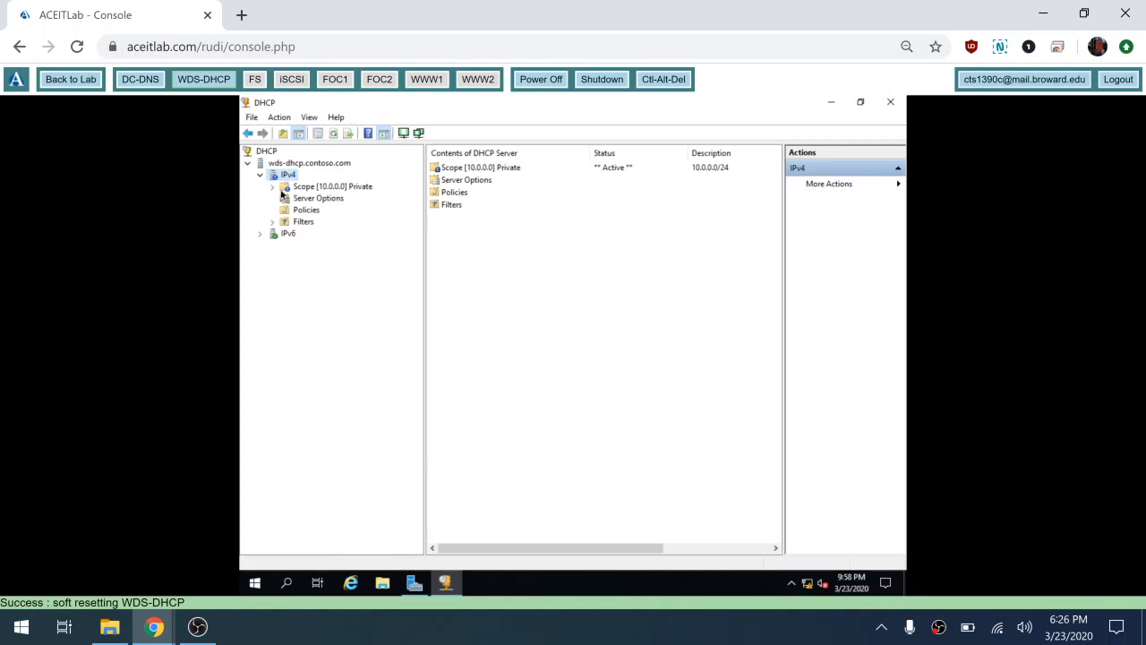
Step: Refresh the DHCP console and review Scope [10.0.0.0] Private's properties, address pool and scope options
click(334, 134)
click(273, 186)
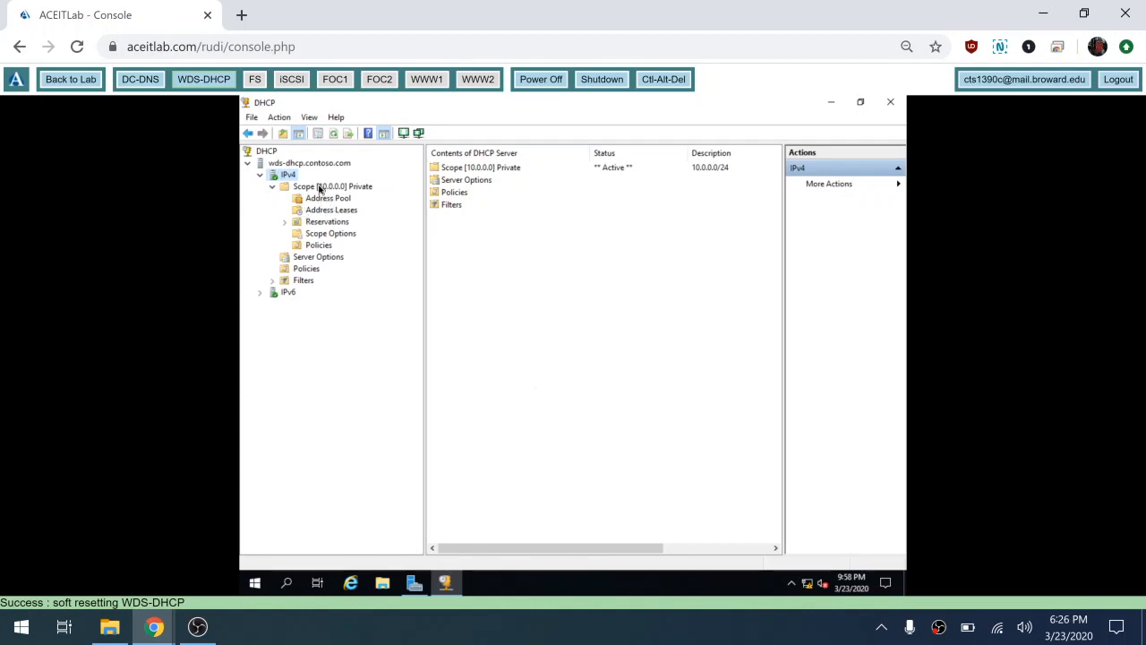
click(320, 186)
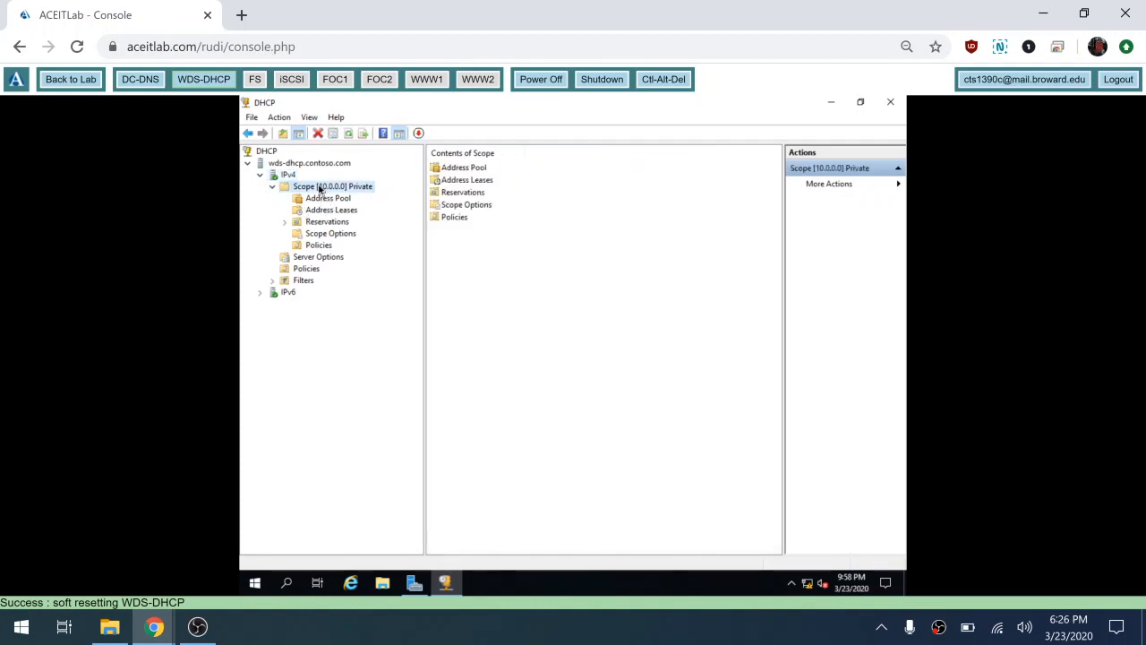
right_click(320, 186)
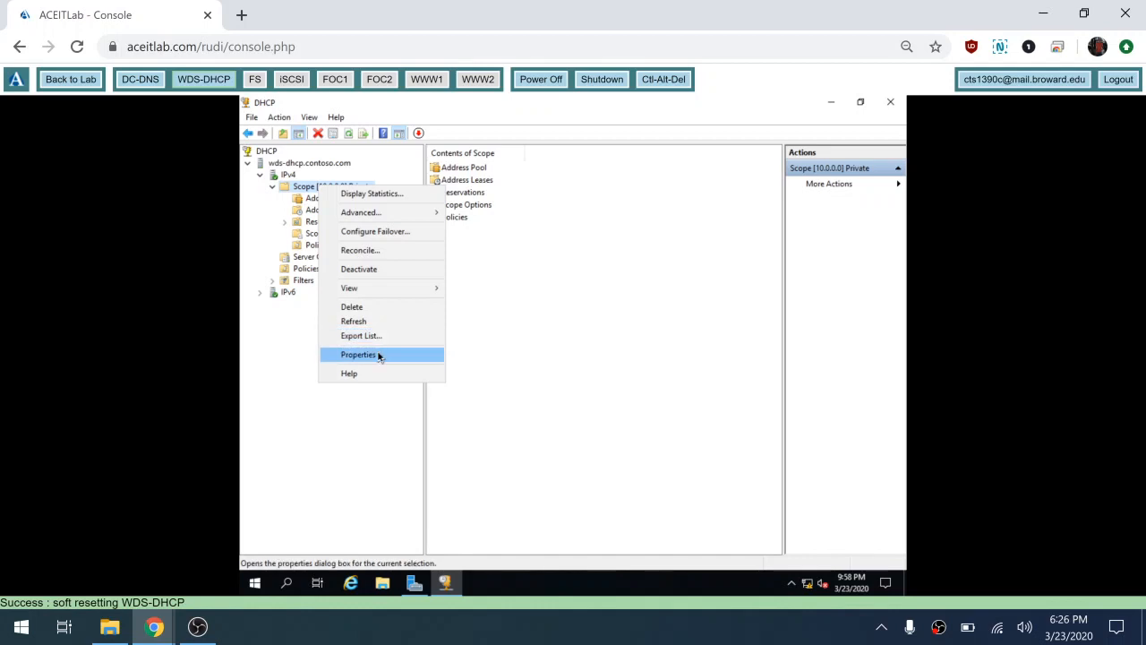
click(378, 354)
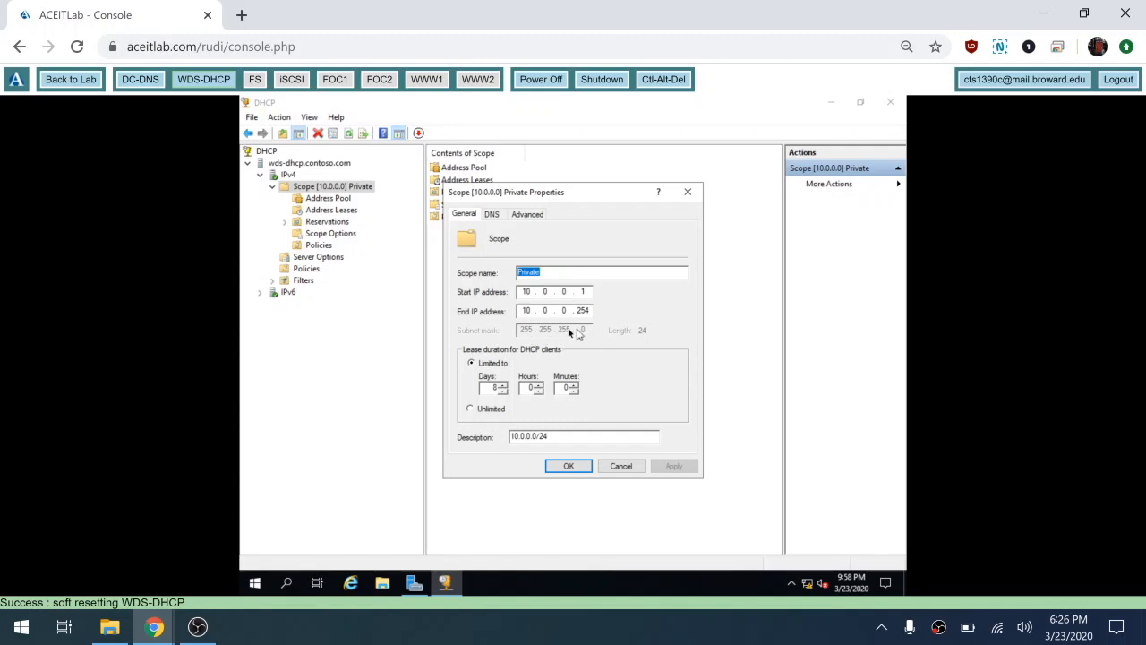
click(615, 468)
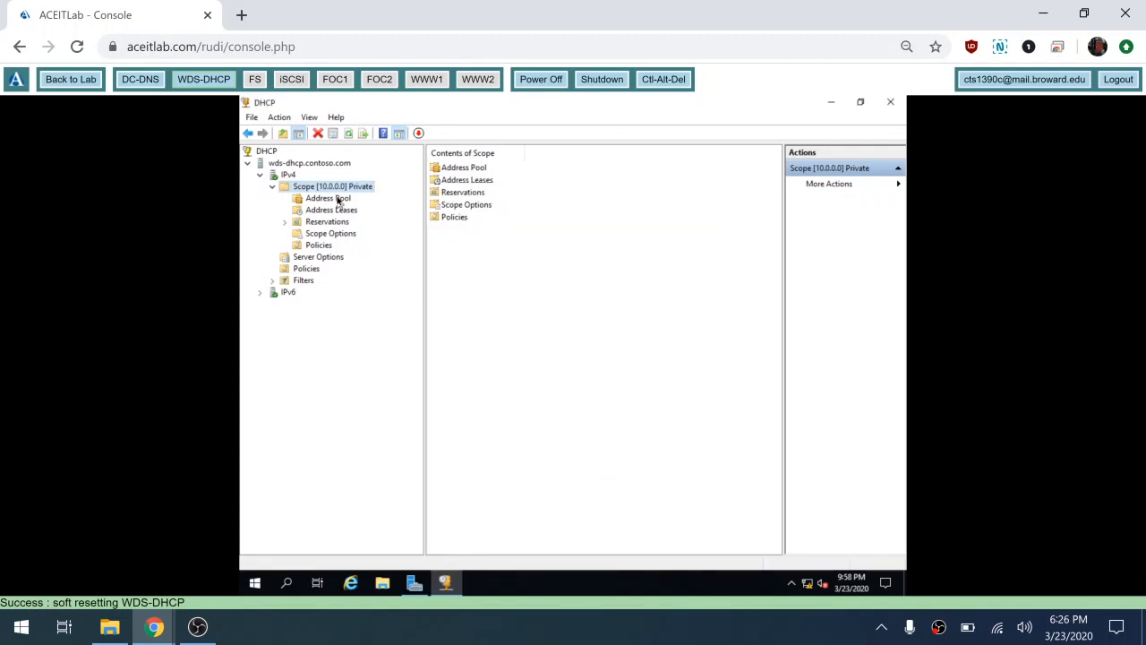
click(328, 198)
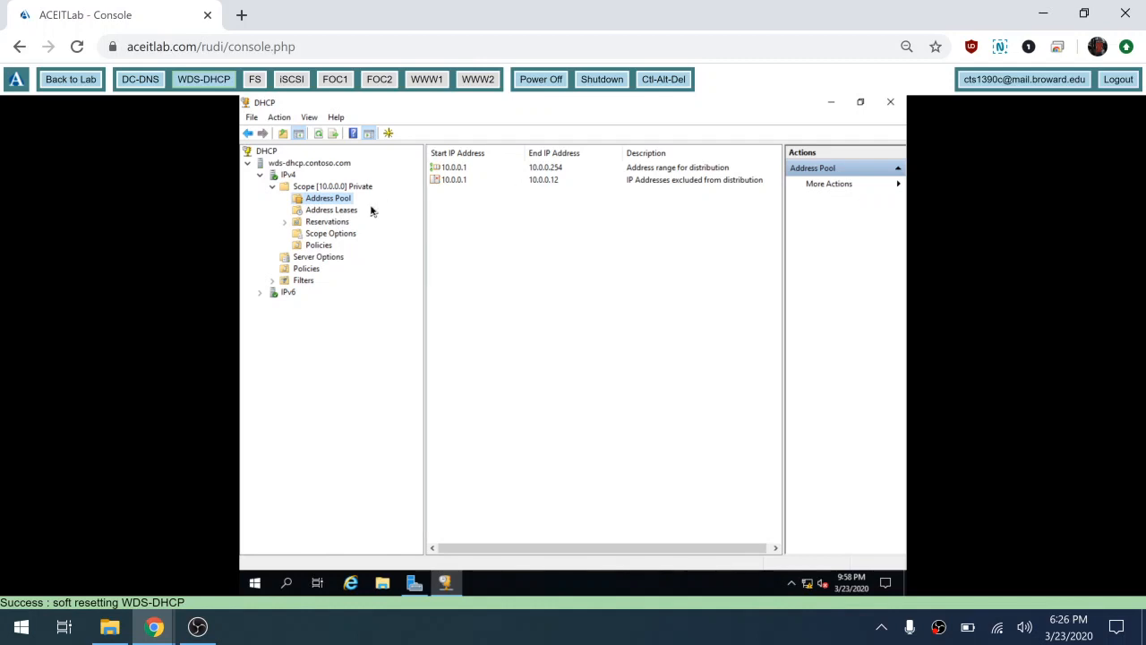
click(338, 235)
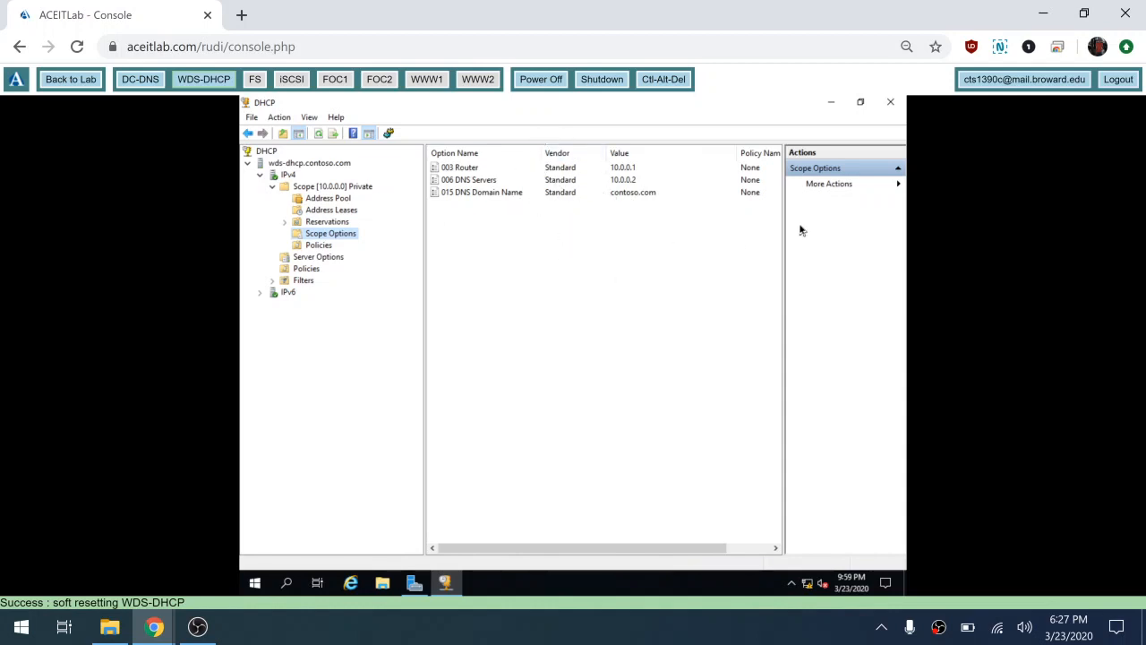
Step: Close the DHCP console and return to the ACEITLab lab overview page
click(890, 104)
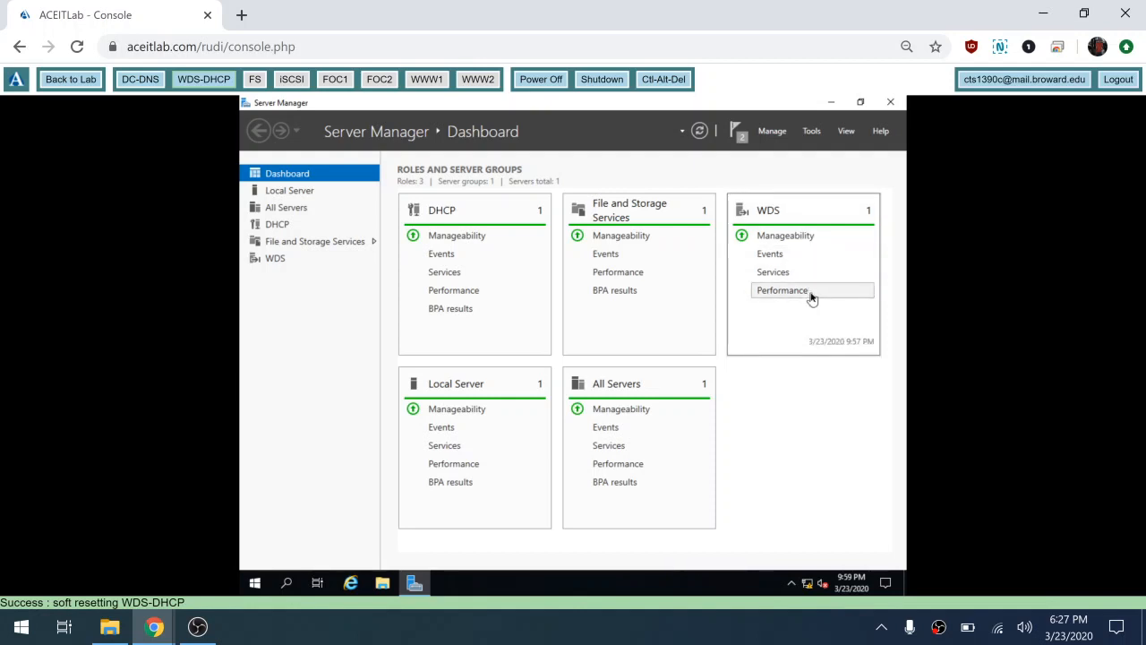
click(87, 79)
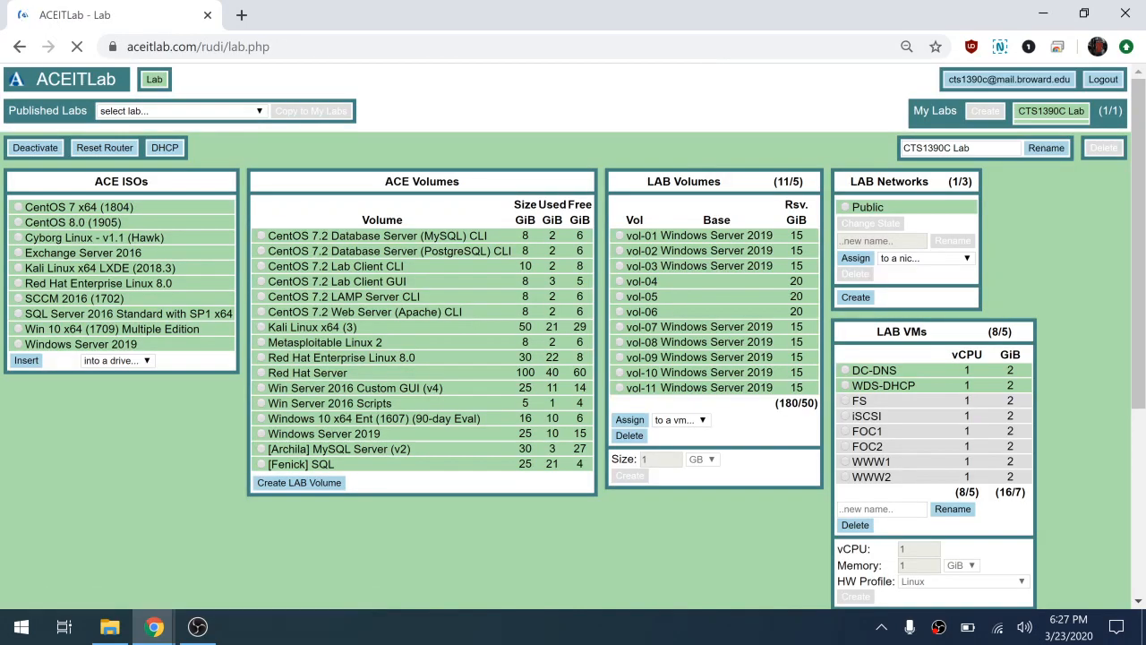
Step: Open the console of the WDS-DHCP virtual machine from its VM panel
scroll(573, 336, down, 4)
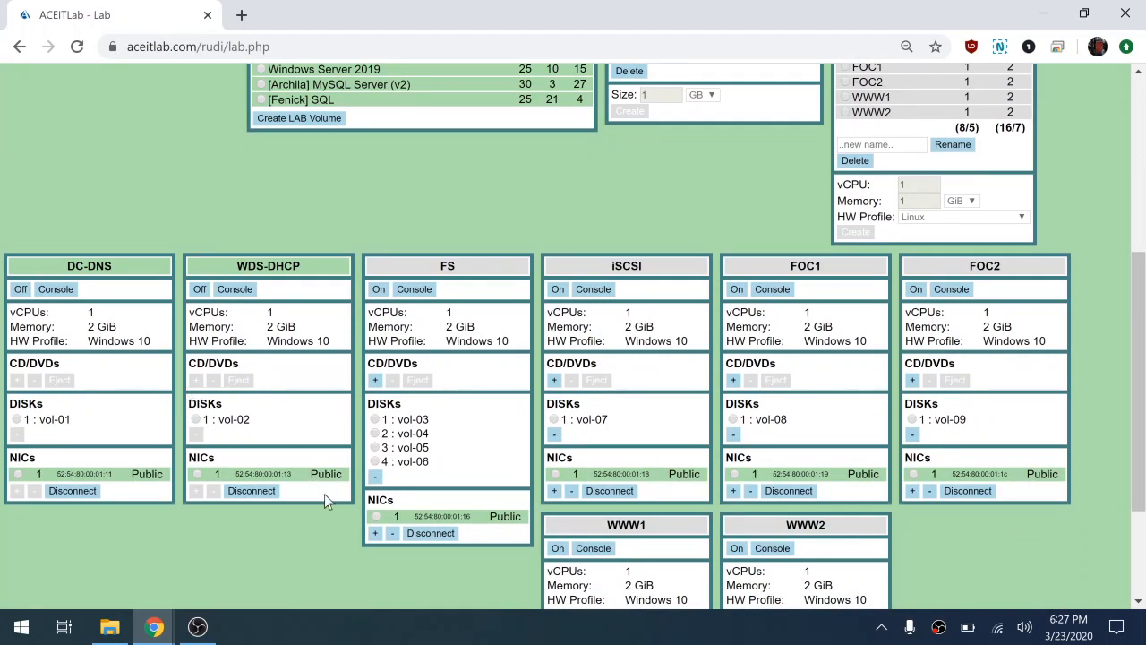
scroll(324, 454, up, 1)
scroll(323, 454, down, 1)
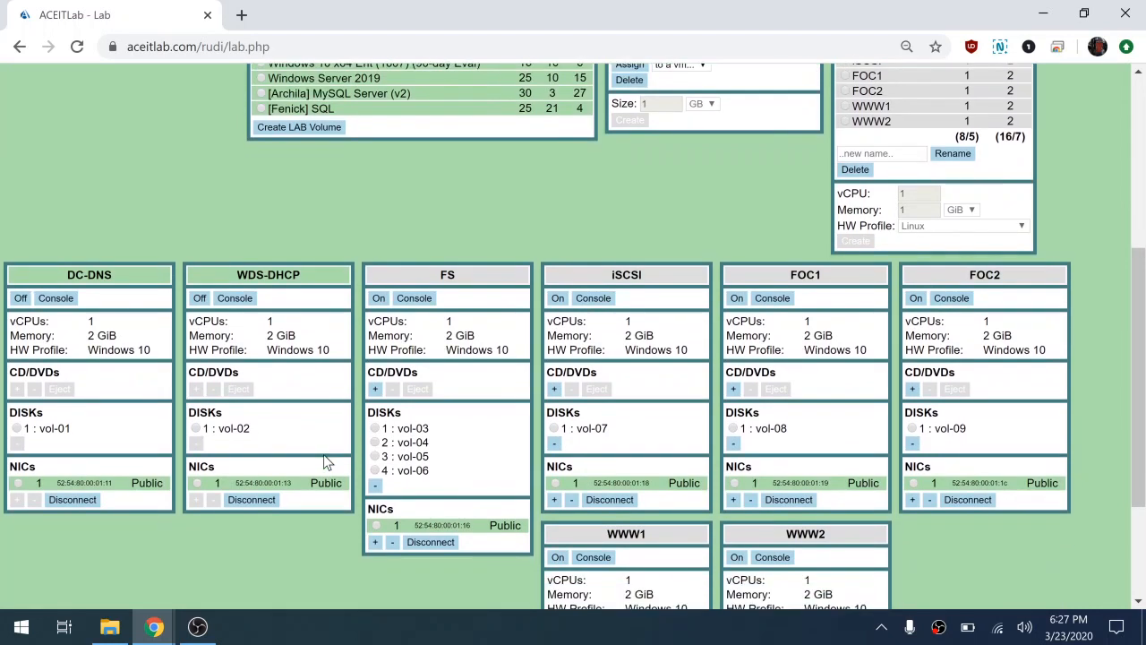
click(244, 303)
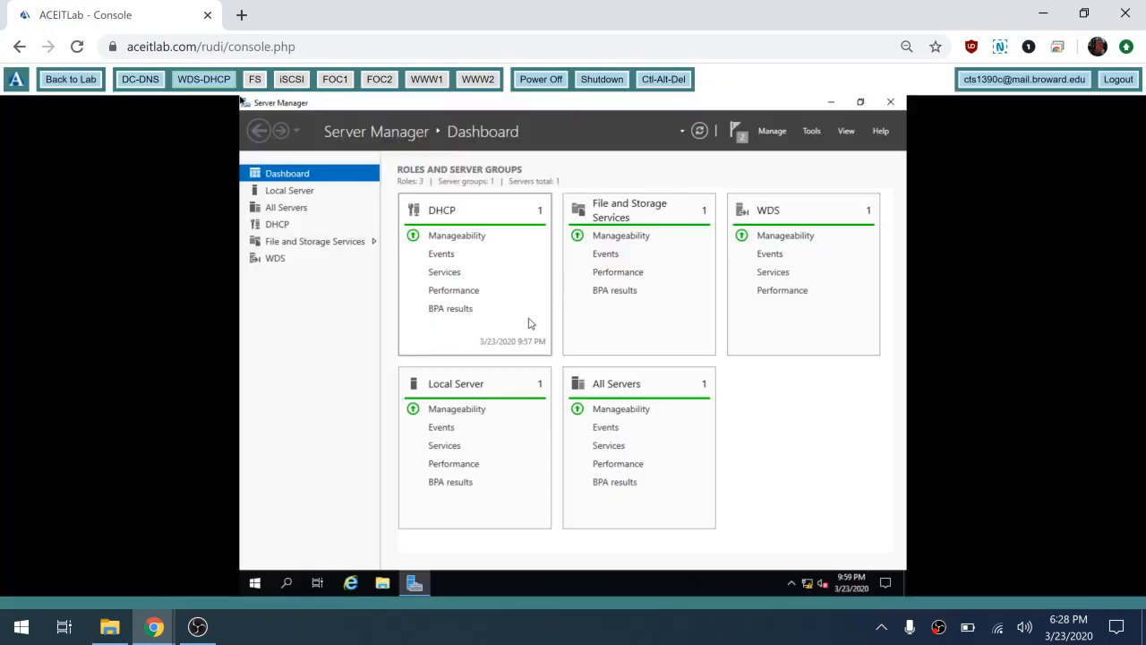
click(255, 584)
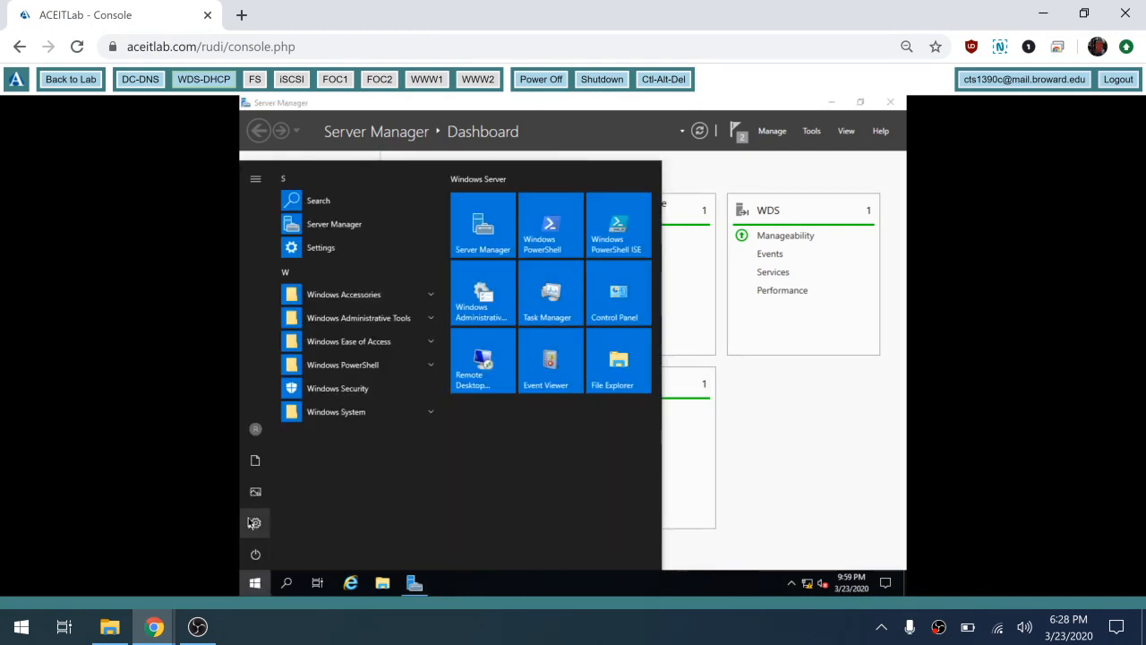
Step: Shut down the WDS-DHCP server, keeping the Other (Unplanned) reason
click(255, 556)
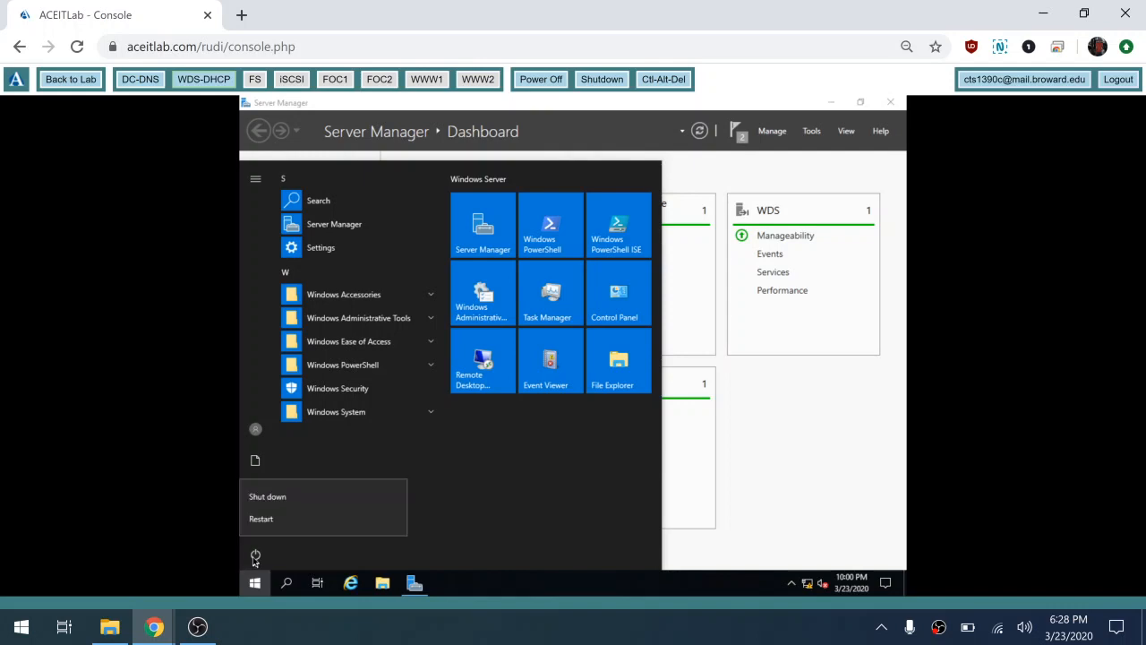
click(322, 497)
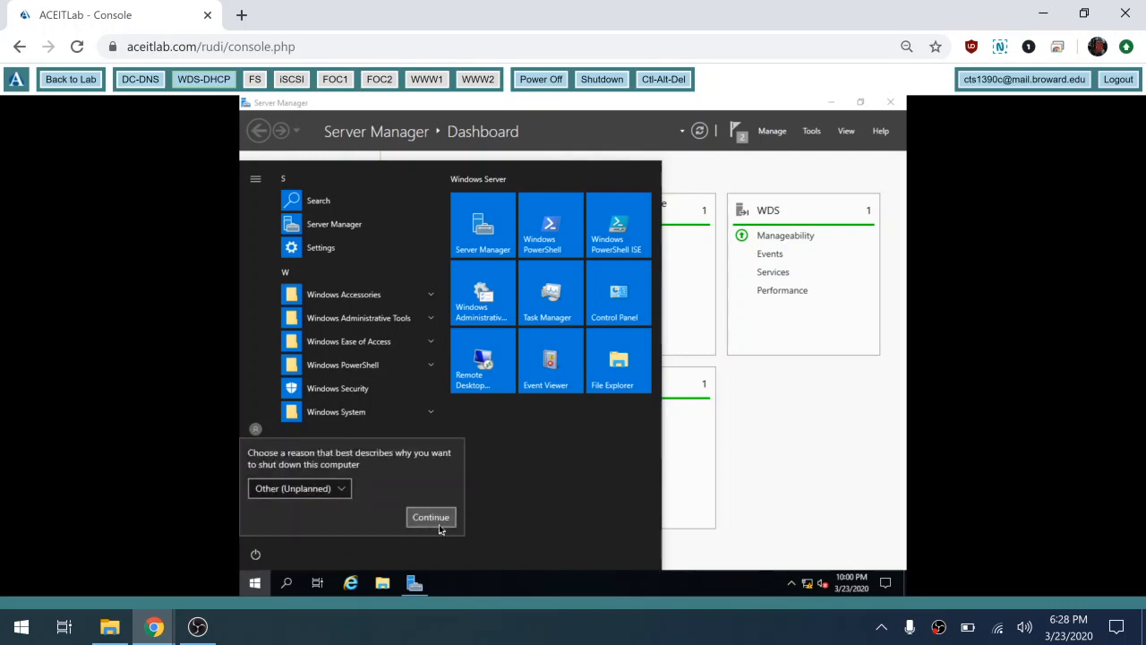
click(439, 525)
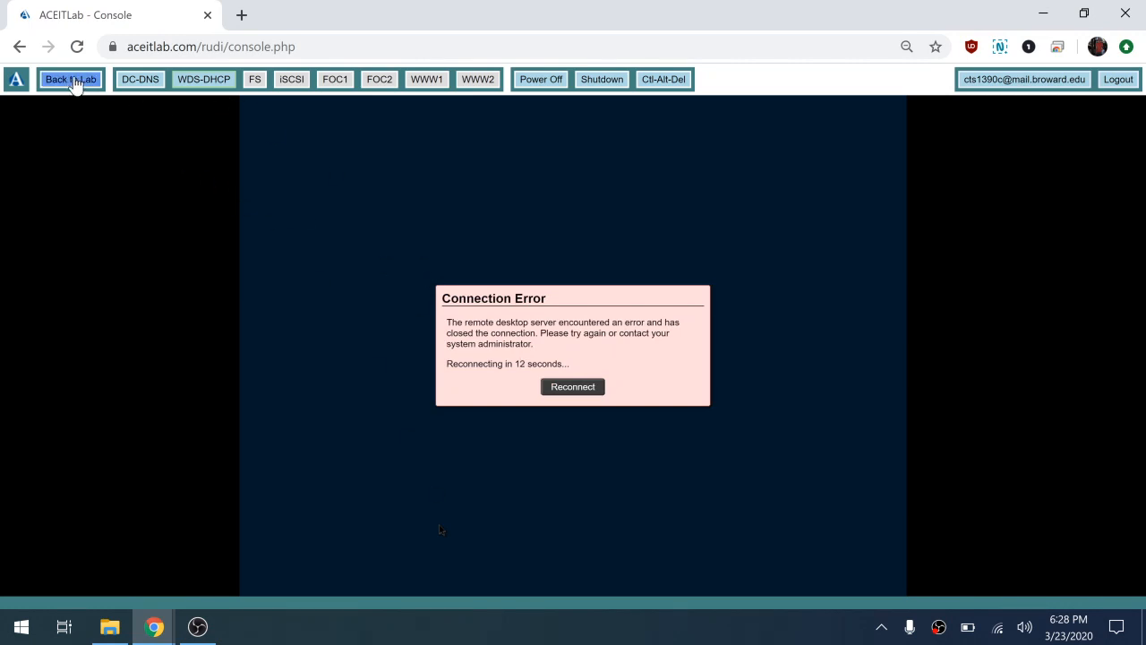
Step: Back on the lab page, attach a new cd1 drive under WDS-DHCP's CD/DVDs
click(72, 80)
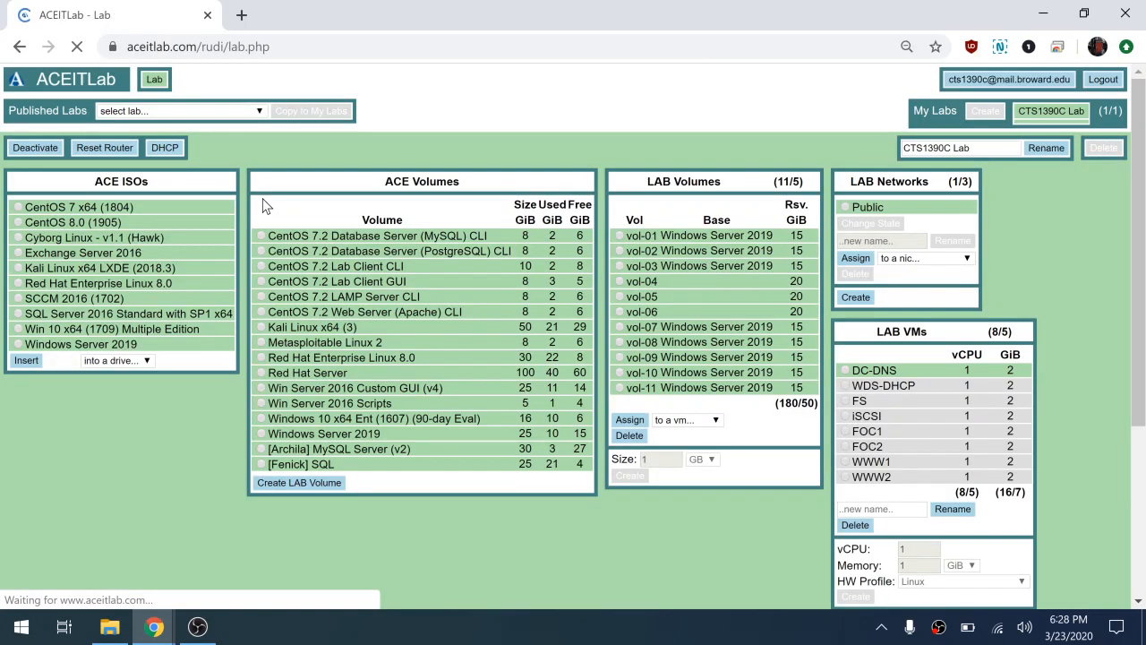
scroll(388, 505, down, 4)
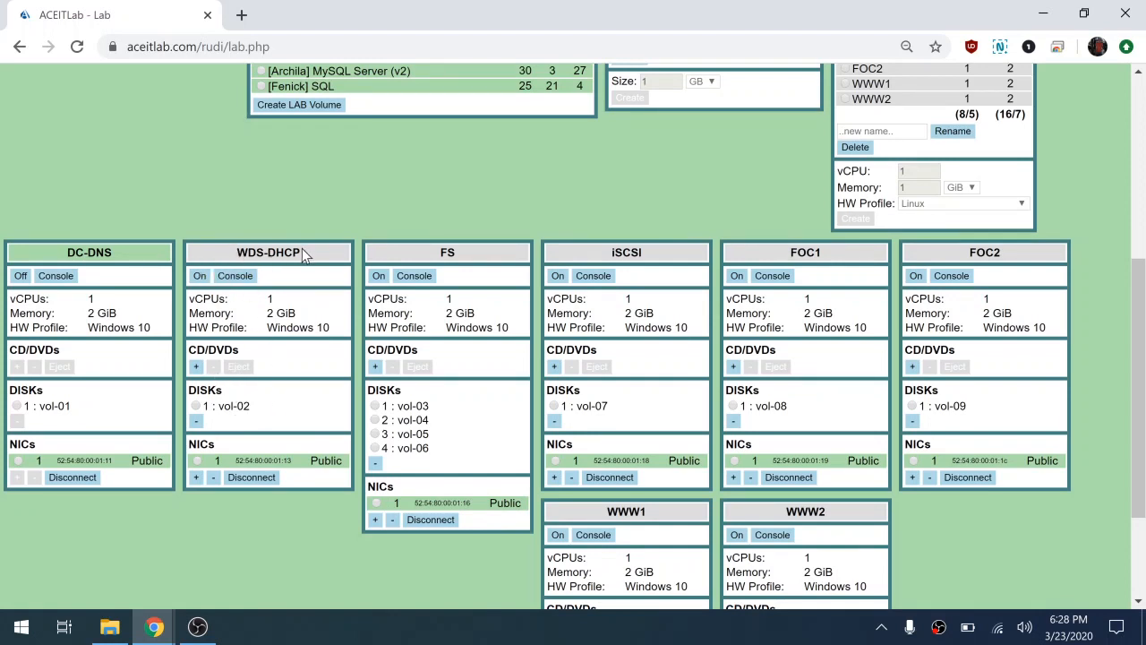
click(197, 367)
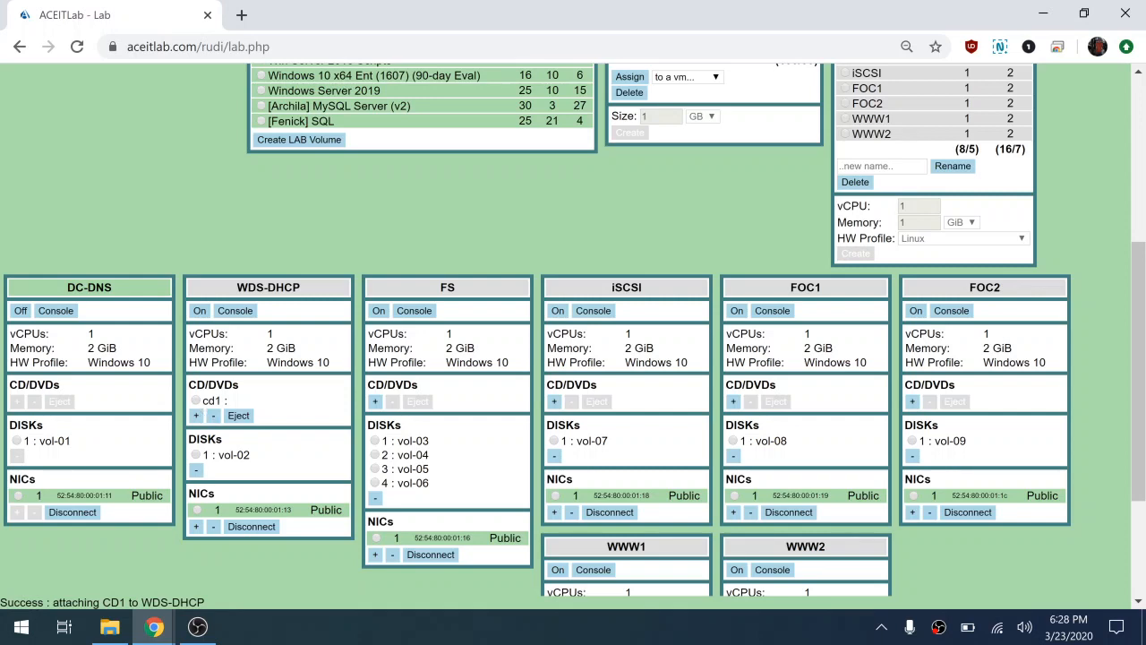
scroll(227, 404, down, 2)
scroll(227, 404, up, 6)
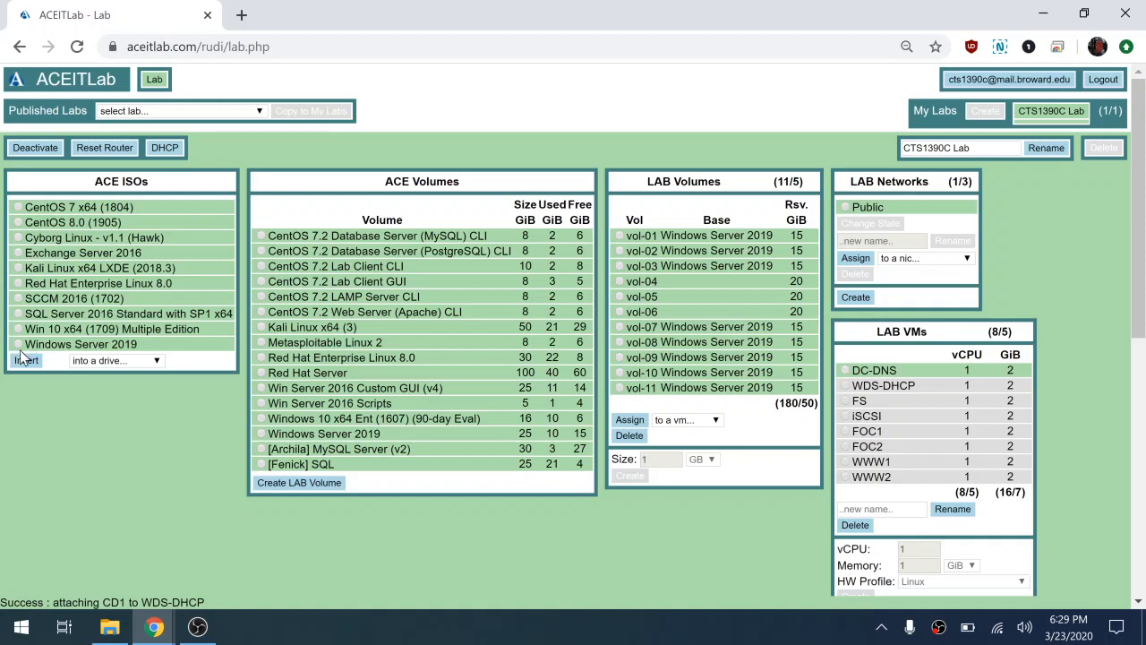
Step: Insert the Windows Server 2019 ISO into WDS-DHCP's cd1 drive, then power that VM on
click(19, 348)
click(134, 361)
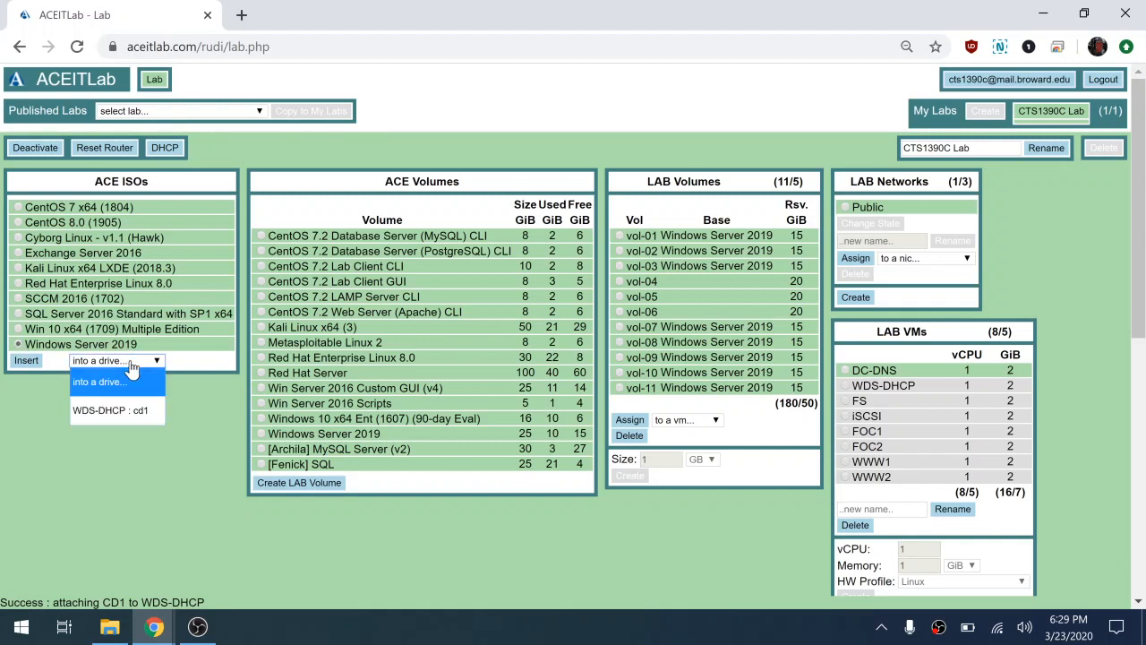
click(128, 415)
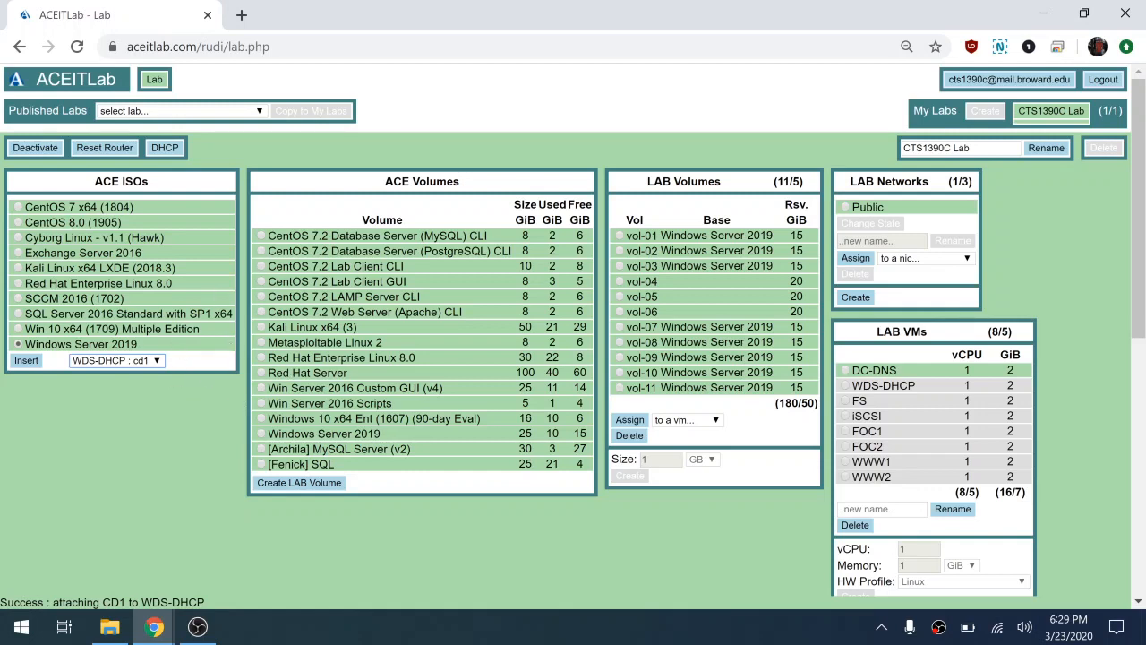
scroll(260, 523, down, 3)
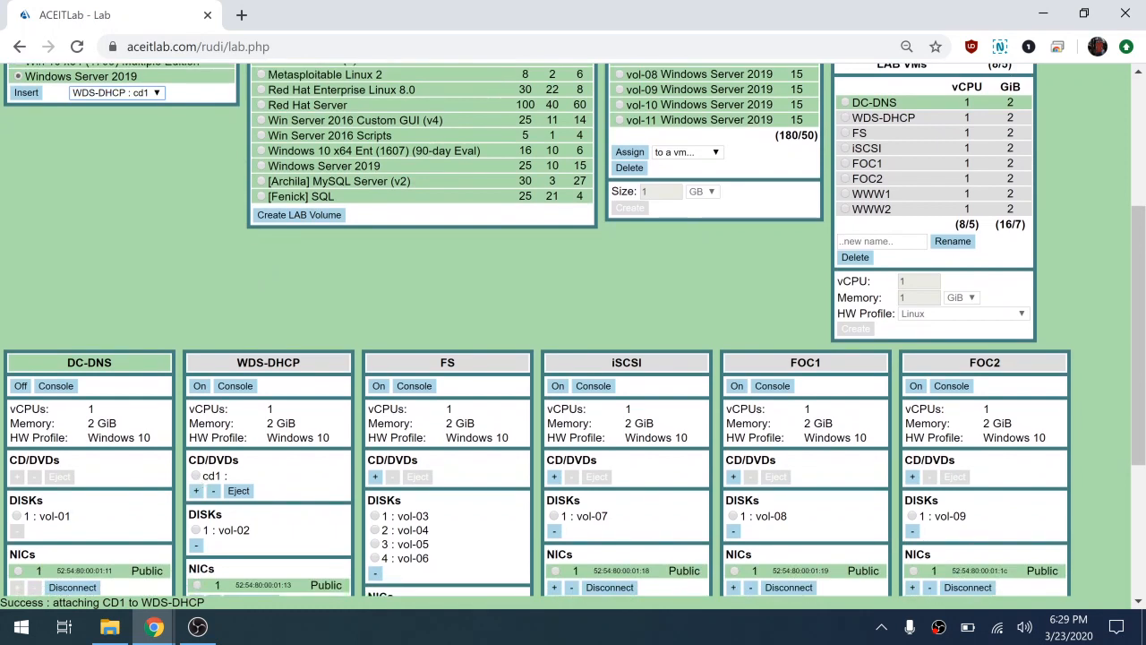
scroll(195, 287, down, 2)
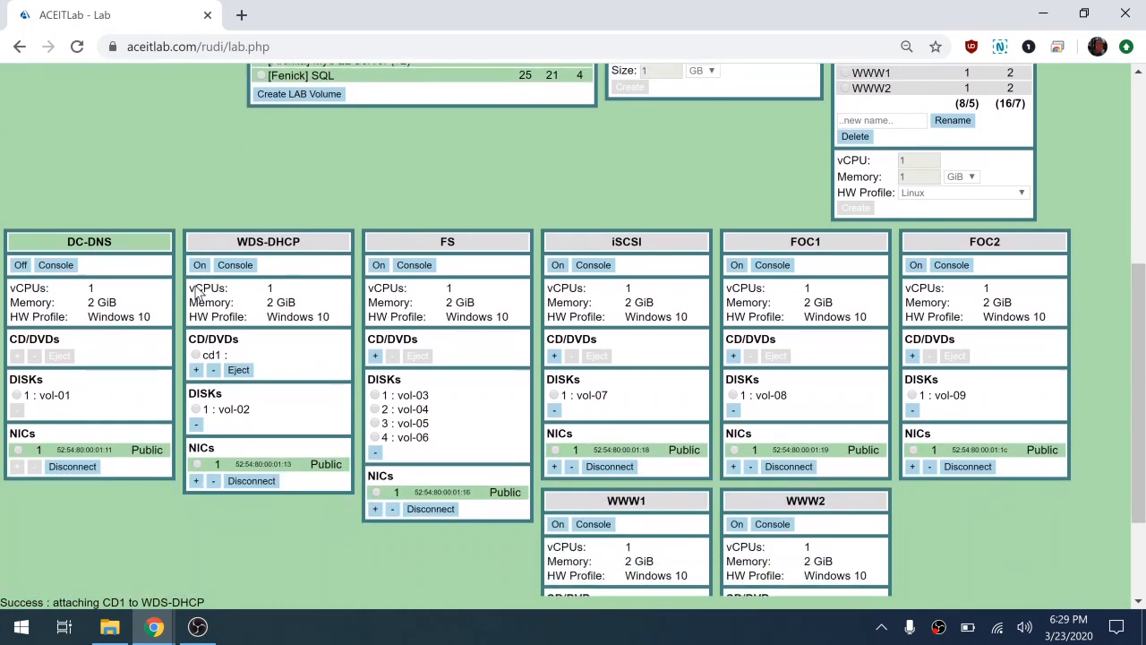
scroll(194, 286, up, 5)
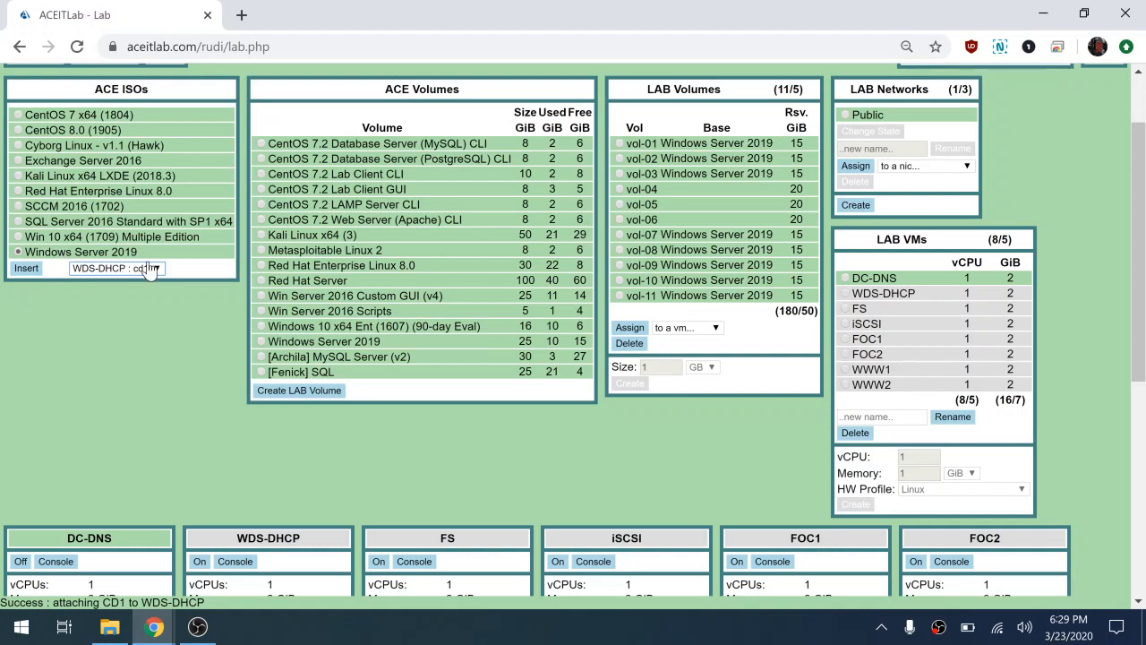
click(28, 269)
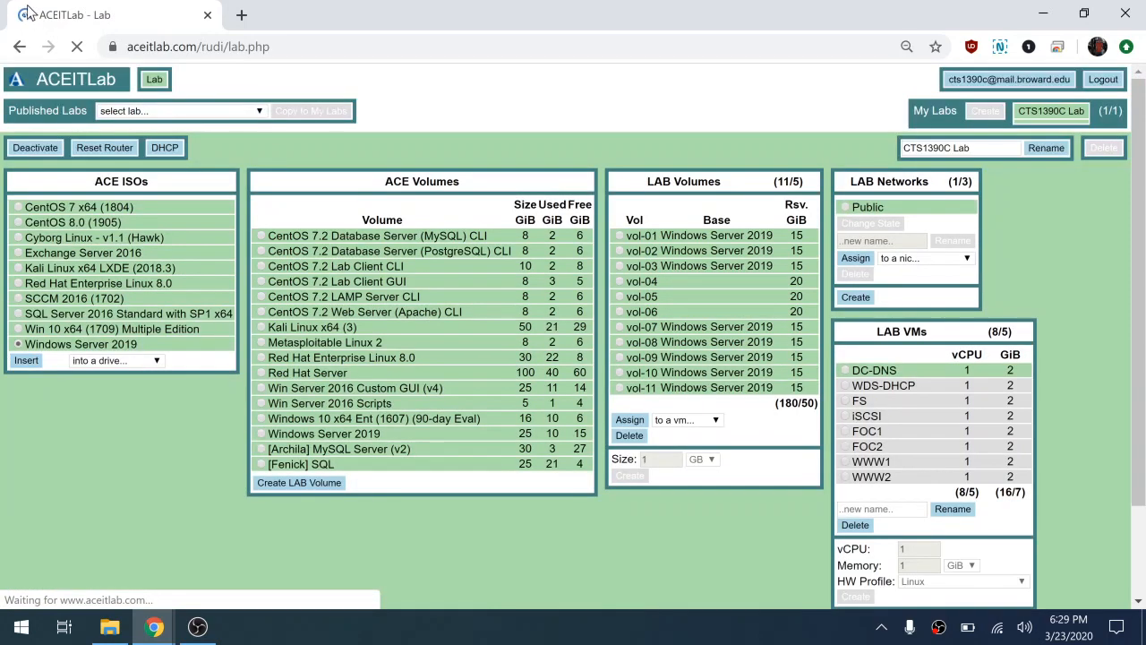
scroll(197, 506, down, 3)
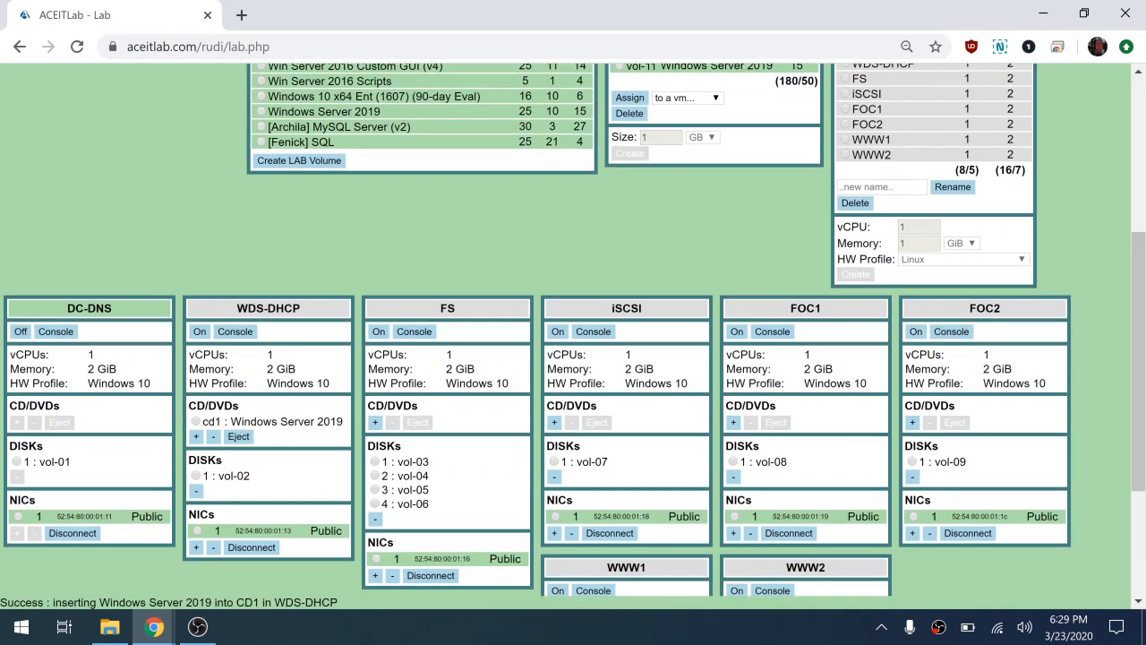
click(198, 331)
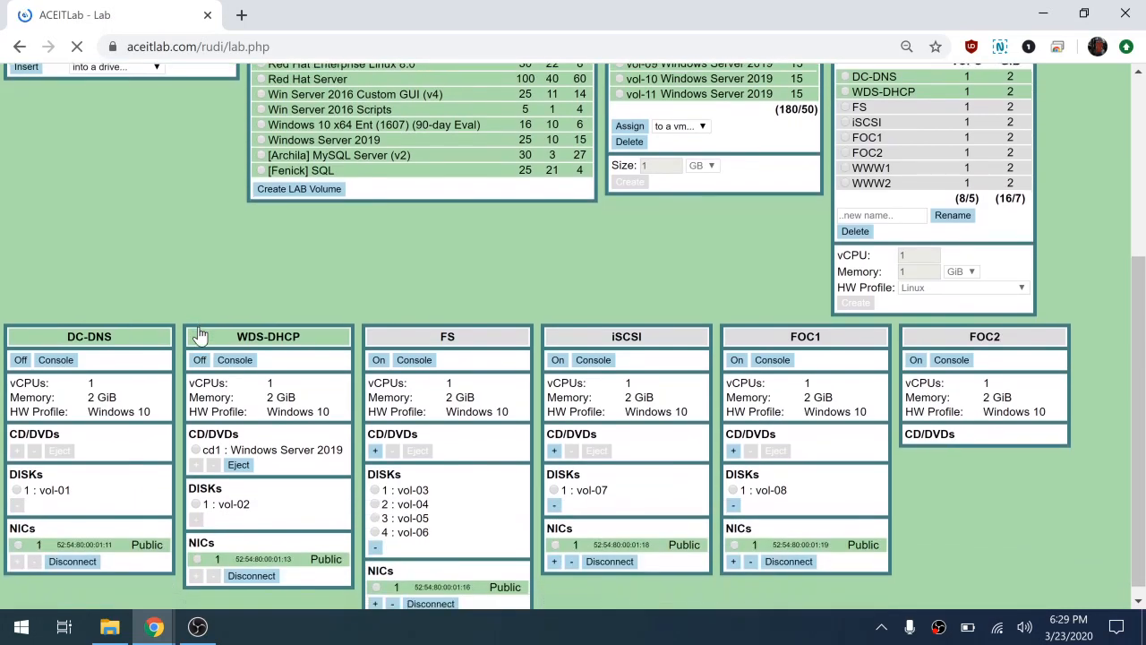
Step: Open the WDS-DHCP console and send Ctrl-Alt-Del to reach the sign-in prompt
click(235, 359)
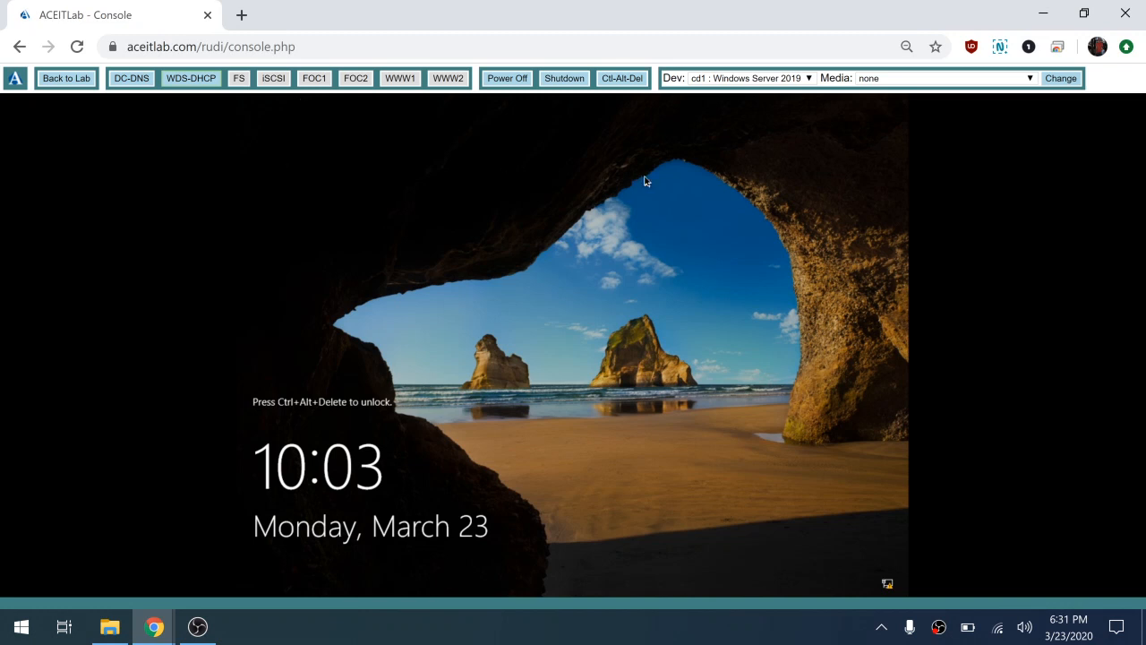
click(632, 79)
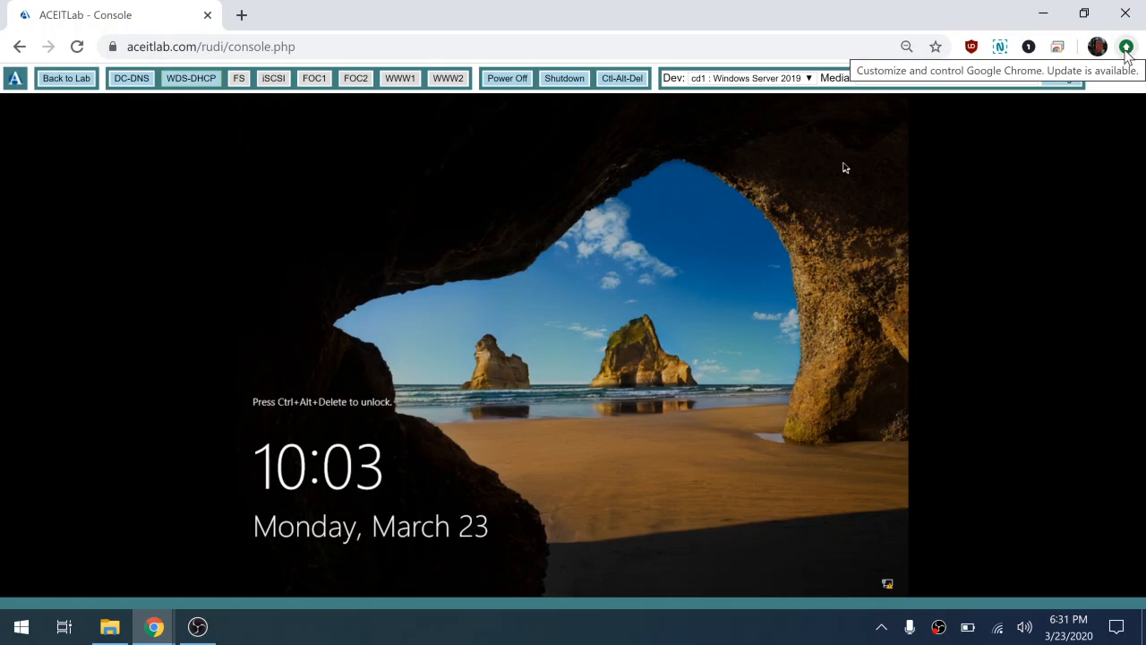
click(1126, 51)
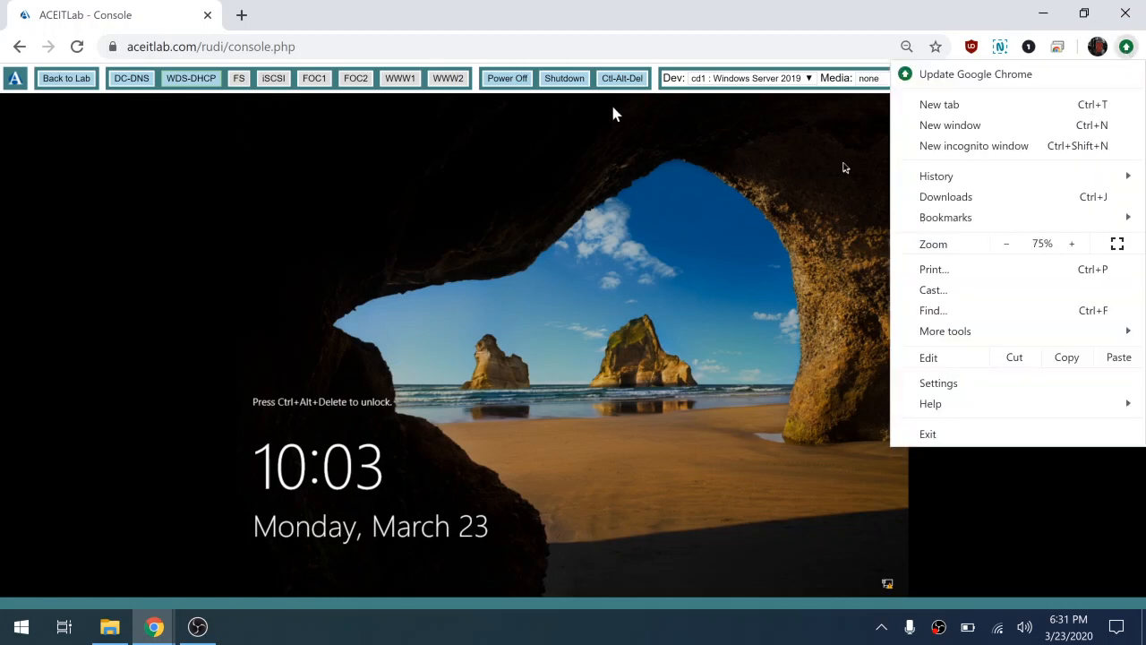
click(122, 313)
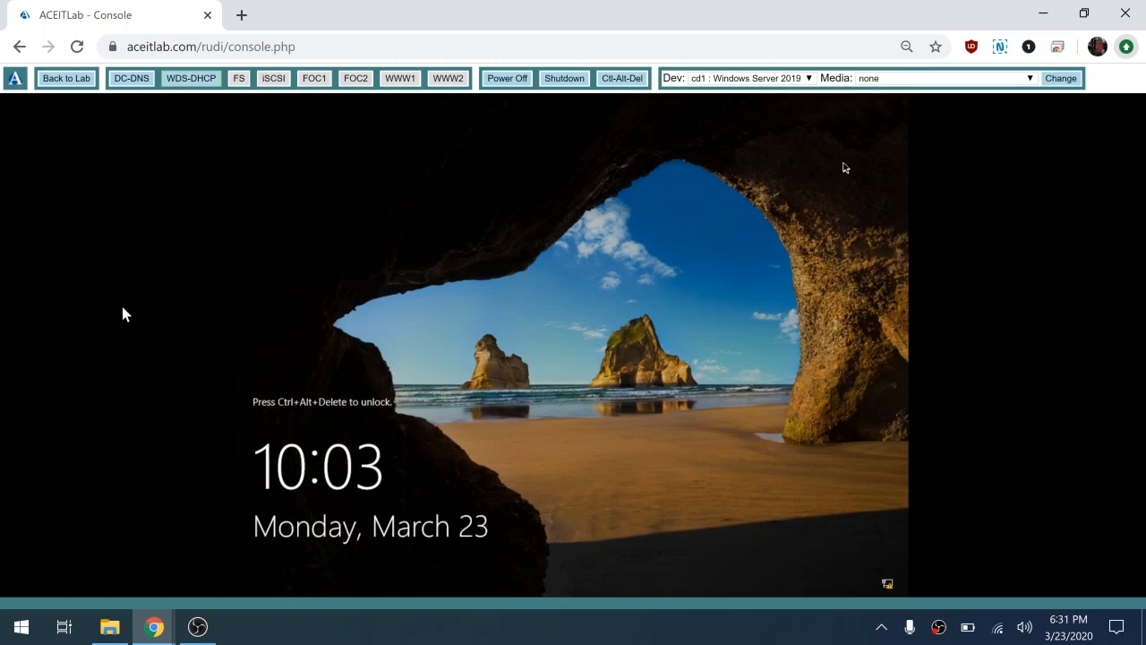
click(623, 79)
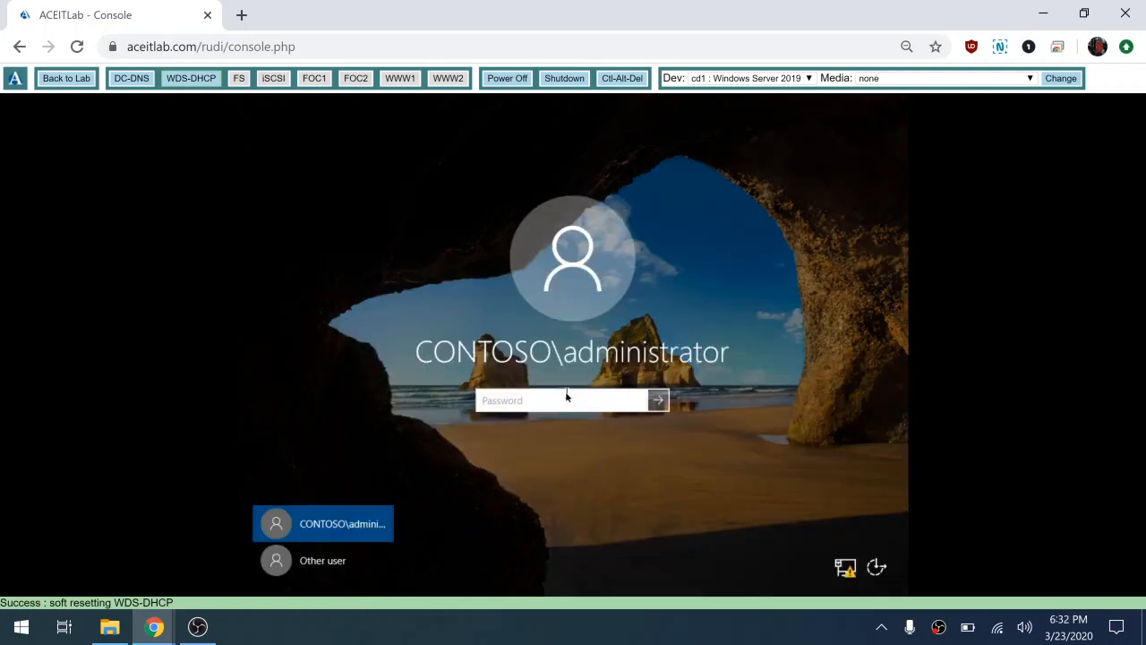
Step: Sign in to WDS-DHCP as the domain administrator with the account password
text(Pa$$w0rd)
click(660, 401)
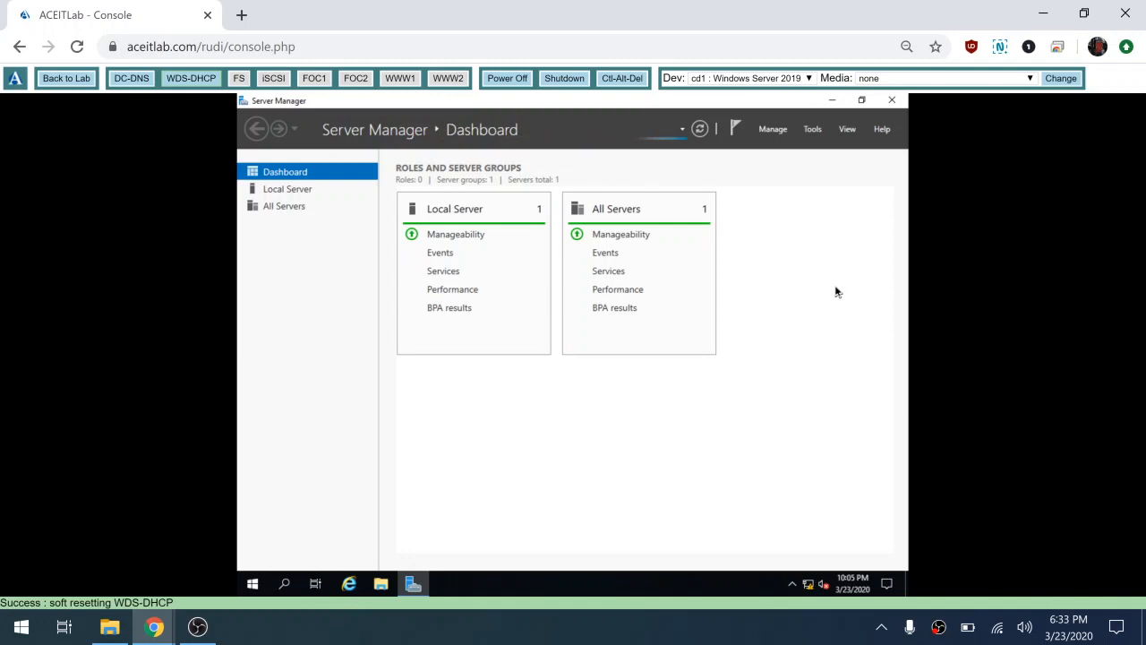
Step: Launch Windows Deployment Services maximized and select wds-dhcp.contoso.com under Servers
click(812, 129)
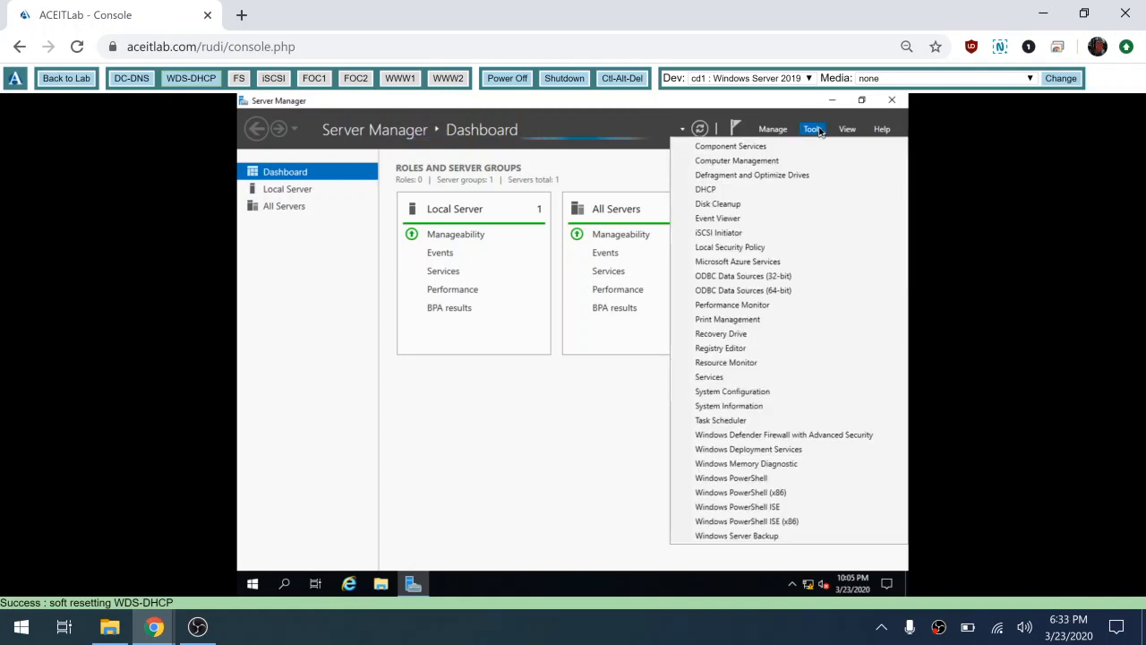
click(734, 452)
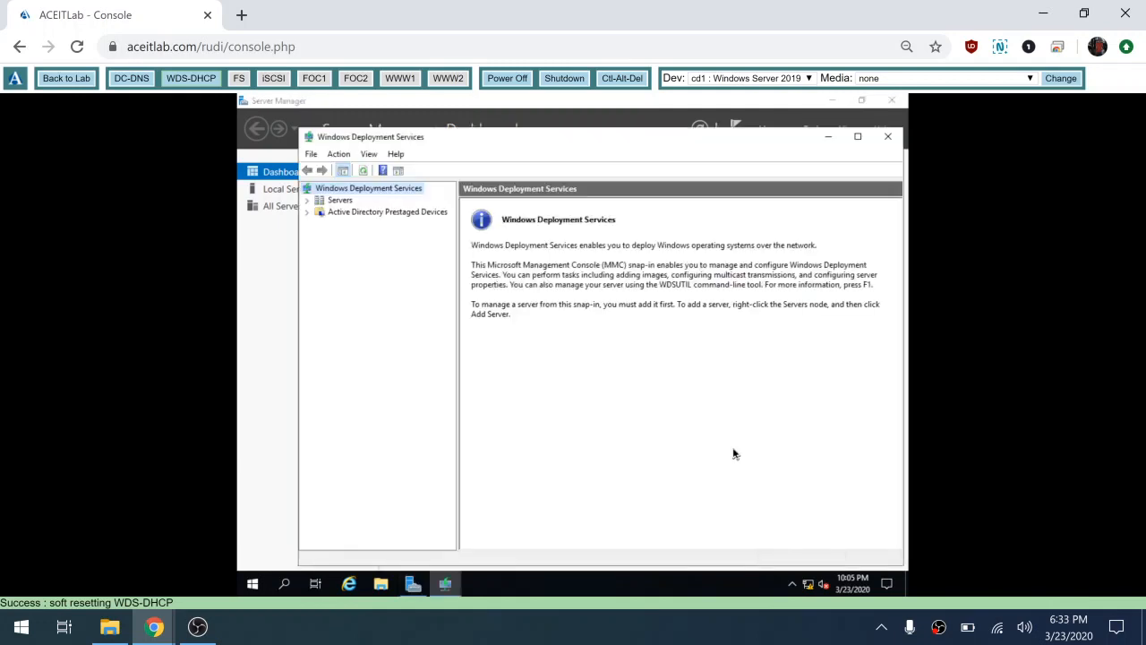
click(857, 137)
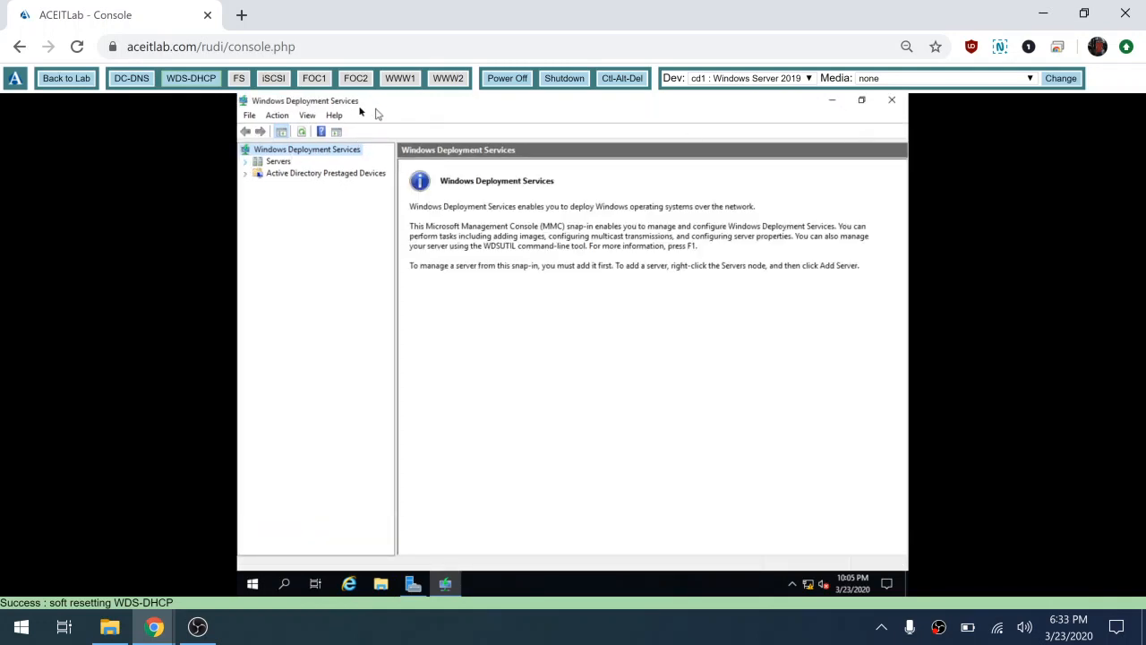
click(243, 162)
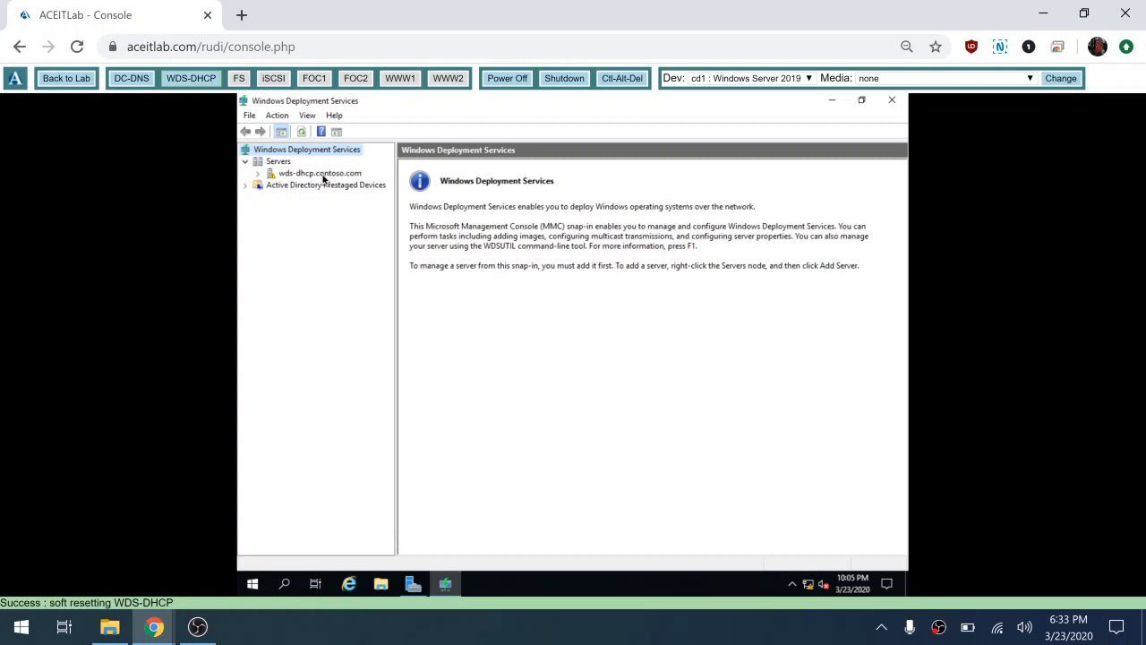
click(324, 176)
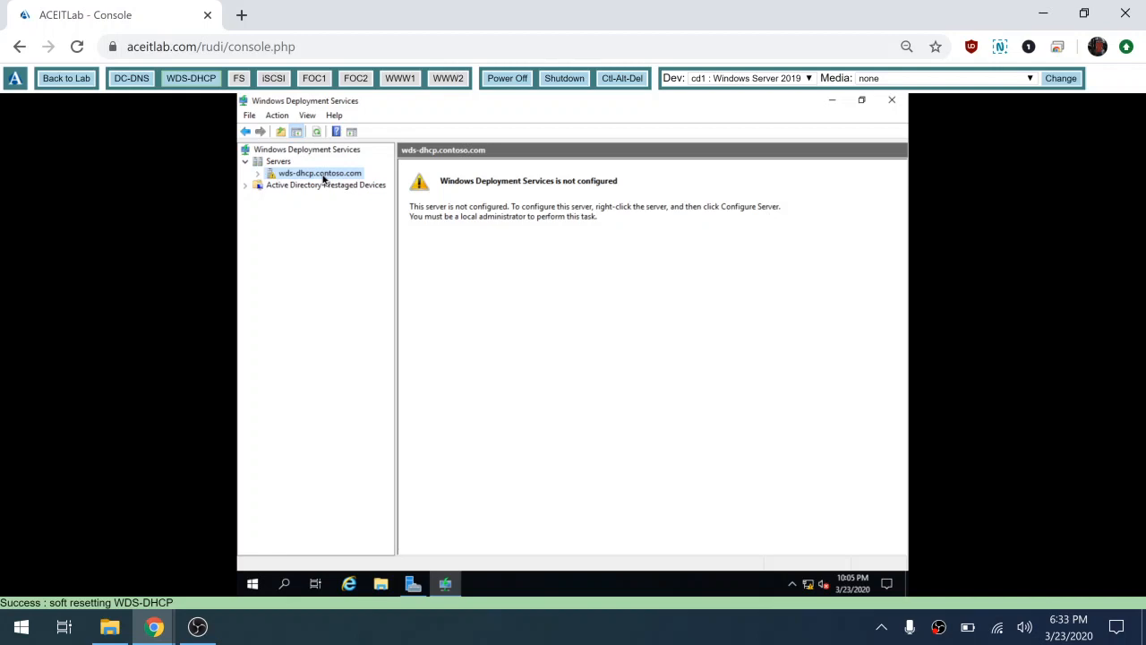
Step: Choose Configure Server from the wds-dhcp.contoso.com context menu
right_click(323, 178)
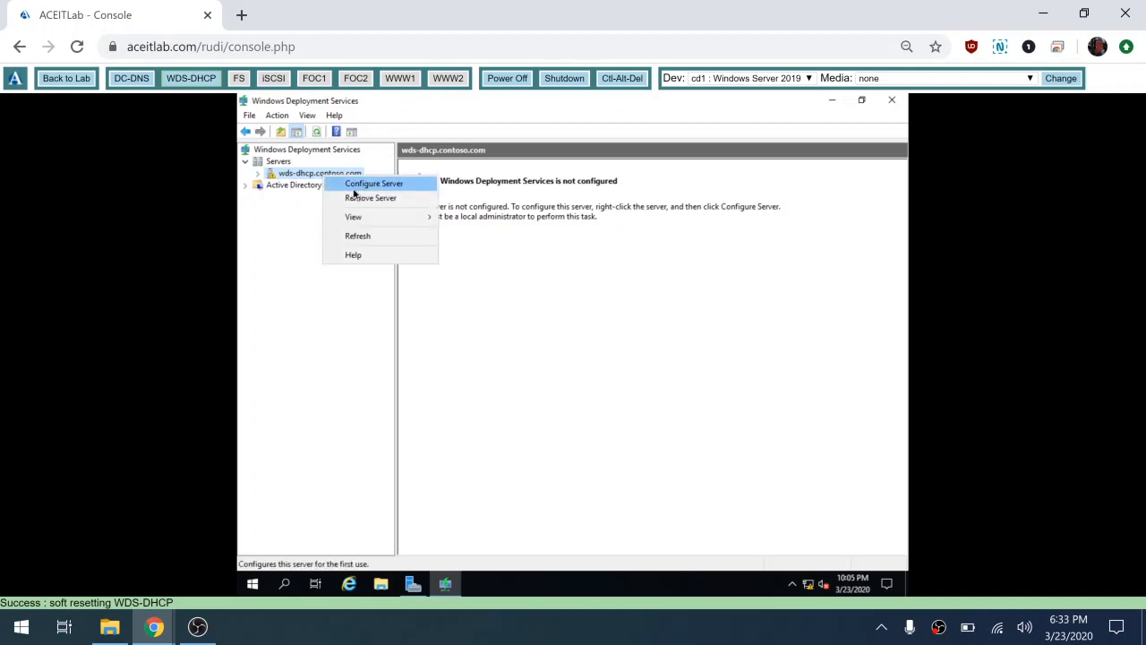
click(354, 189)
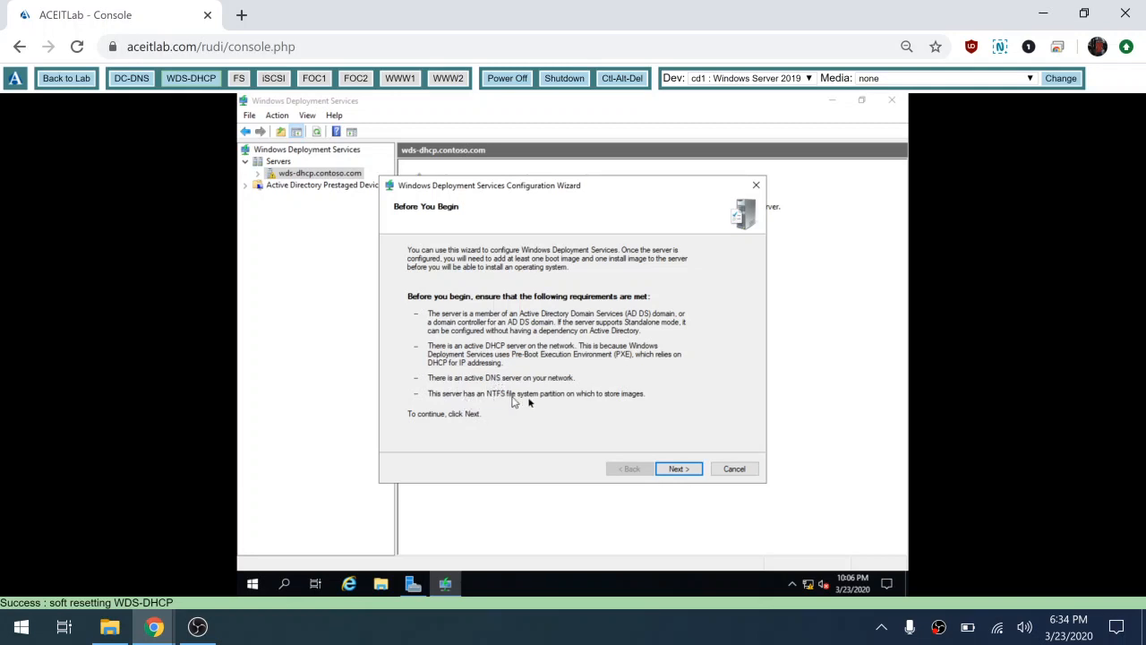
Step: Keep Integrated with Active Directory and C:\RemoteInstall as the remote installation folder
click(691, 471)
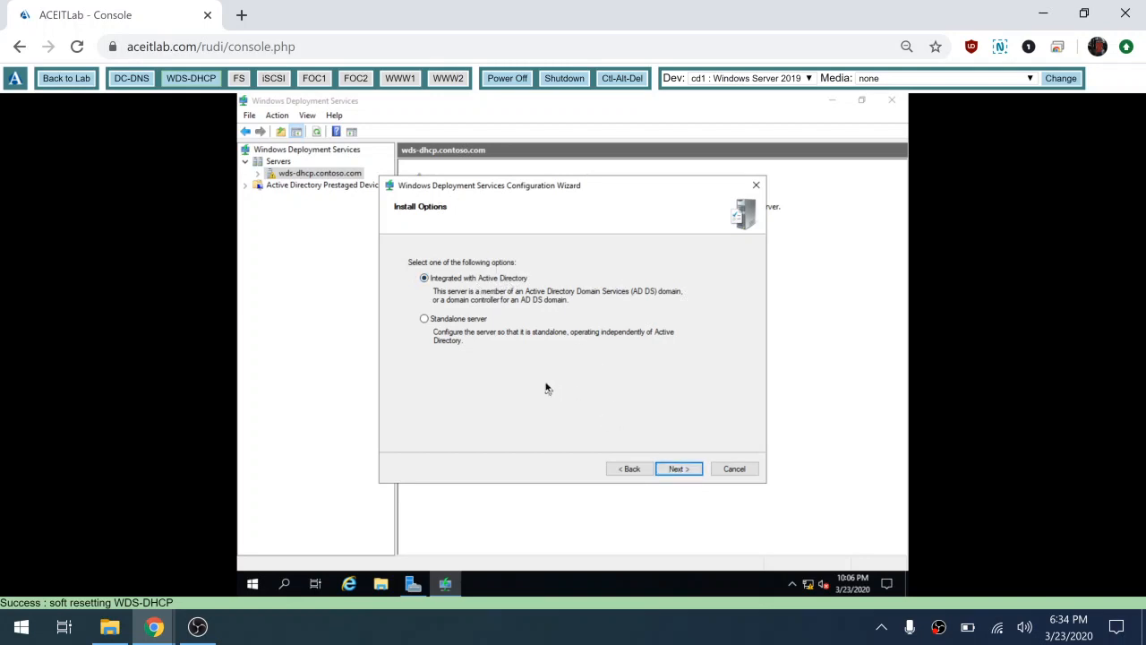
click(680, 469)
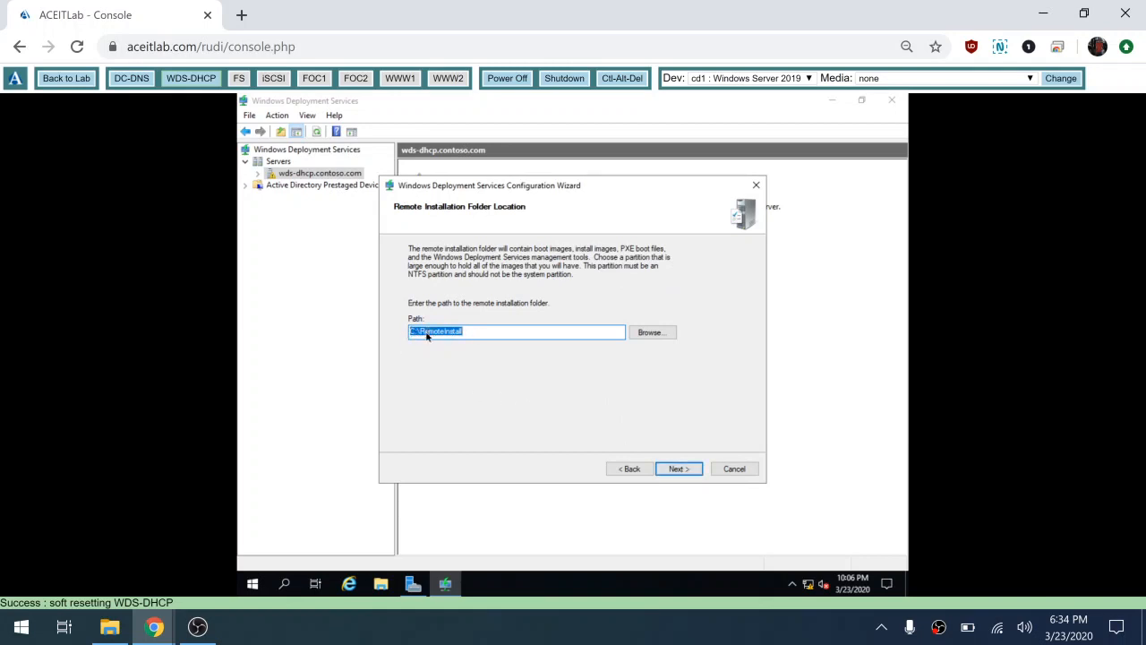
click(676, 470)
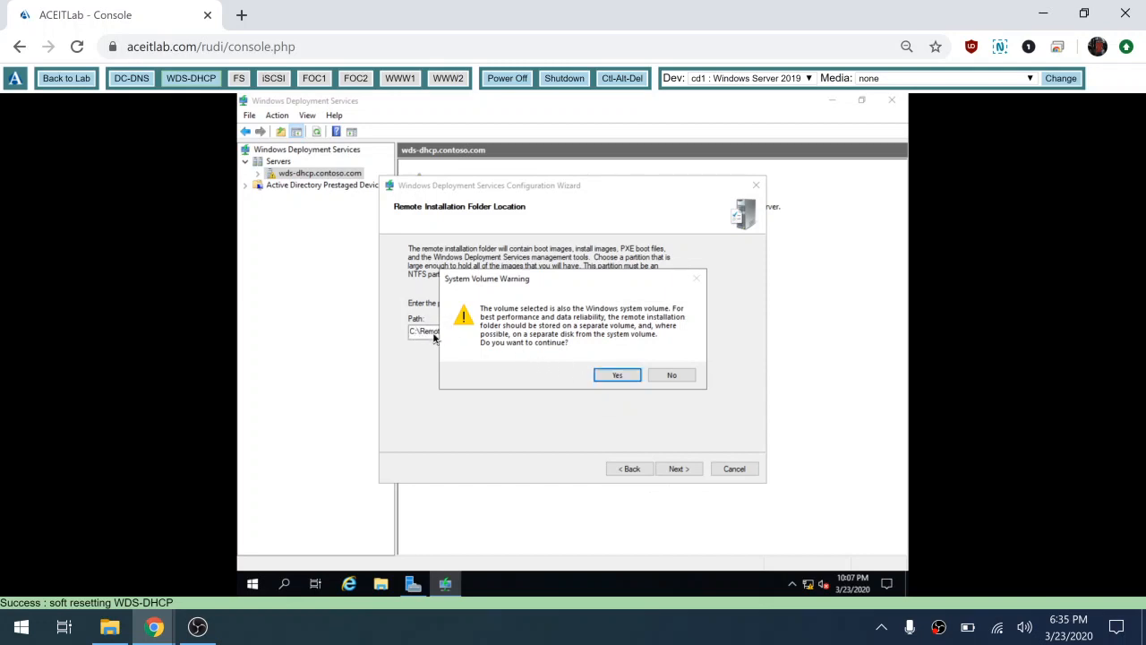
Step: Confirm the System Volume Warning to keep C:\RemoteInstall on the system volume
click(611, 377)
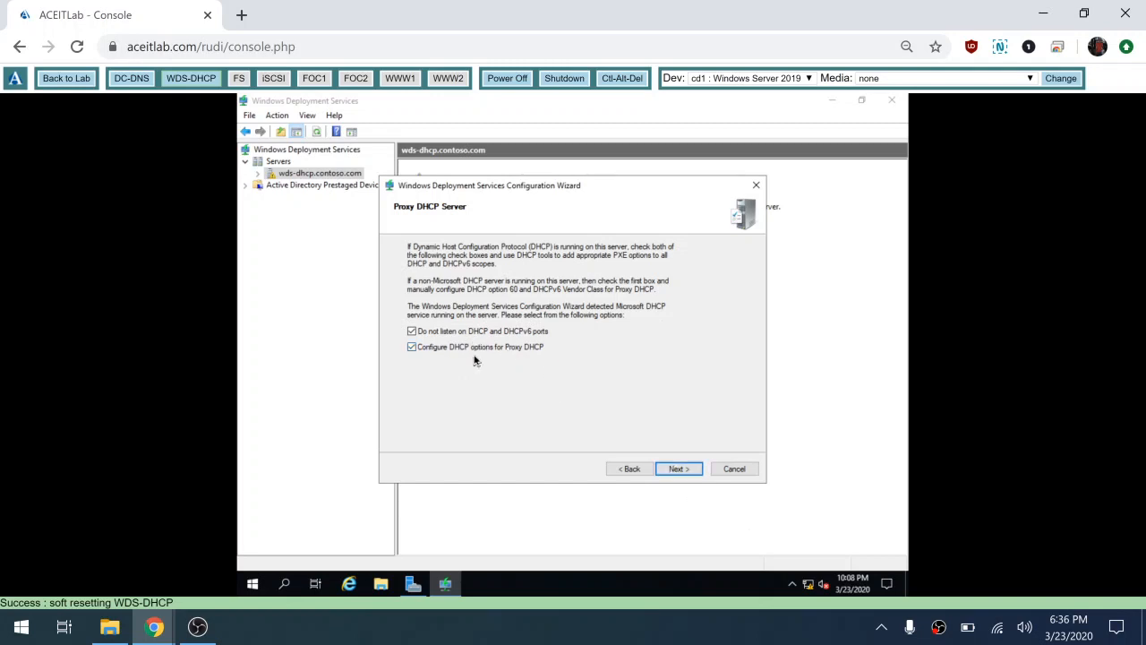
Step: Keep both proxy DHCP options; respond to all PXE clients, requiring approval for unknown ones
click(691, 470)
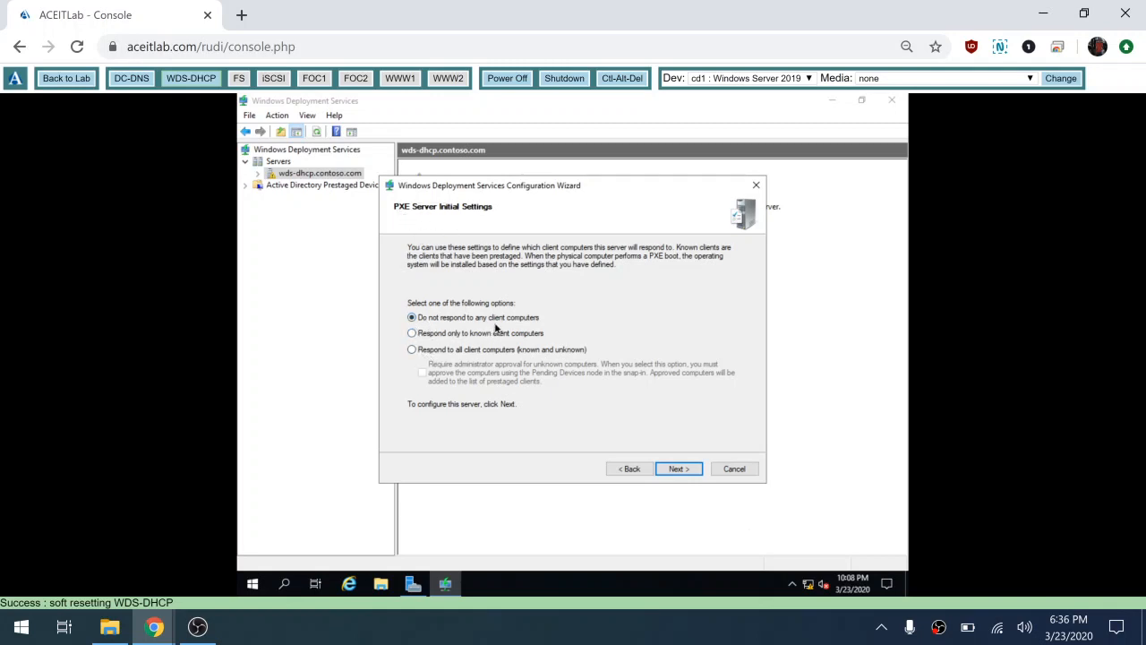
click(413, 333)
click(413, 350)
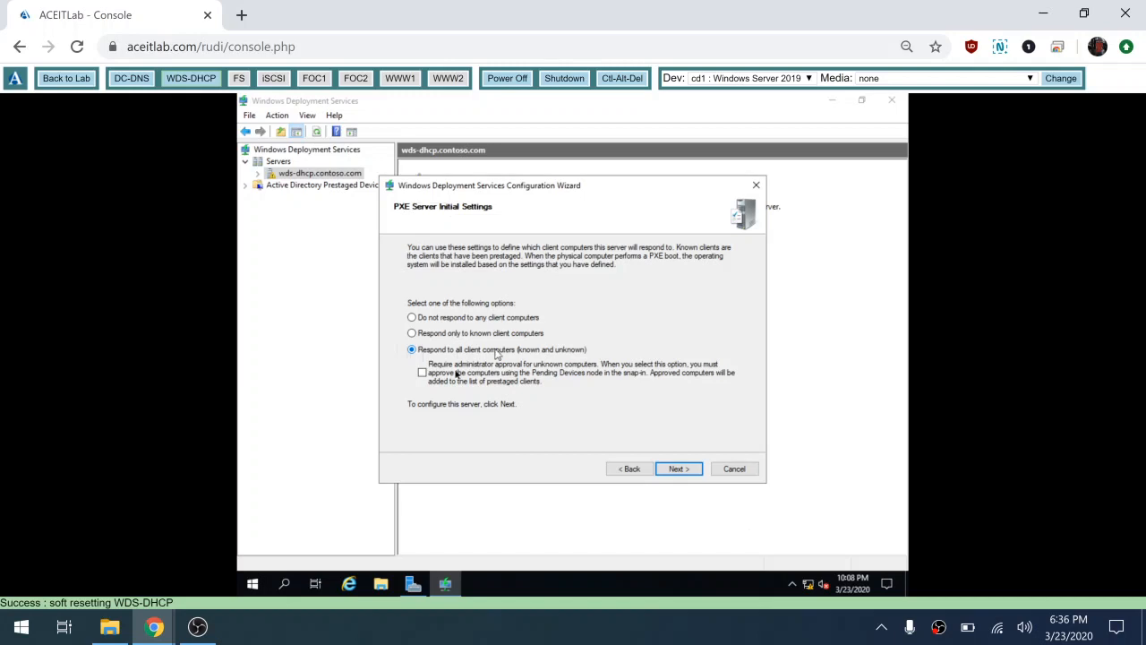
click(421, 373)
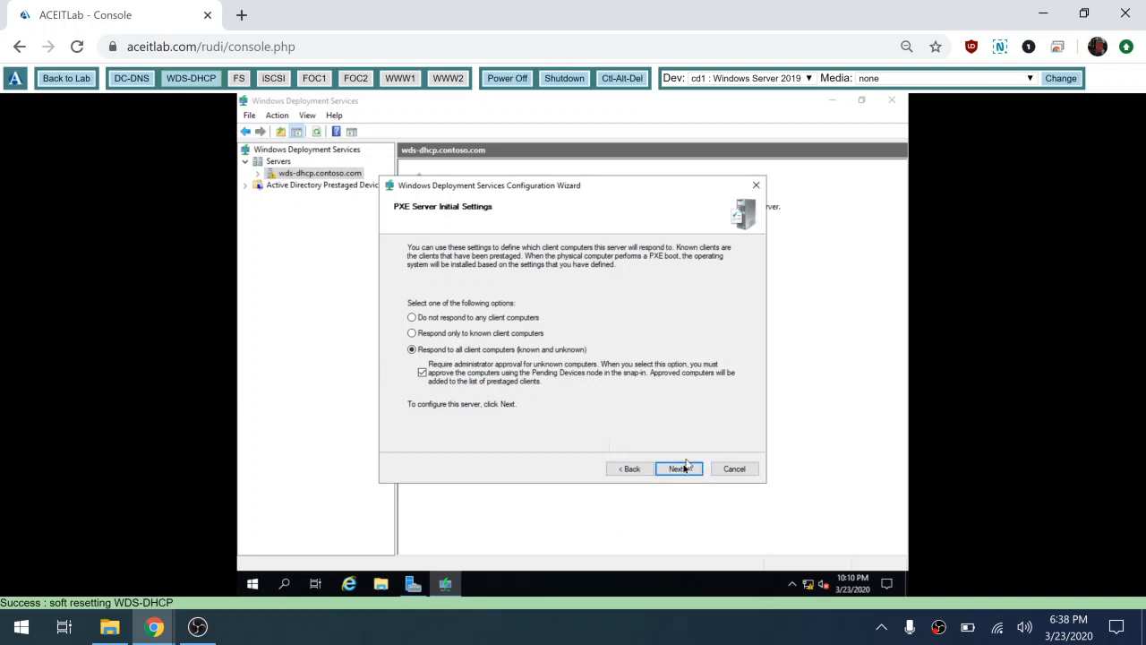
Step: Run the WDS configuration from PXE Server Initial Settings and finish the wizard
click(678, 469)
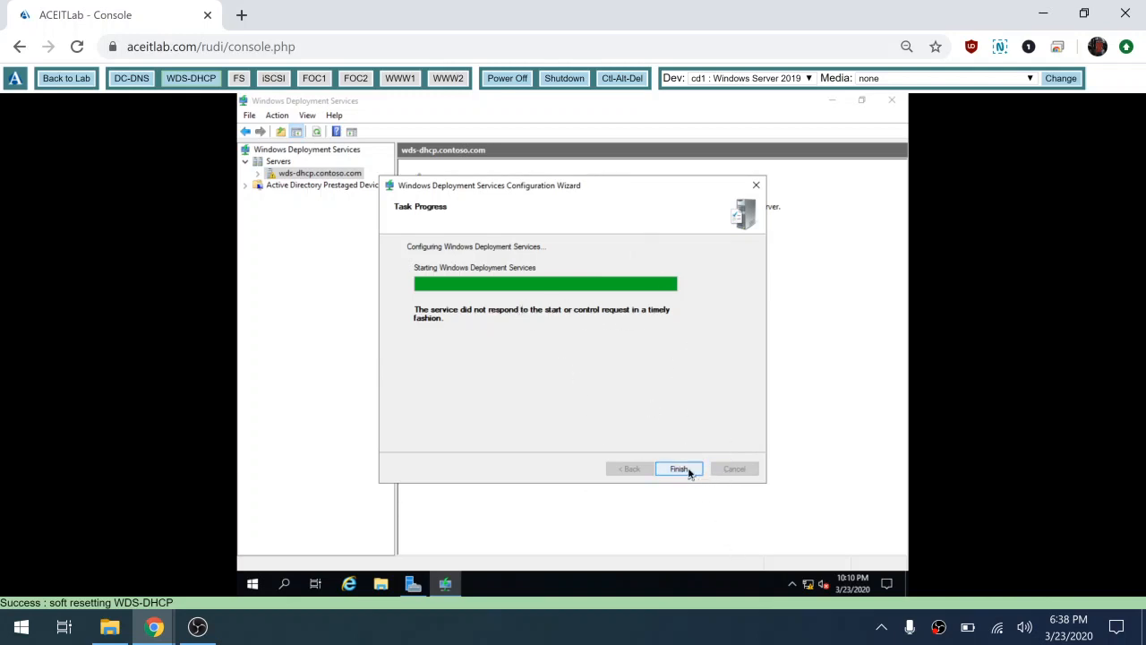
click(680, 469)
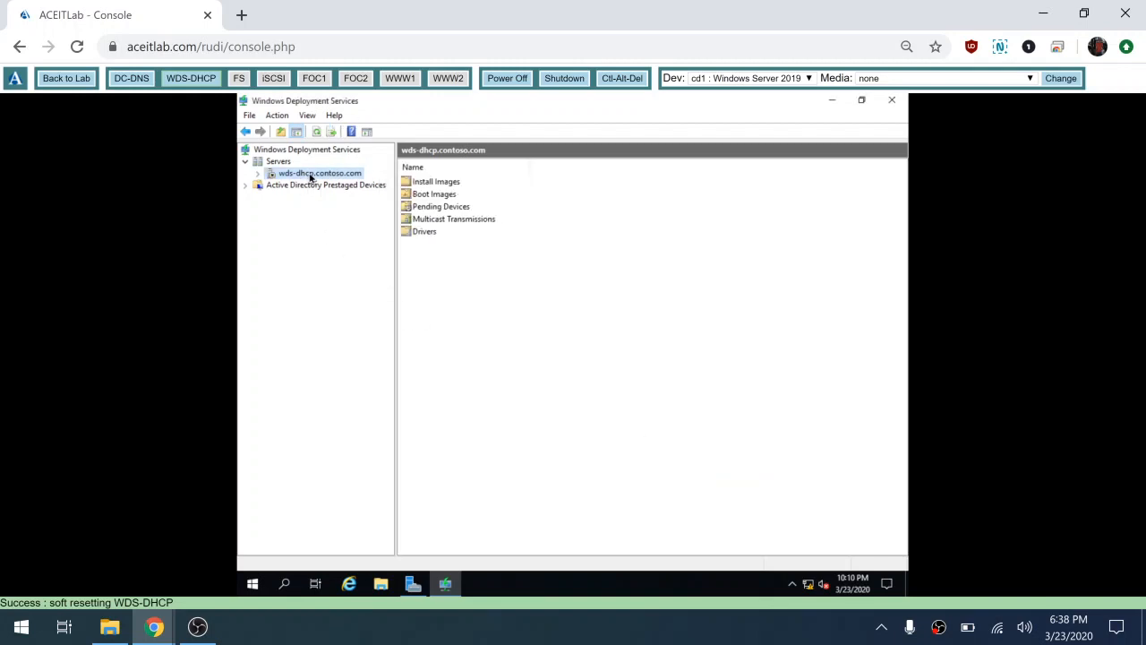
Step: Start Windows Deployment Services on wds-dhcp.contoso.com via All Tasks > Start and acknowledge it
right_click(310, 178)
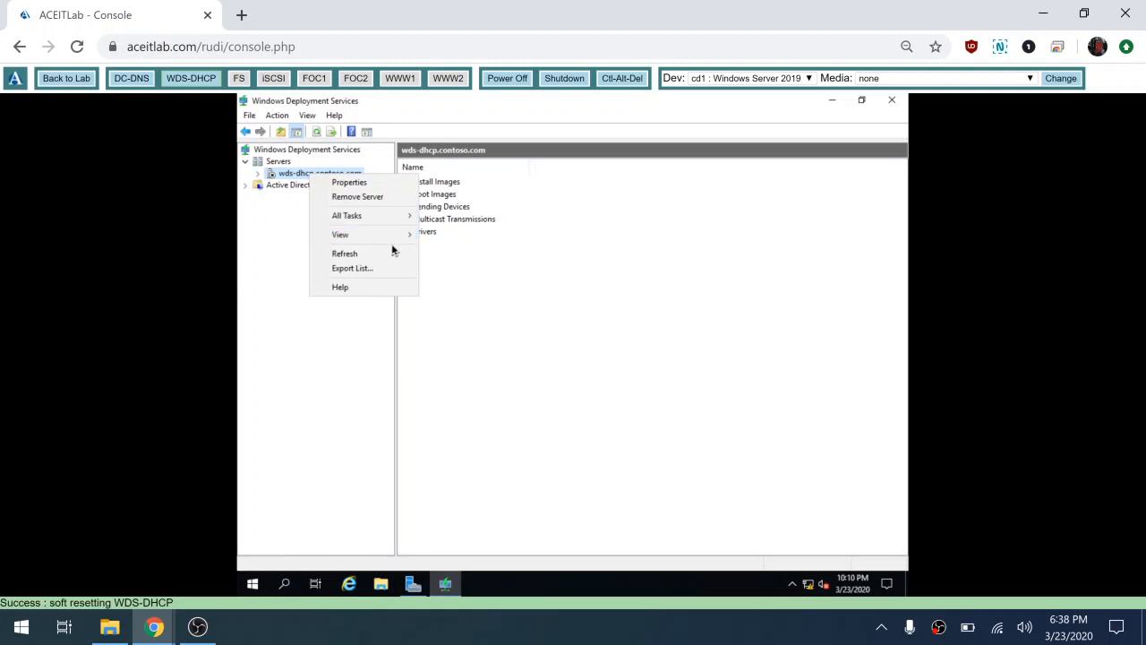
mouse_move(392, 226)
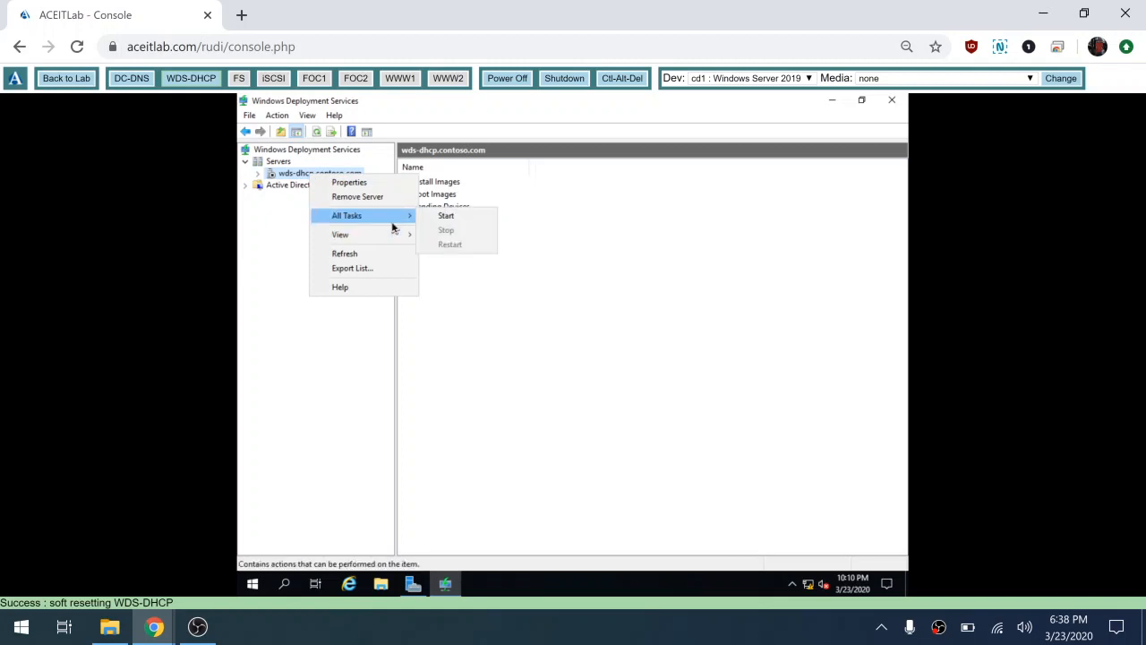
click(477, 221)
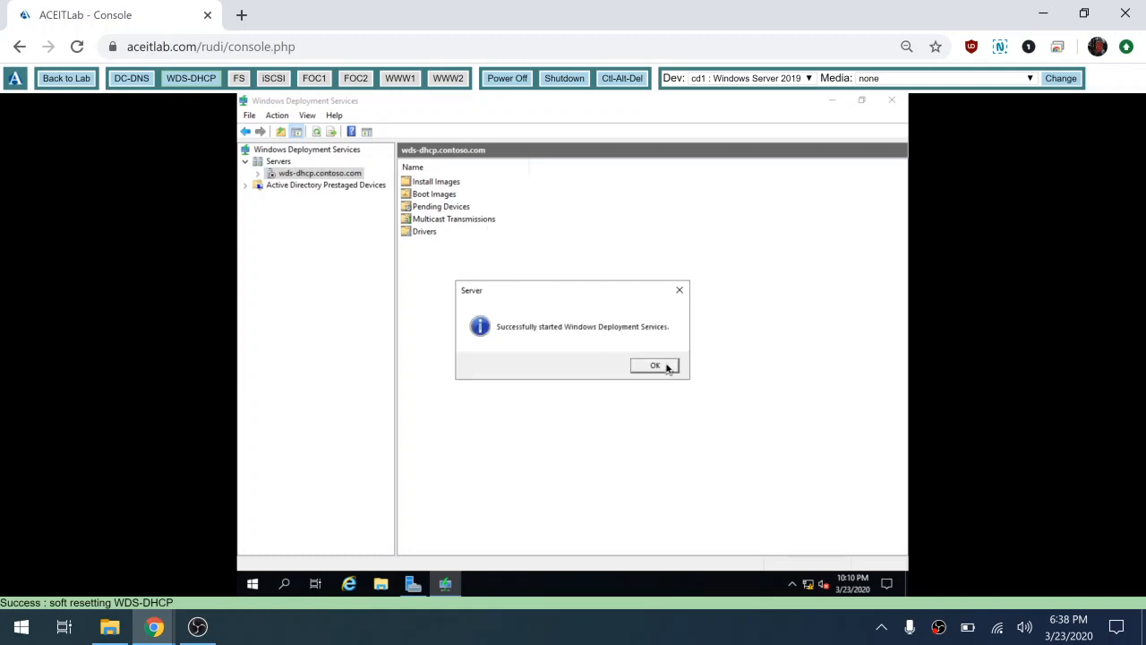
click(654, 365)
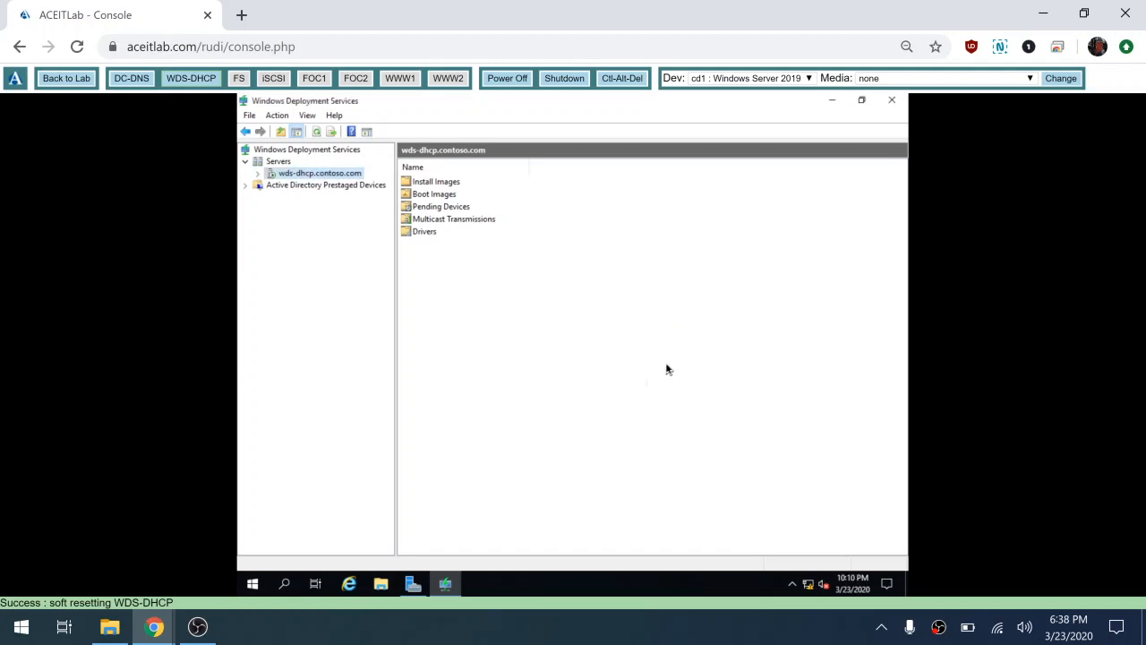
Step: Expand the server and check that Install Images and Boot Images are empty
click(257, 173)
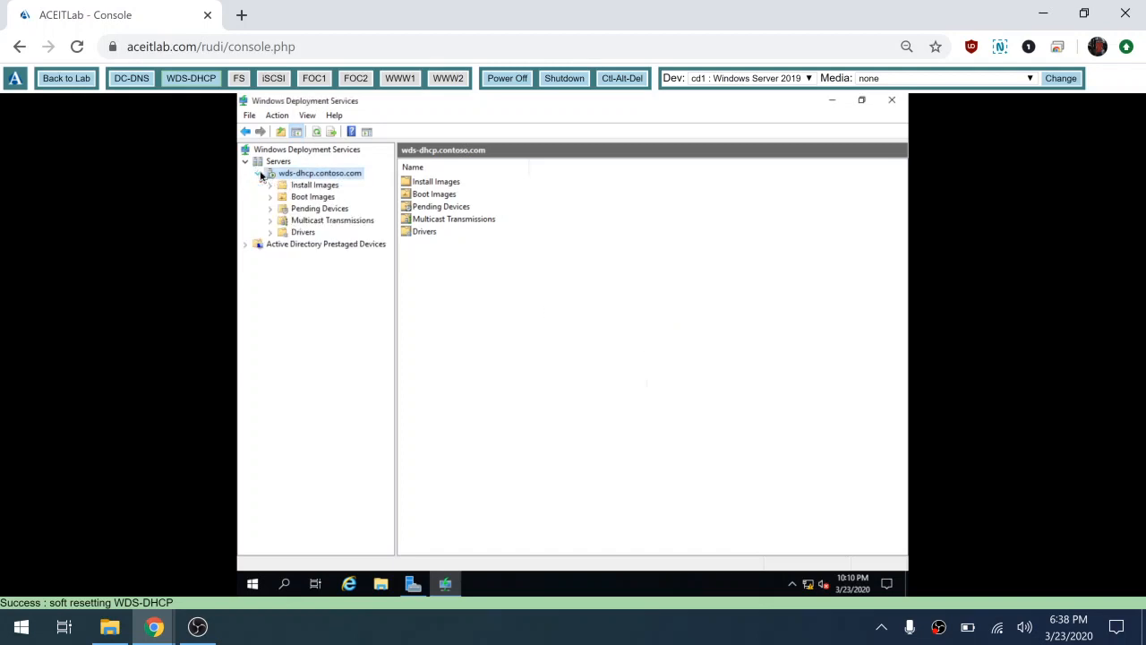
click(320, 187)
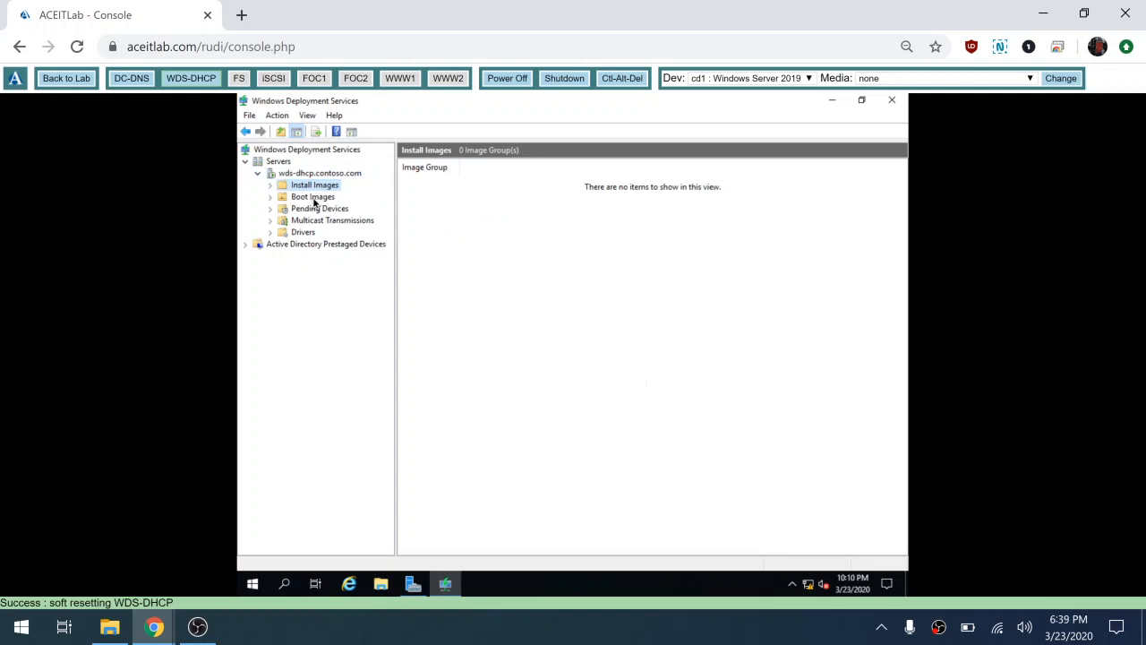
click(313, 197)
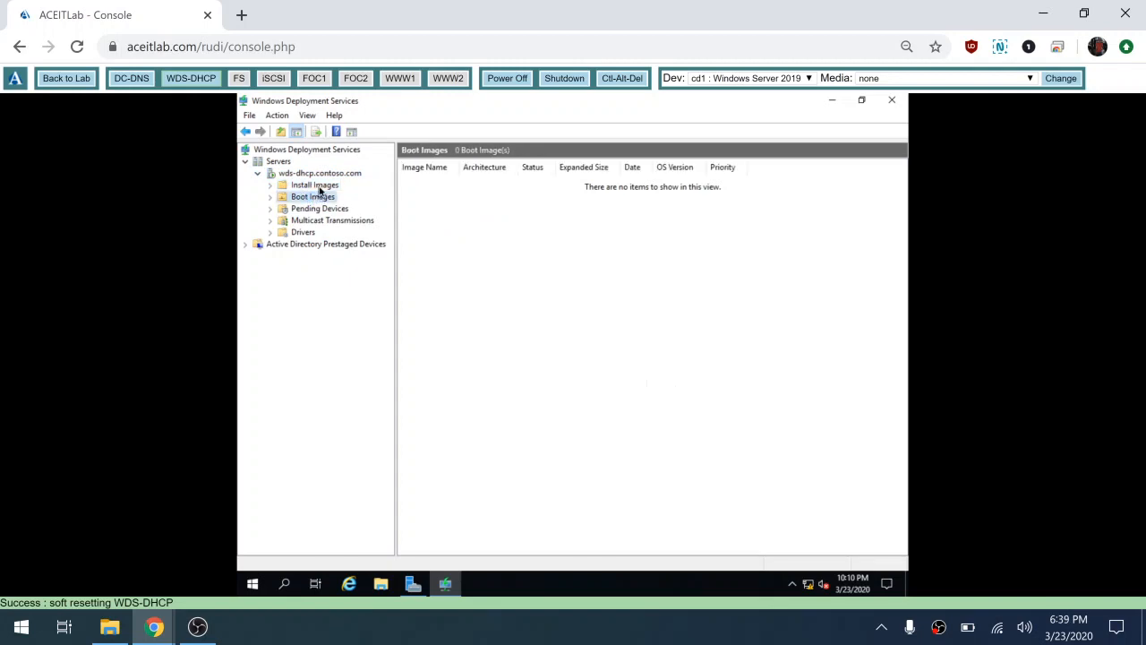
click(320, 188)
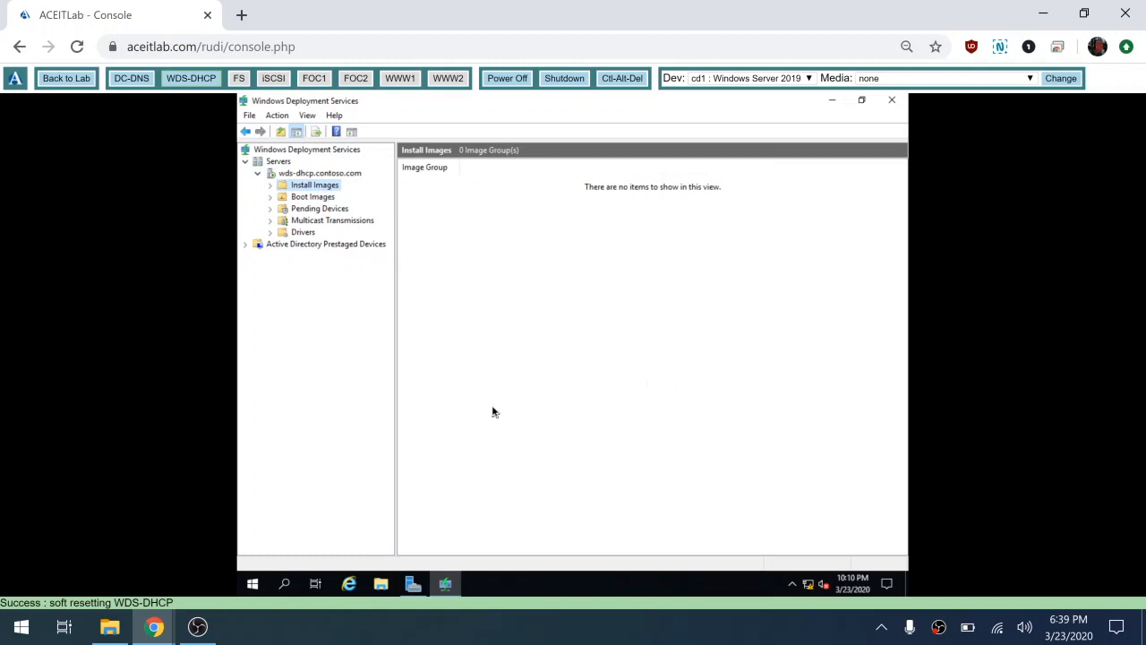
Step: In File Explorer, open D:\sources on the CD drive and search for 'wim'
click(383, 584)
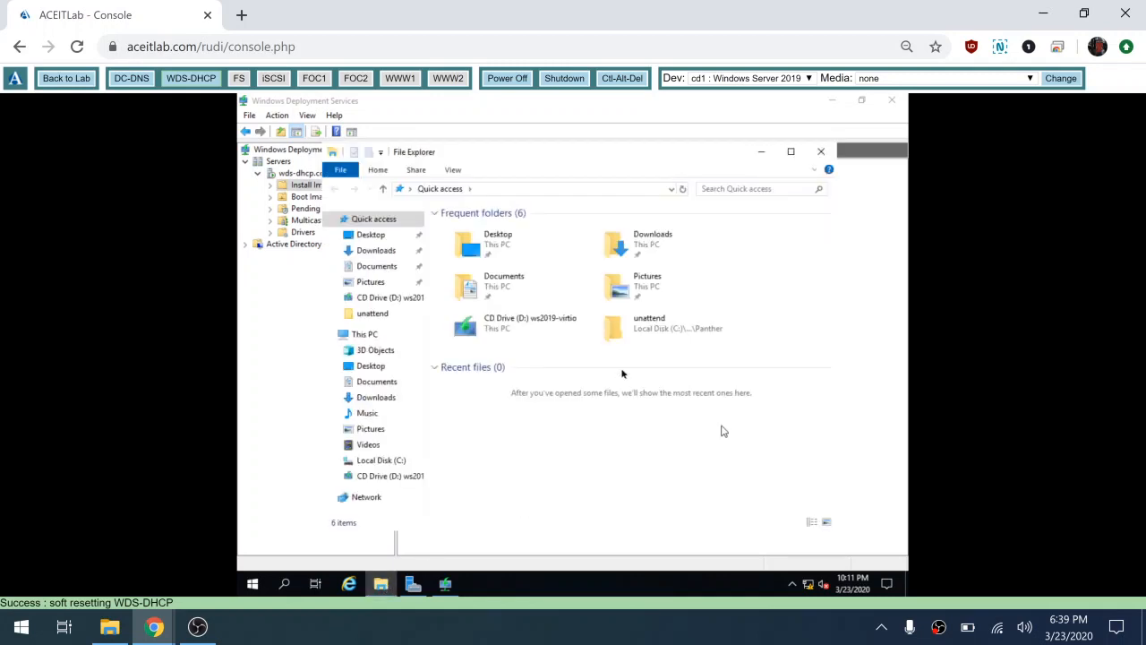
click(392, 462)
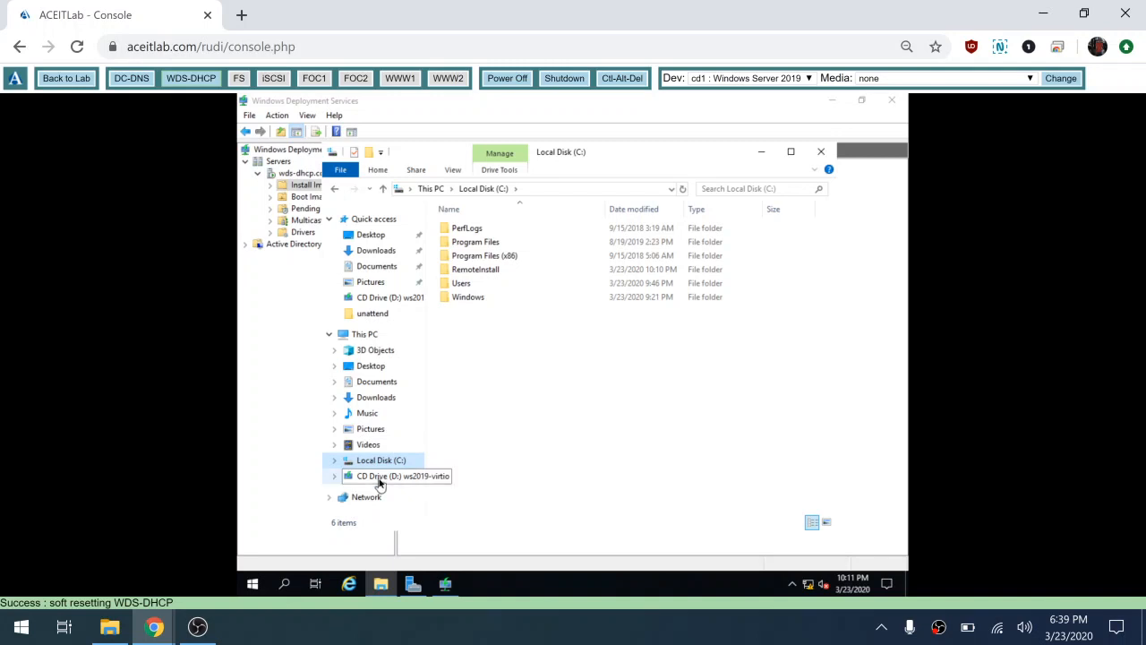
click(380, 480)
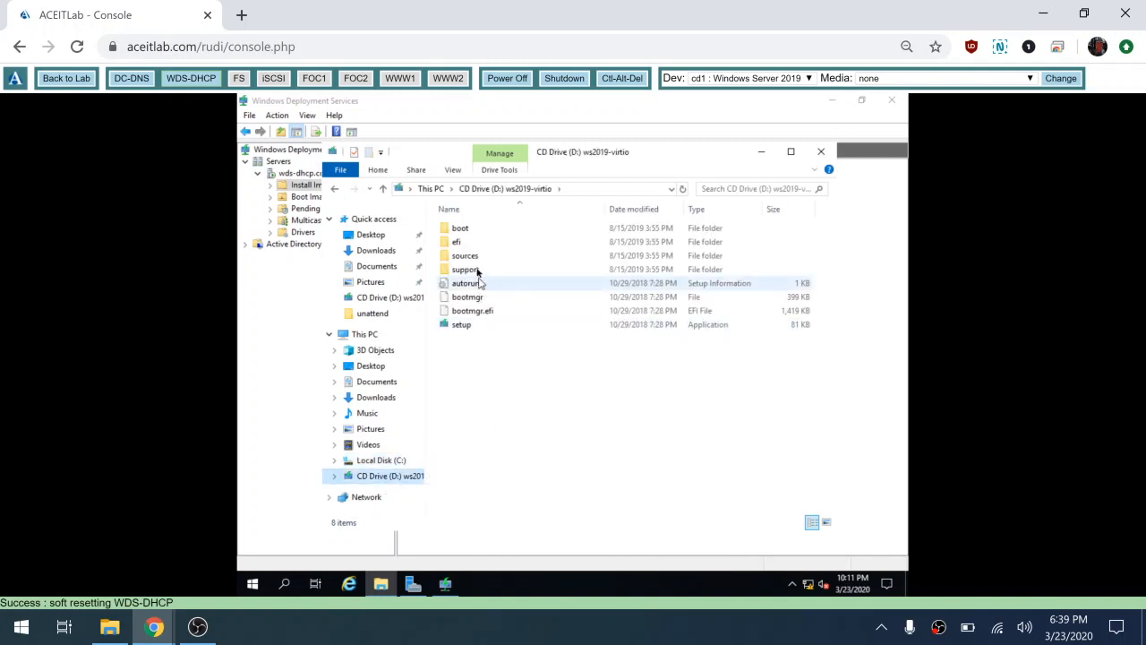
double_click(472, 257)
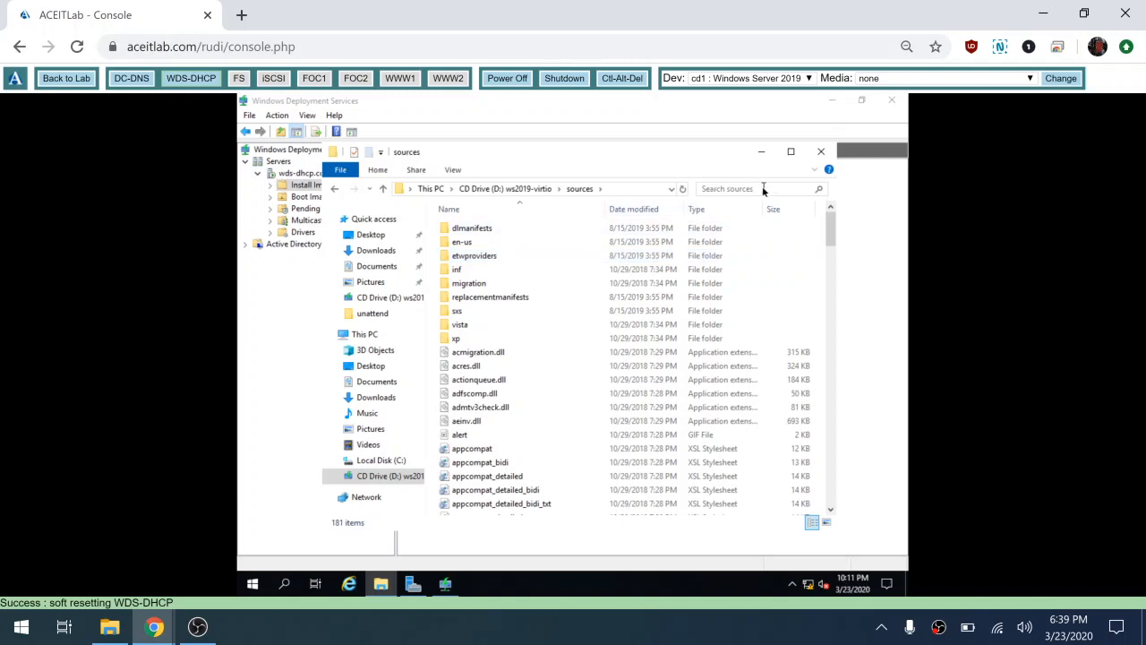
click(763, 189)
text(wim)
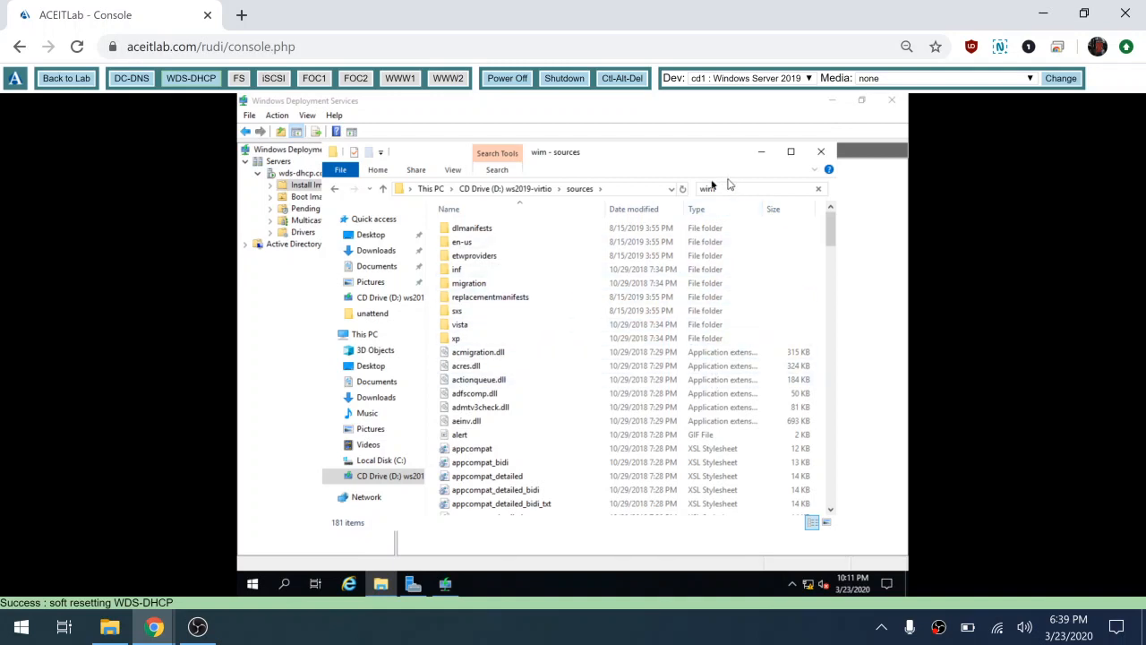
click(821, 192)
text(wim)
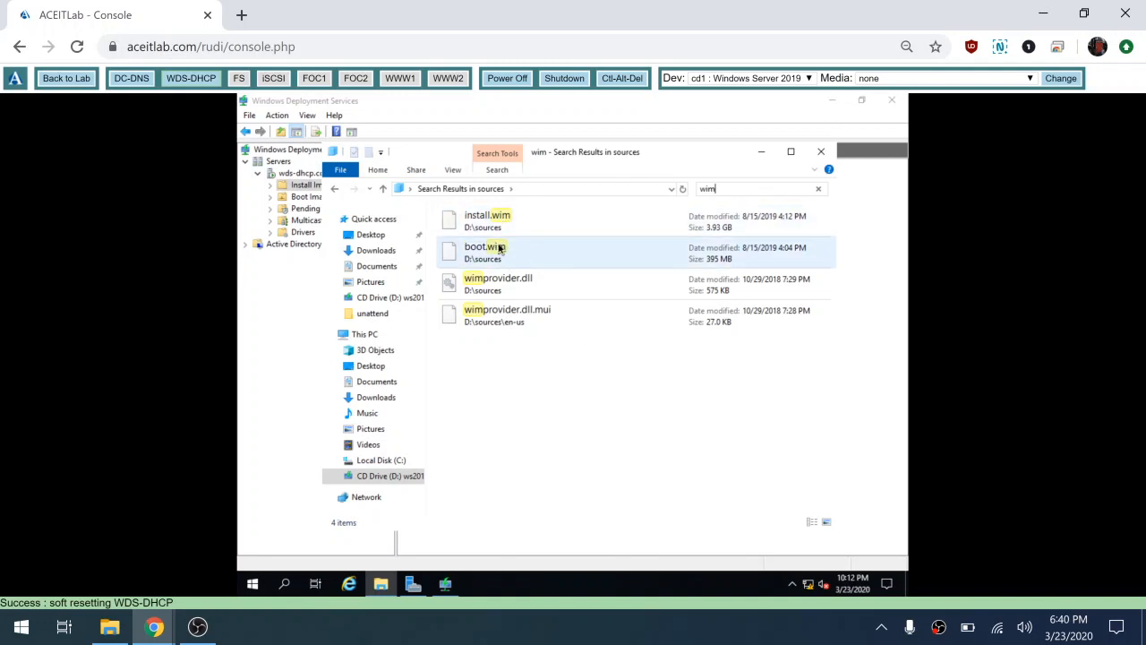
Step: Inspect boot.wim (395 MB) and install.wim (3.93 GB), then close the WDS console
click(499, 252)
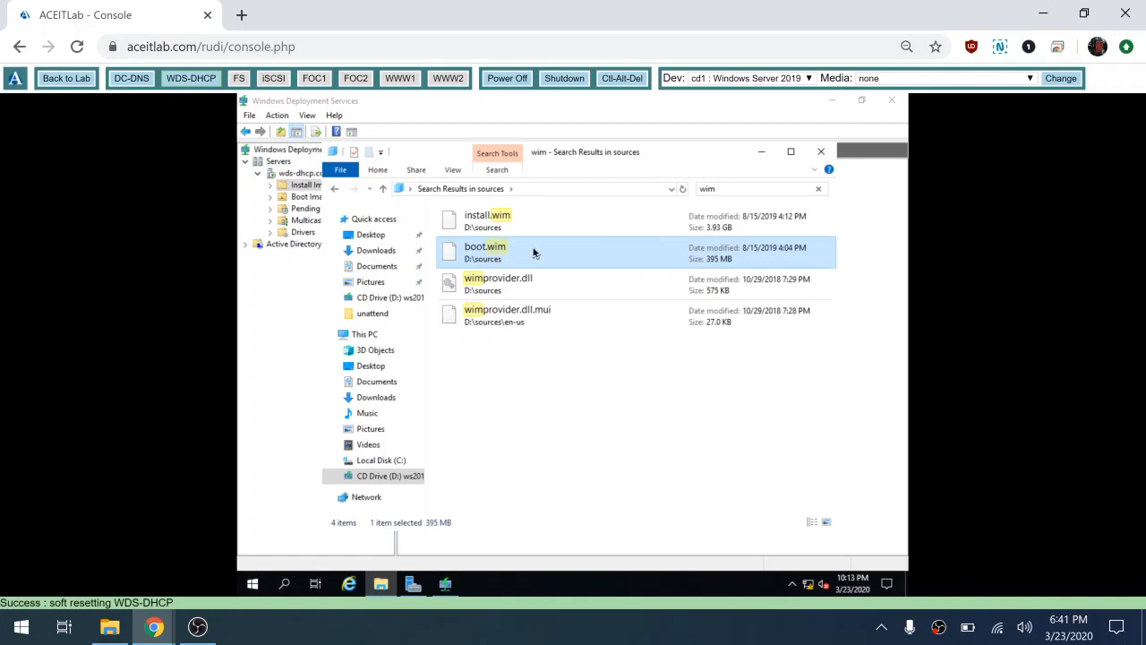
click(548, 221)
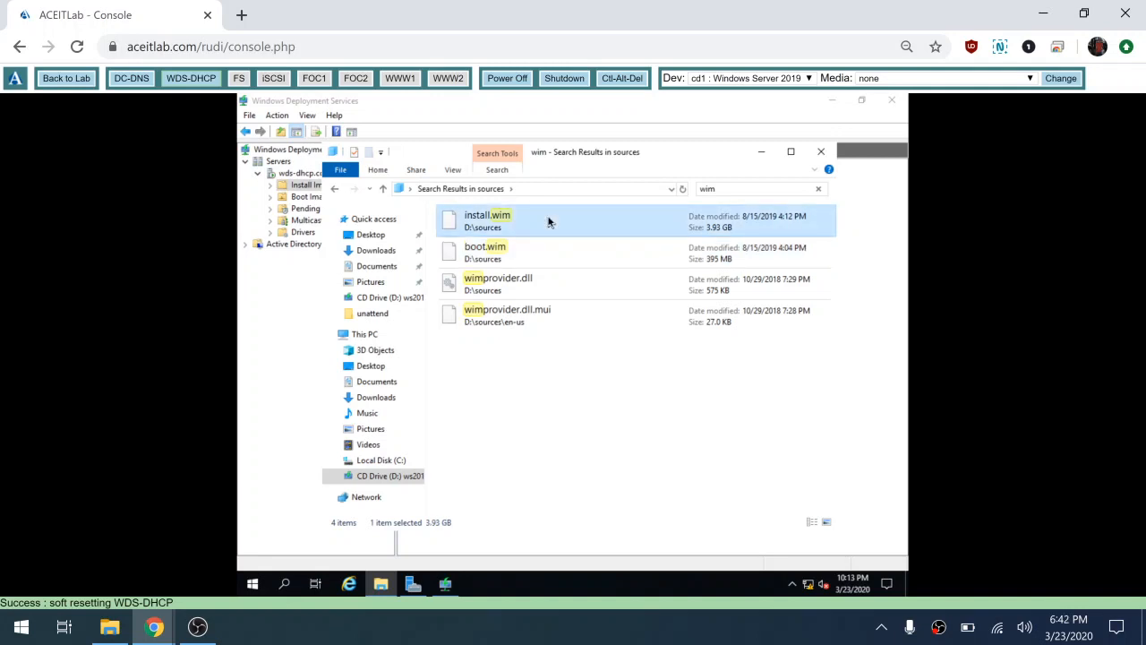
click(546, 259)
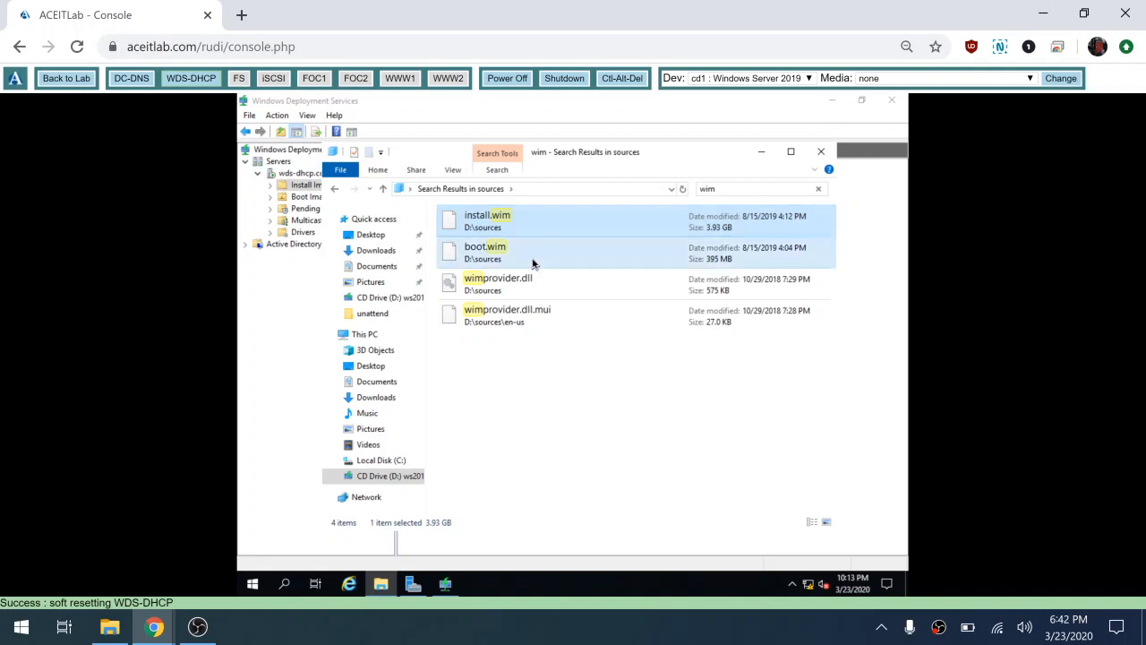
click(584, 225)
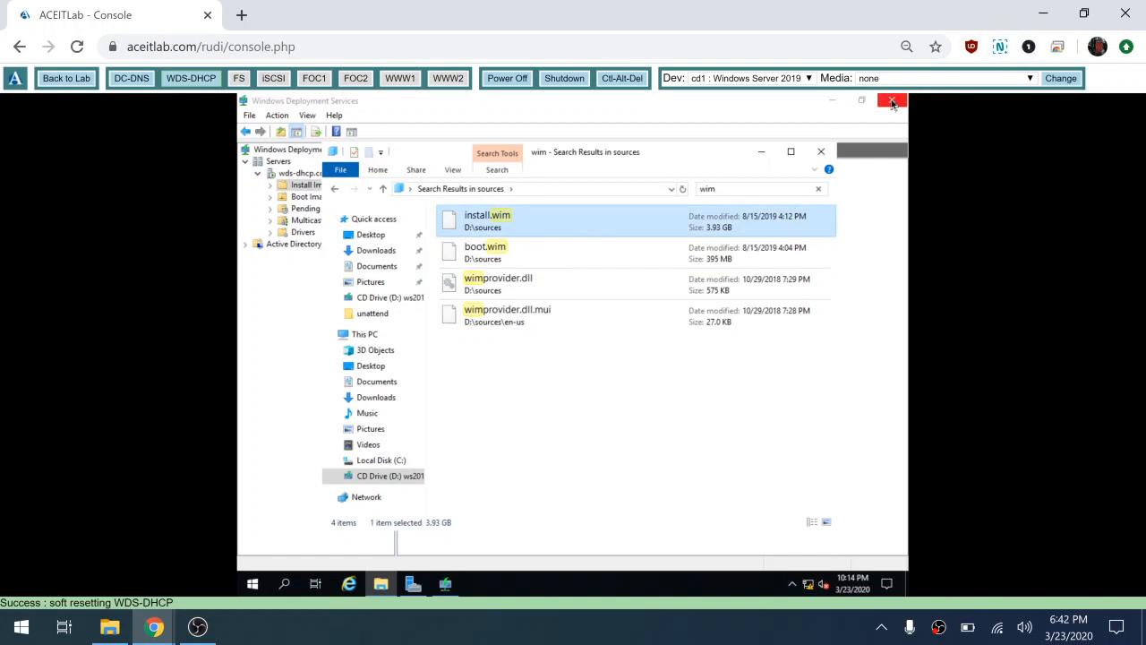
click(892, 101)
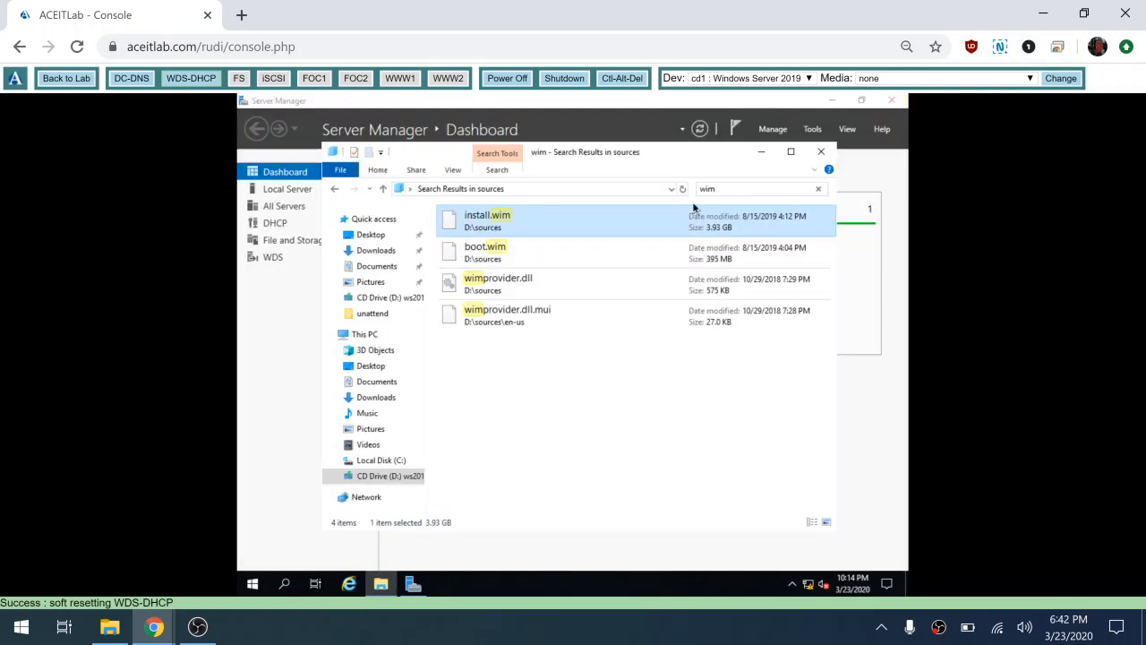
Step: Relaunch Windows Deployment Services from Server Manager Tools and open the Boot Images context menu
click(818, 153)
click(812, 130)
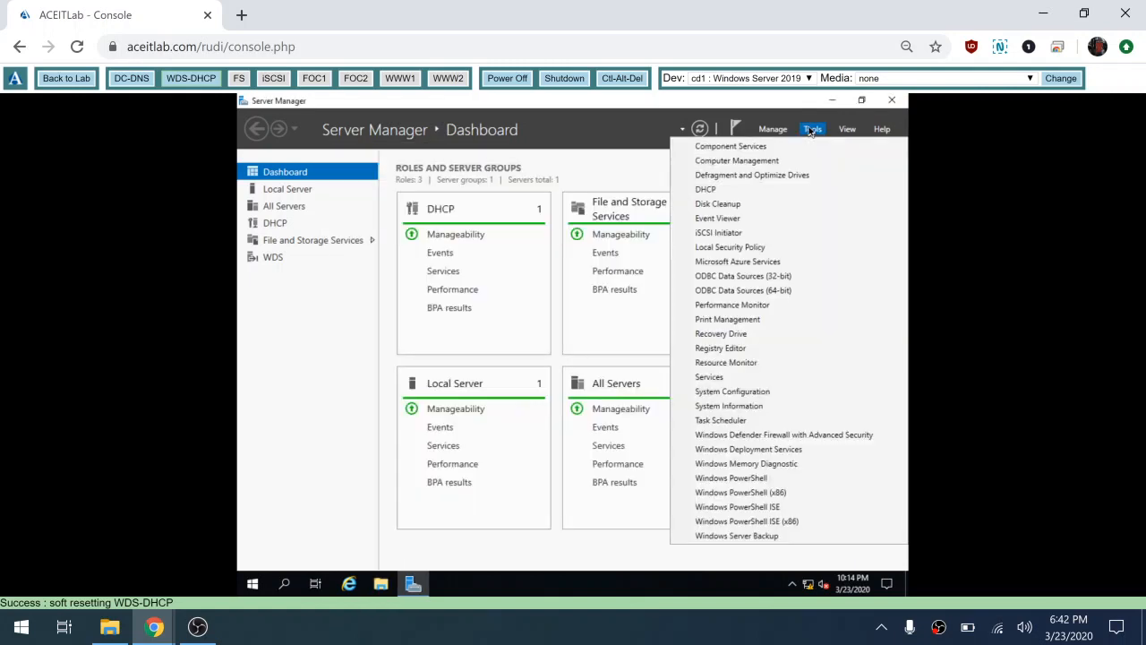
click(746, 448)
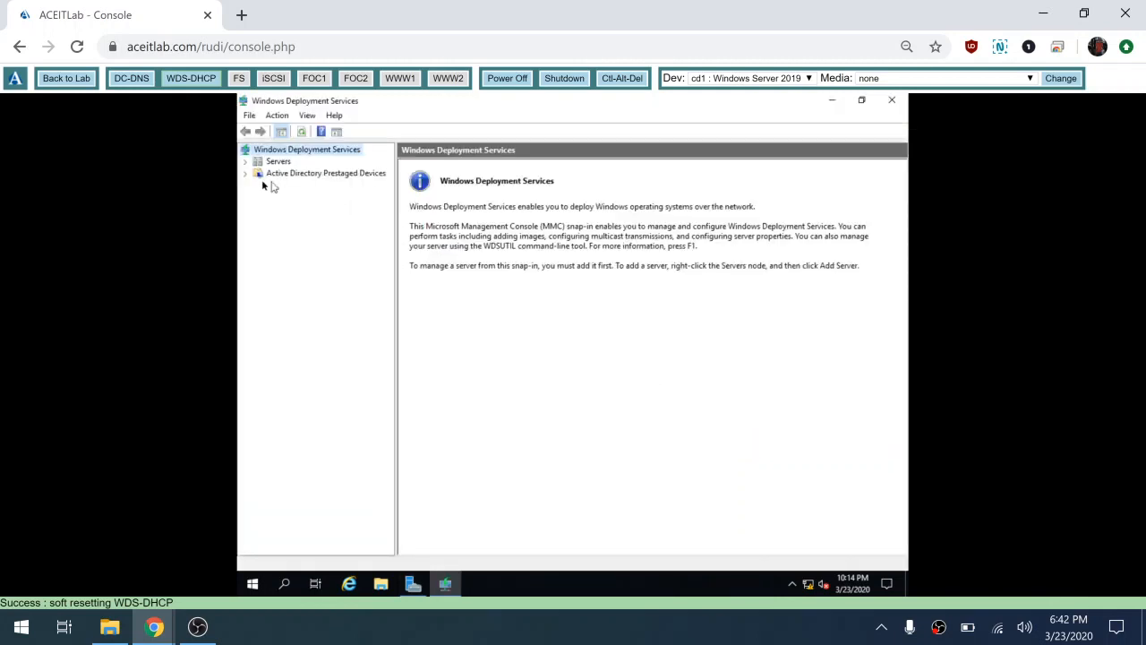
click(247, 162)
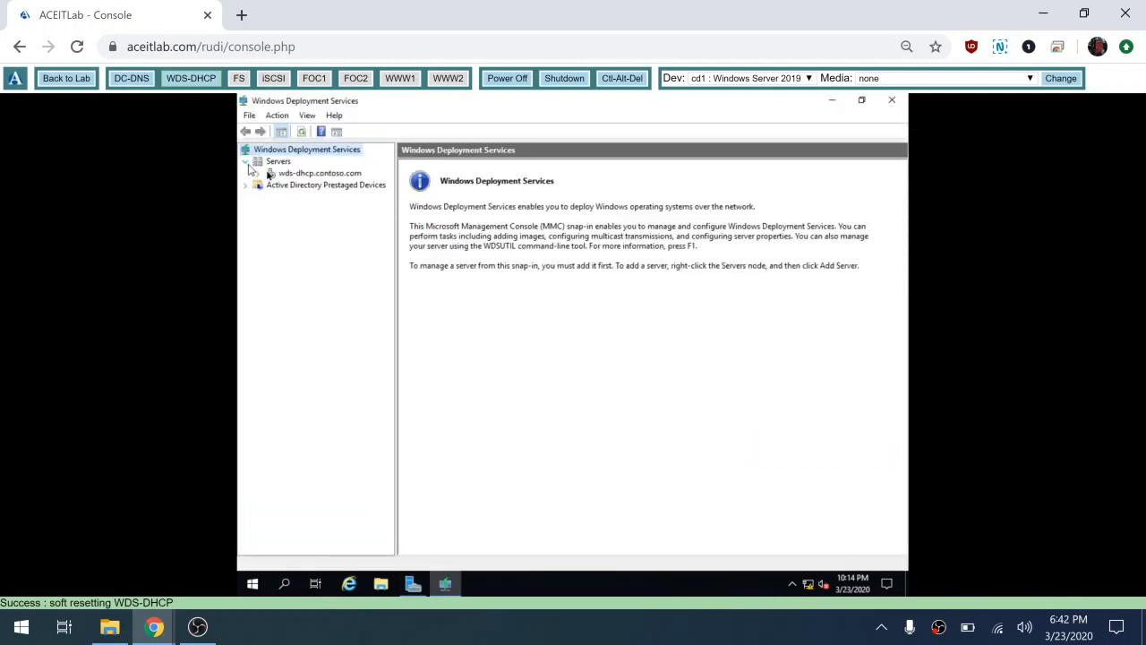
click(257, 175)
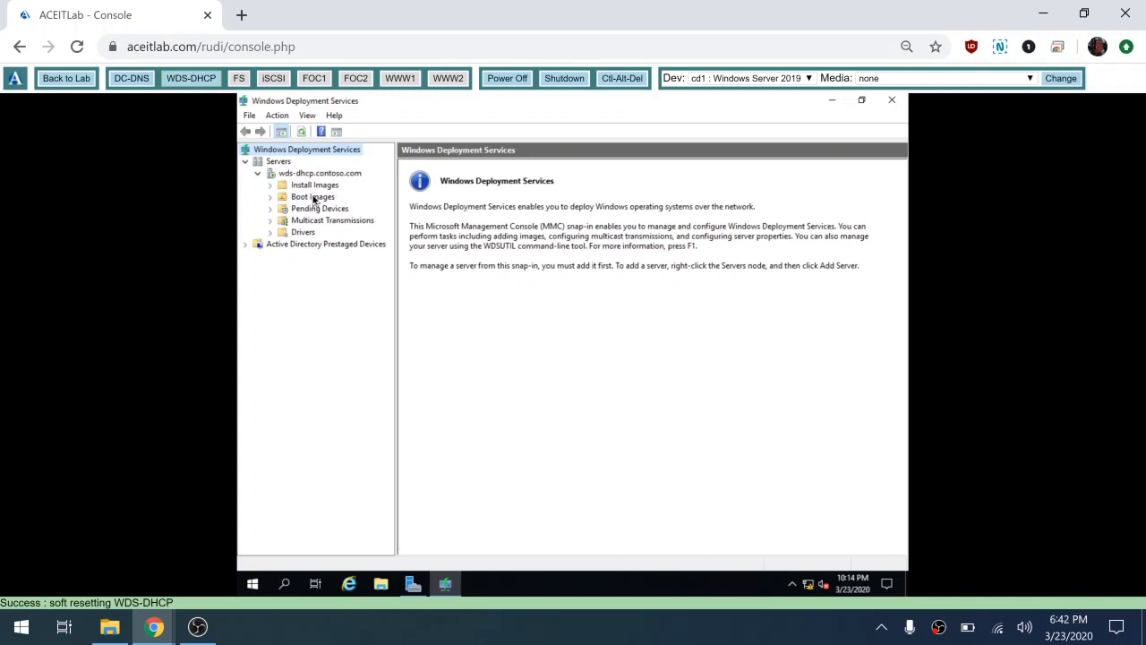
click(313, 198)
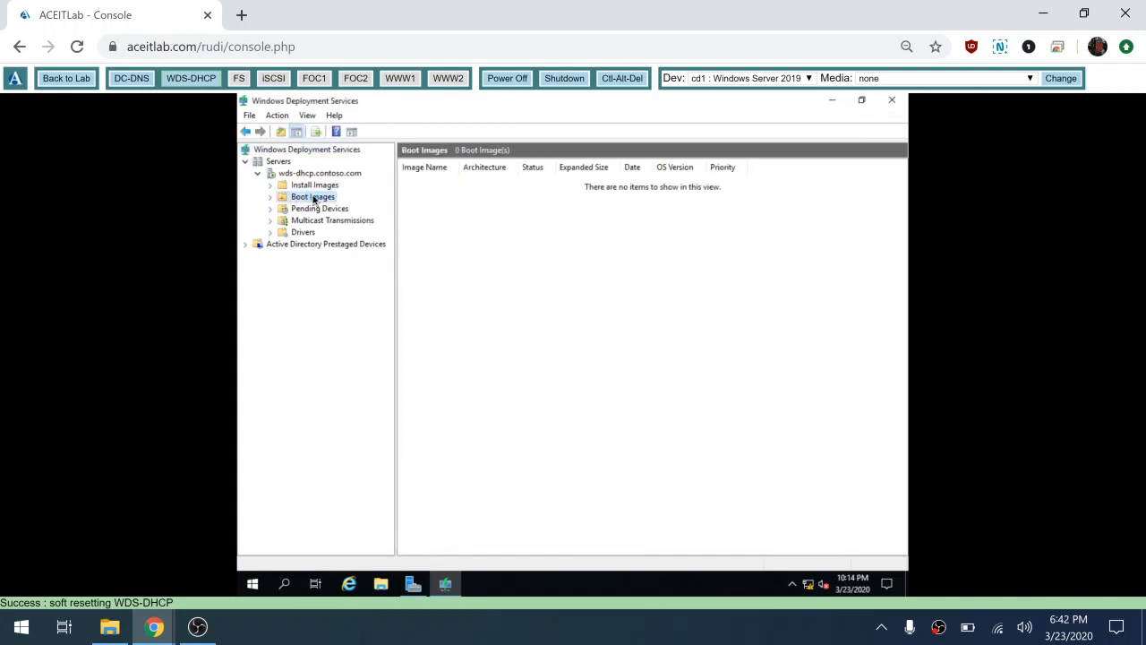
right_click(313, 199)
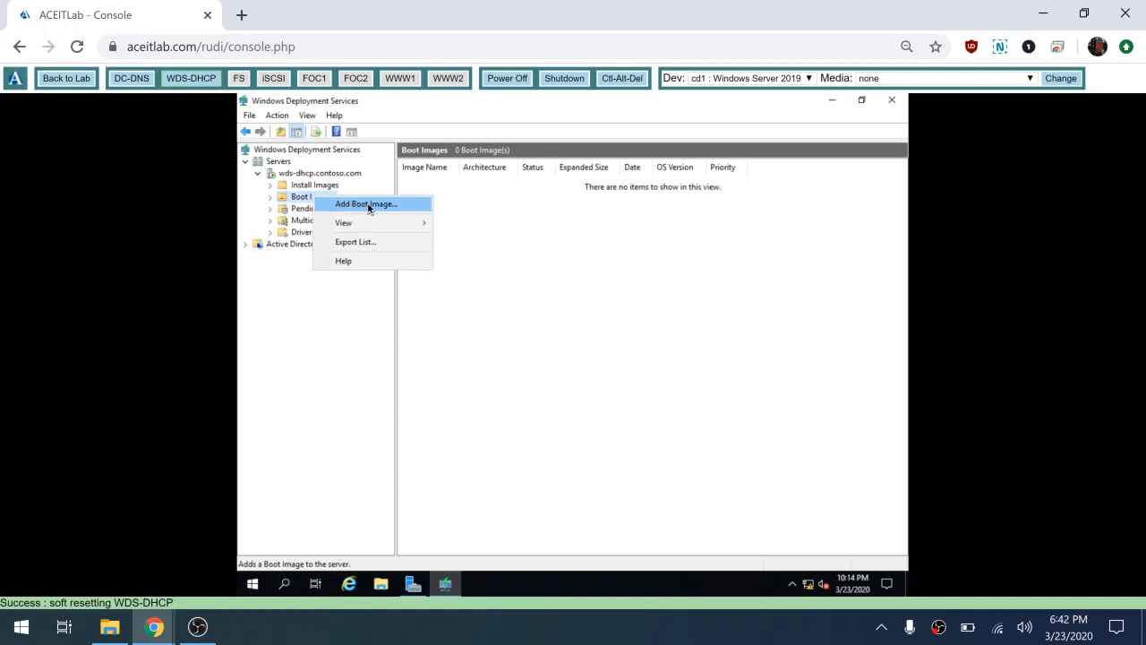
Step: Add D:\sources\boot.wim as a boot image with the default name Microsoft Windows Setup (x64)
click(368, 205)
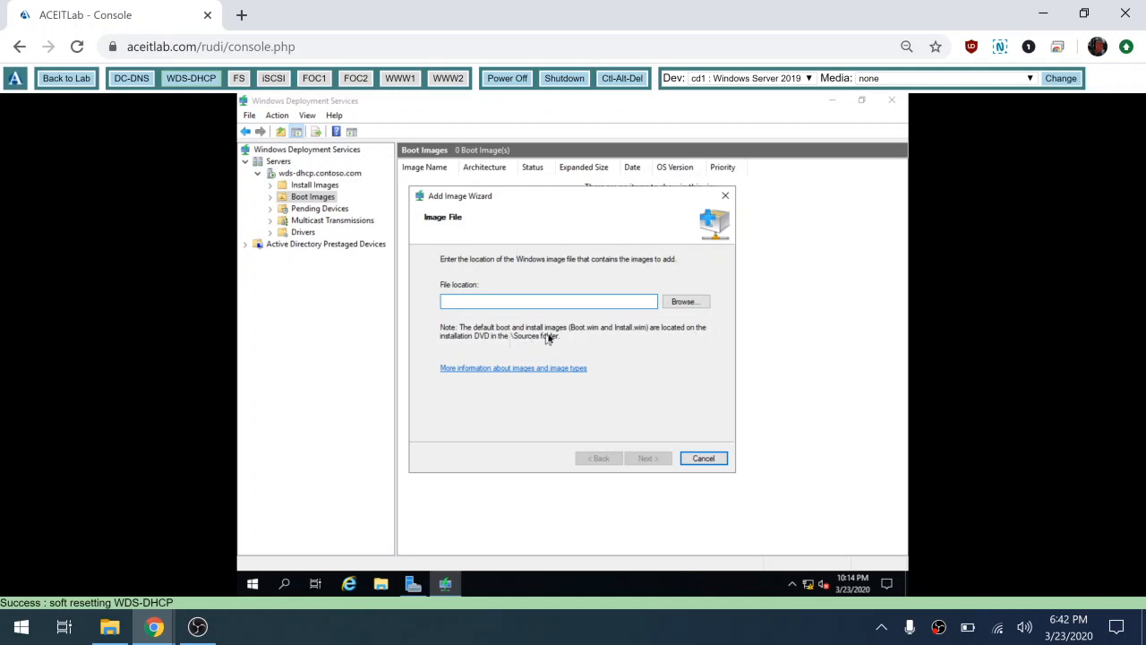
click(685, 303)
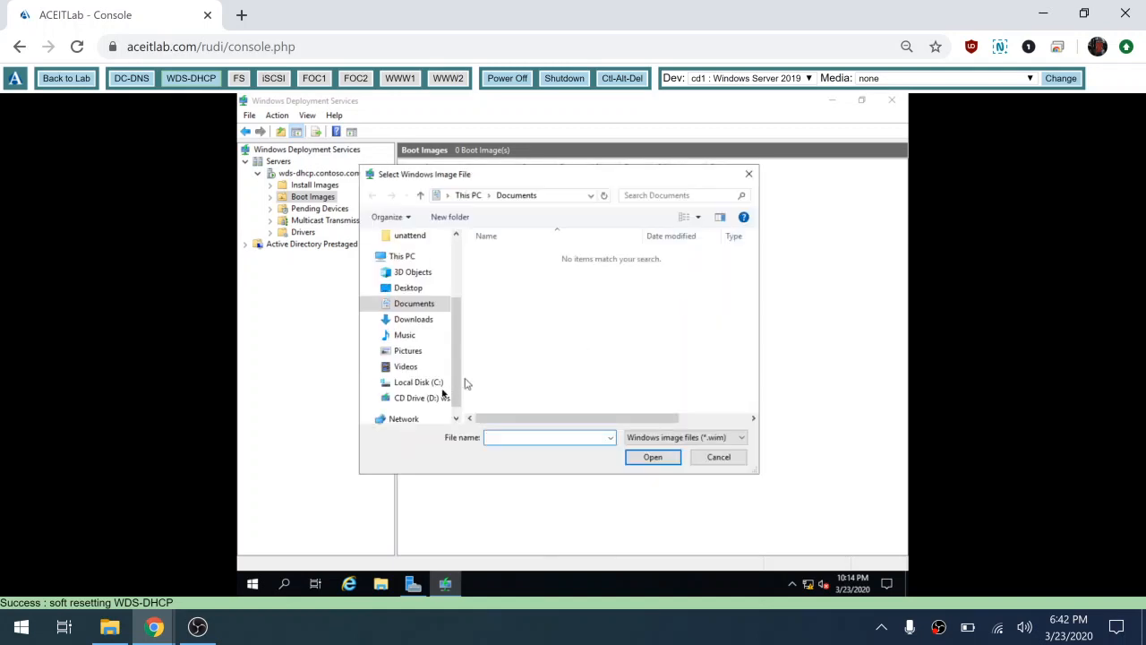
click(437, 400)
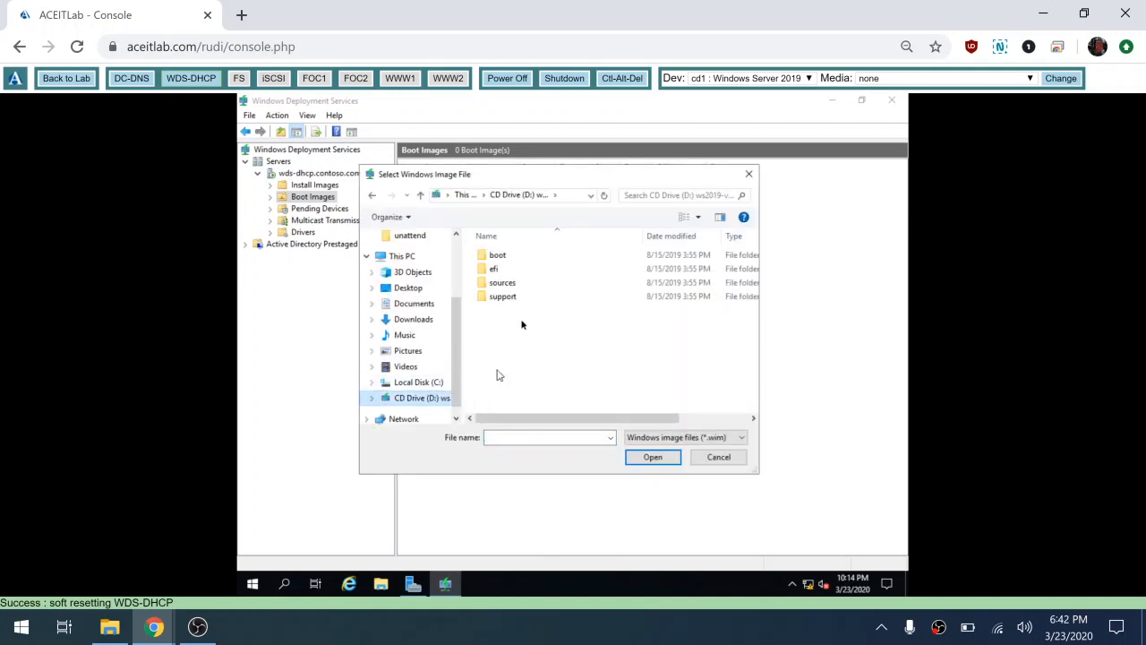
double_click(515, 285)
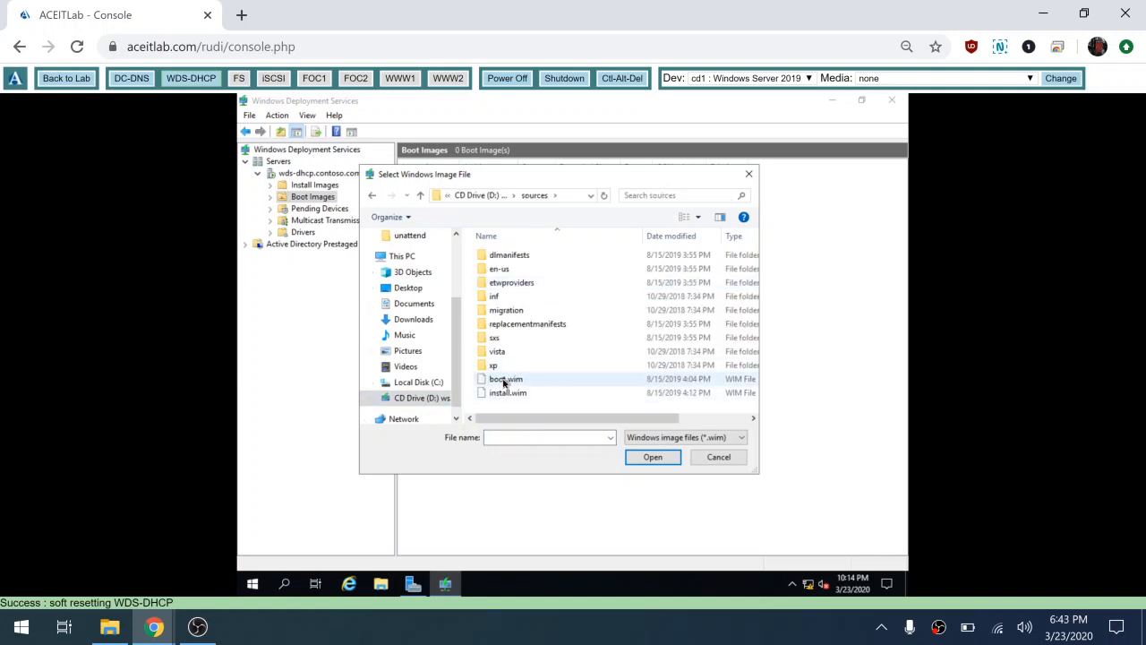
click(506, 380)
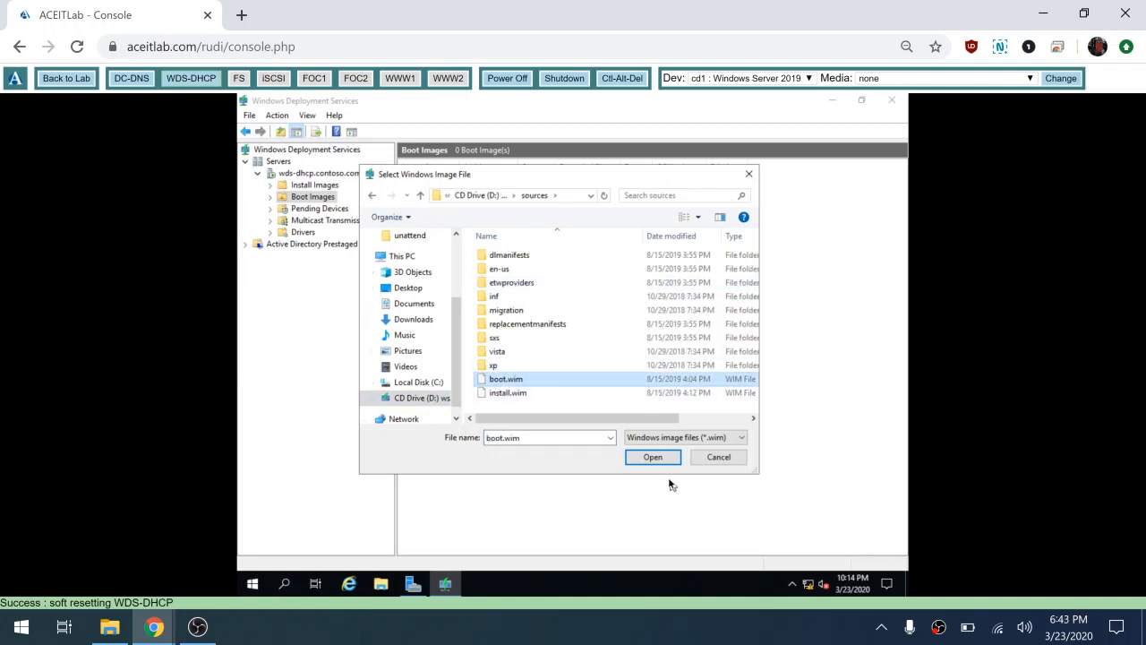
click(655, 456)
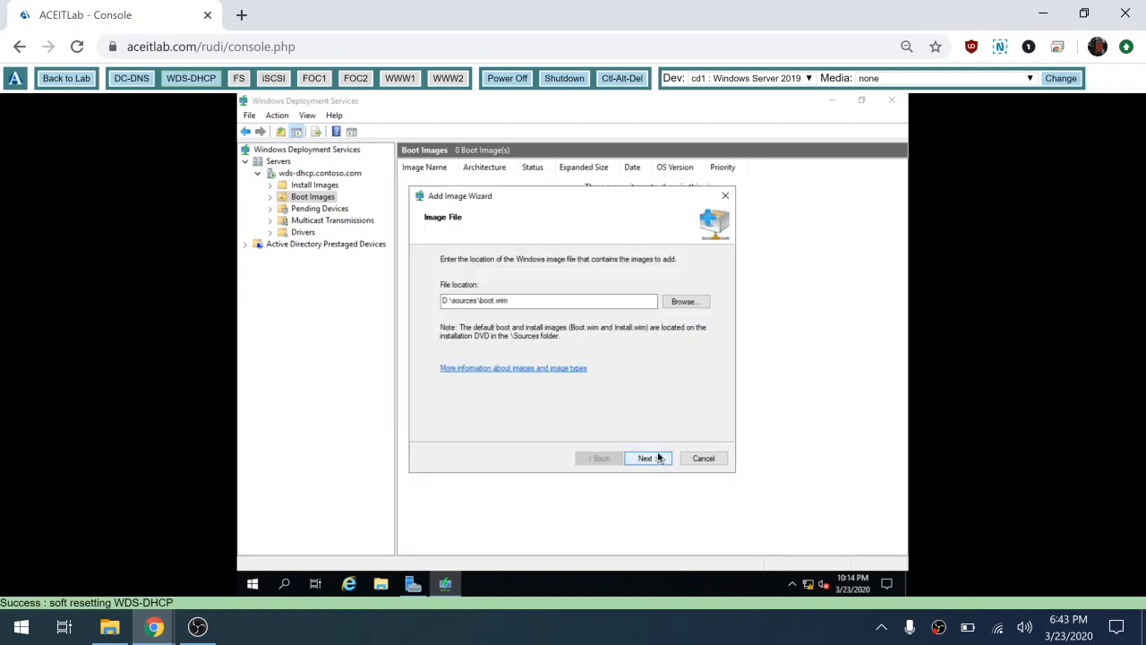
click(649, 458)
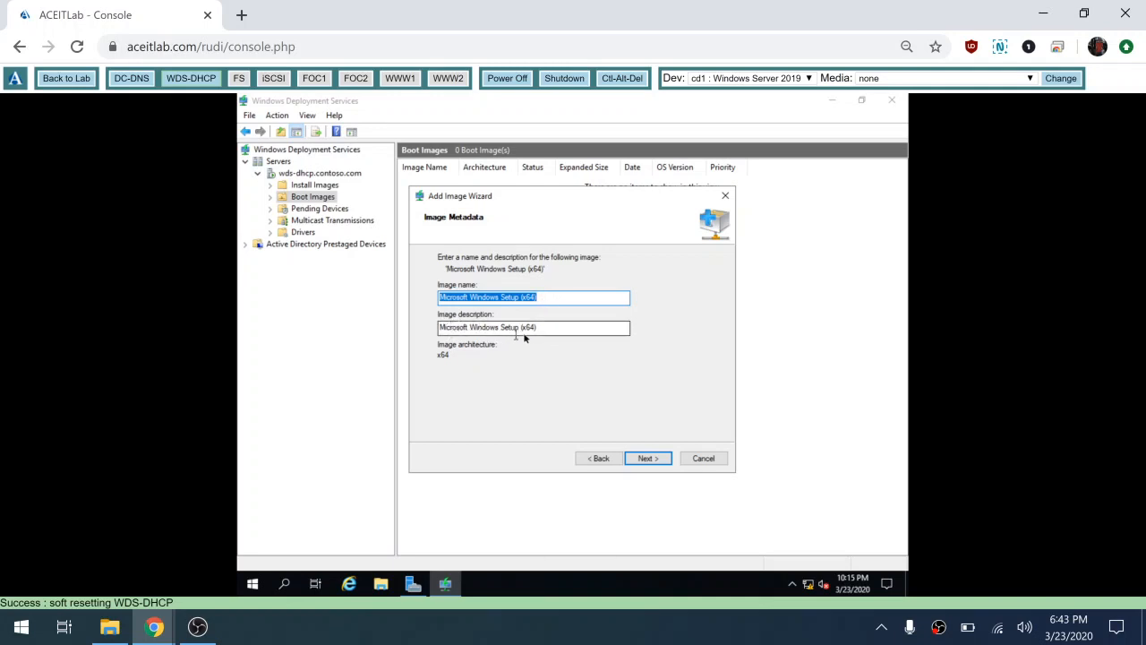
click(653, 460)
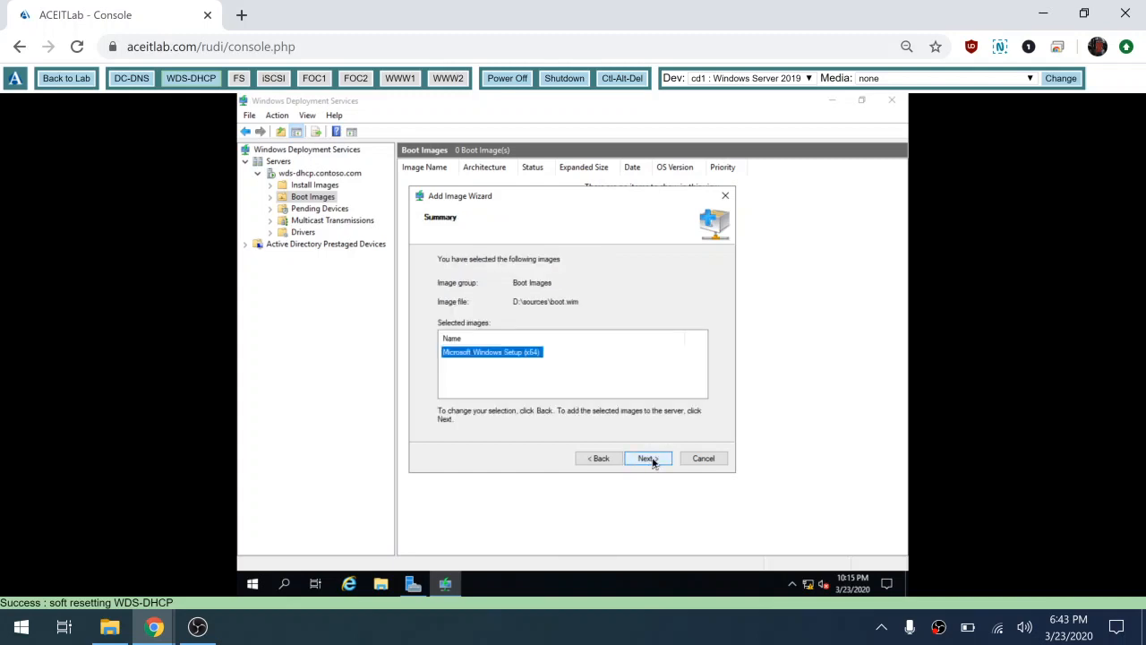
click(648, 459)
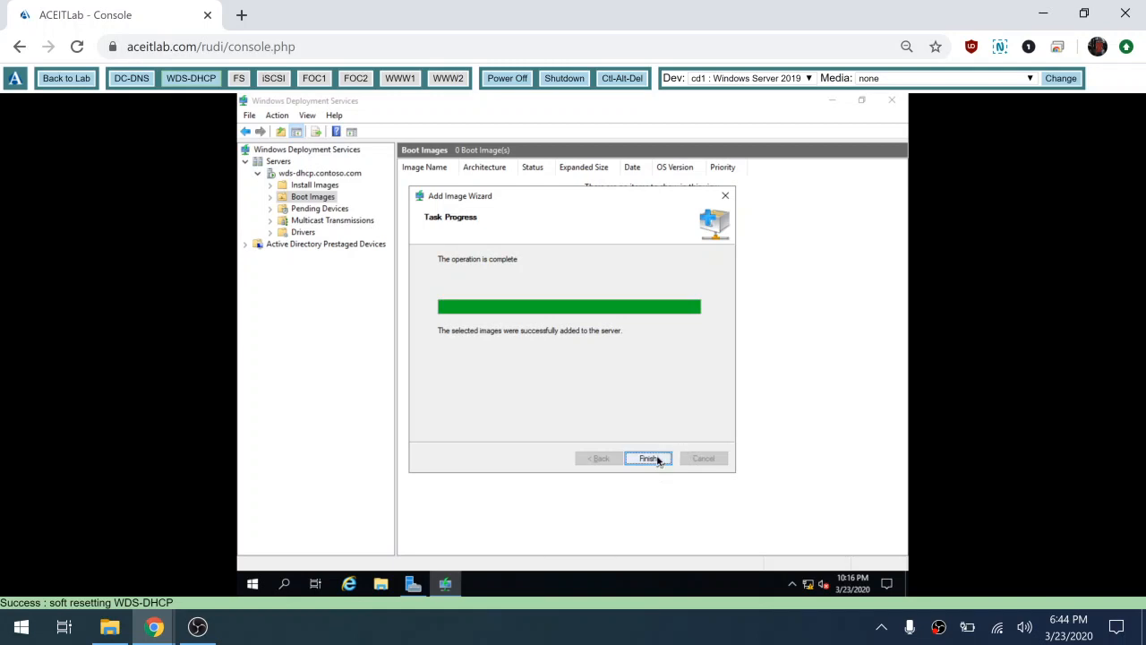
click(651, 459)
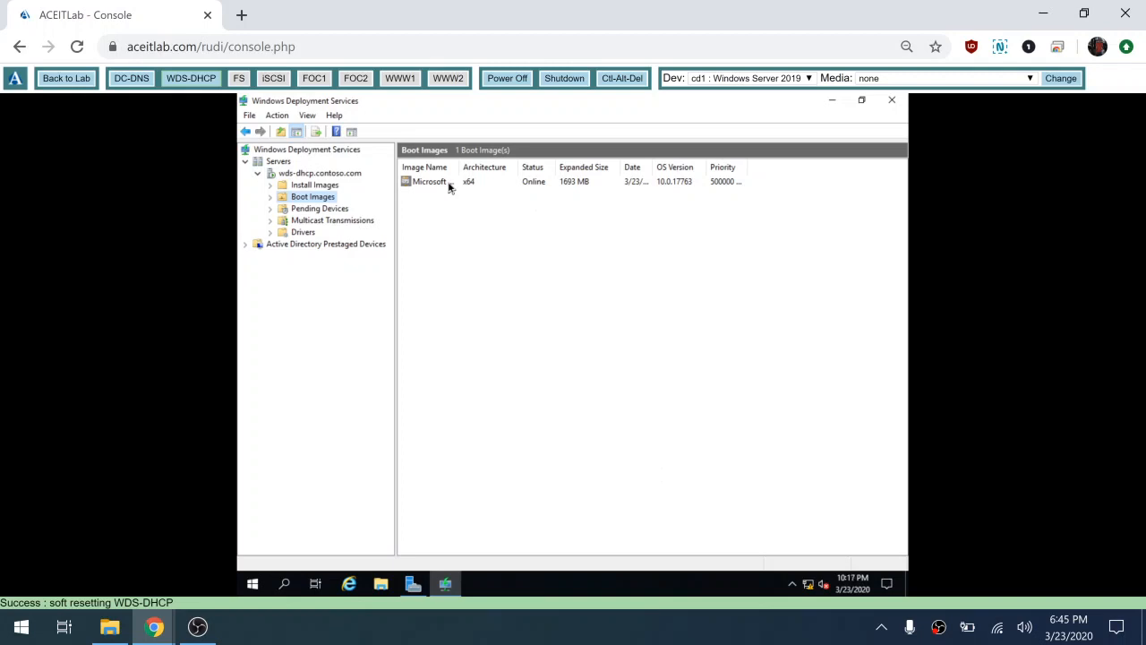
Step: Right-click the Microsoft Windows Setup (x64) boot image to show its actions
right_click(450, 186)
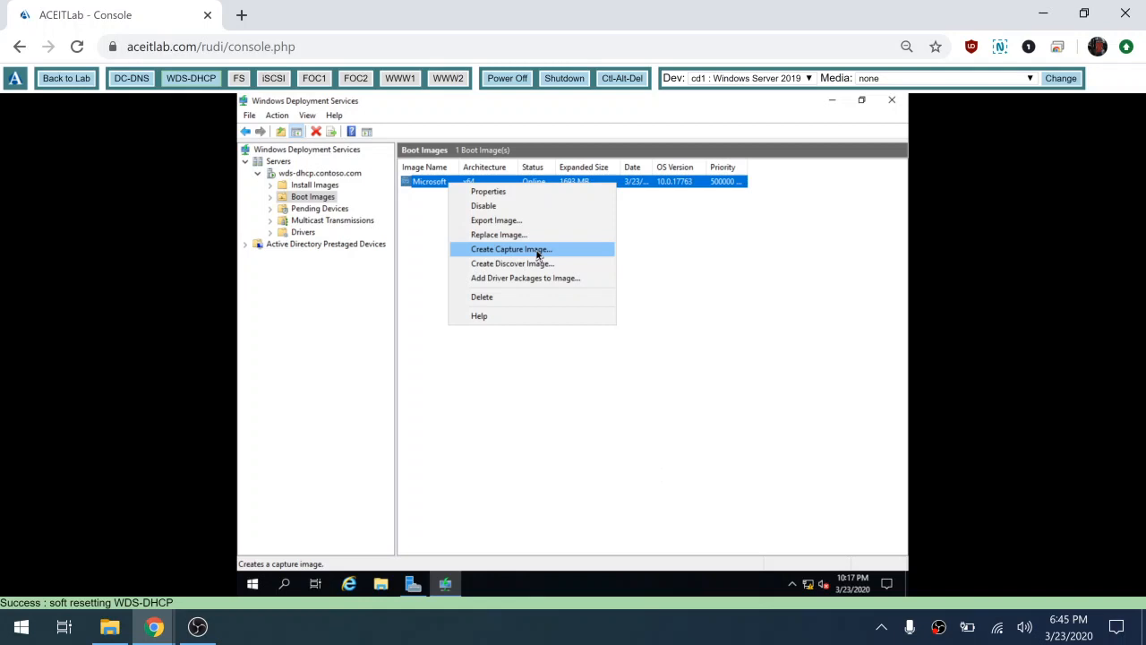
Step: Start Create Capture Image and rename the image to Microsoft Windows Capture (x64)
click(538, 250)
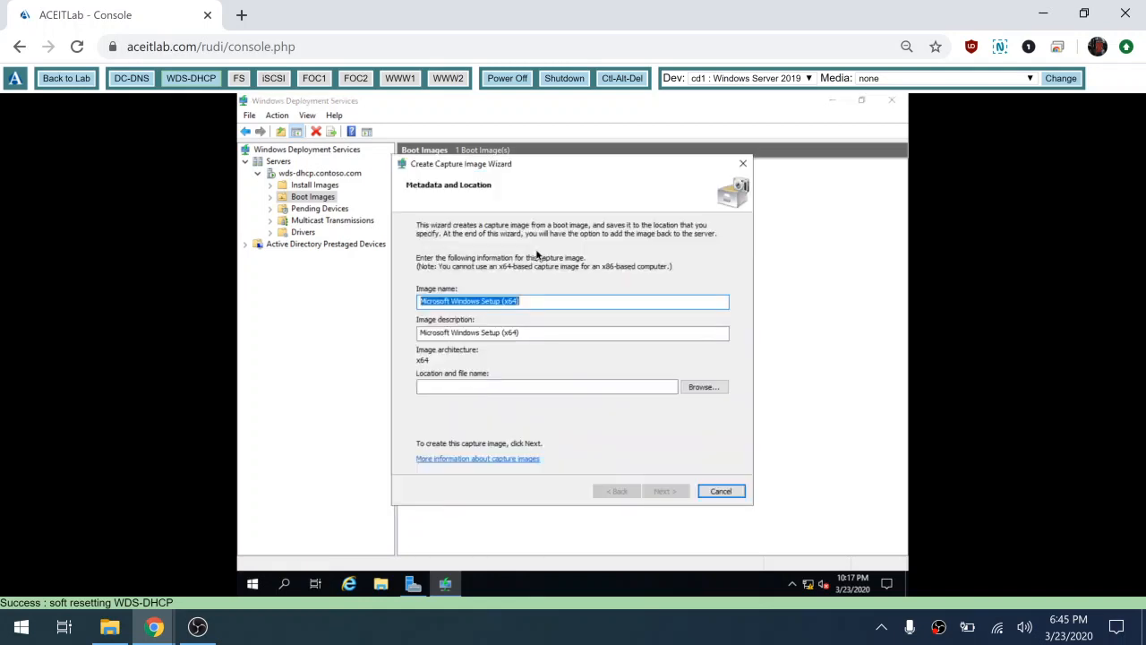
click(499, 302)
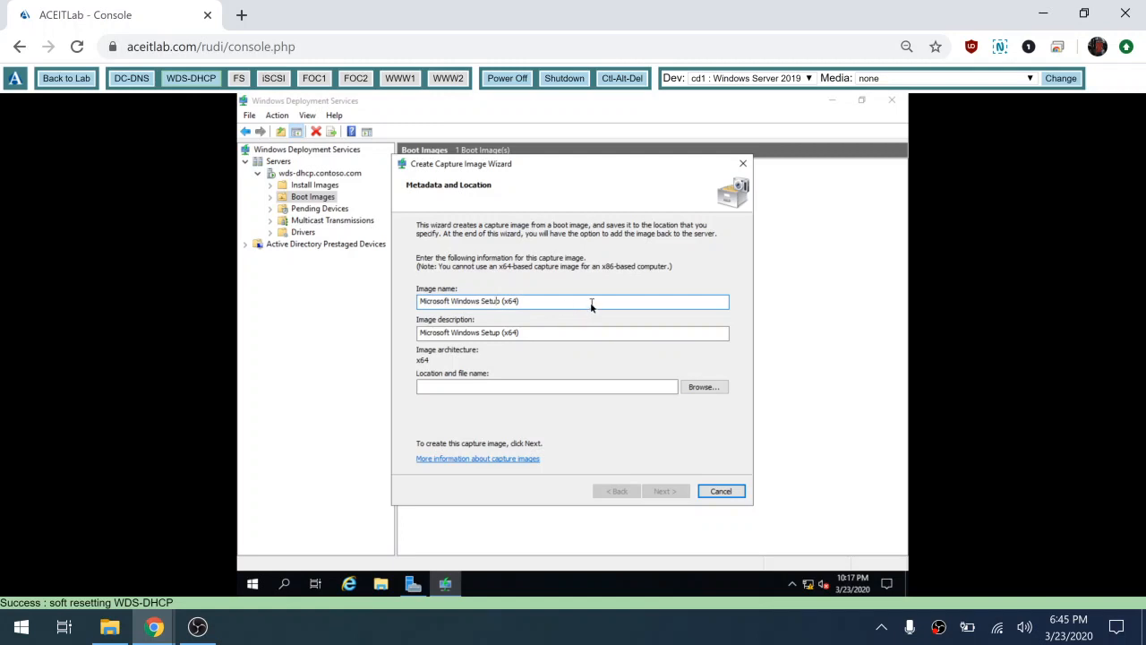
key(BackSpace)
key(BackSpace)
key(BackSpace)
key(BackSpace)
key(BackSpace)
text(cpture)
key(BackSpace)
key(BackSpace)
key(BackSpace)
key(BackSpace)
key(BackSpace)
Step: Change the description to Microsoft Windows Capture (x64) and fix the name's spacing
key(BackSpace)
text(Capture)
click(502, 334)
key(BackSpace)
key(BackSpace)
key(BackSpace)
key(BackSpace)
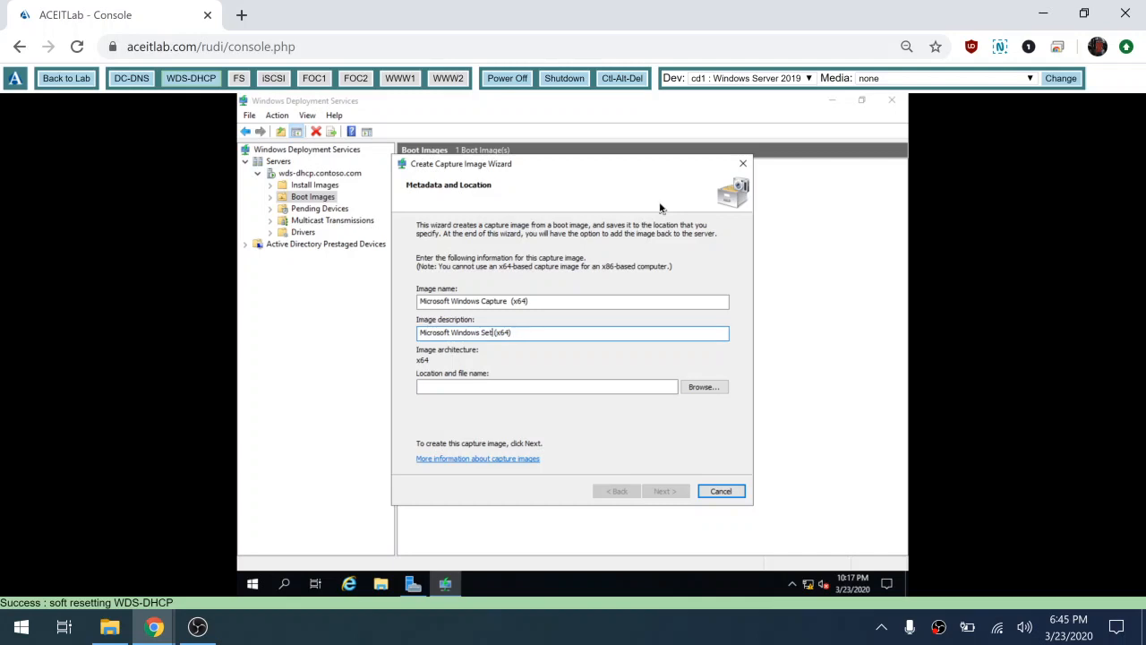
key(BackSpace)
text(Capture)
click(512, 302)
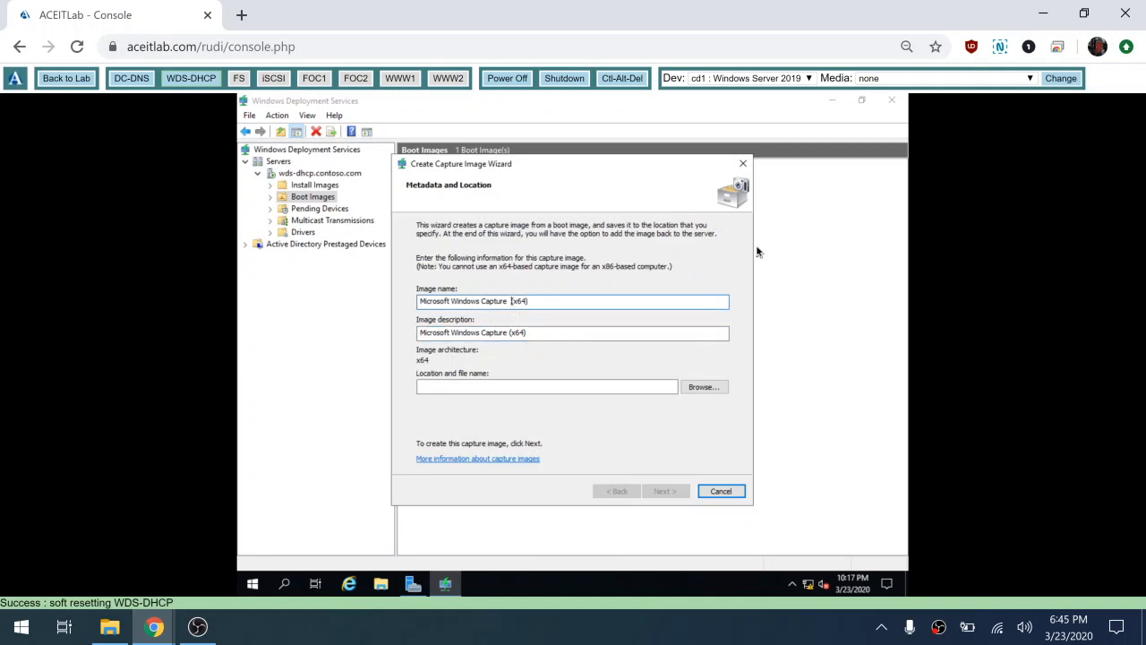
key(BackSpace)
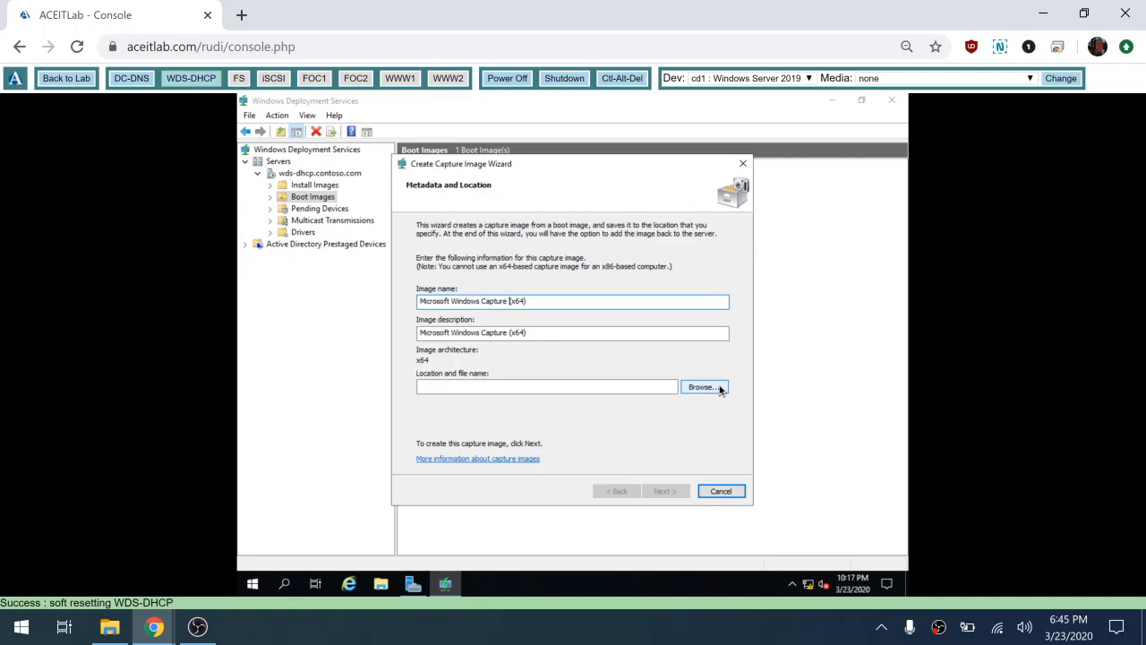
Step: Set the capture file location to C:\Users\administrator.CONTOSO\Documents\capture.wim
click(703, 387)
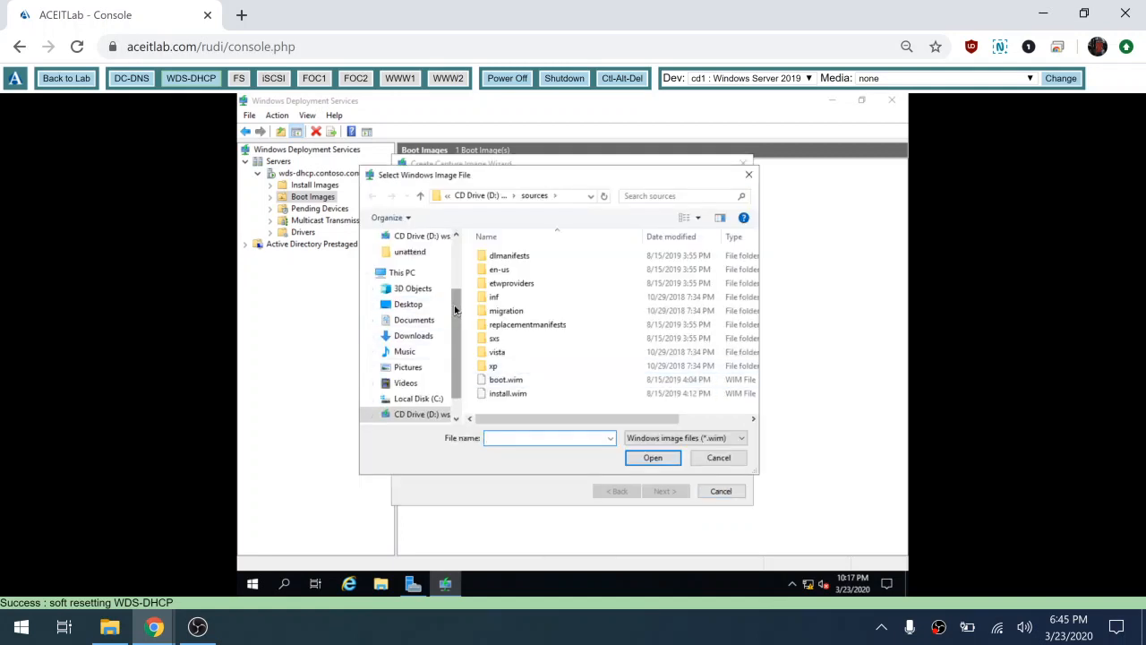
drag(455, 308, 453, 249)
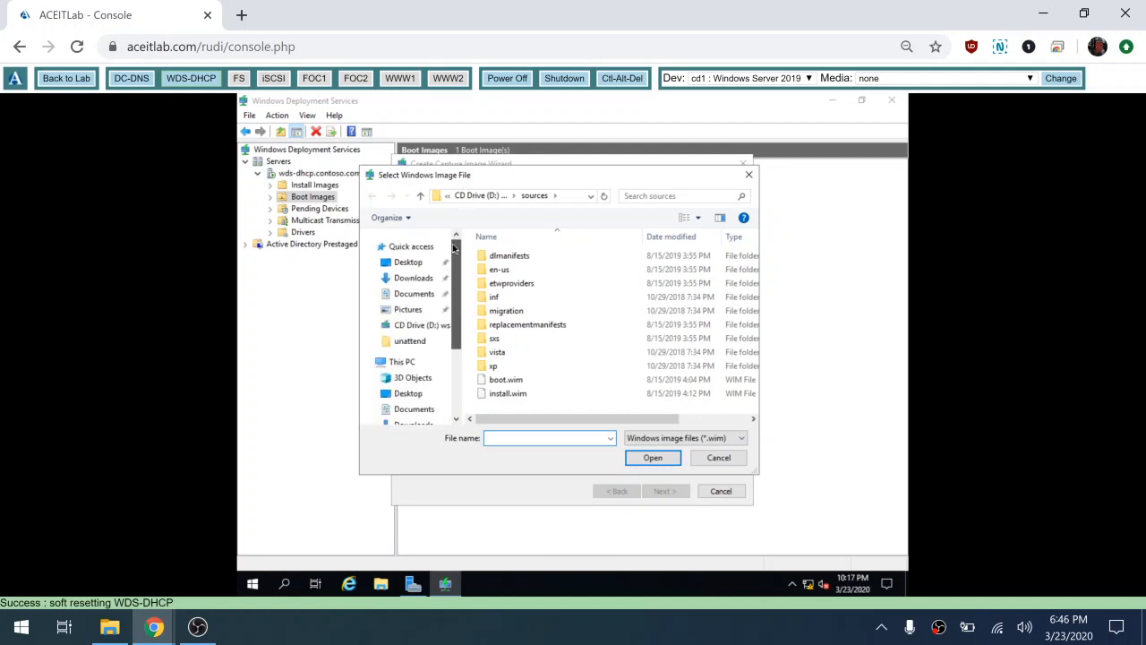
click(413, 296)
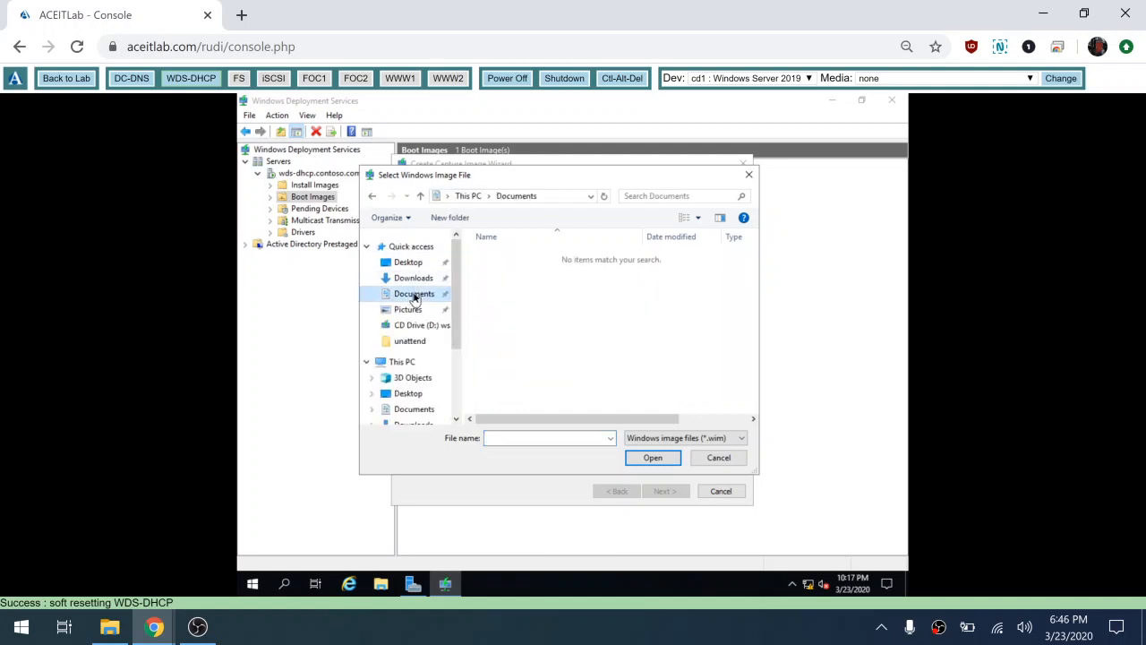
click(535, 440)
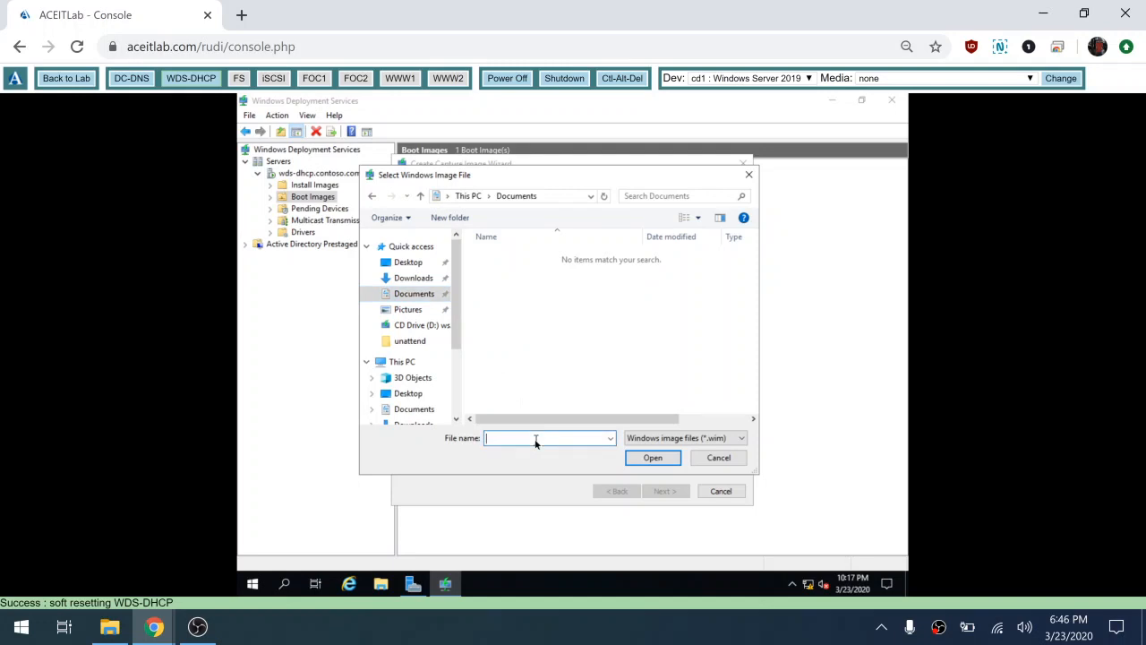
text(capture)
click(654, 458)
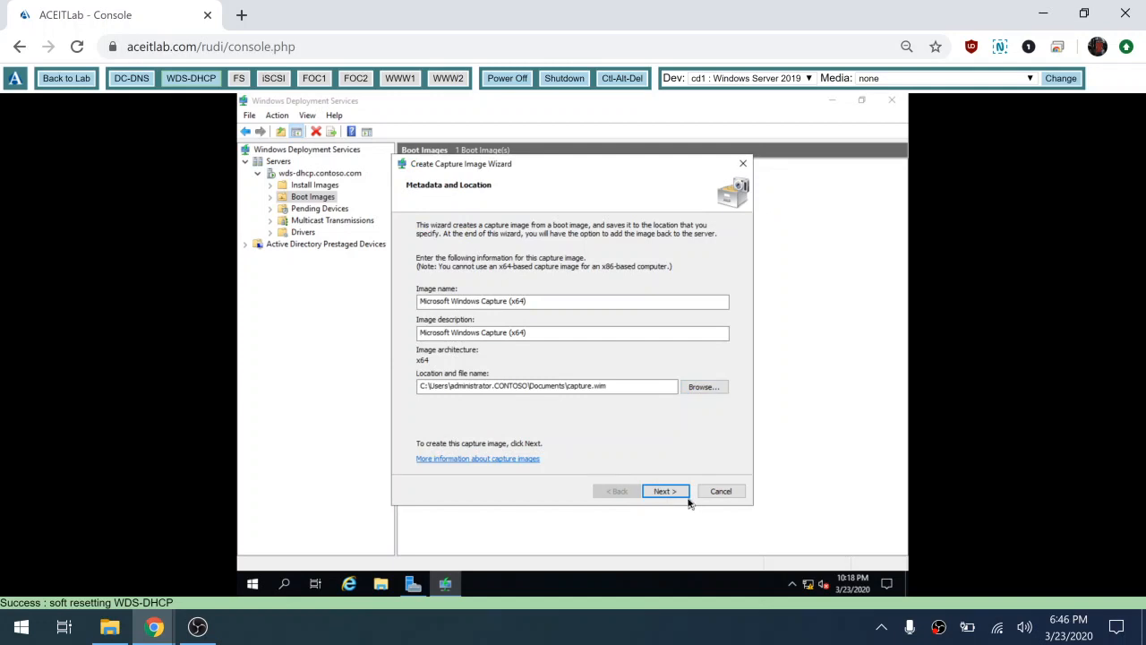
Step: Create the capture image and tick 'Add image to the Windows Deployment Server now'
click(669, 493)
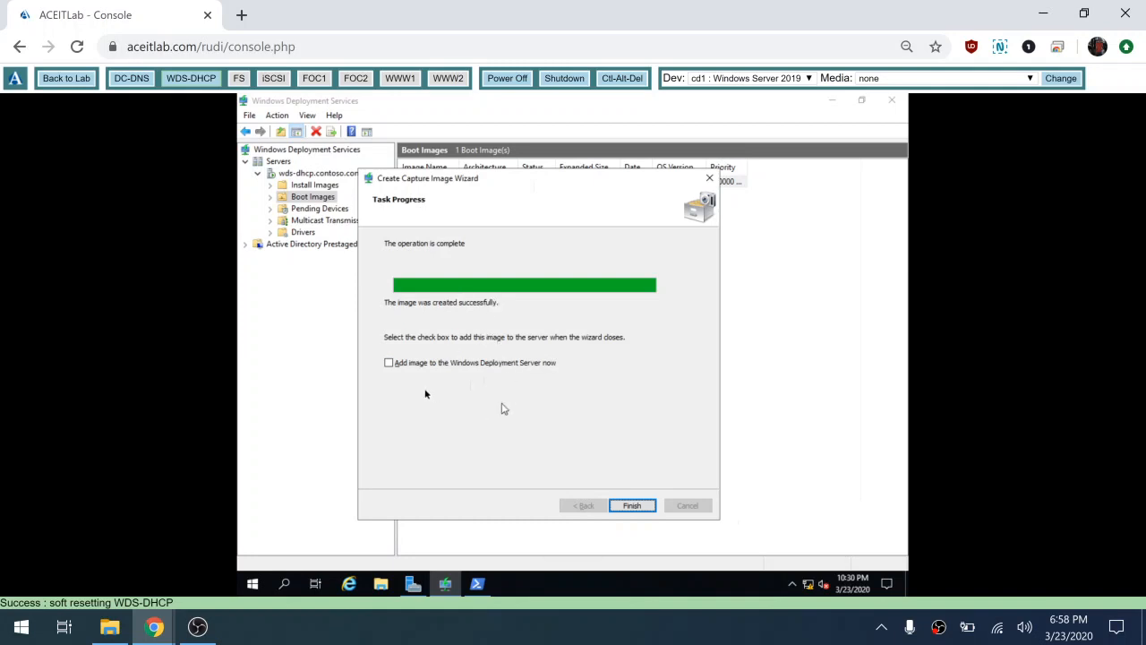
click(390, 364)
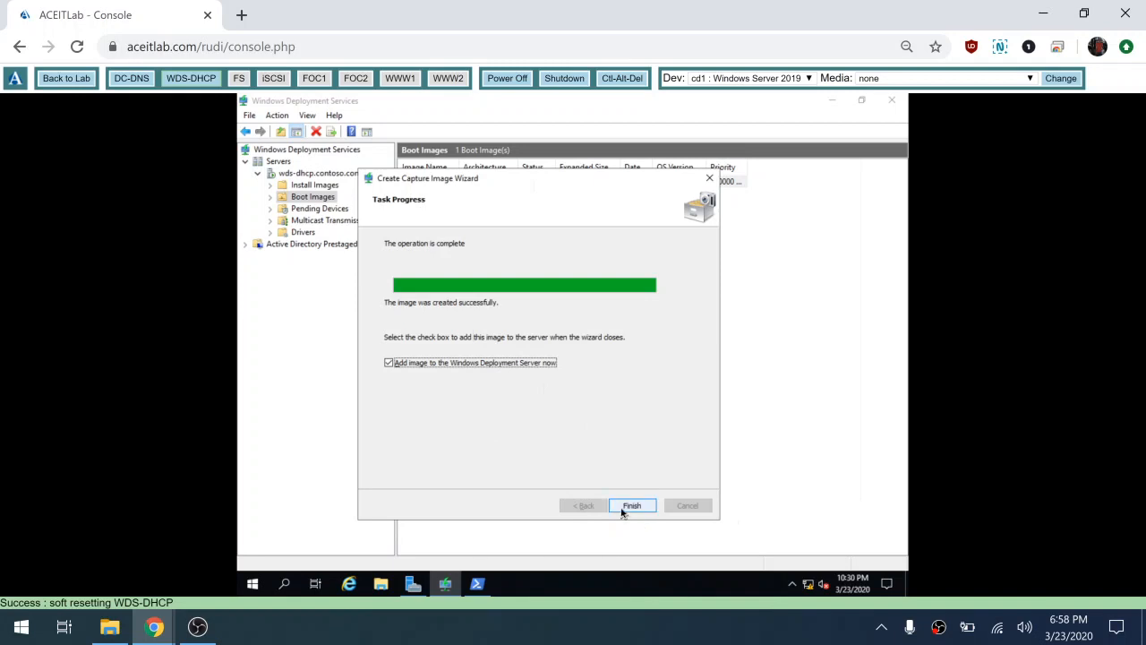
Step: Add capture.wim to the server as Microsoft Windows Capture (x64), accepting the defaults
click(631, 506)
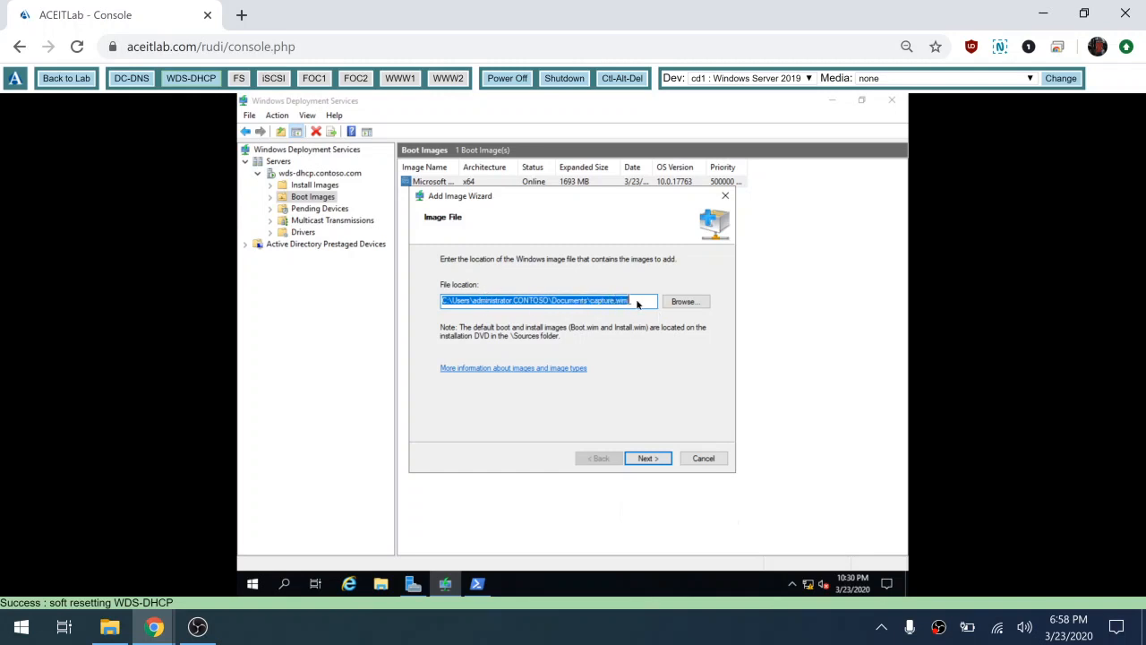
click(648, 459)
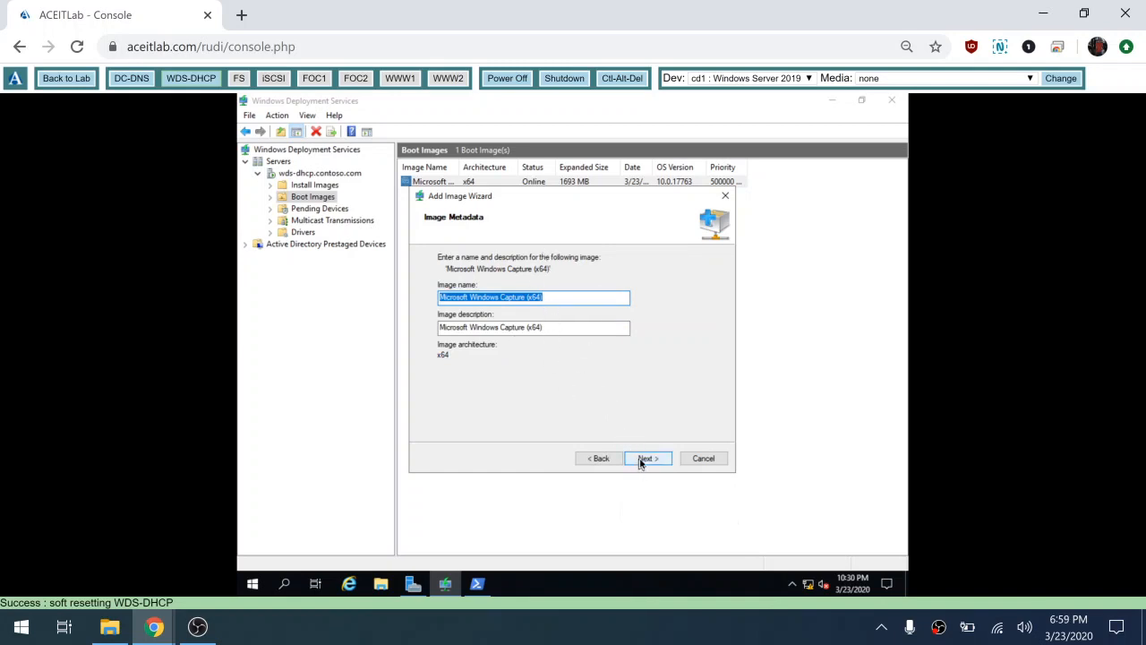
click(648, 458)
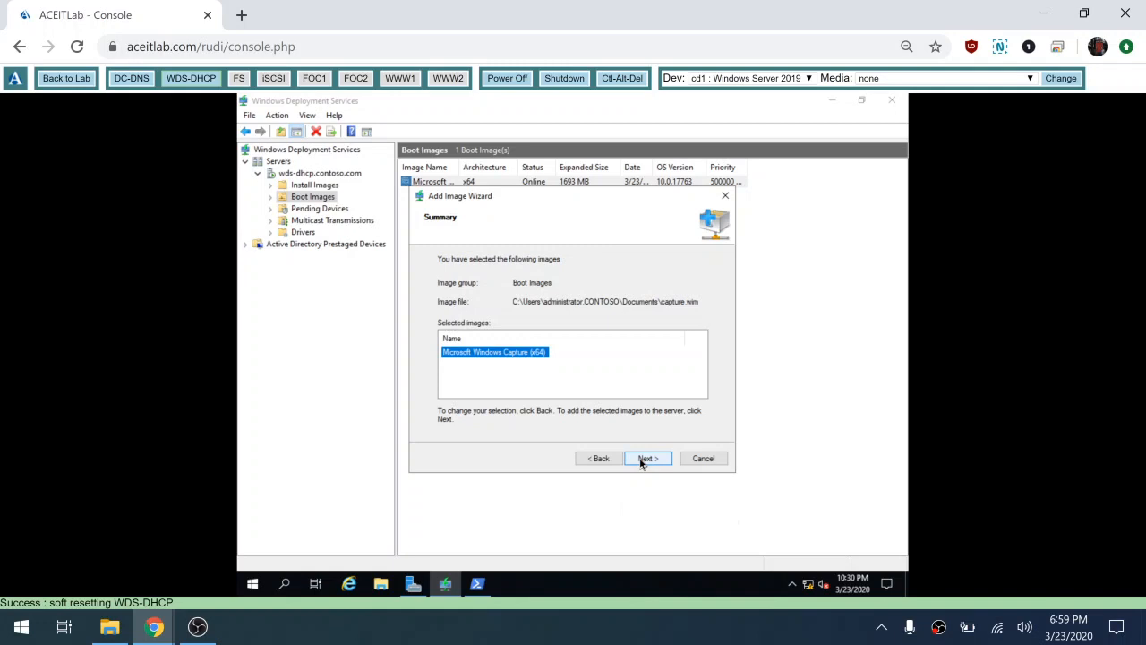
click(647, 458)
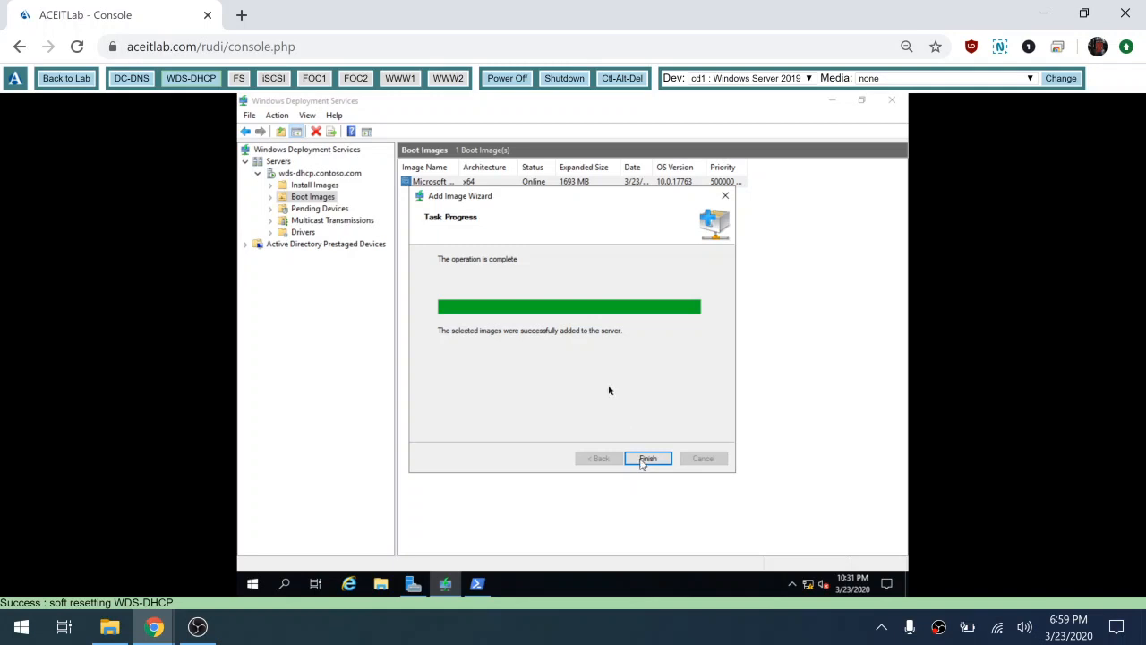
click(648, 459)
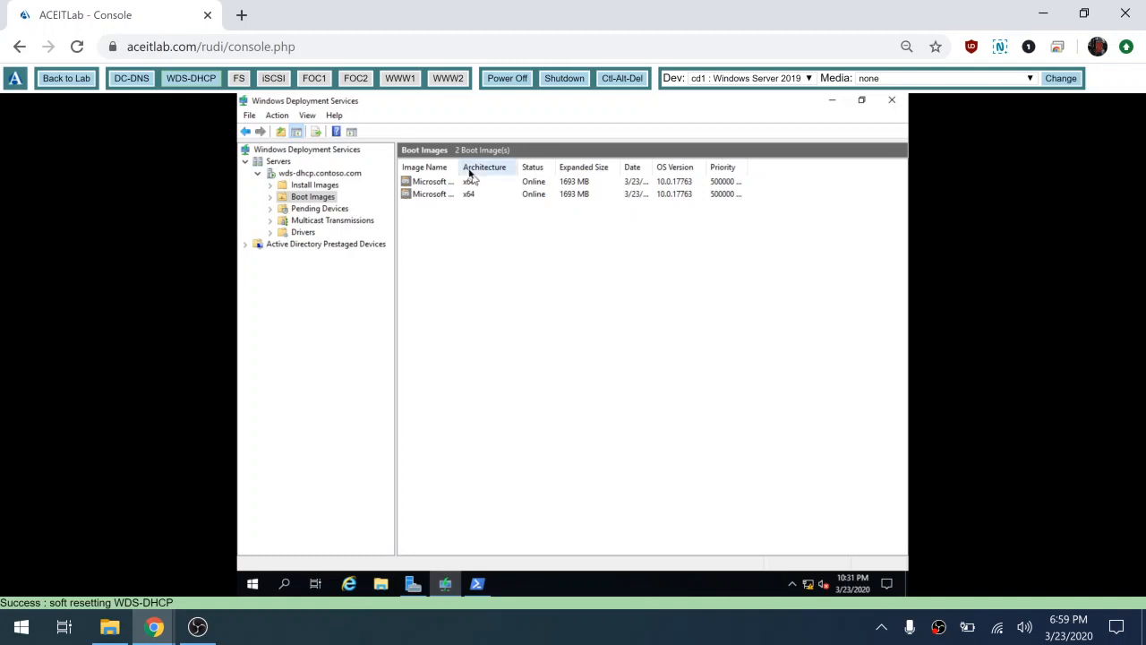
Step: Widen the Image Name column to show the boot images' full names, then view the empty Install Images folder
drag(458, 167, 584, 167)
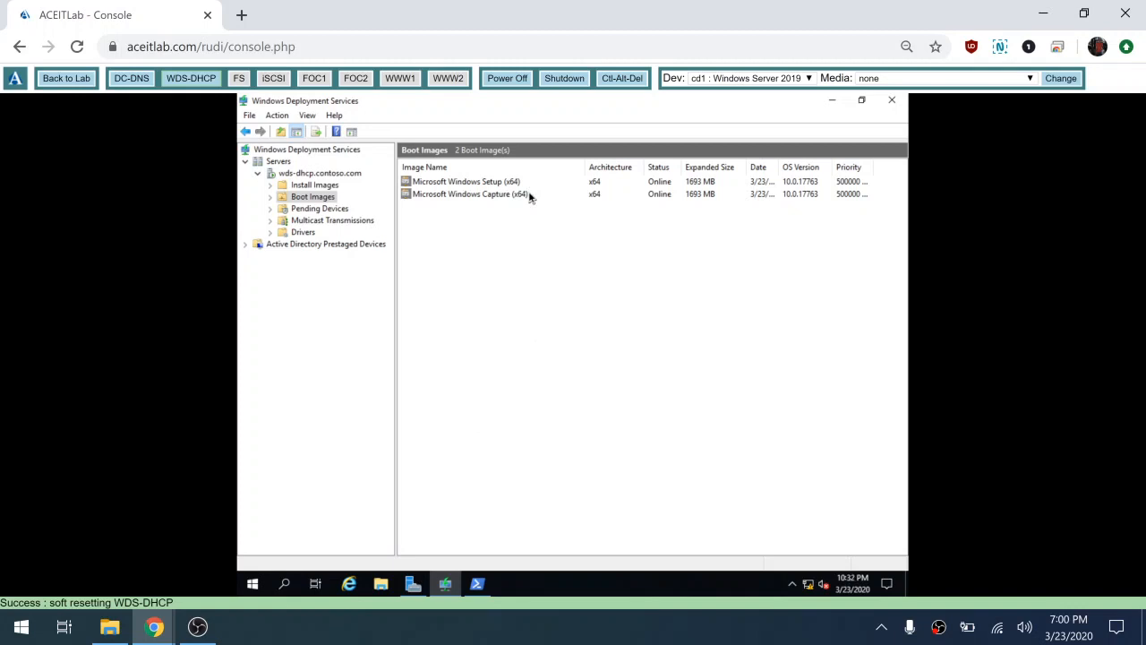
click(327, 186)
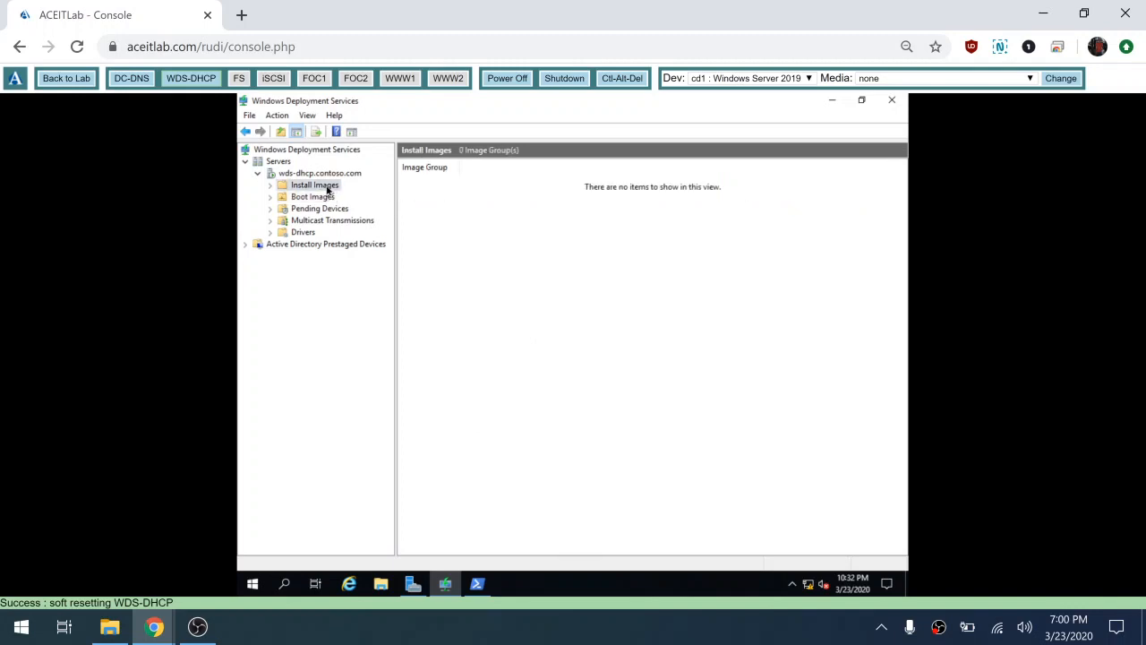
Step: Start the Add Install Image wizard from Install Images with the new image group ImageGroup1
right_click(328, 189)
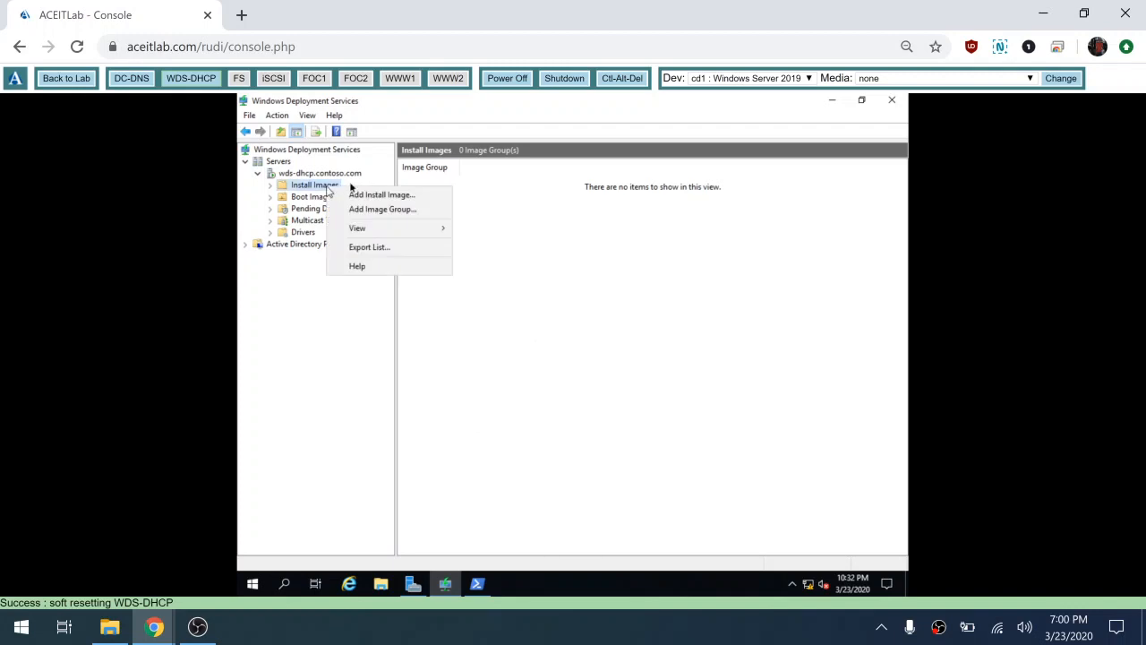
click(381, 195)
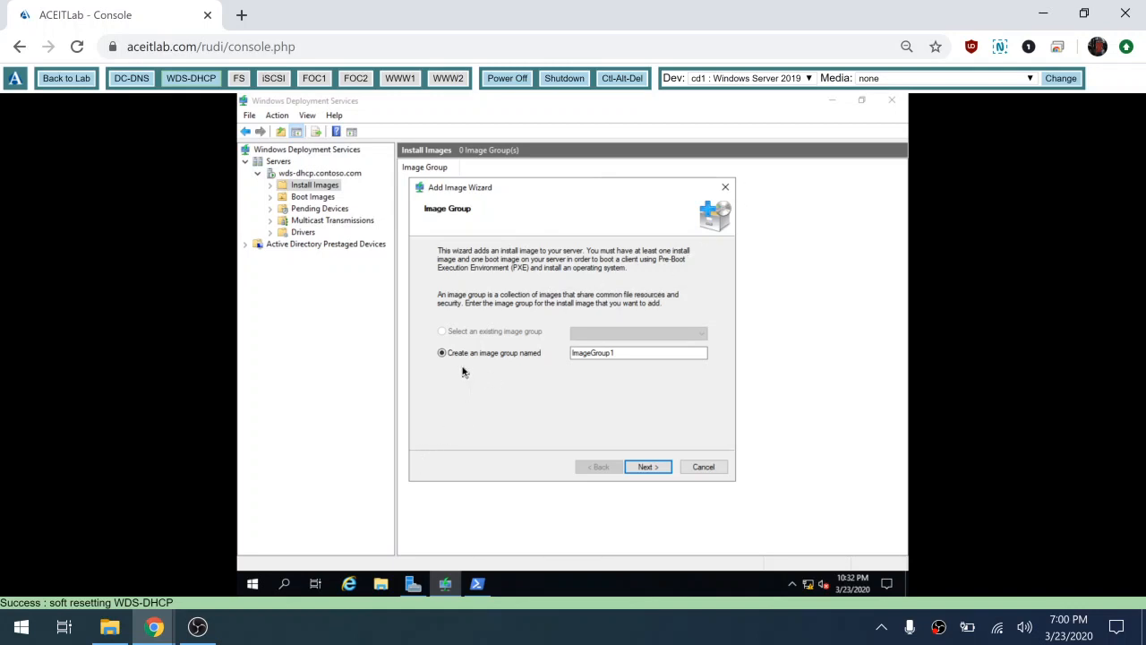
click(607, 356)
click(380, 584)
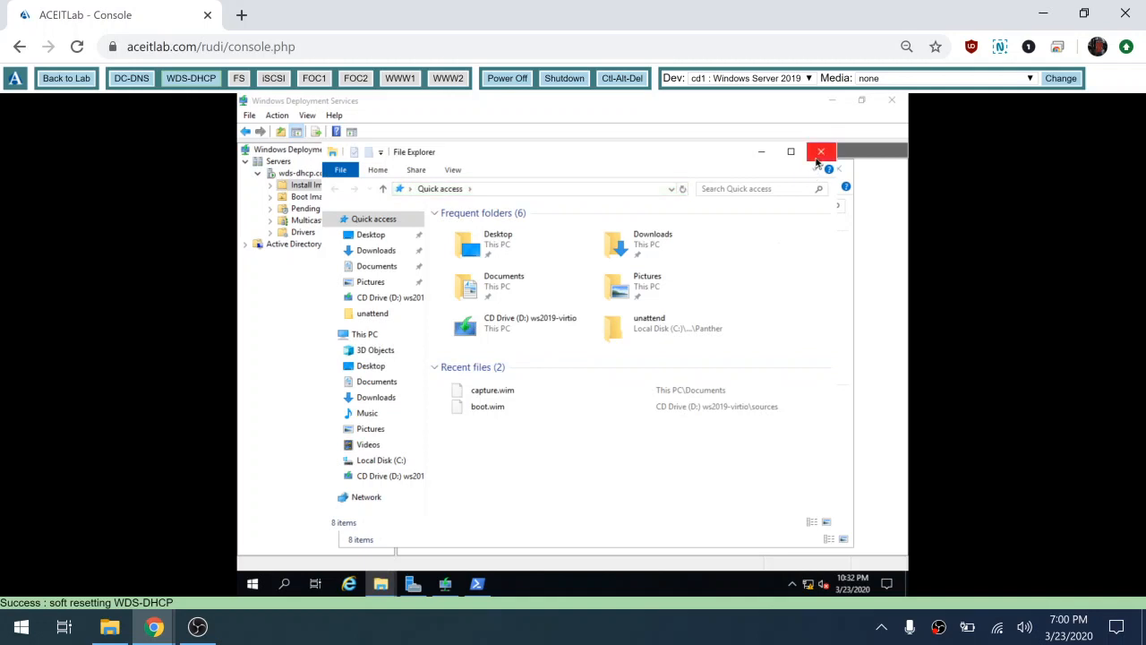
click(817, 158)
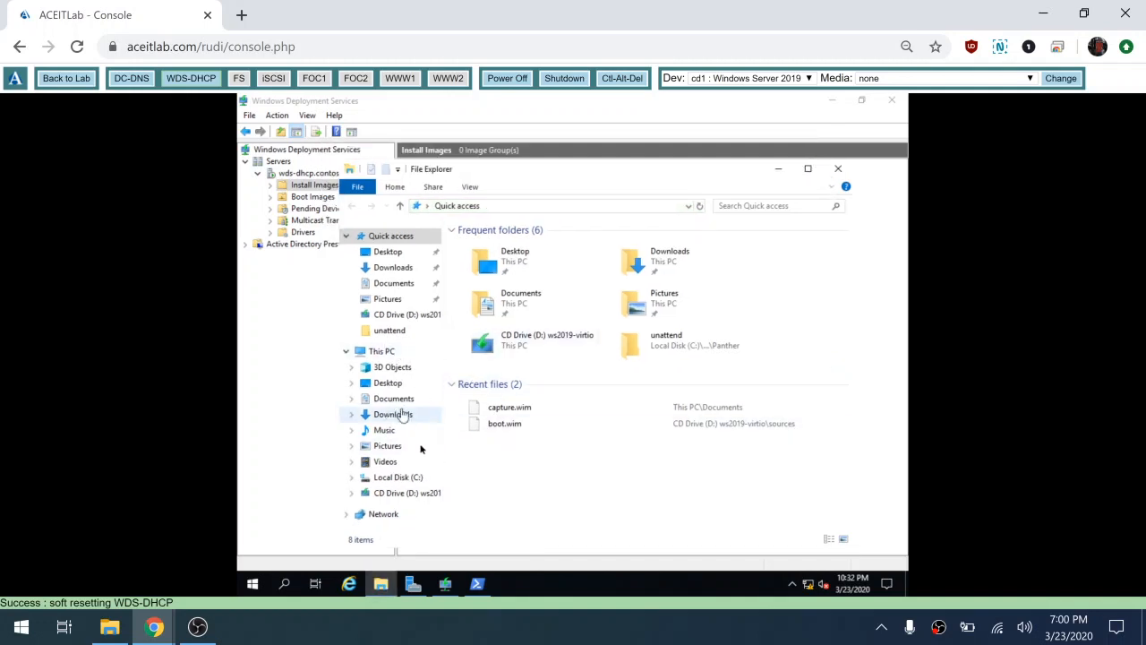
click(403, 479)
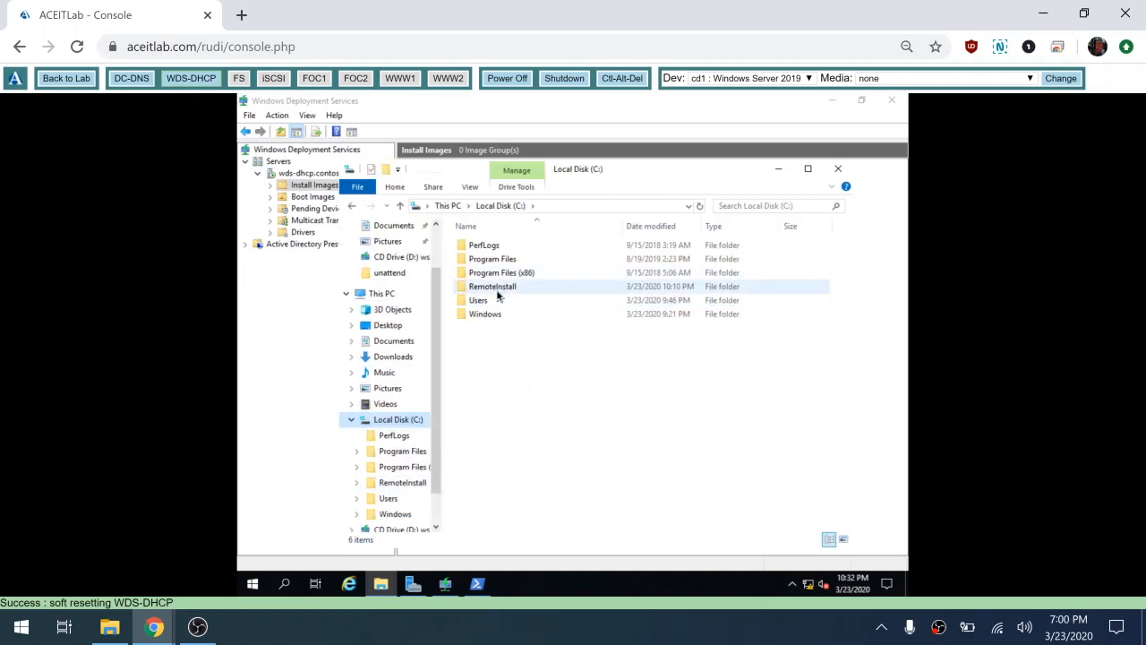
double_click(495, 288)
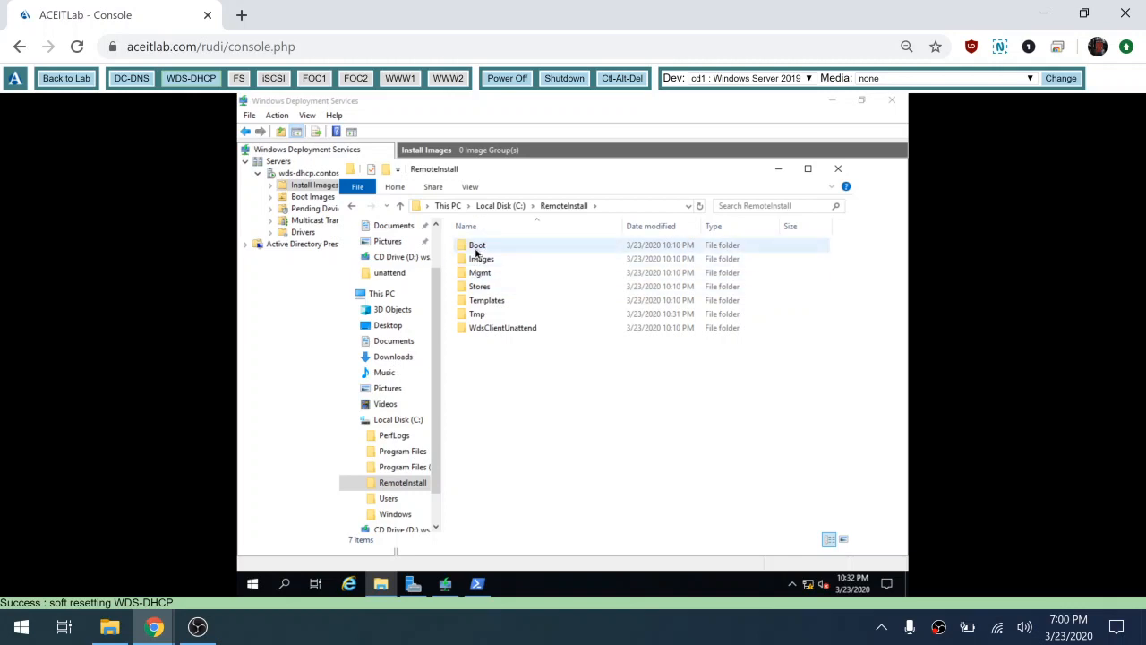
click(475, 249)
double_click(475, 249)
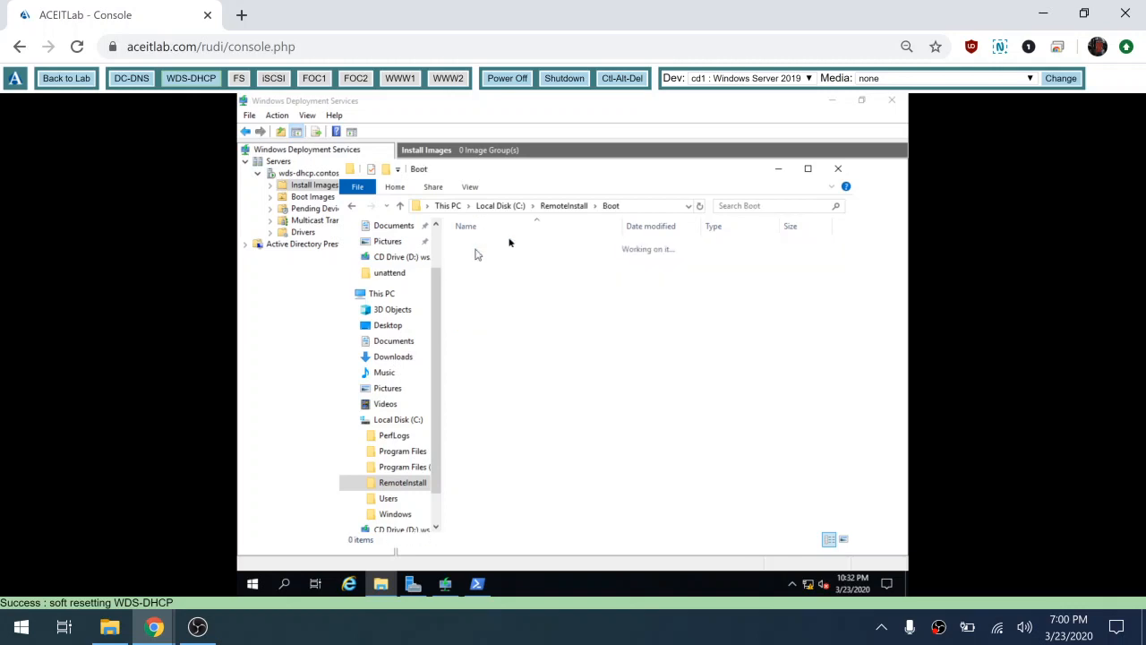
click(556, 208)
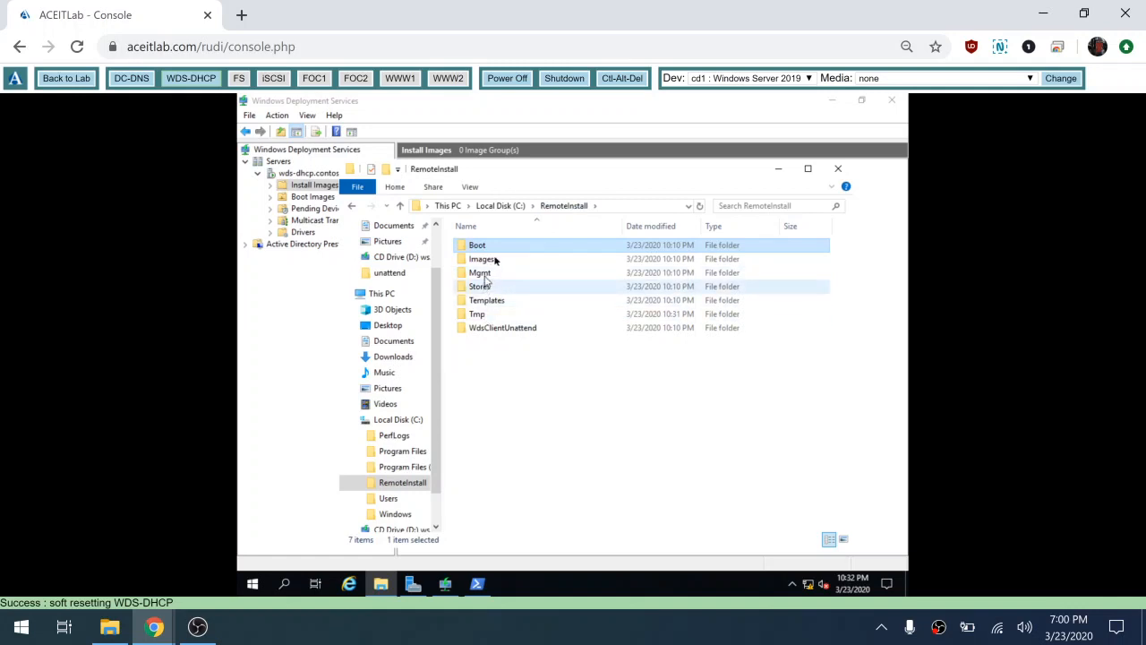
double_click(490, 266)
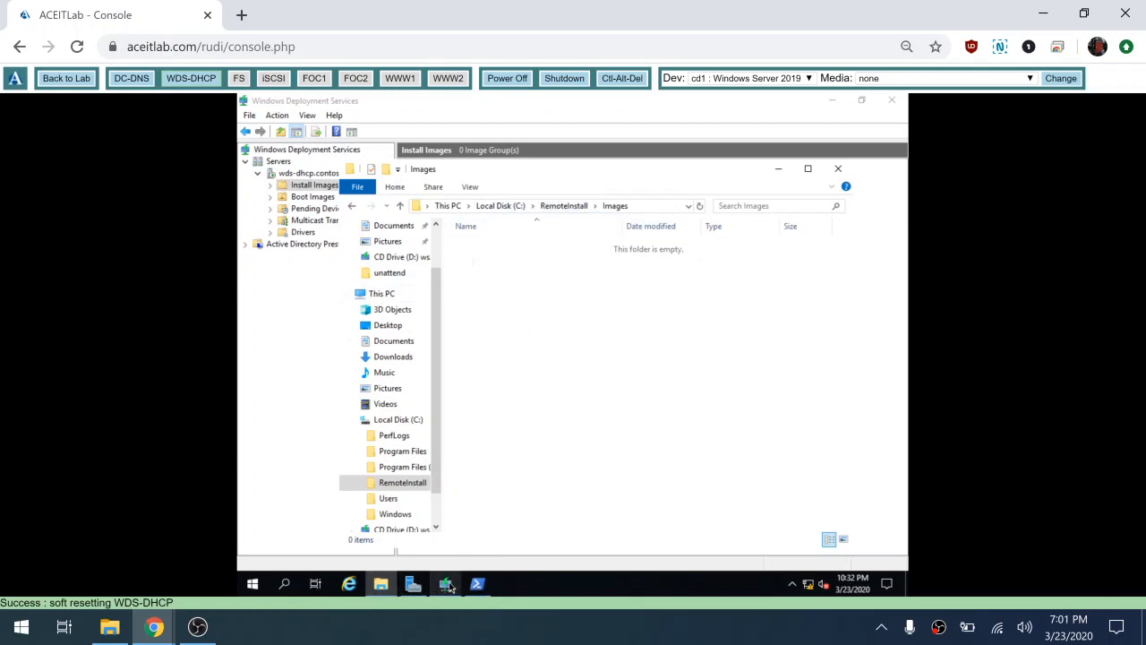
click(446, 584)
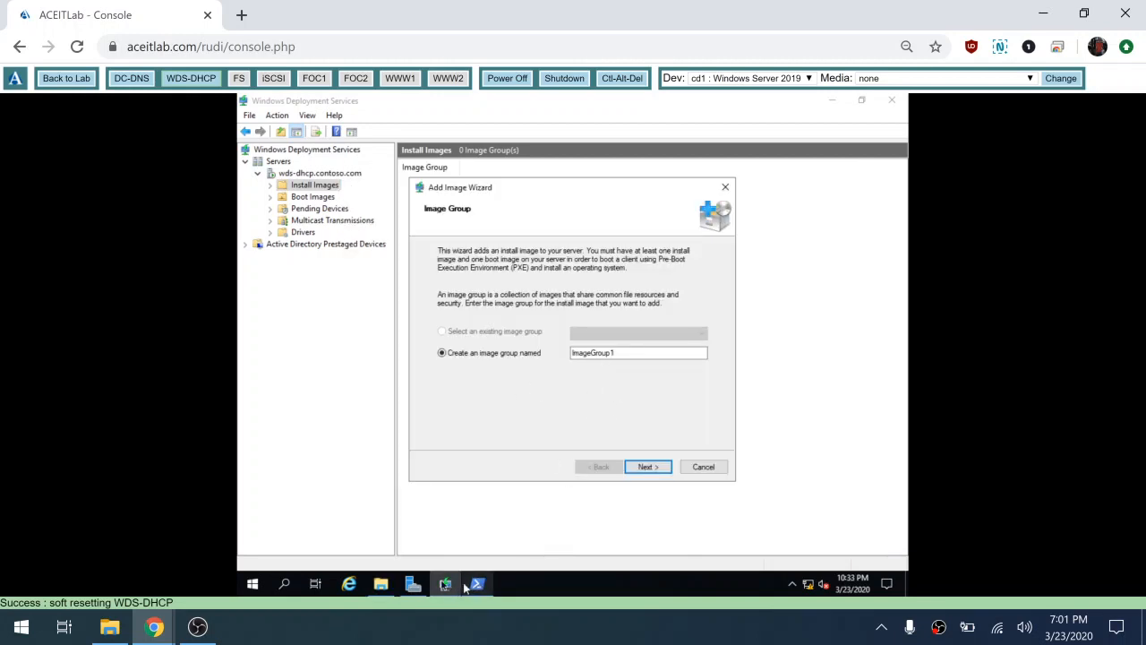
Step: Close the empty Images folder window and accept ImageGroup1 as the image group
click(391, 584)
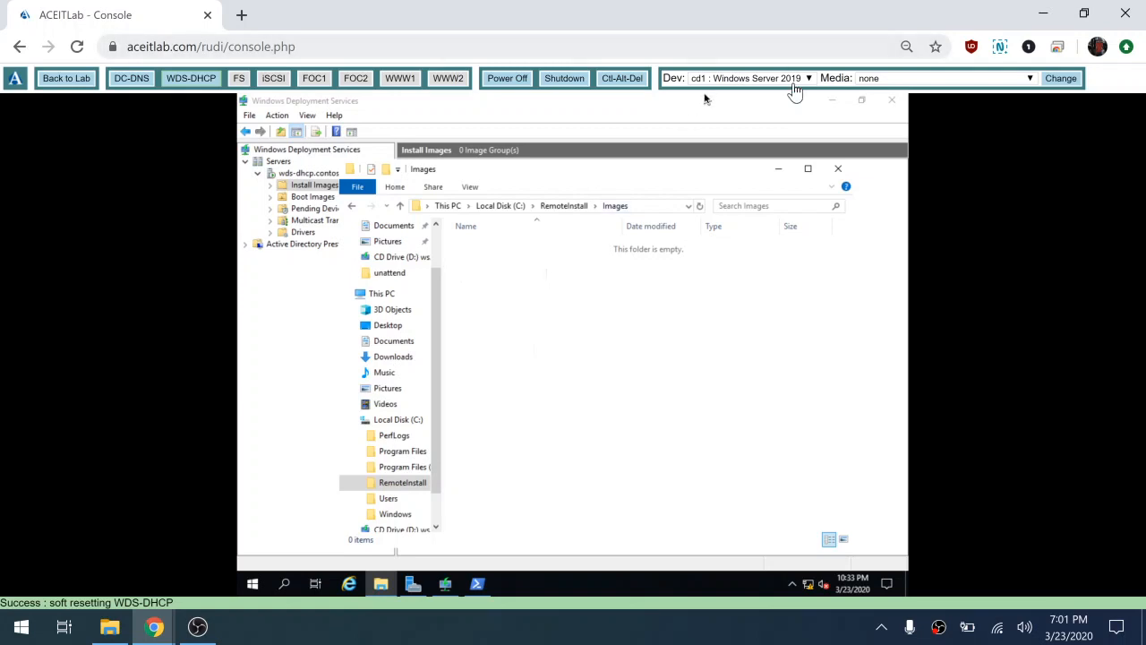
click(838, 169)
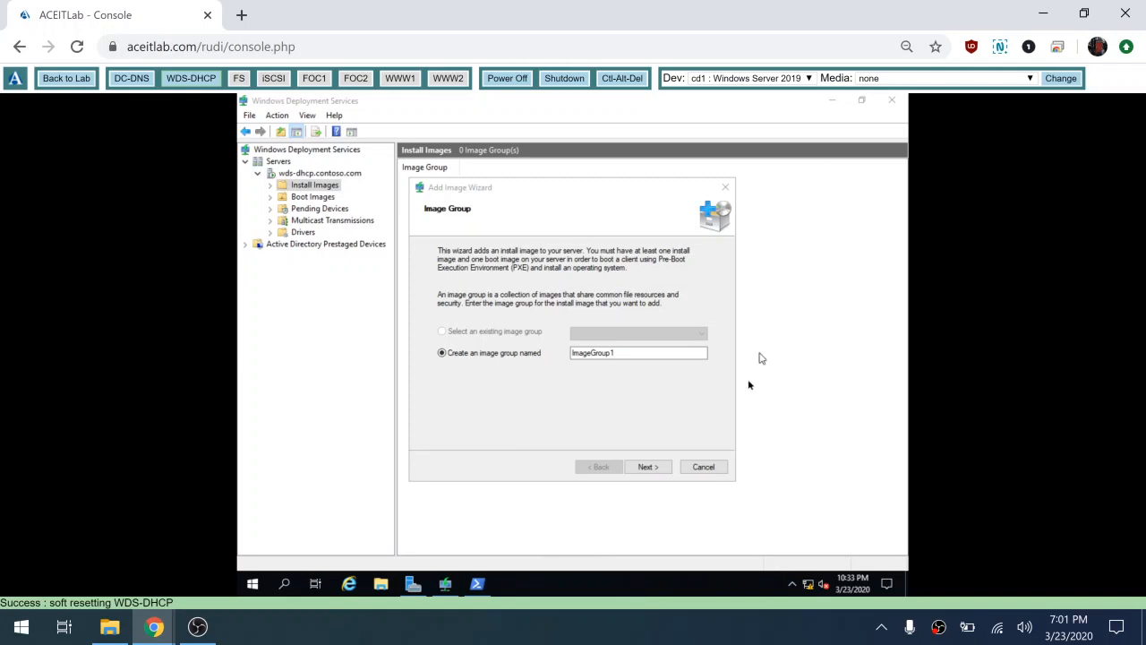
click(648, 467)
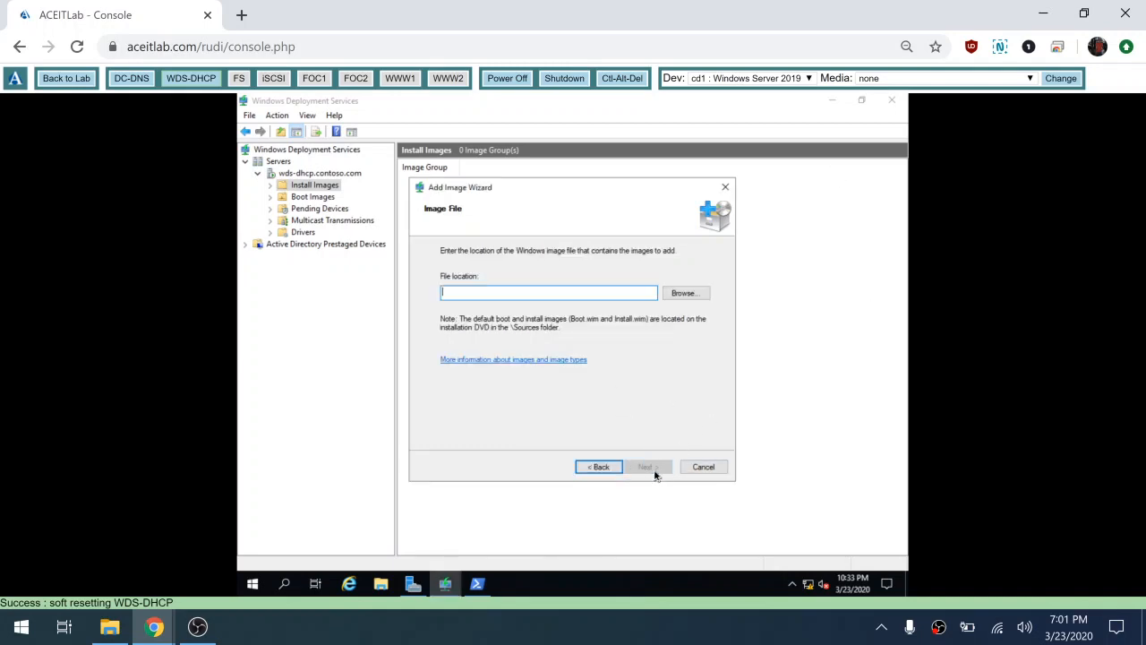
Step: Choose D:\sources\install.wim as the image file and list its four Windows Server 2019 images
click(685, 293)
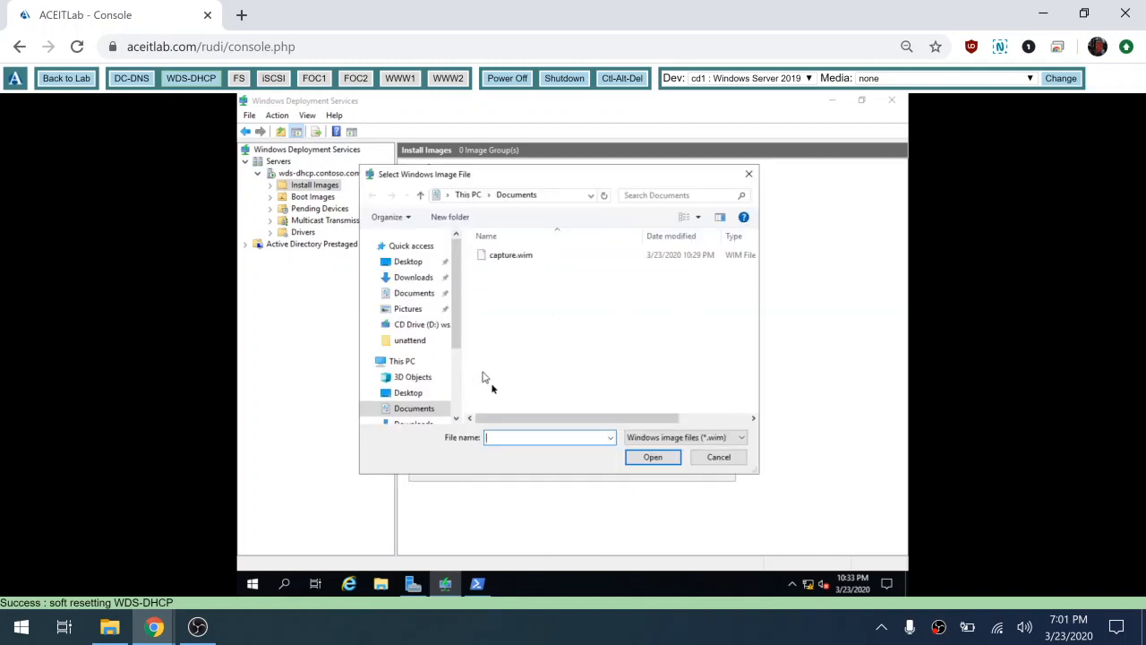
click(457, 399)
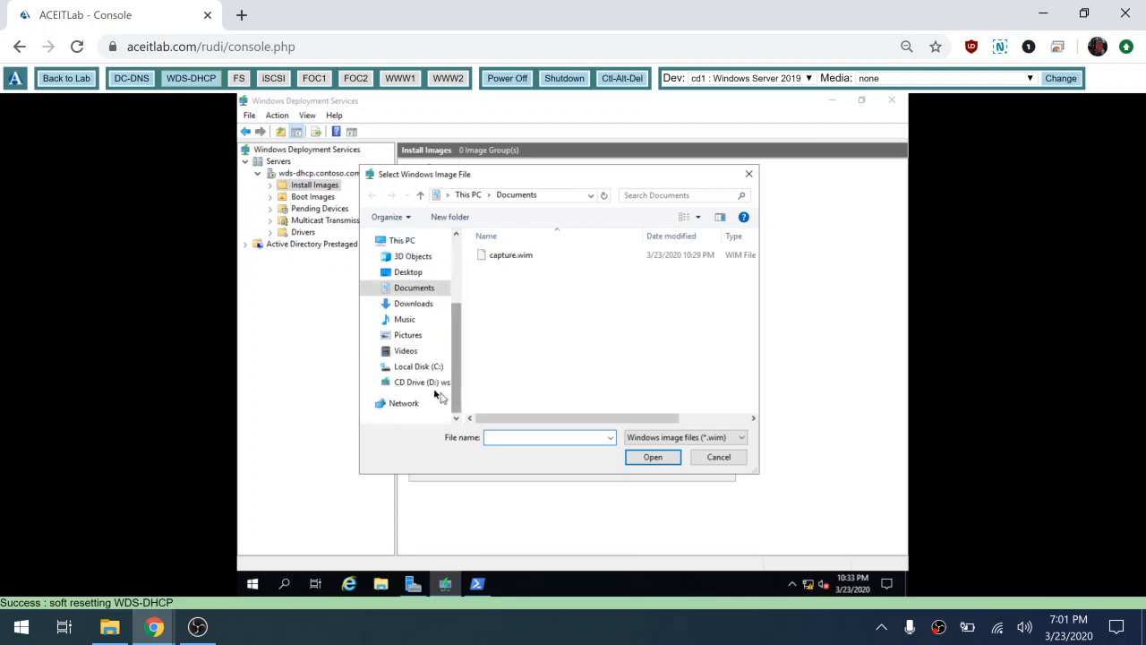
click(435, 382)
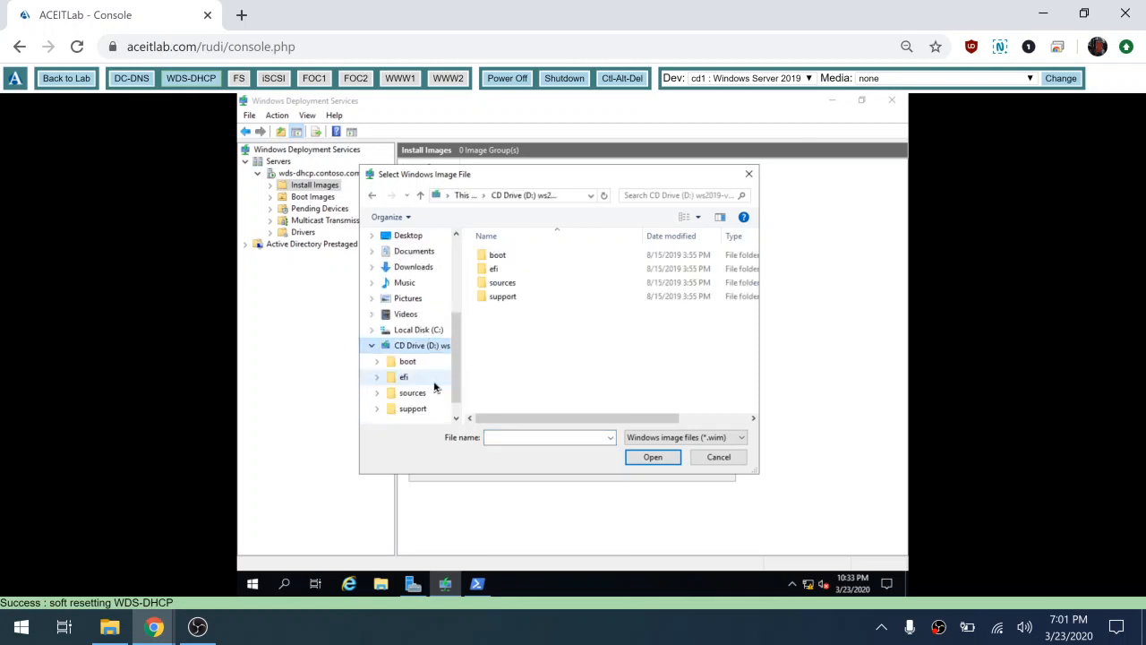
double_click(519, 285)
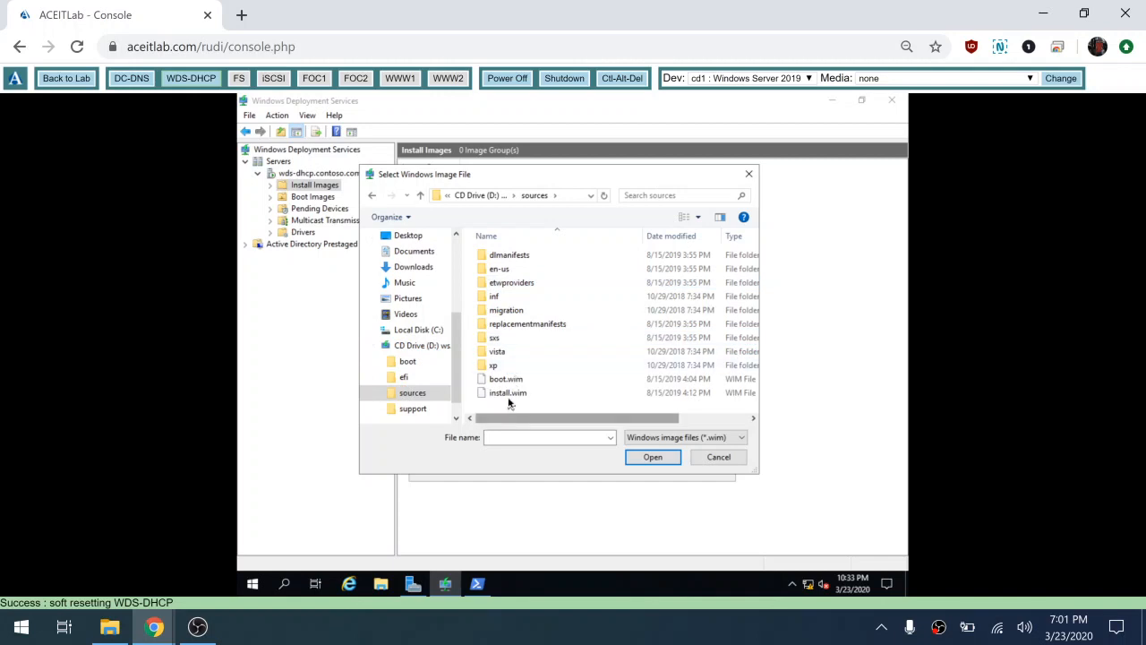
click(508, 399)
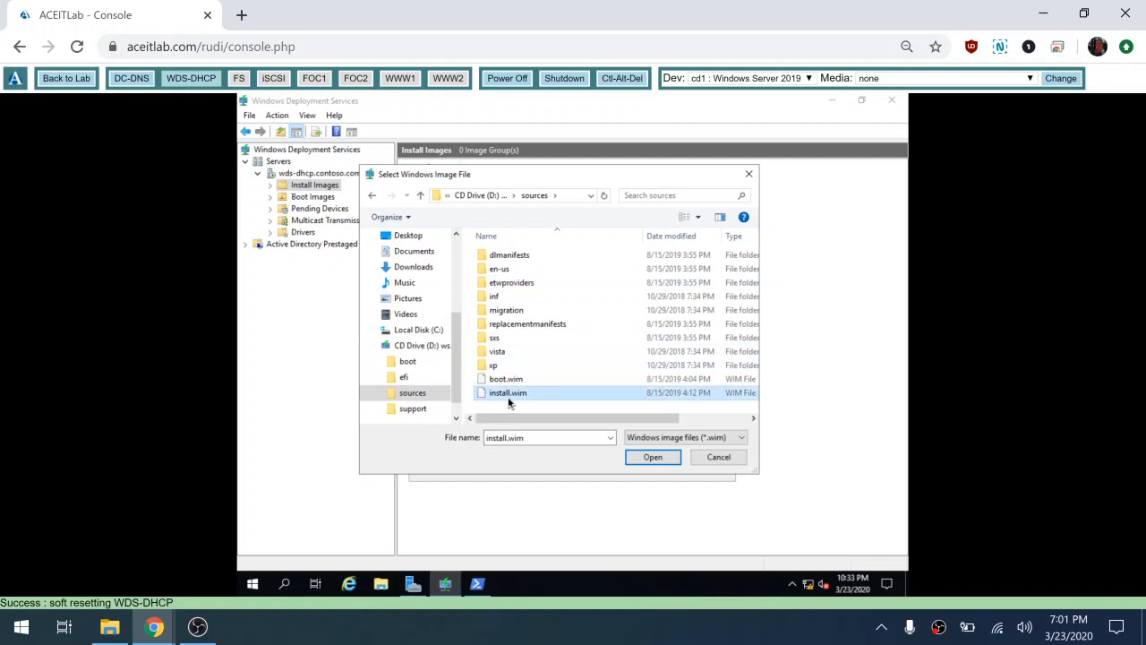
click(652, 457)
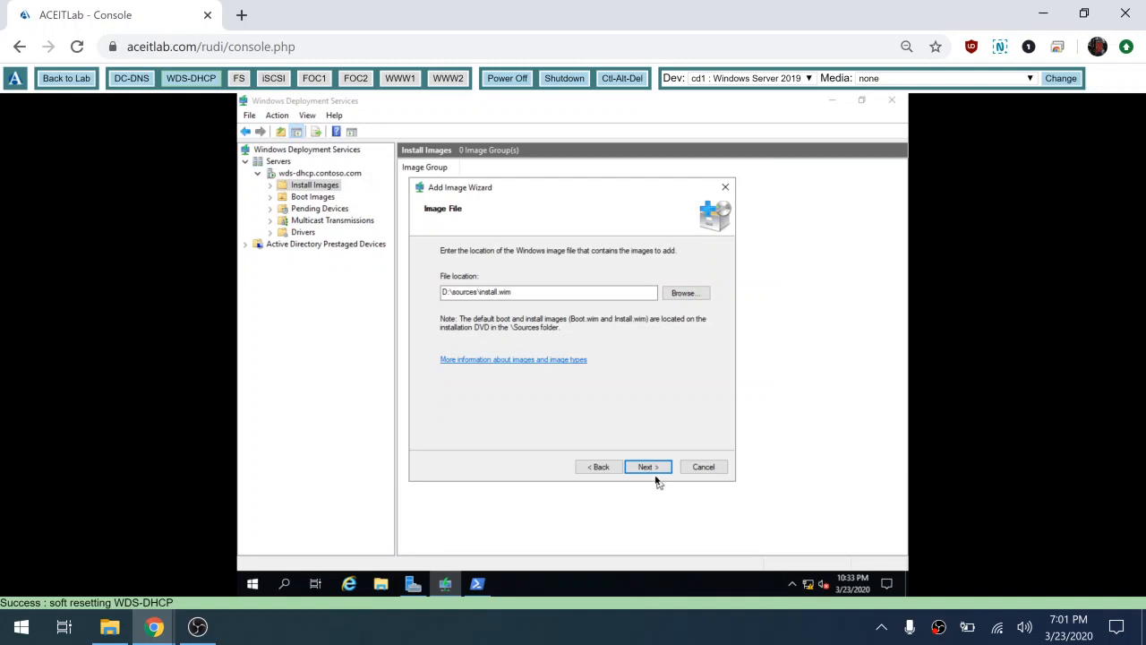
click(648, 467)
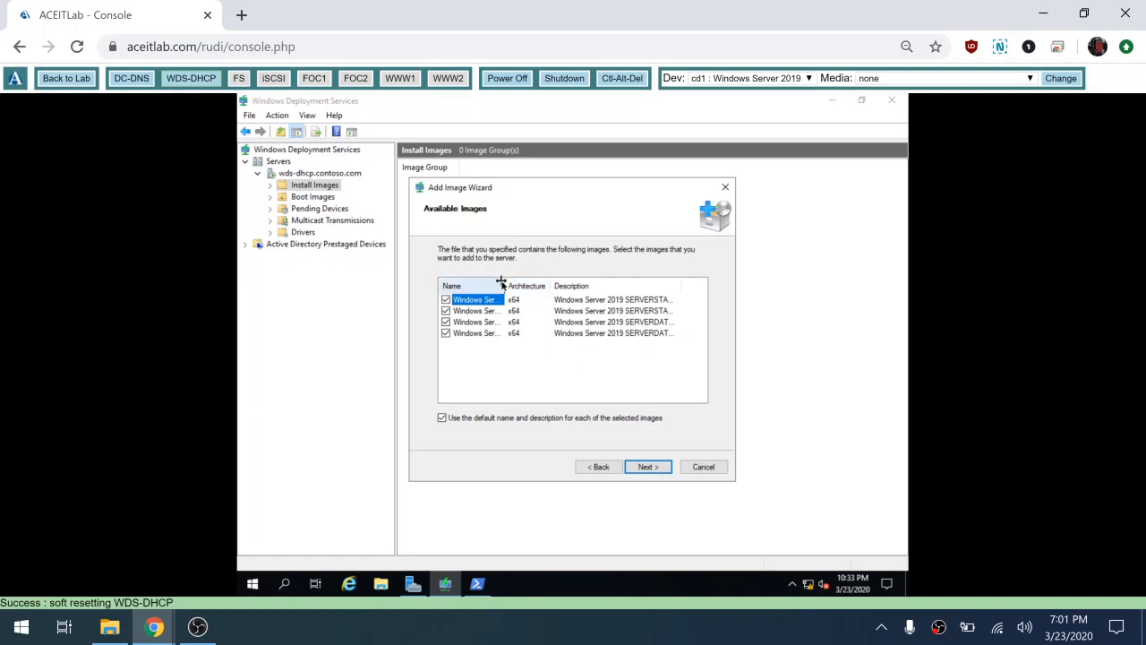
Step: Uncheck every image except Windows Server 2019 SERVERSTANDARD and add it to ImageGroup1
drag(502, 283, 588, 283)
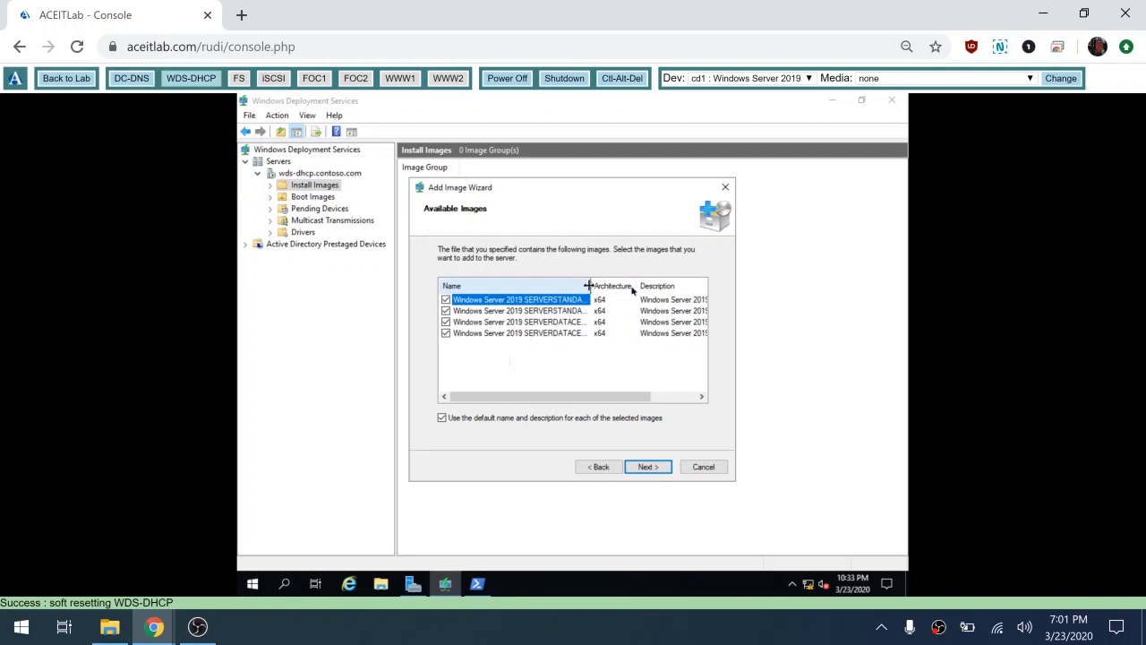
drag(588, 285, 652, 281)
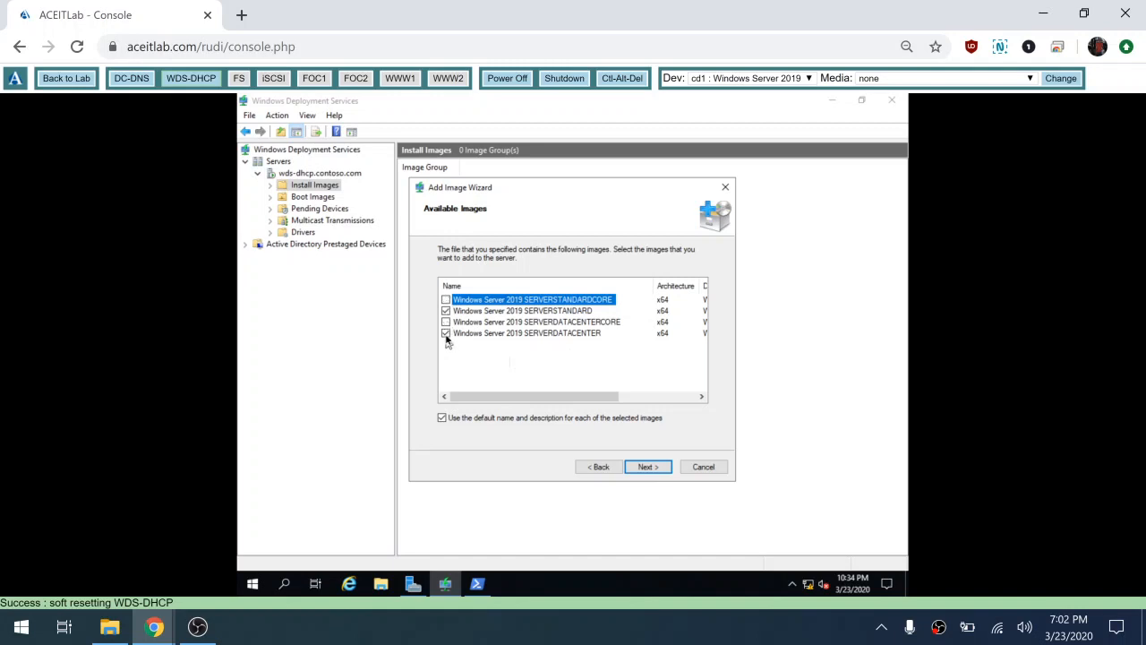
click(447, 335)
click(648, 467)
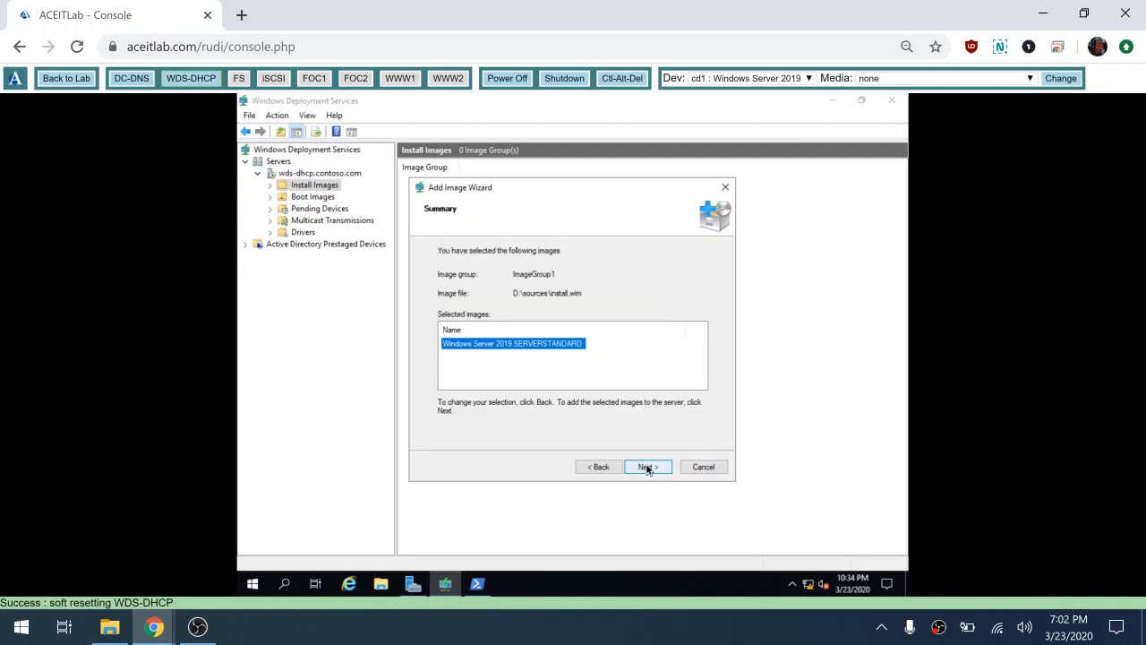
click(650, 468)
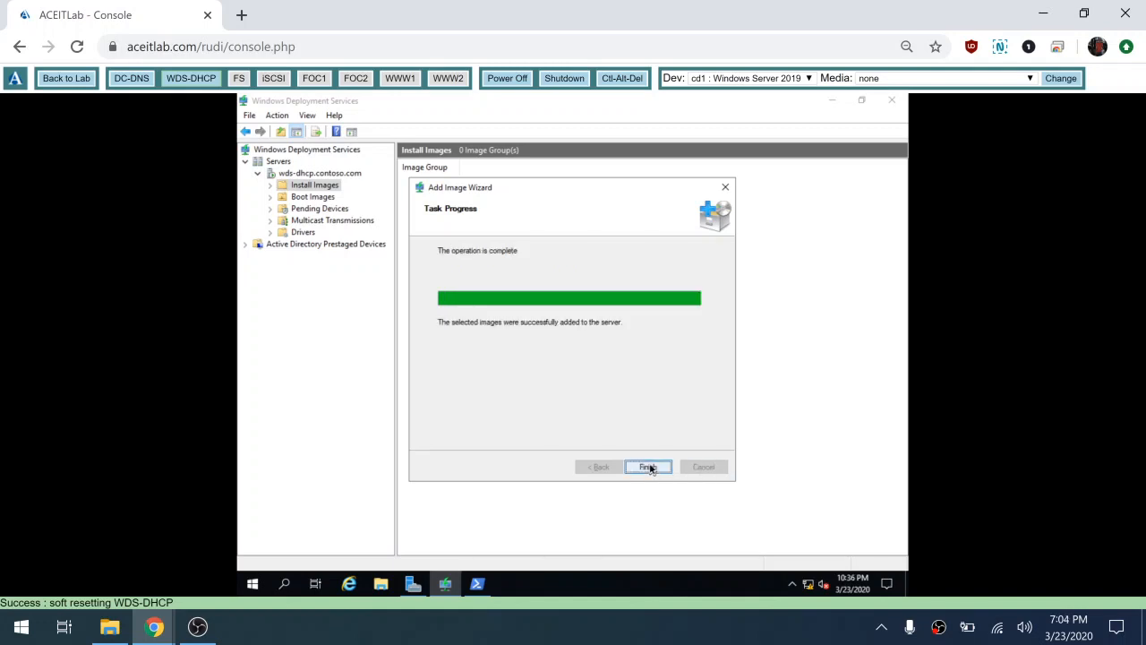
click(651, 468)
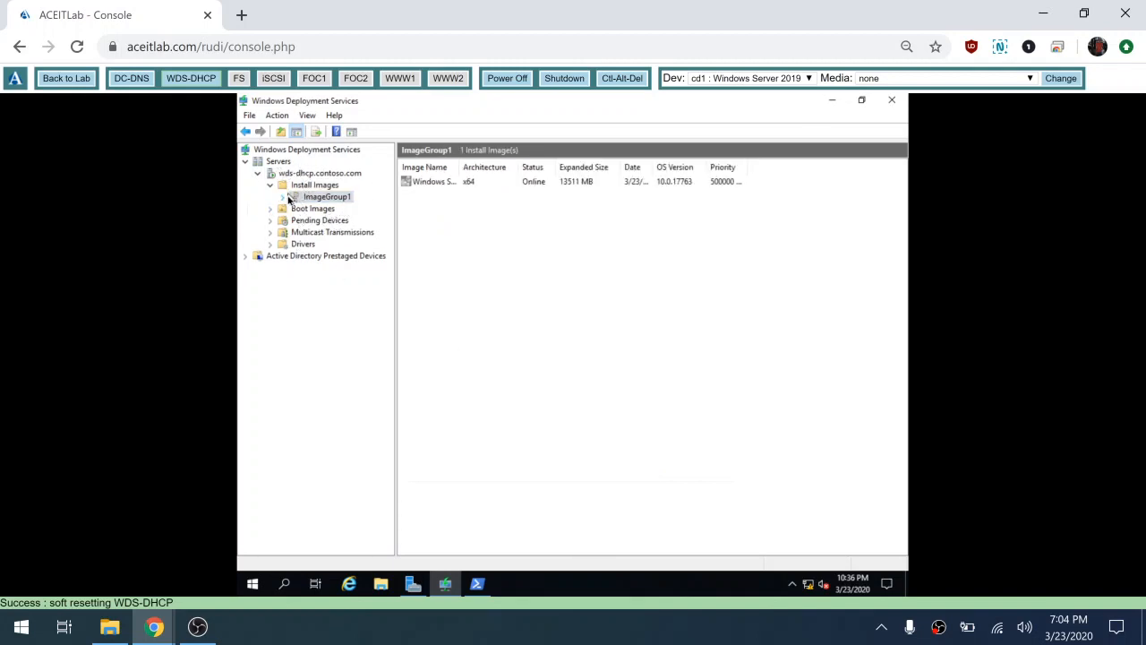
Step: Compare ImageGroup1's new install image with the two boot images on the server
click(289, 199)
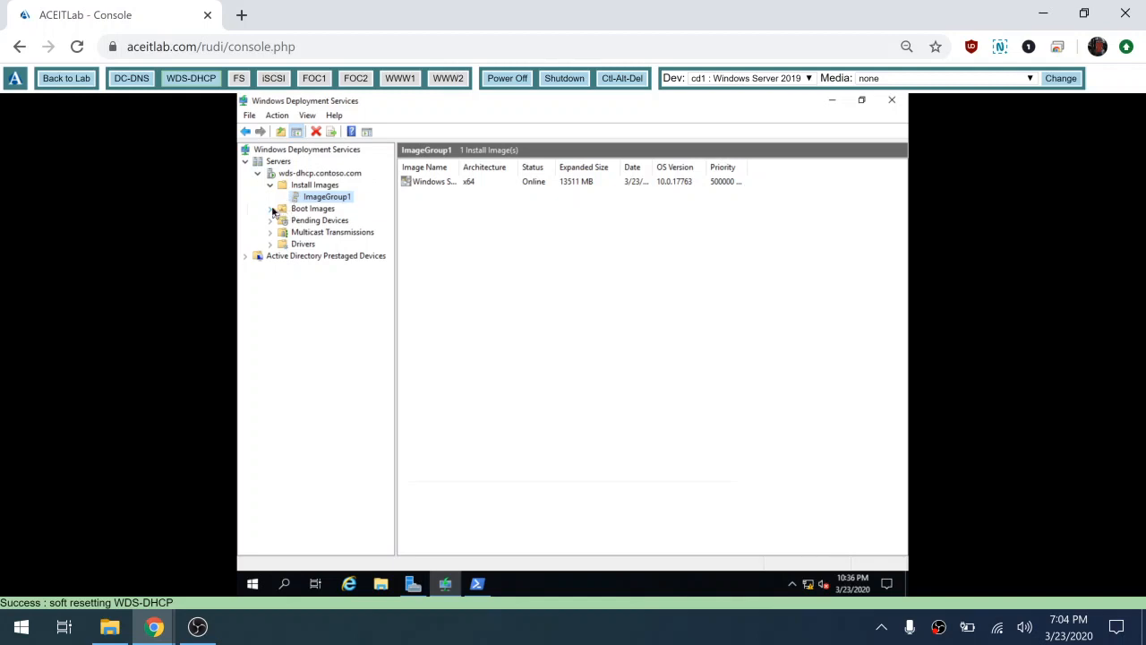
click(288, 211)
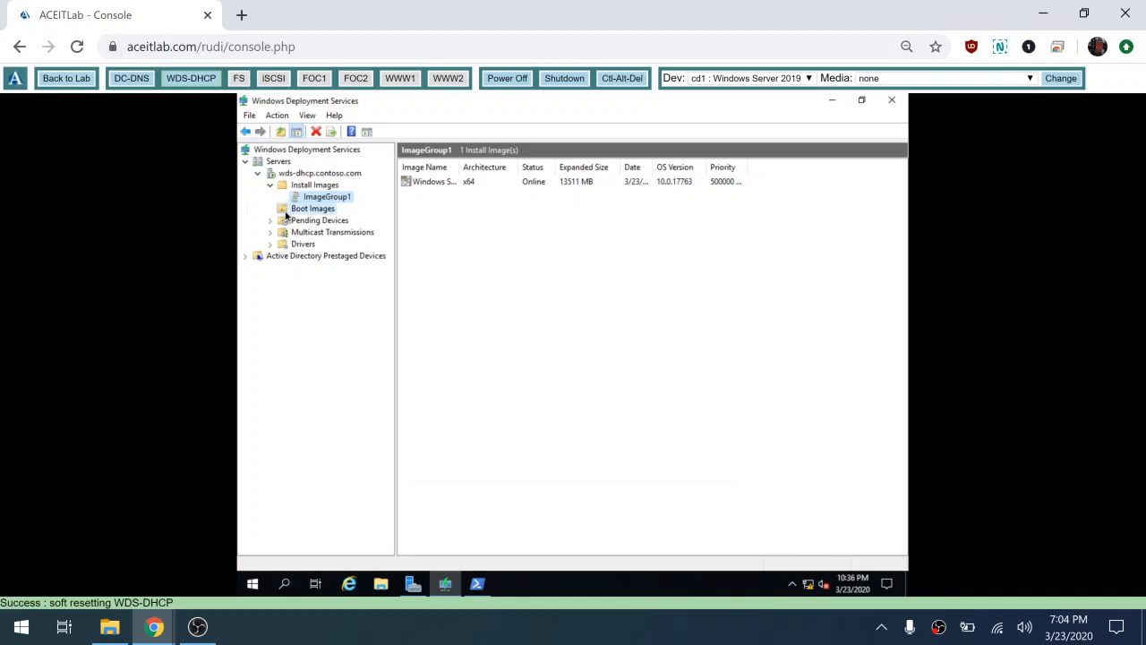
click(332, 198)
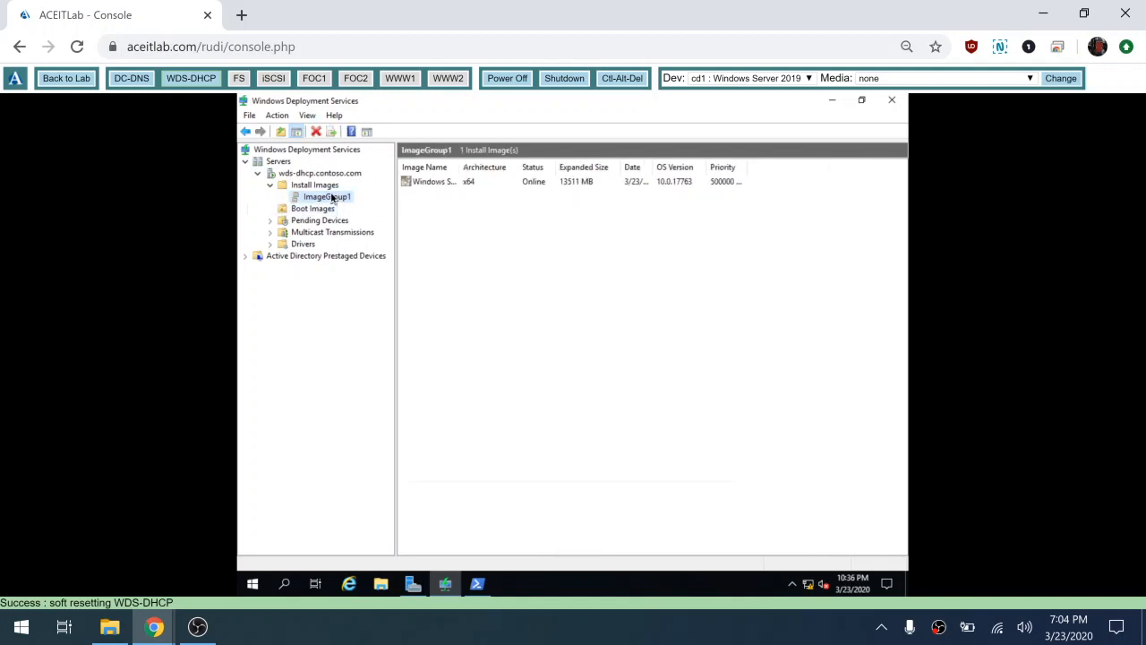
click(302, 211)
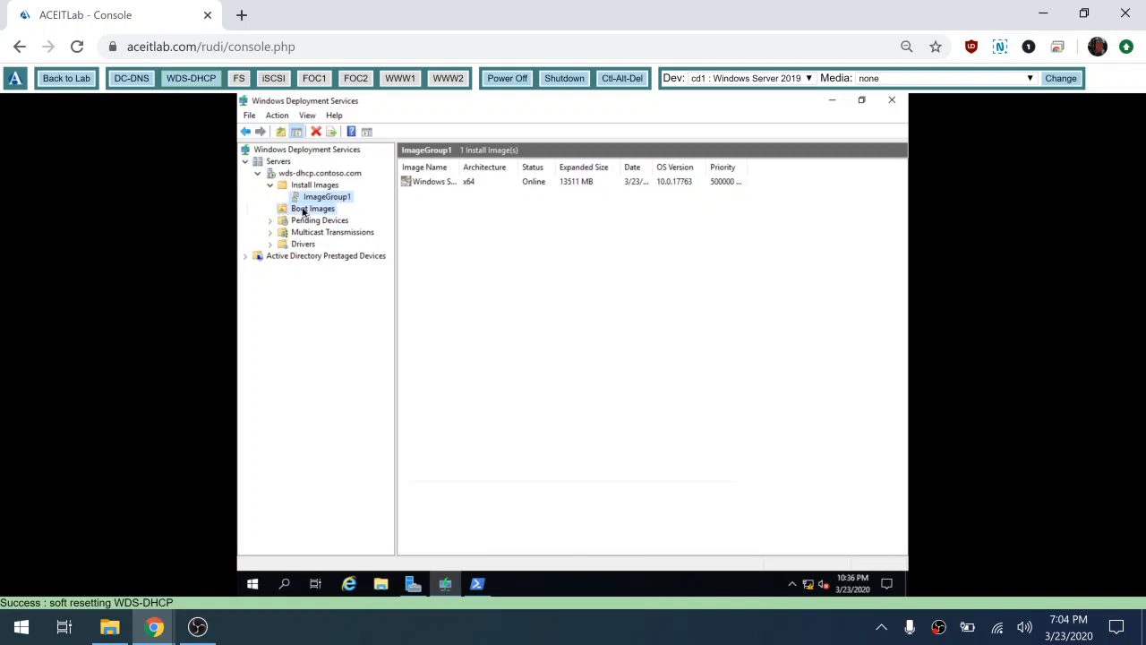
click(345, 198)
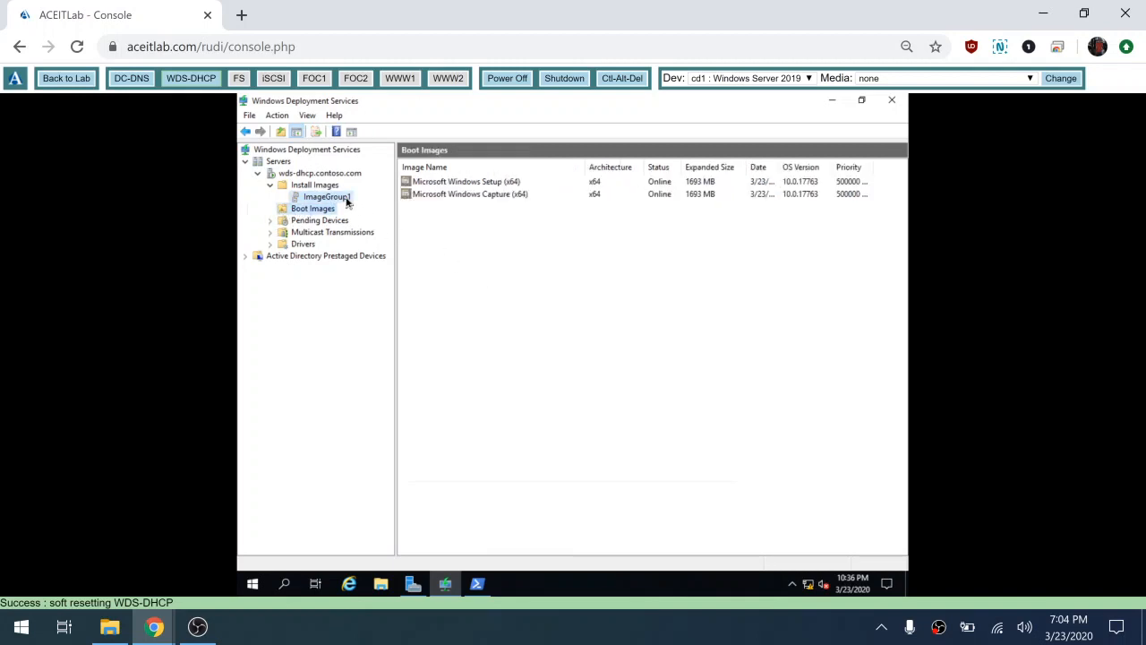
click(328, 210)
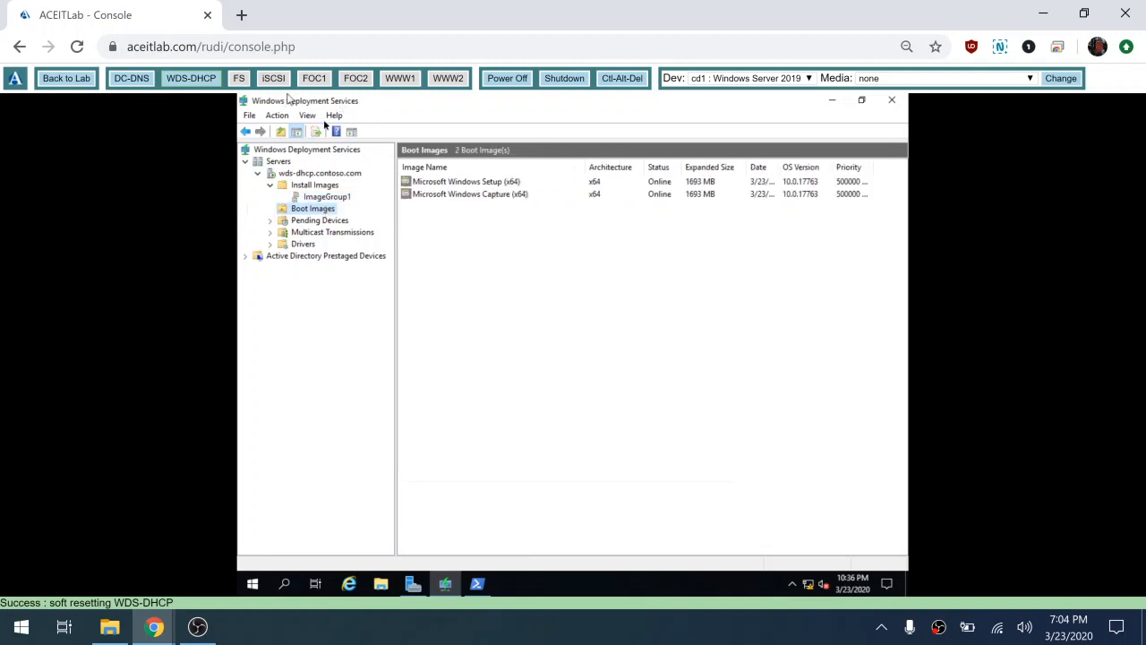
Step: Switch to the WDS-DHCP machine's console and select the wds-dhcp.contoso.com server node
click(134, 80)
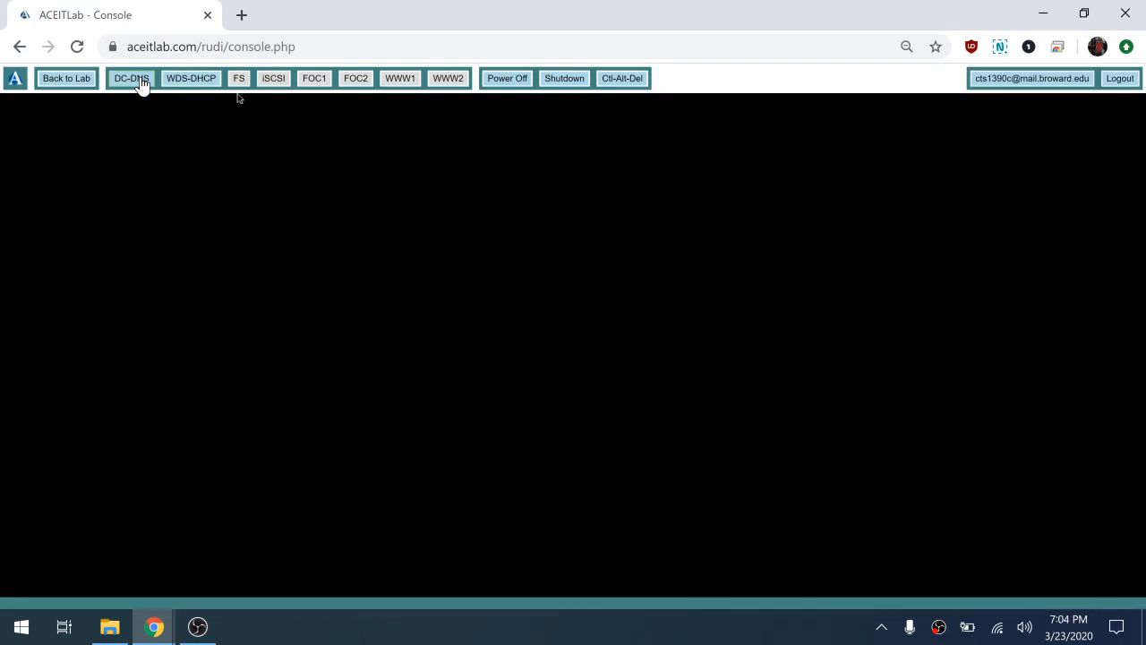
click(203, 85)
click(201, 83)
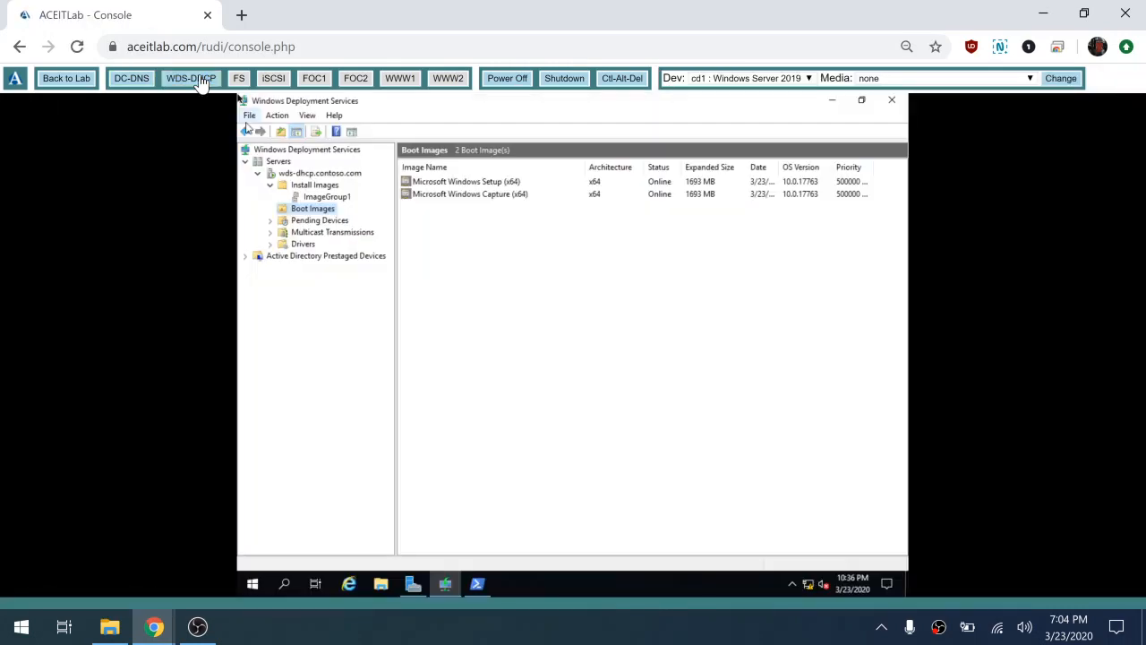
click(327, 174)
Step: In the server's properties, require administrator approval for unknown computers on PXE Response
right_click(327, 178)
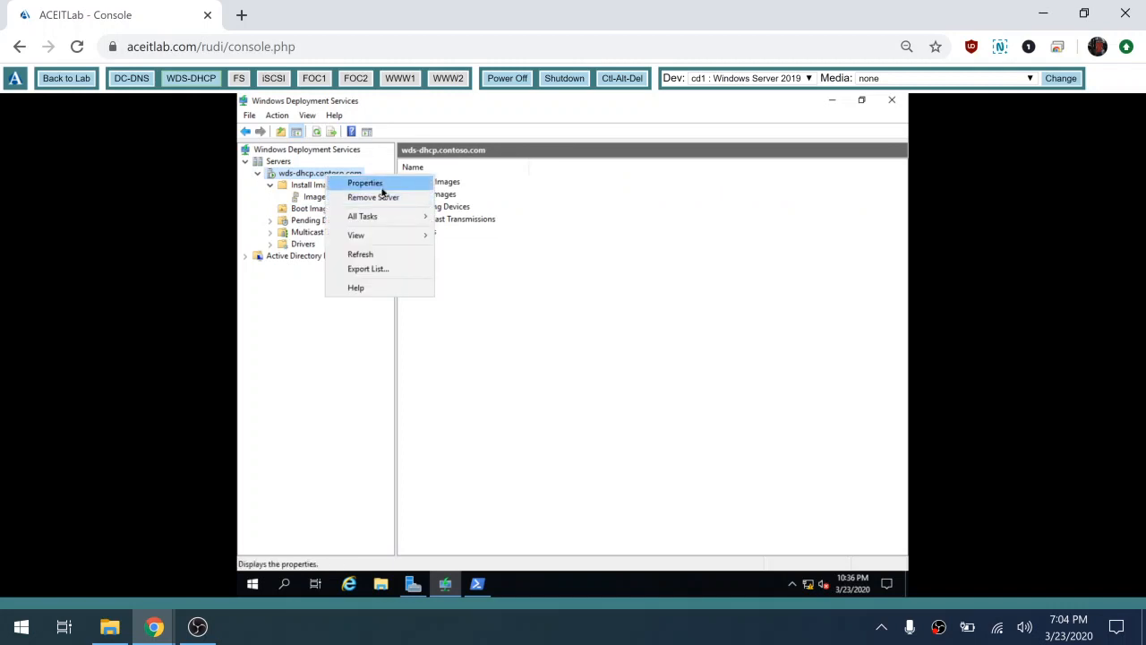
click(383, 185)
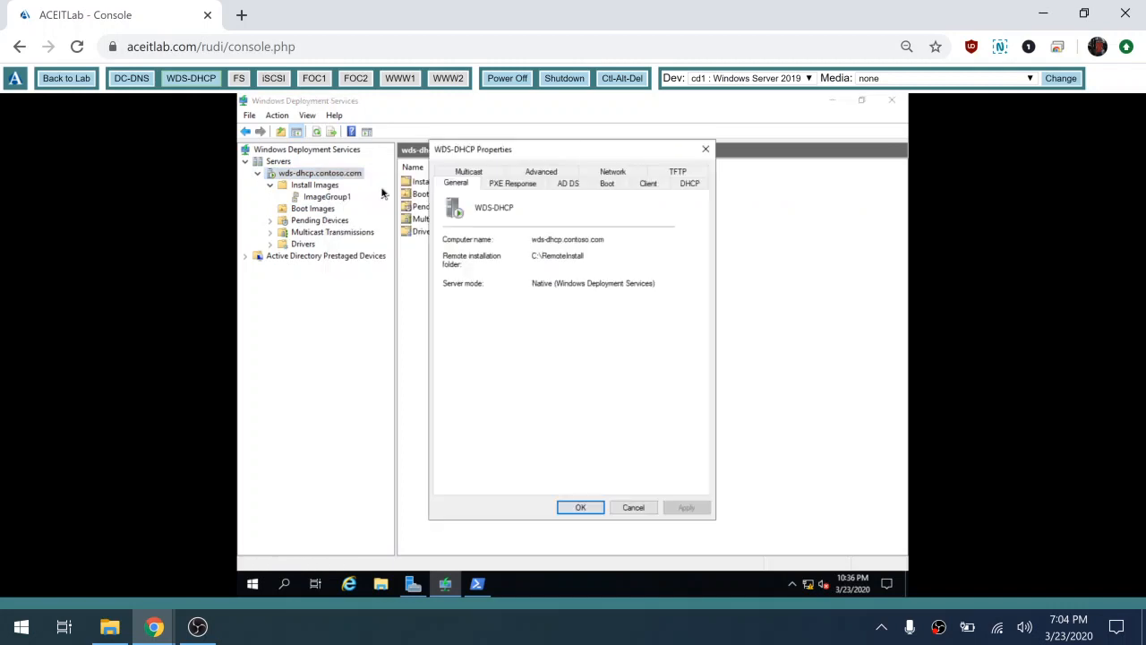
click(520, 185)
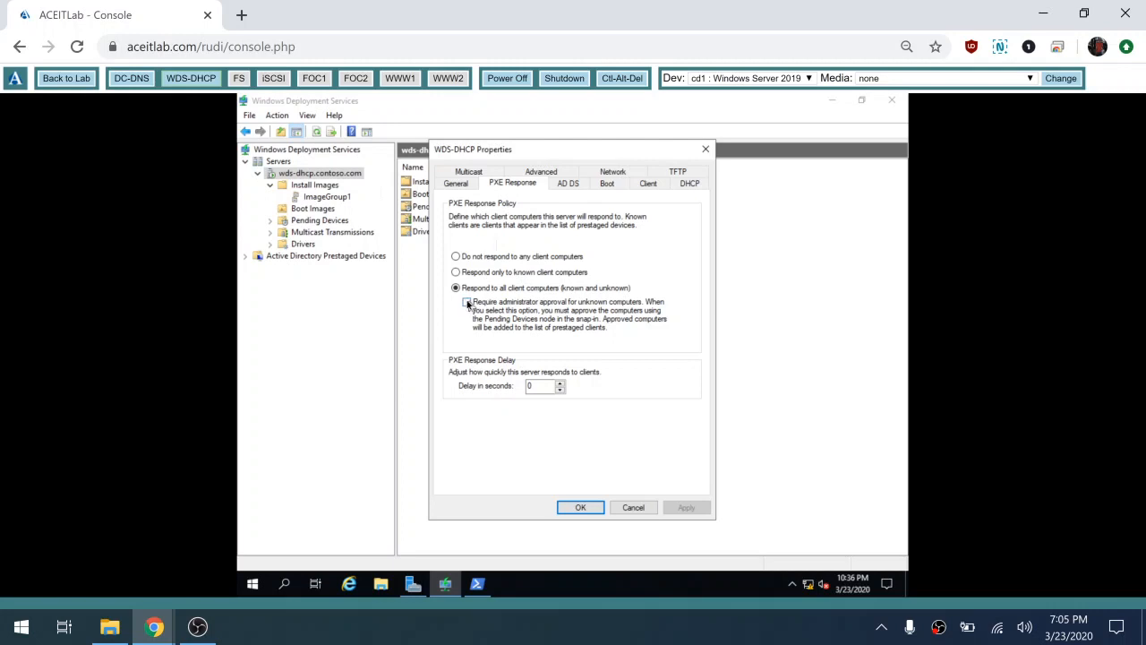
click(467, 303)
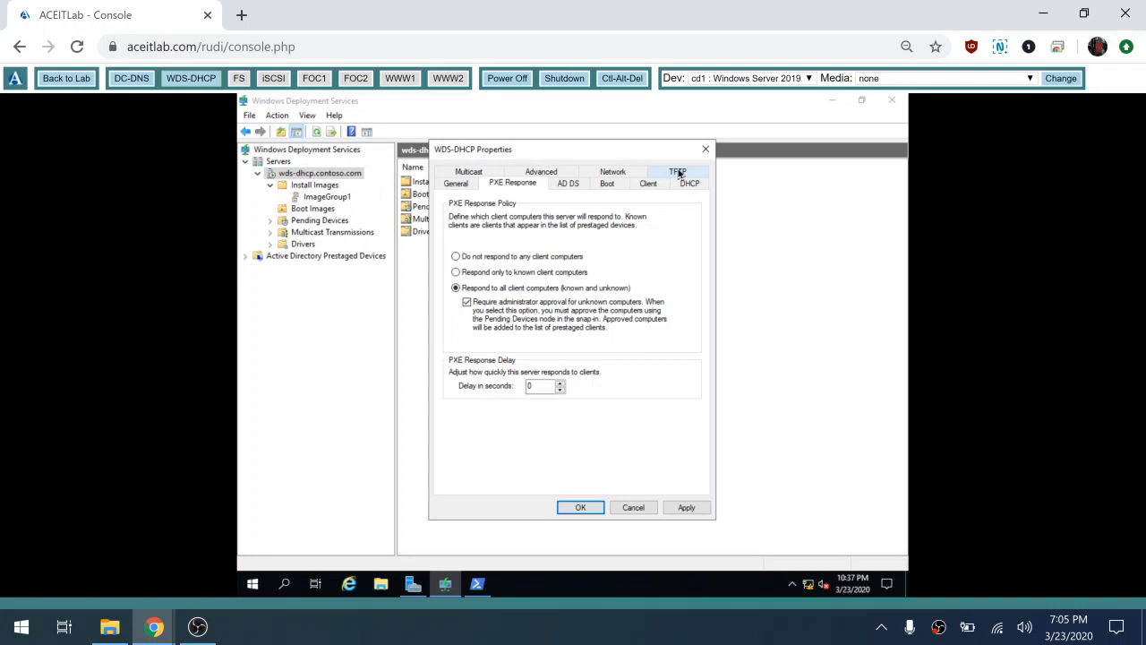
Step: Disable TFTP variable window extension, review the remaining tabs, and save the server properties
click(678, 172)
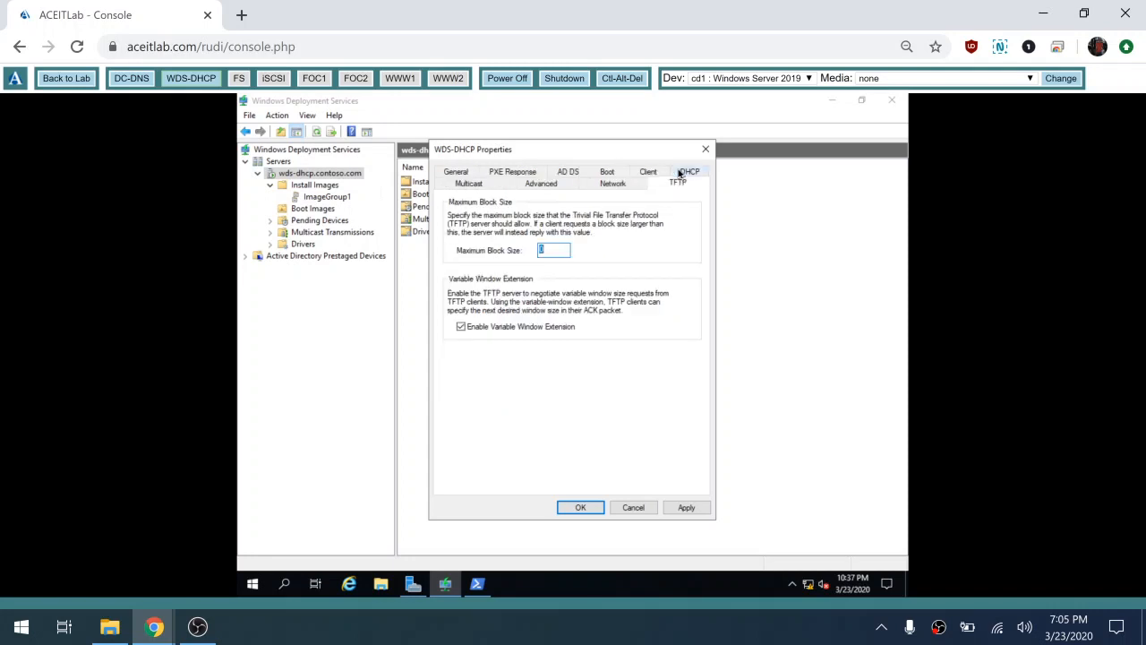
click(462, 329)
click(499, 173)
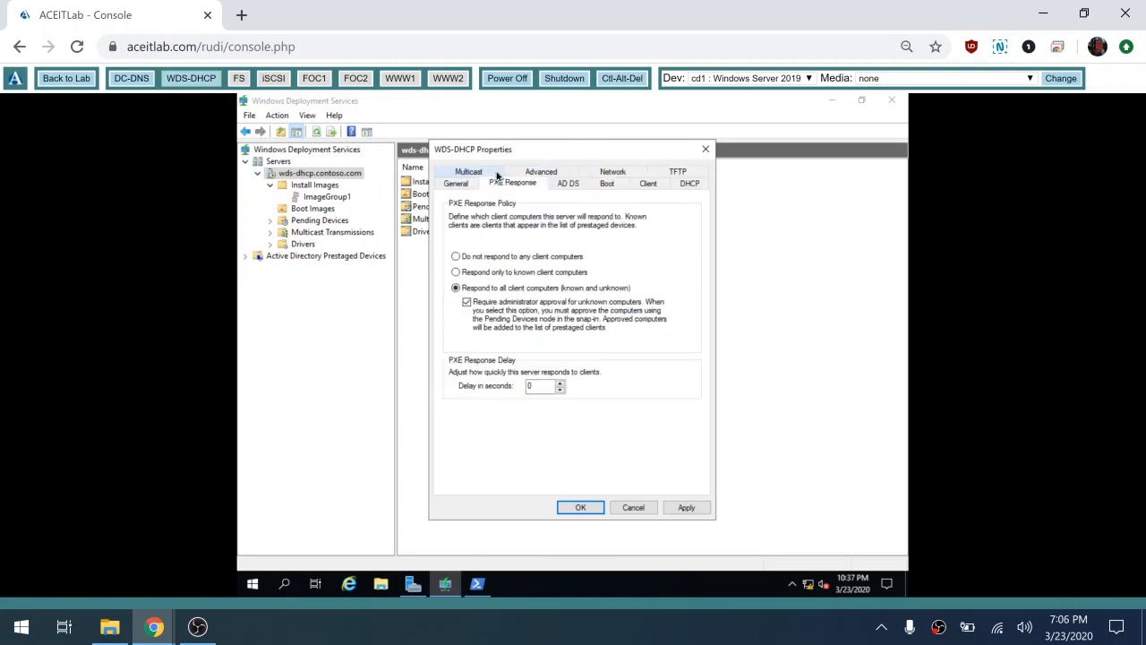
click(578, 187)
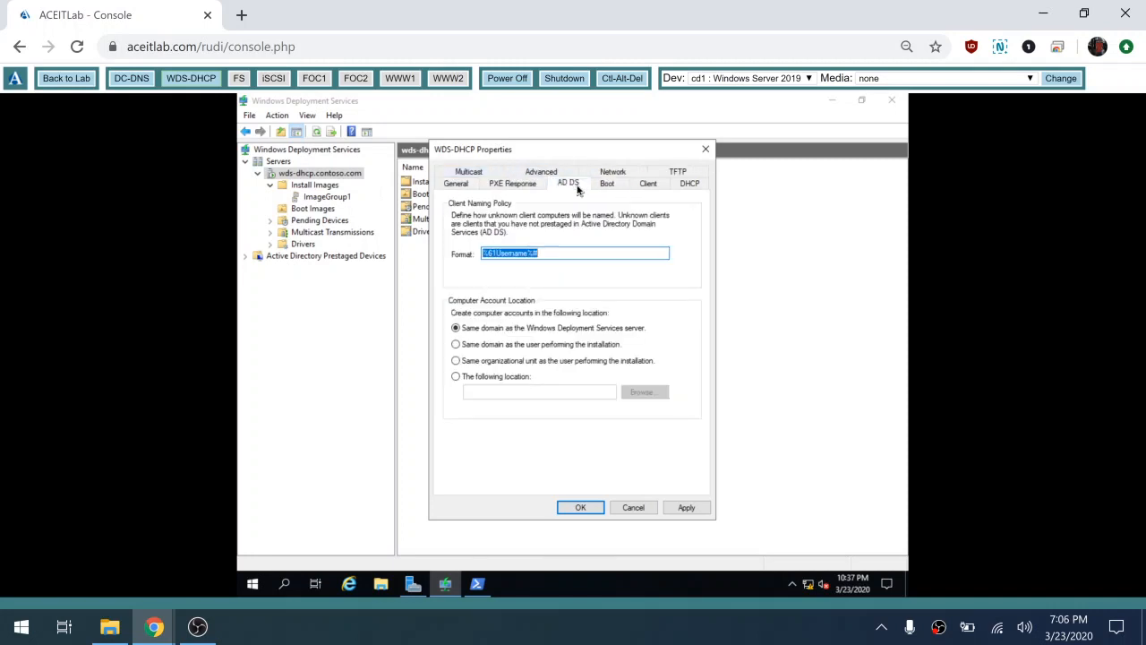
click(622, 188)
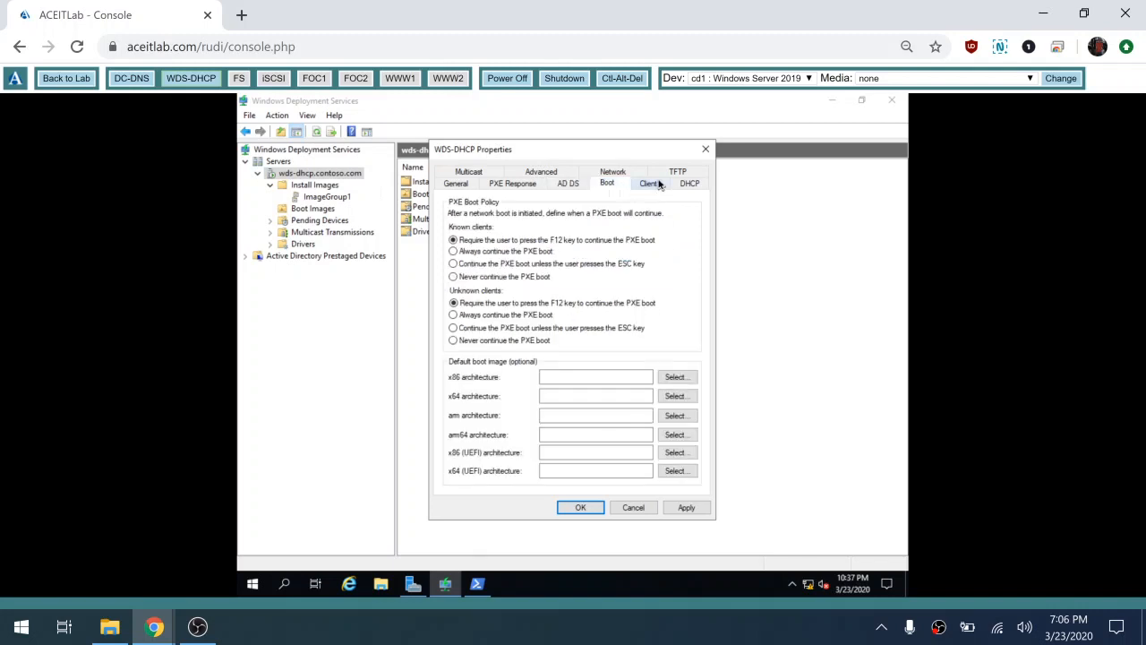
click(654, 185)
click(689, 184)
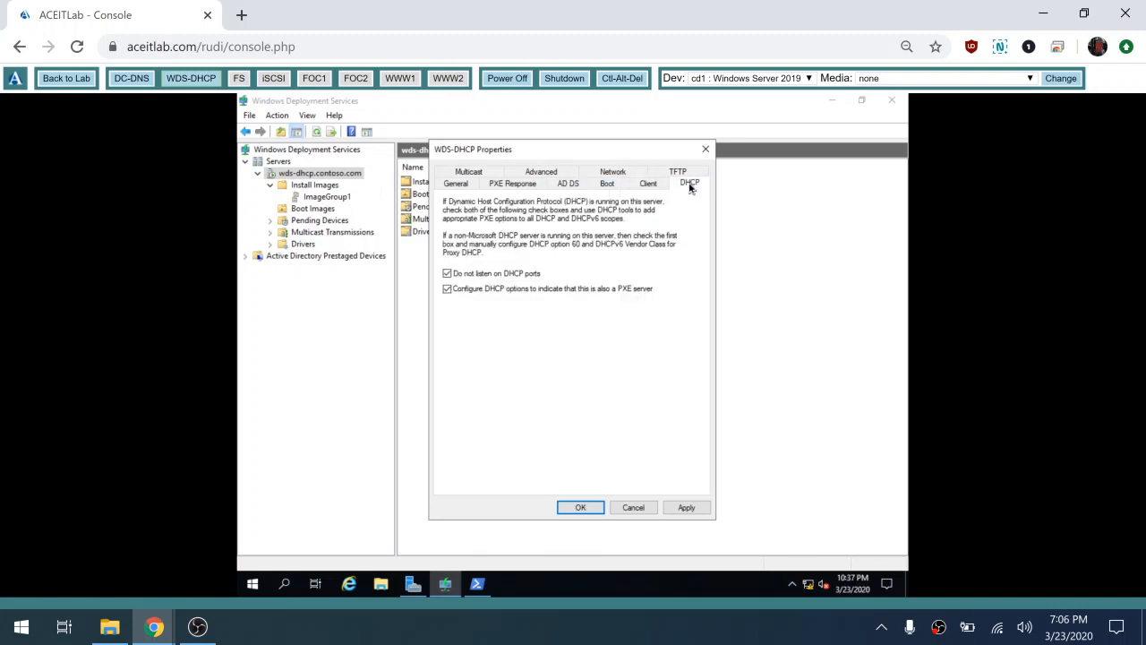
click(578, 509)
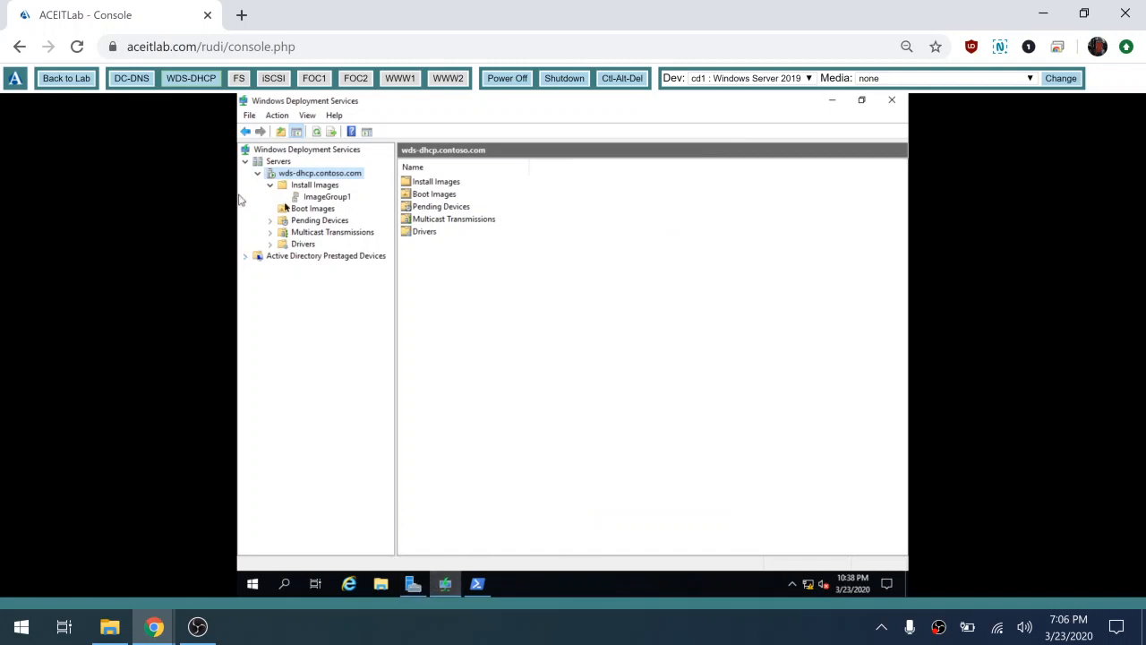
right_click(337, 179)
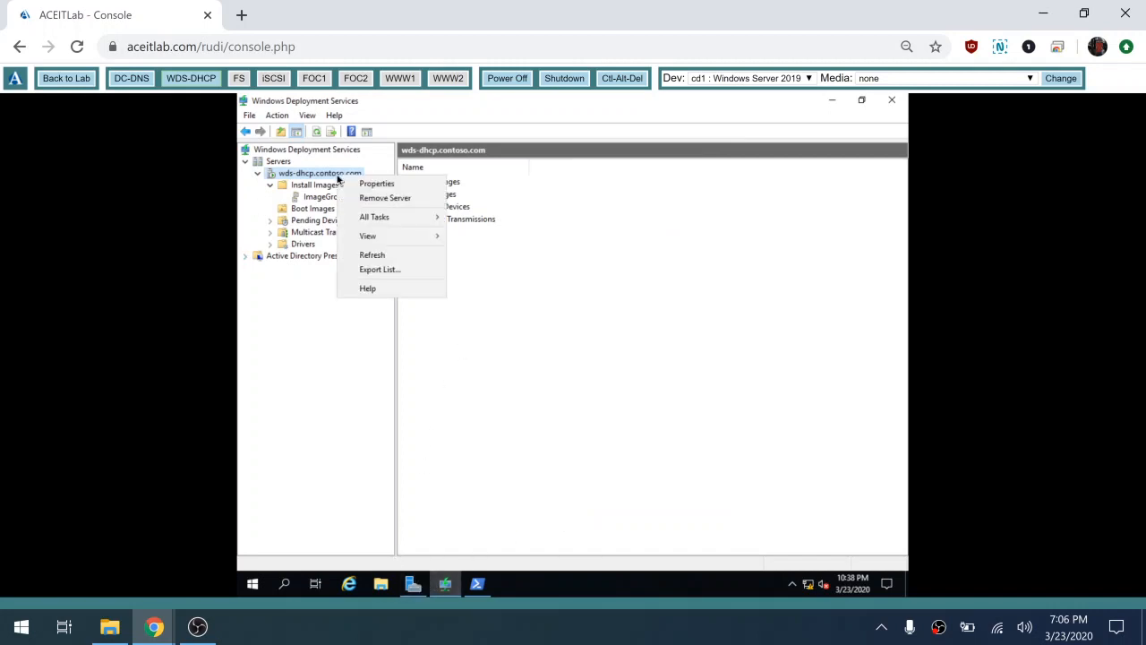
click(412, 187)
click(507, 186)
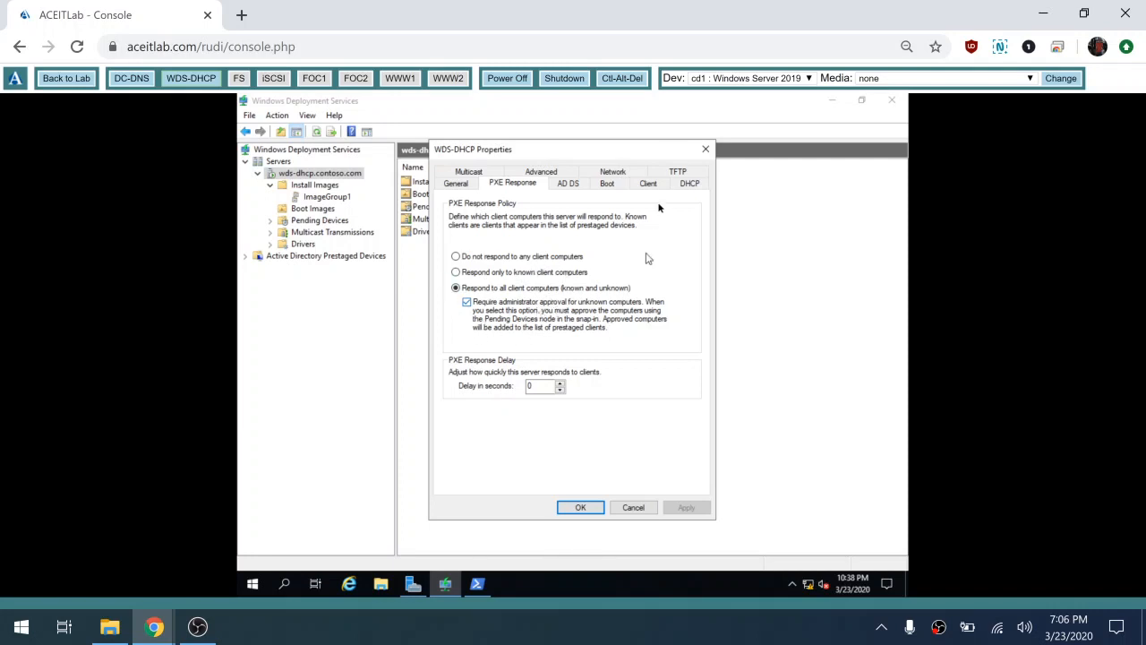
click(678, 172)
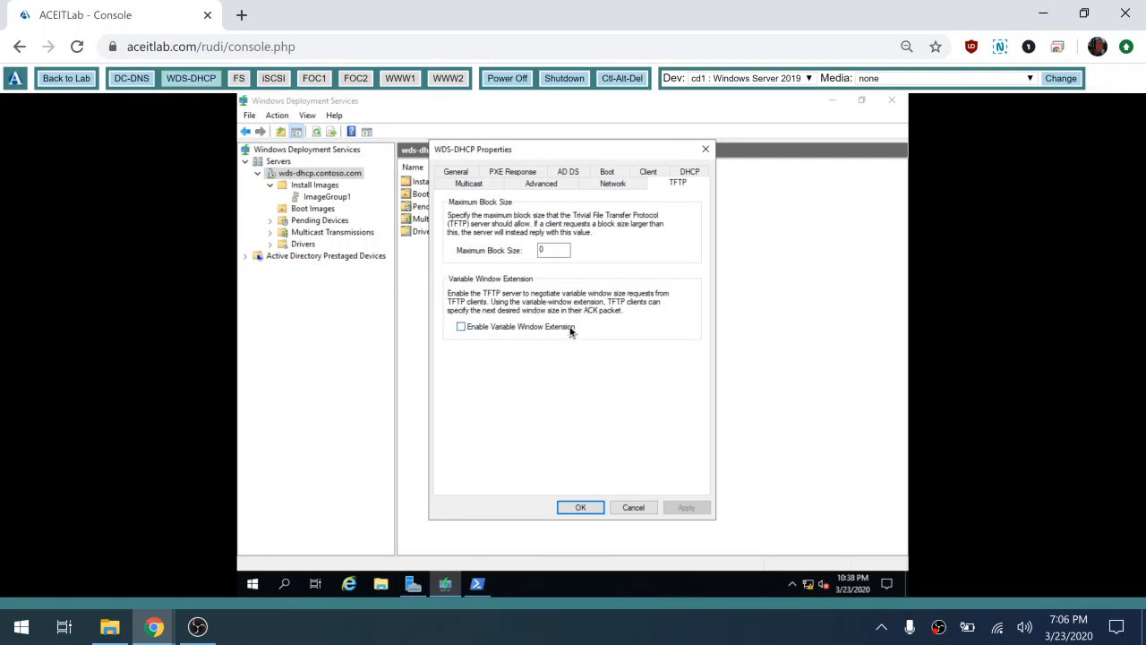
click(580, 508)
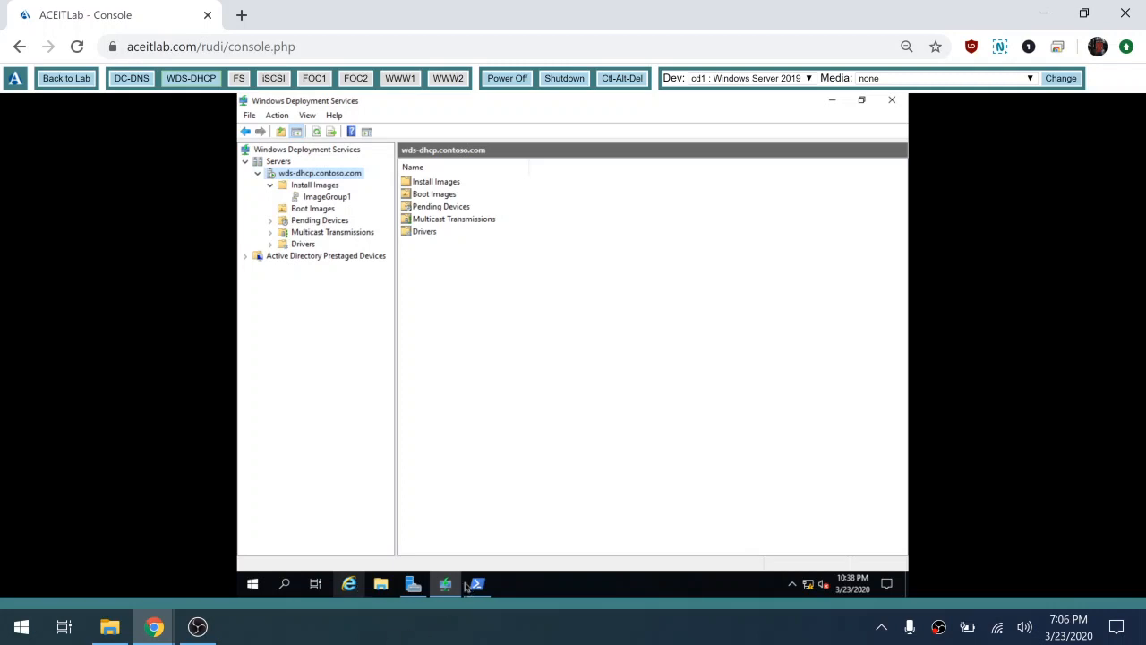
Step: Open the DHCP console, view the IPv4 Server Options showing 060 PXEClient, then close it
click(416, 591)
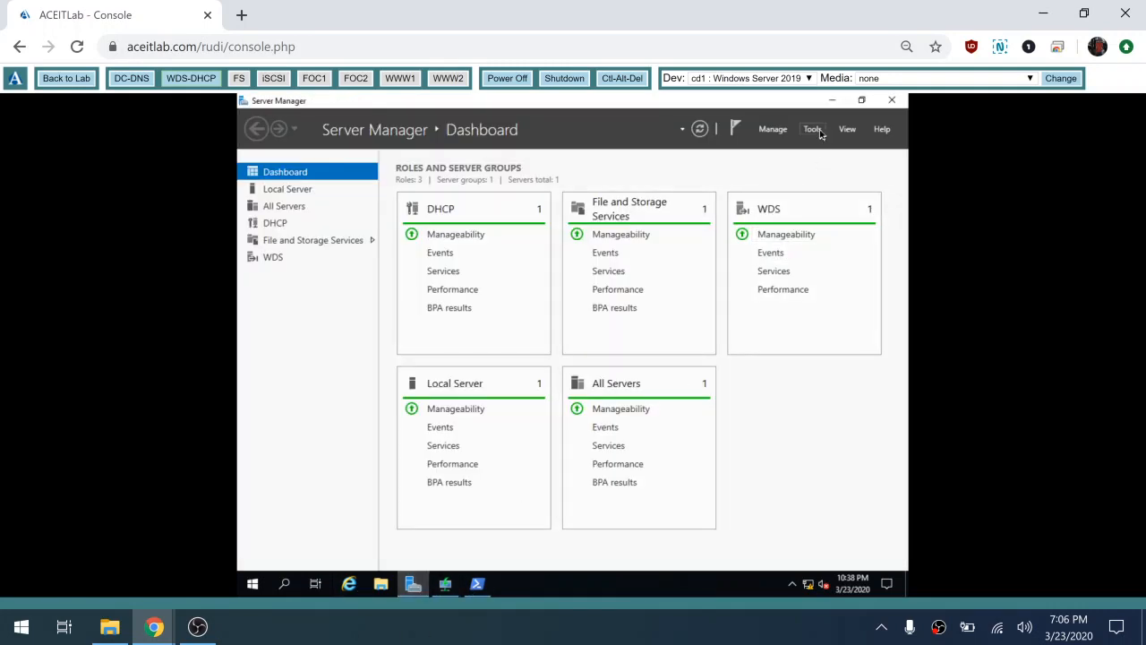
click(813, 129)
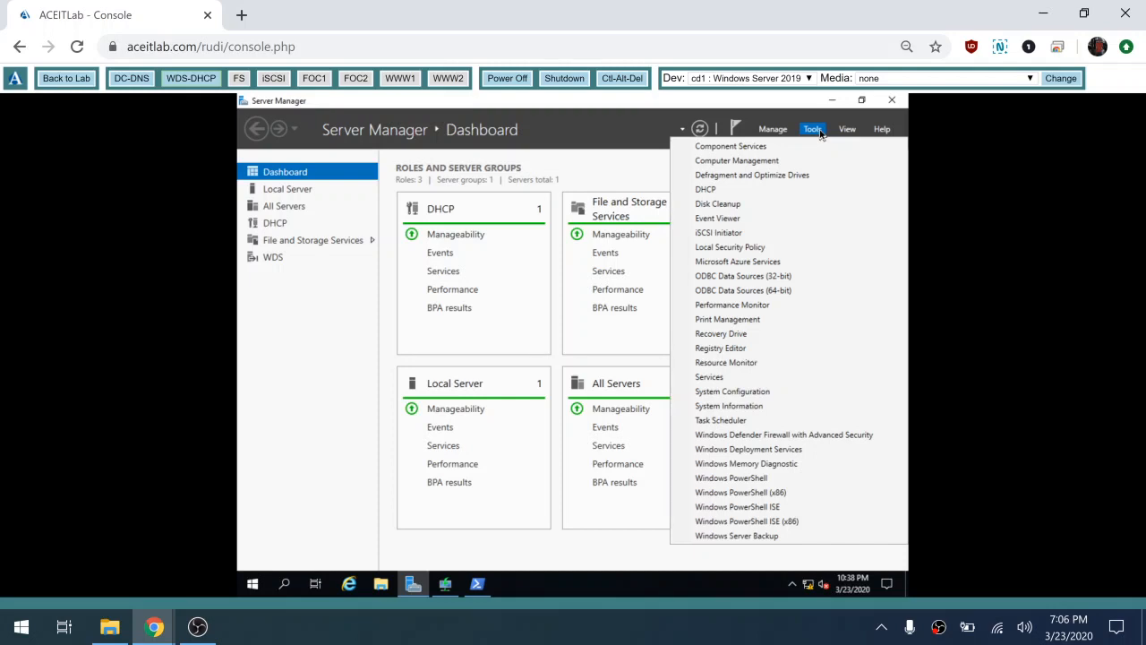
click(801, 190)
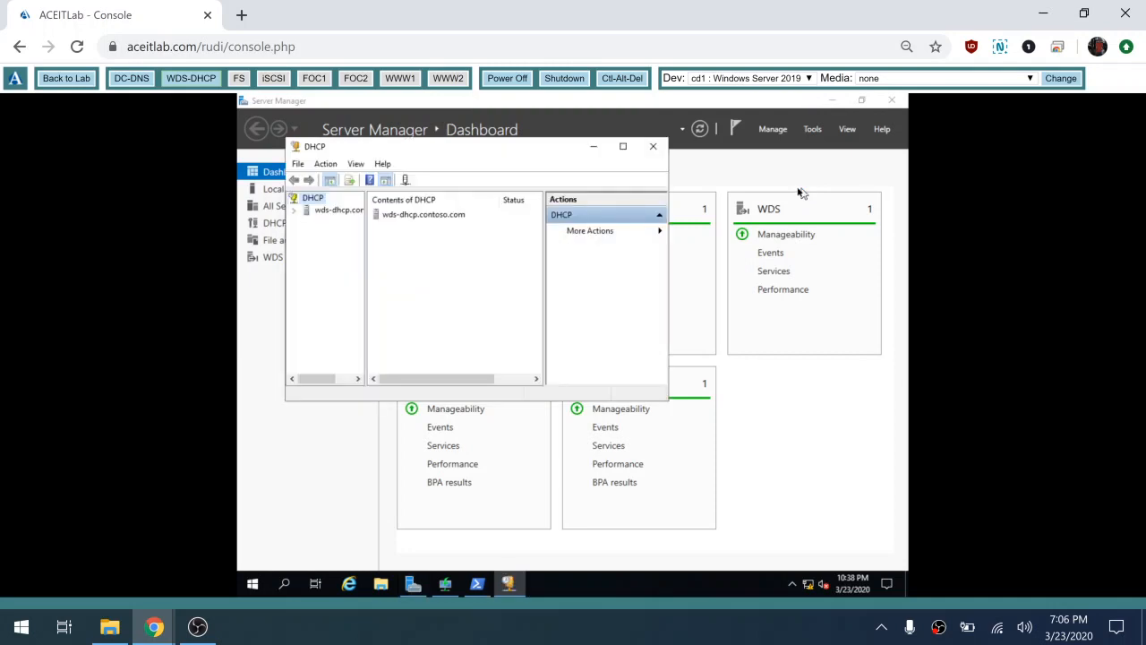
click(295, 211)
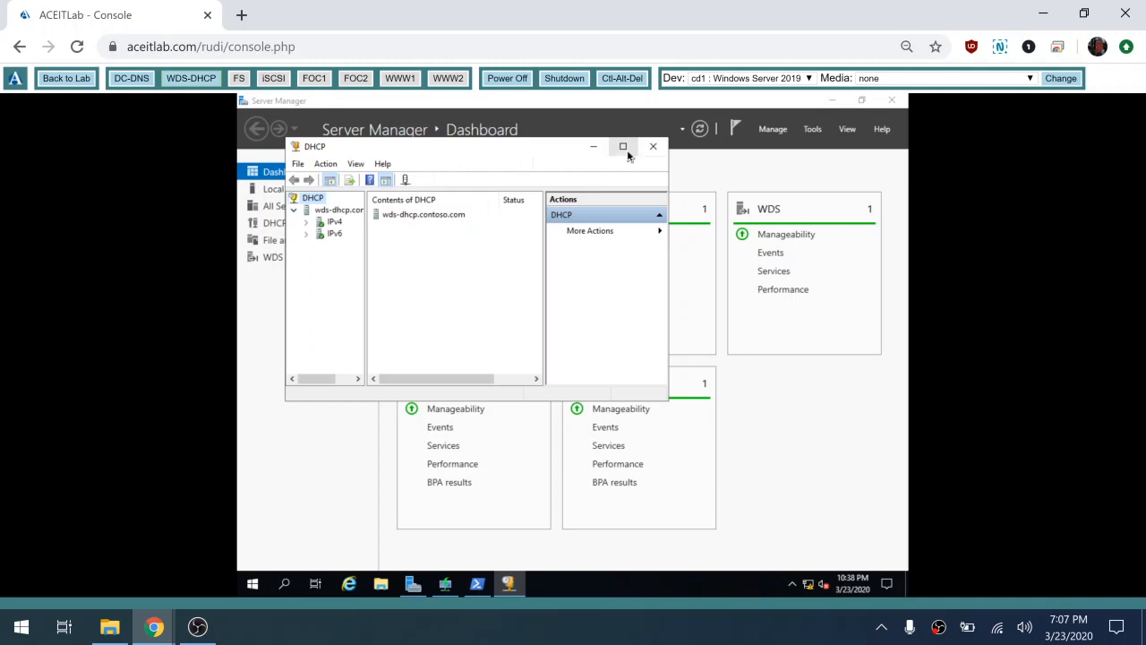
click(625, 148)
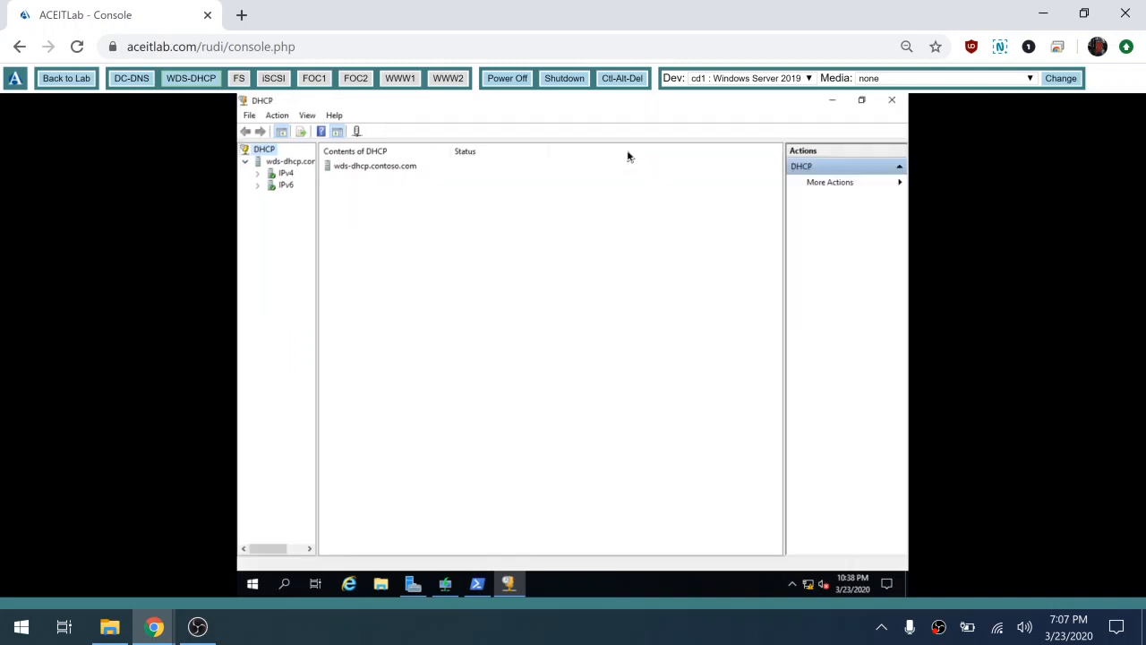
click(258, 175)
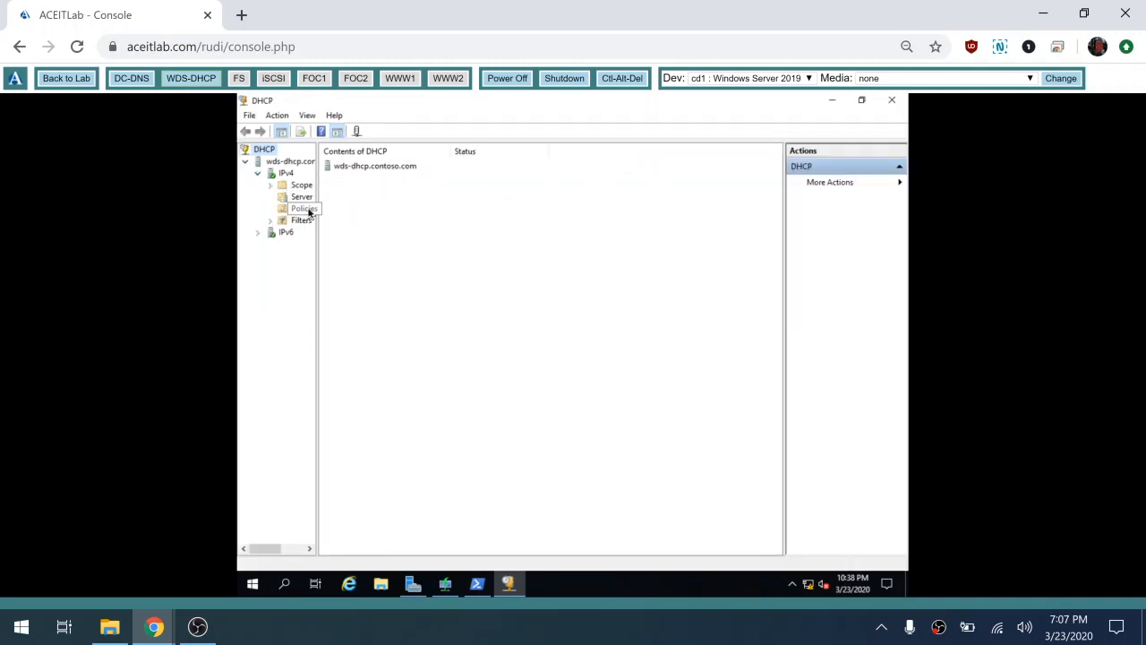
click(306, 202)
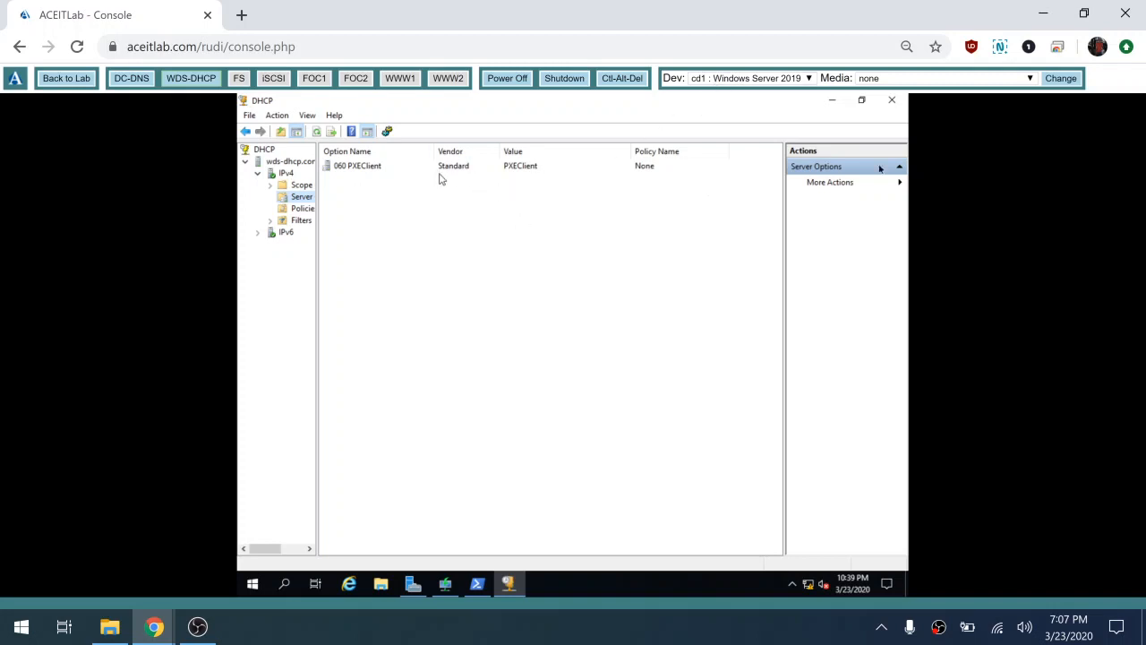
click(891, 102)
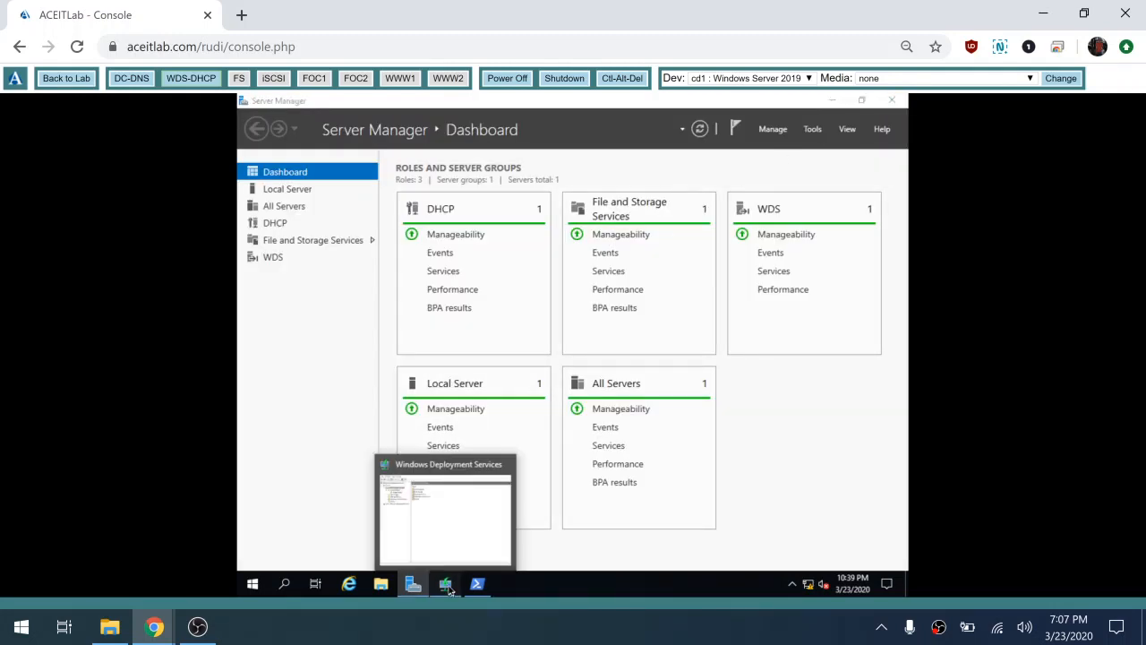
Step: Turn both DHCP-tab options off and apply, then re-enable both and save the server properties
click(447, 585)
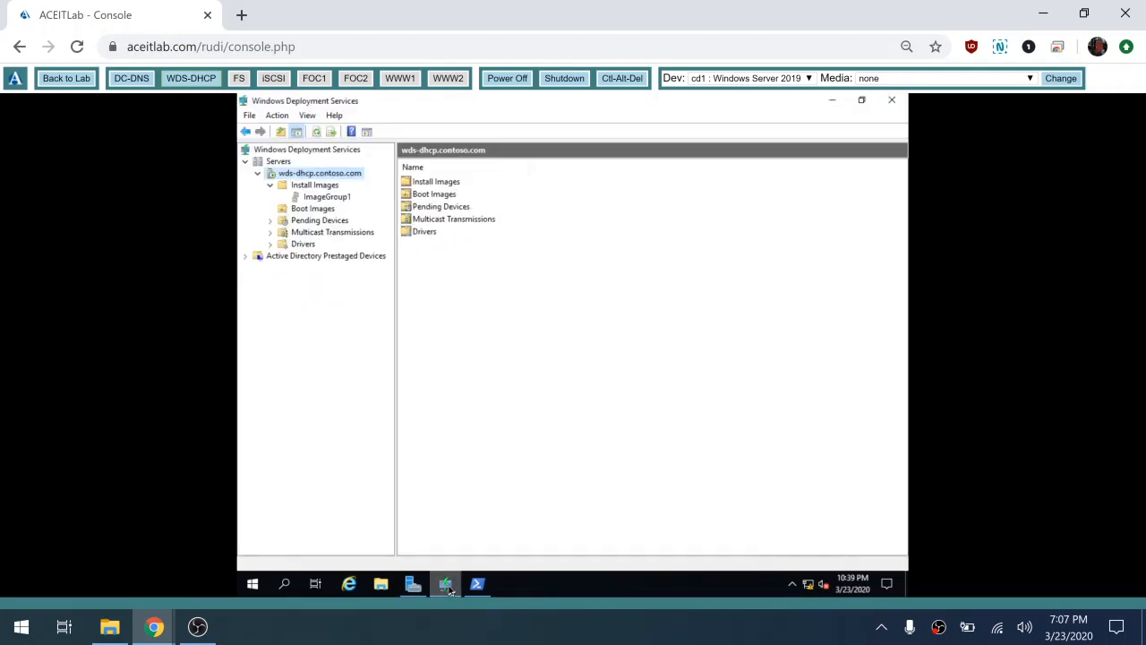
right_click(353, 179)
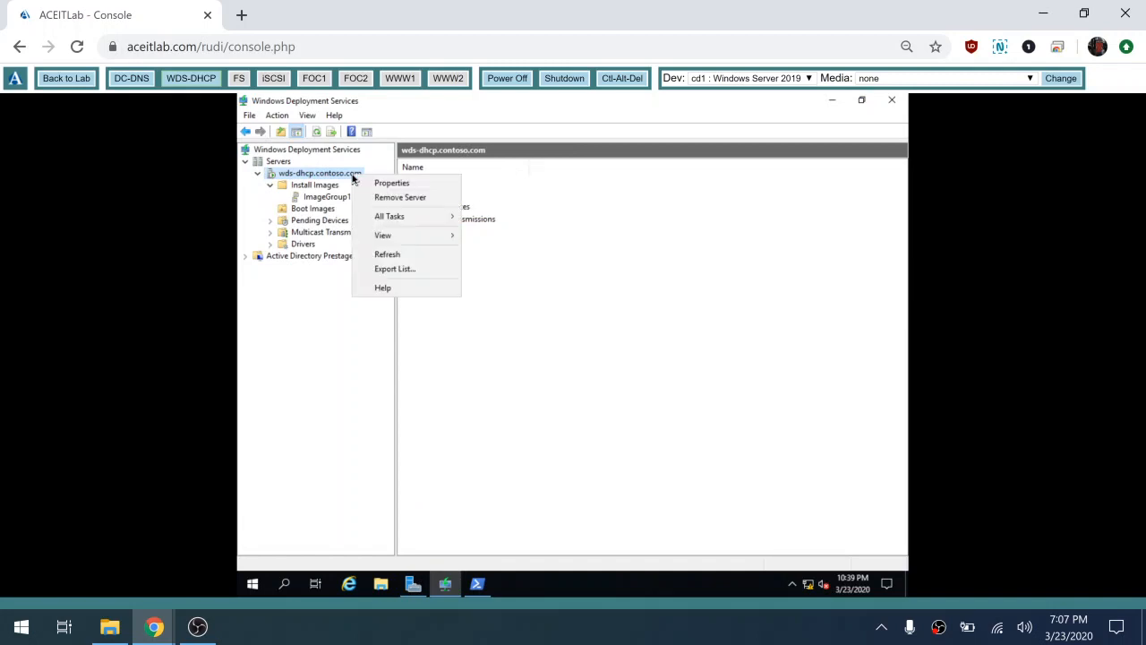
click(412, 182)
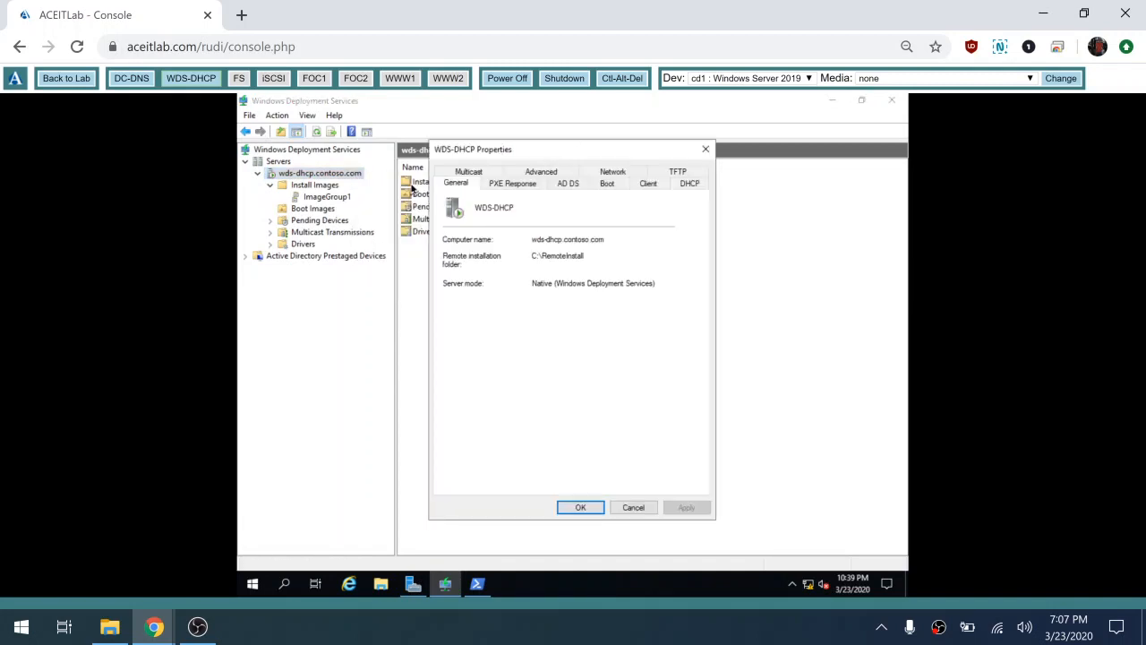
click(690, 184)
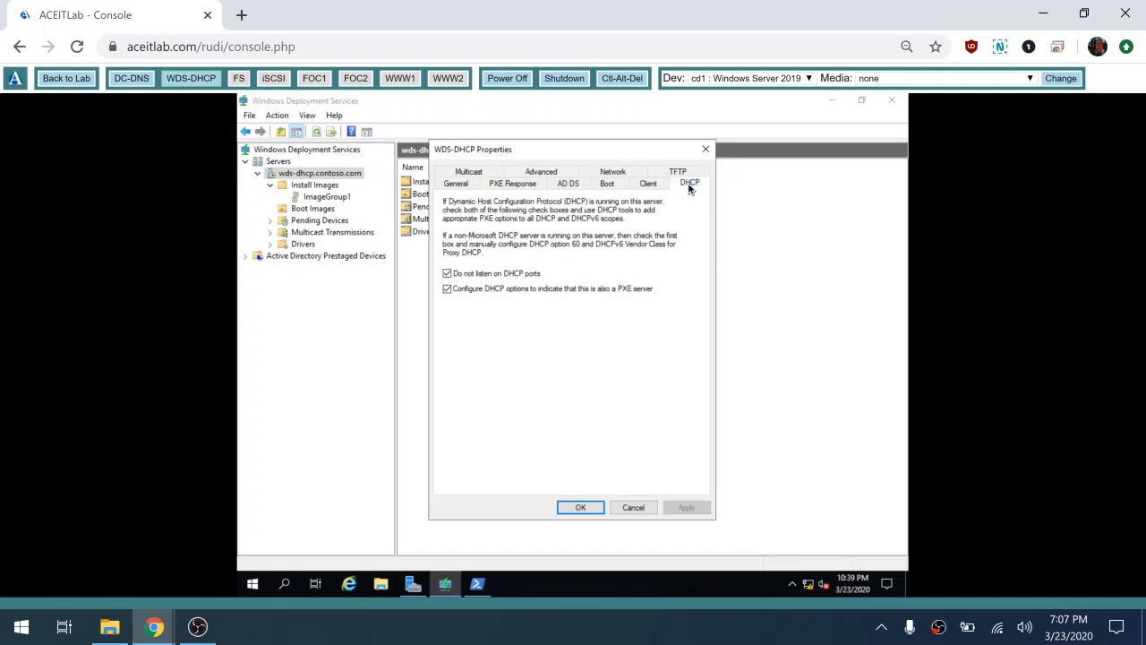
click(448, 274)
click(448, 289)
click(682, 508)
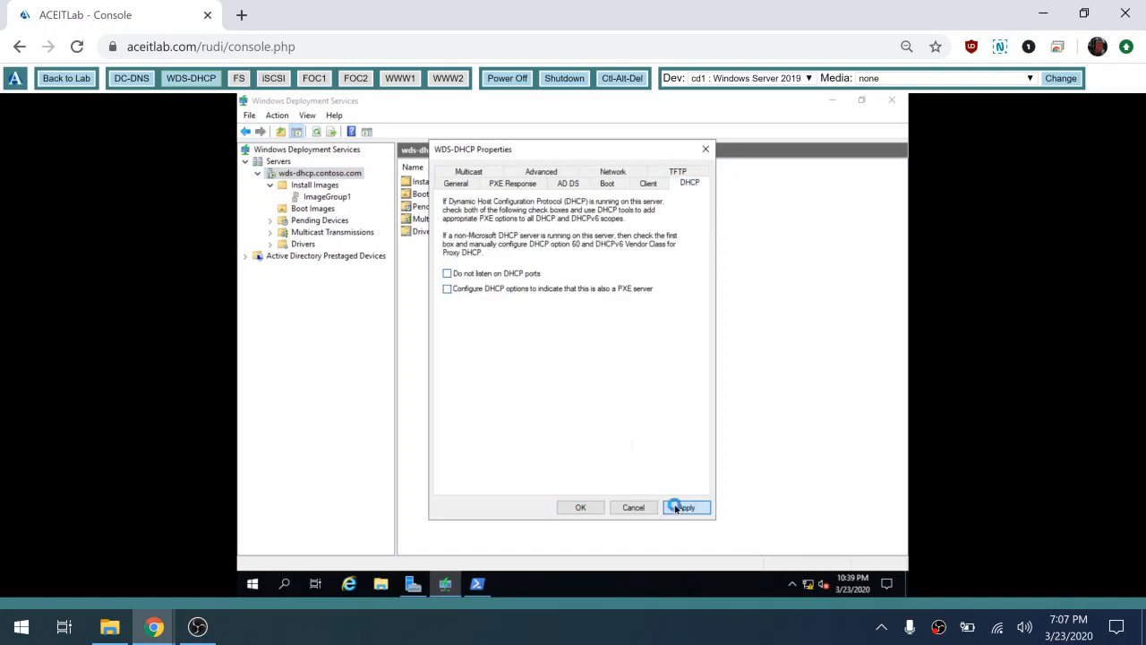
click(448, 274)
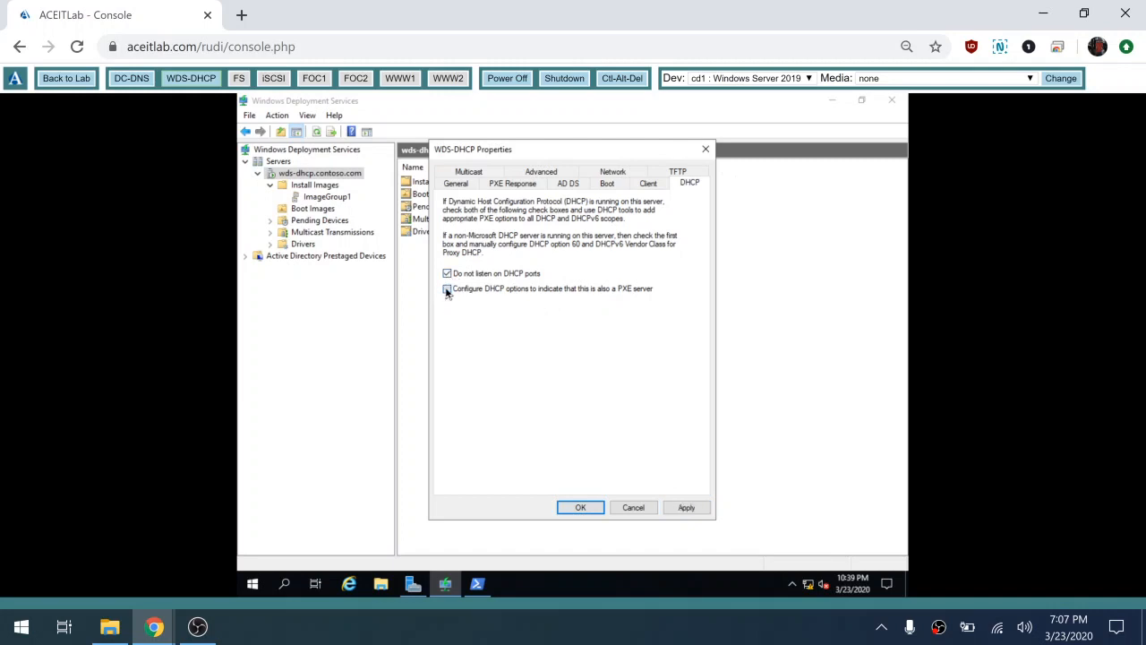
click(448, 288)
click(583, 507)
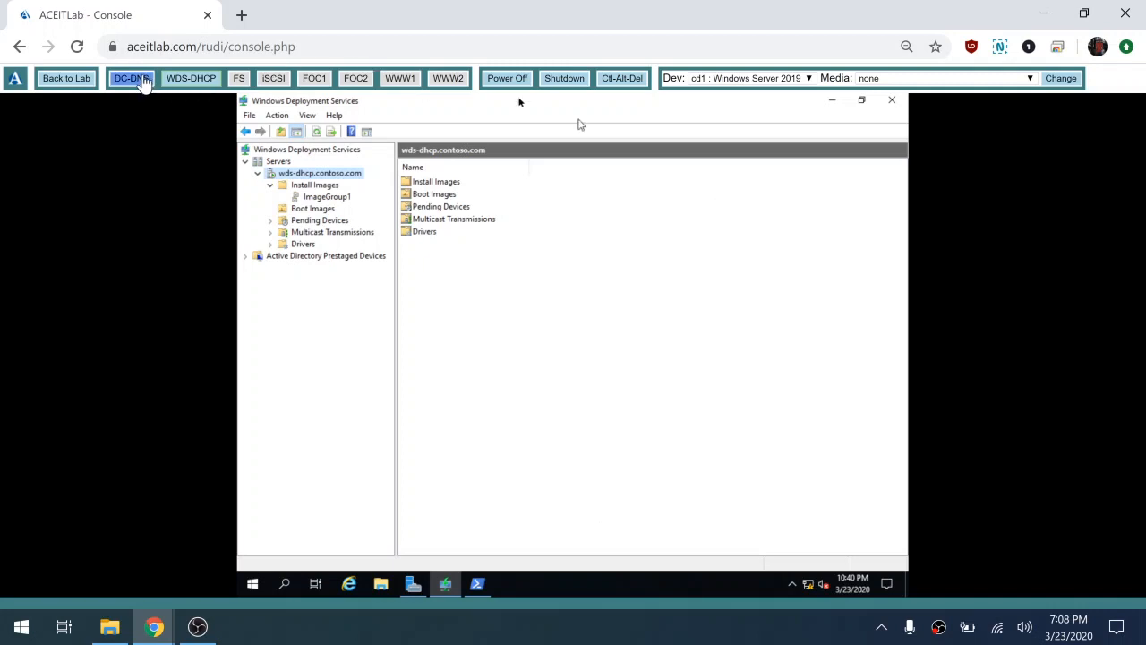
Step: Switch to DC-DNS and sign in with the domain Administrator account password
click(139, 78)
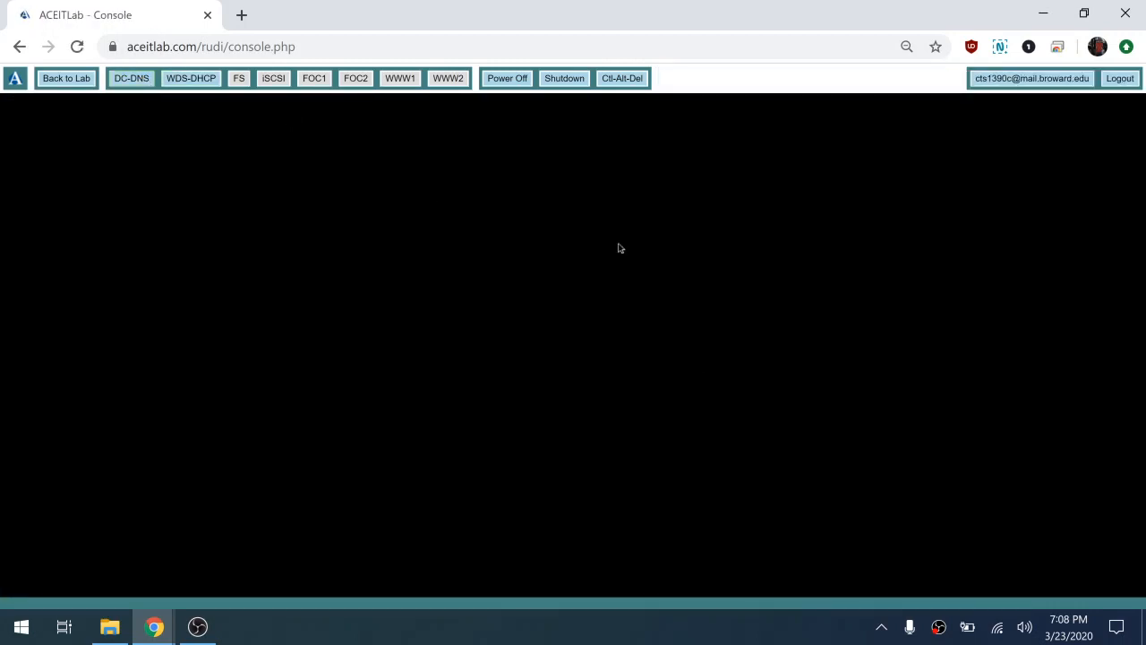
click(631, 81)
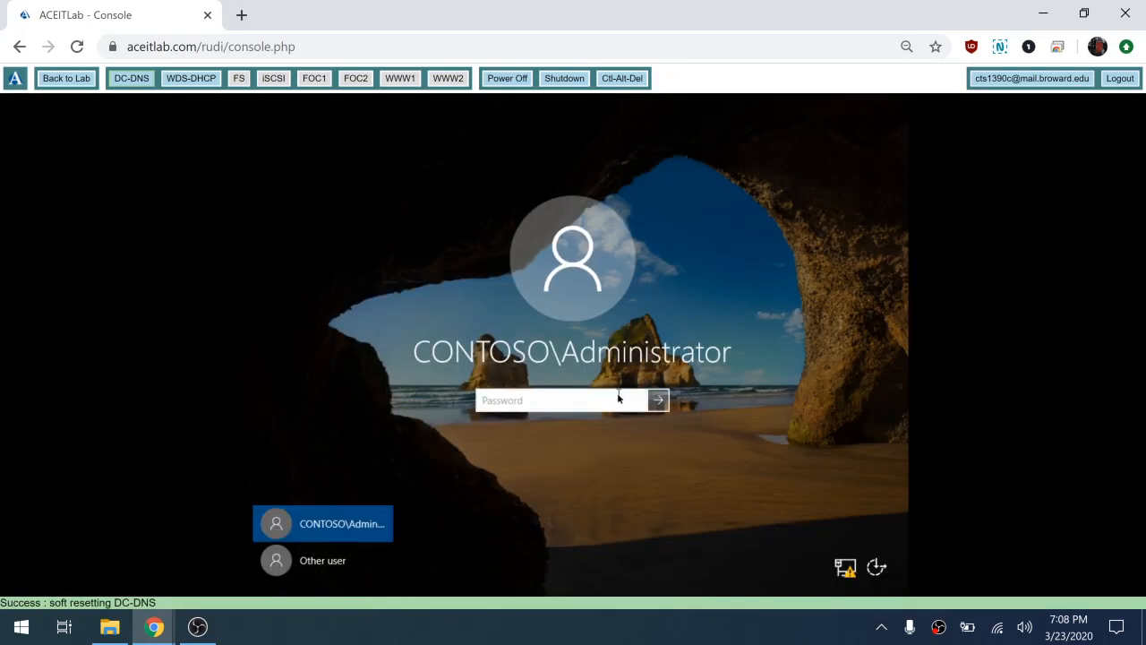
text(Pa$$w0rd)
key(Return)
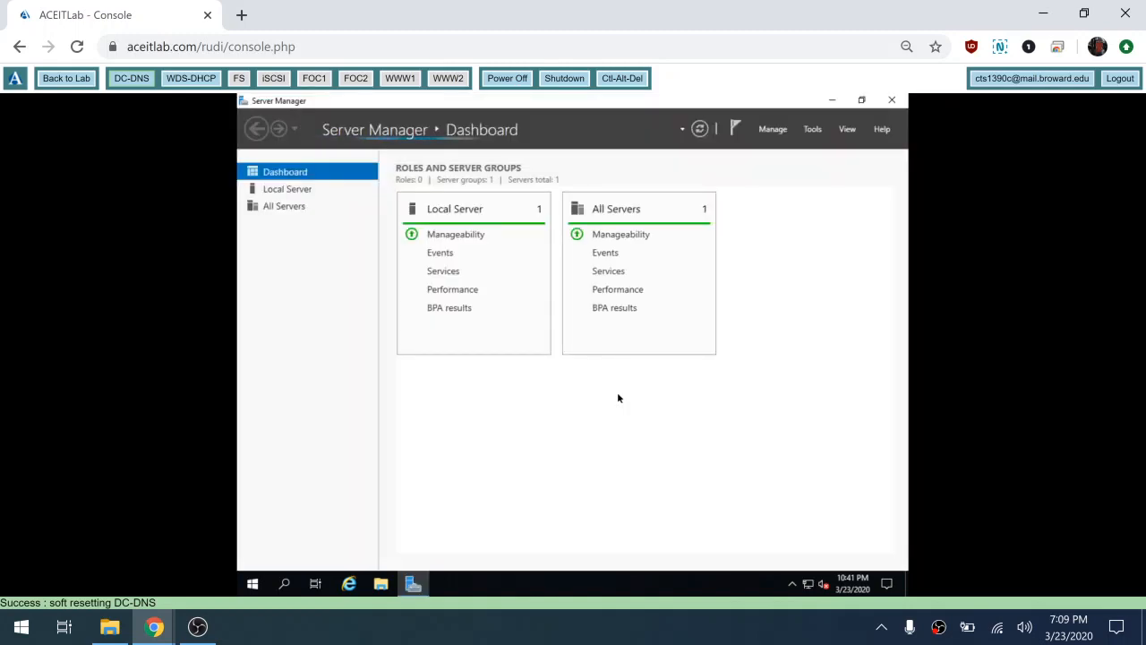
Step: Try launching Active Directory Users and Computers from Server Manager's Tools menu
click(818, 133)
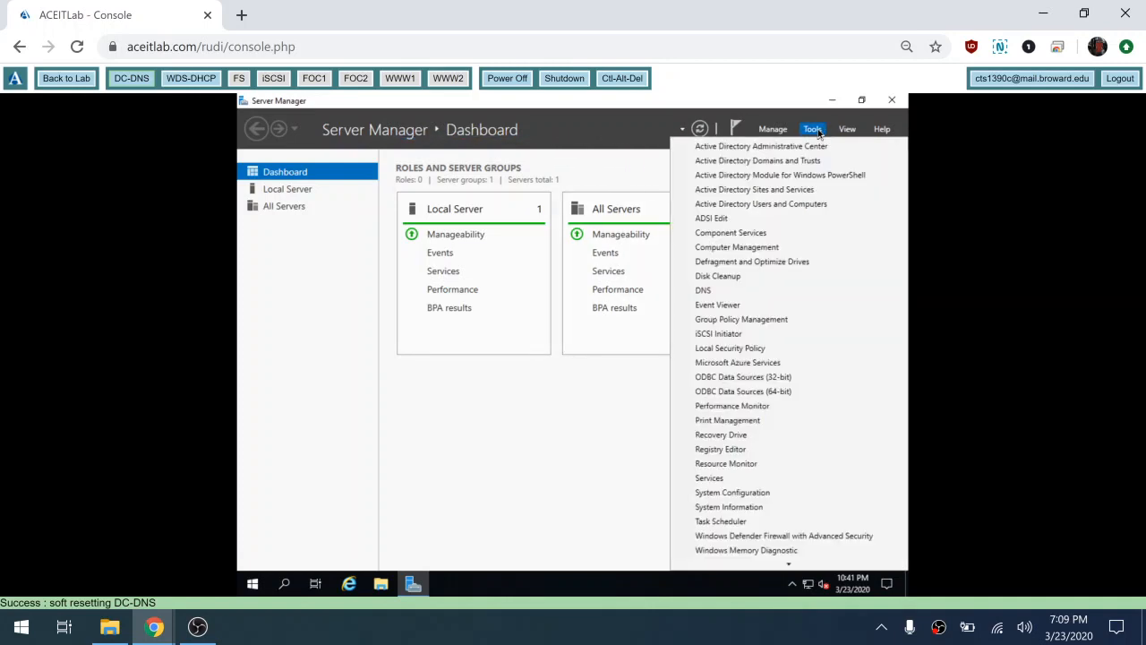
click(785, 179)
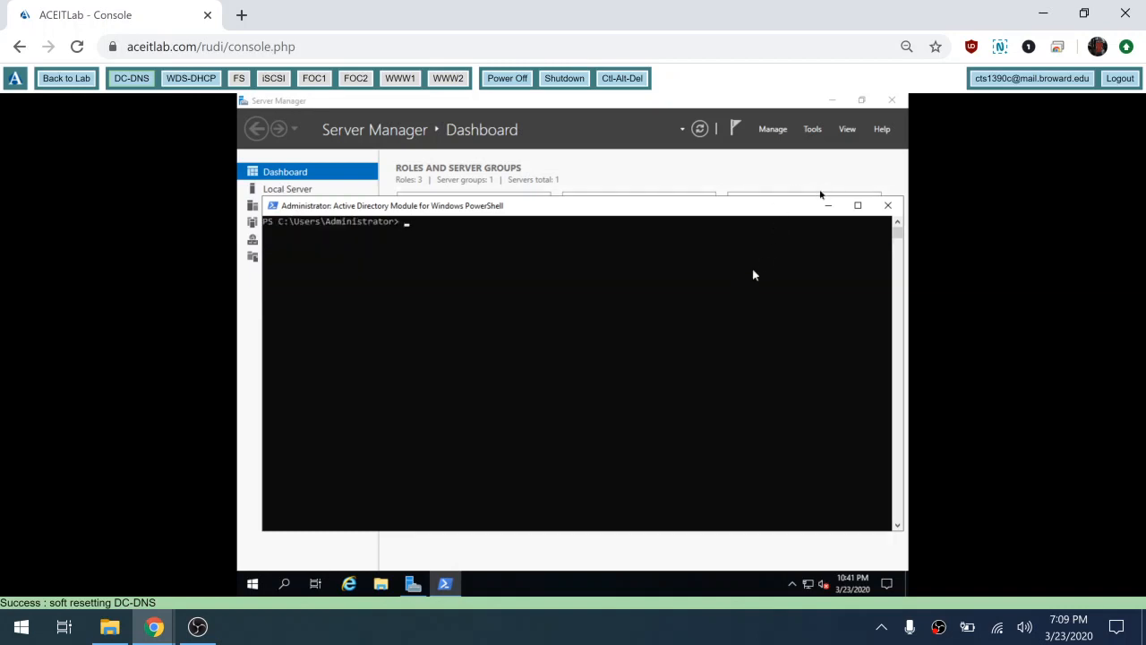
click(813, 130)
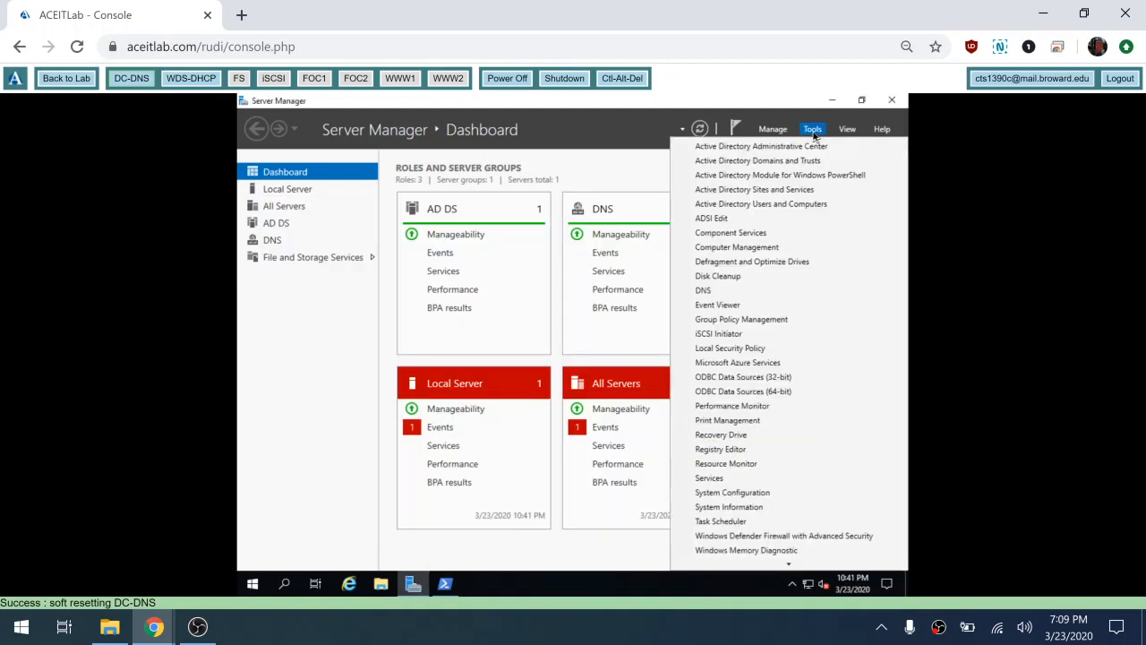
click(772, 204)
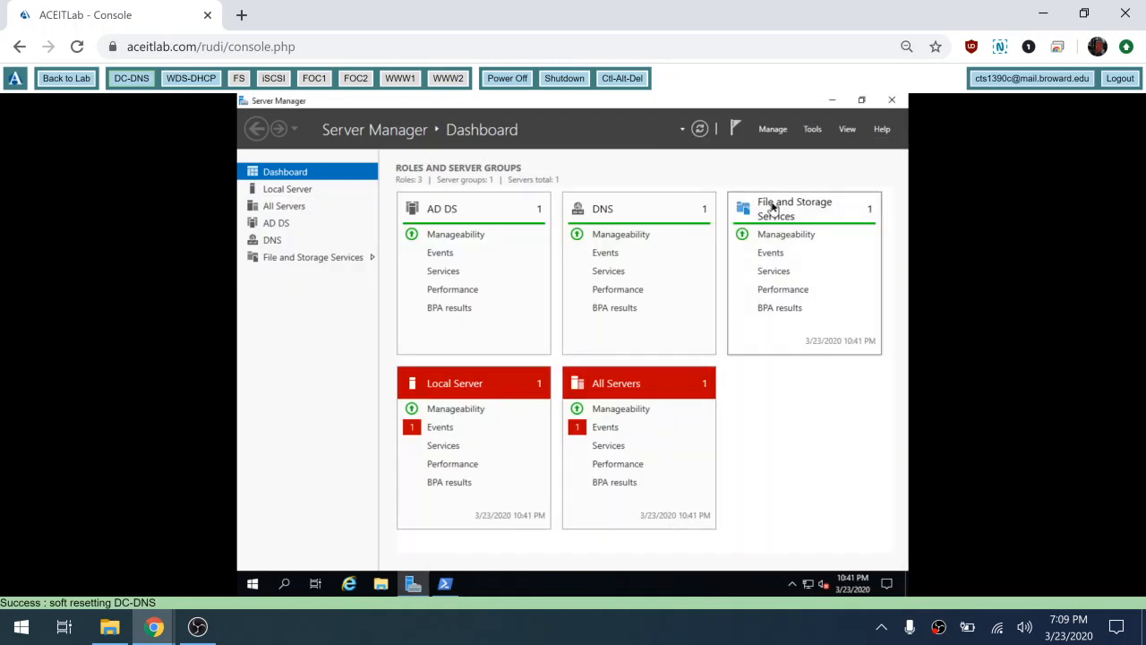
Step: Close the stray Active Directory PowerShell console with the exit command
click(449, 587)
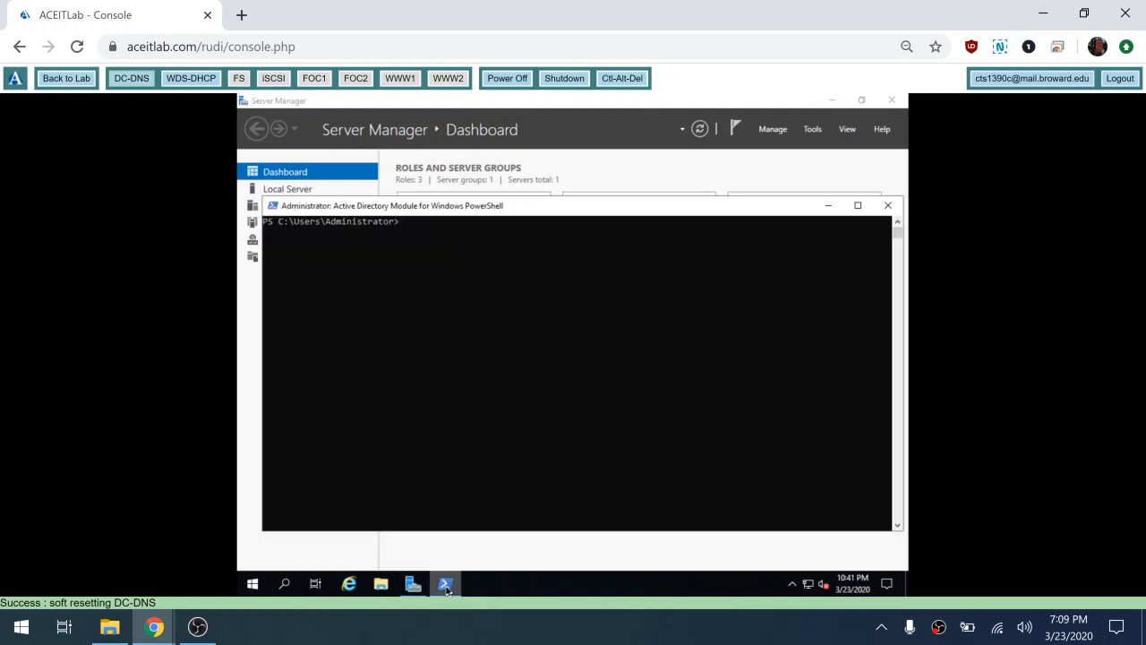
click(516, 456)
key(Escape)
text(exit)
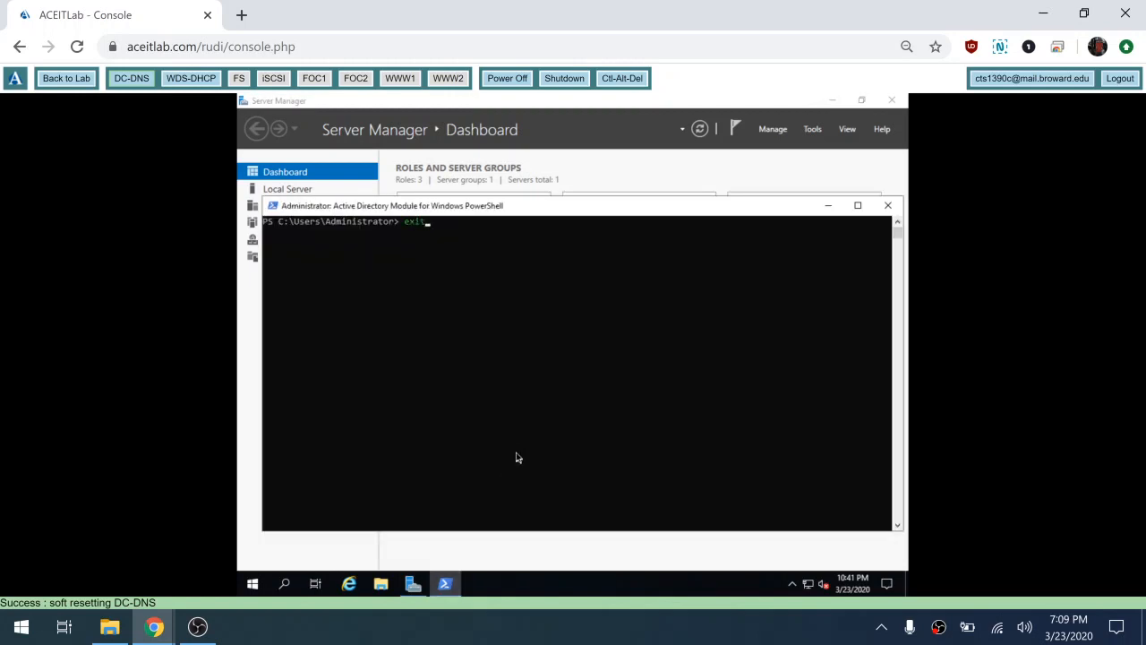
key(Return)
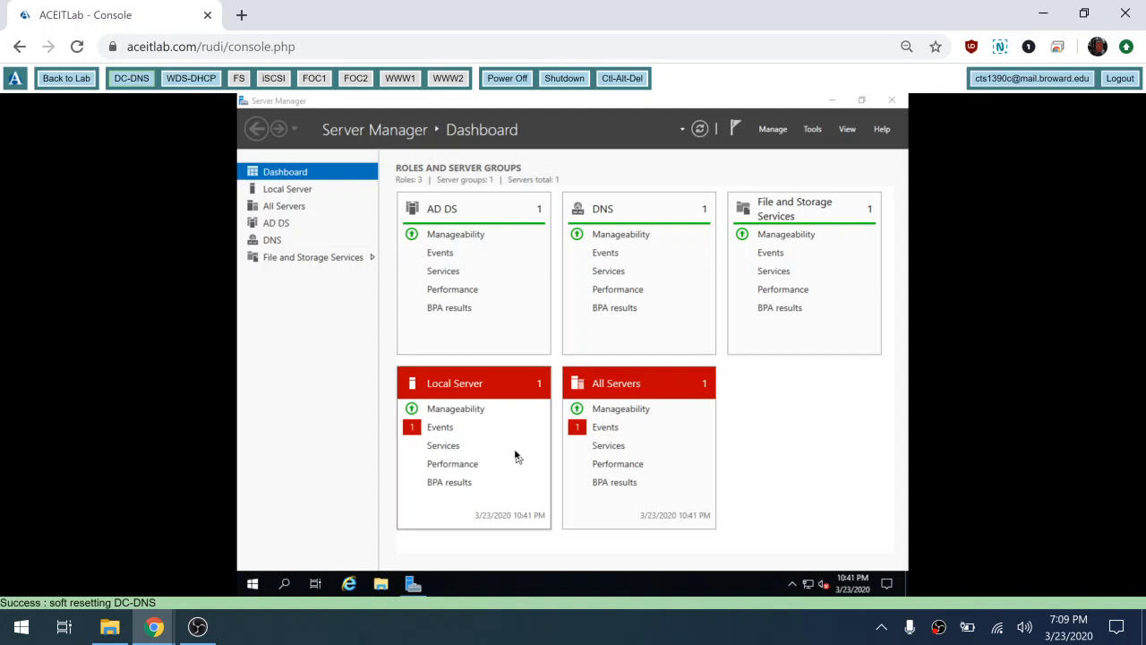
Step: Launch Active Directory Users and Computers to show contoso.com's Users container
click(813, 130)
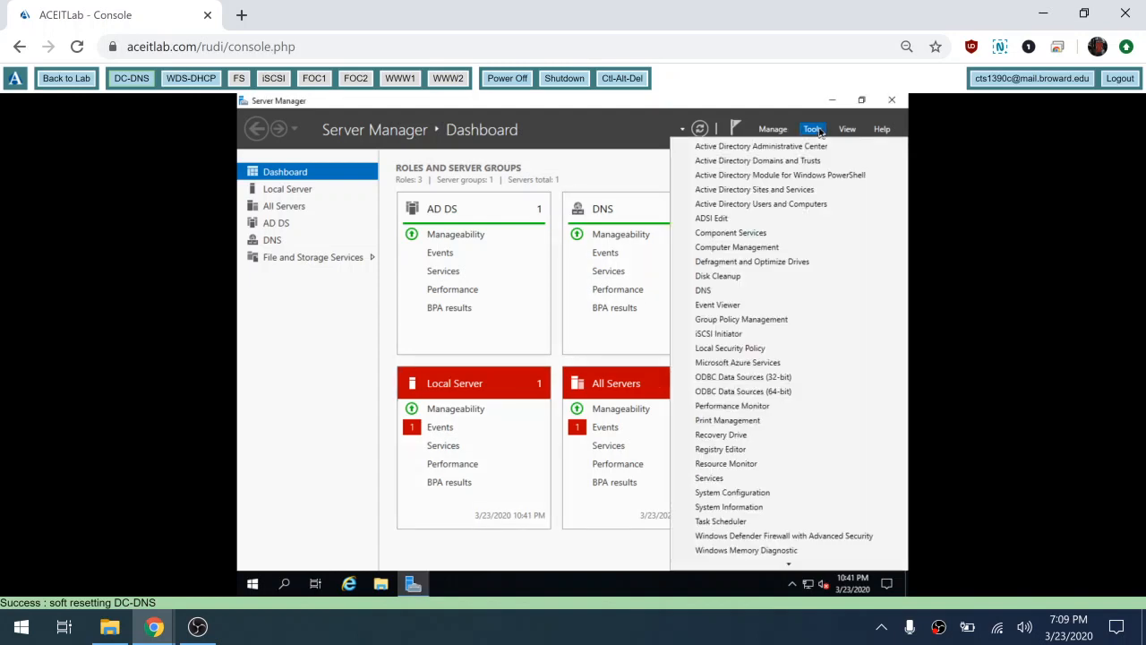
click(768, 204)
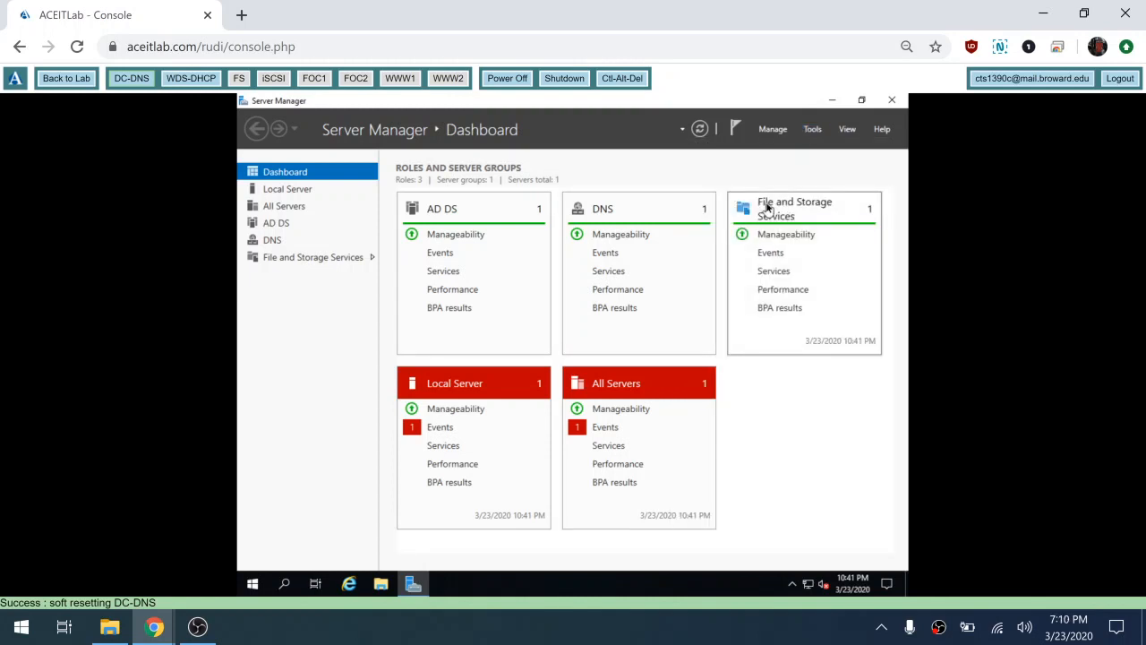
click(254, 587)
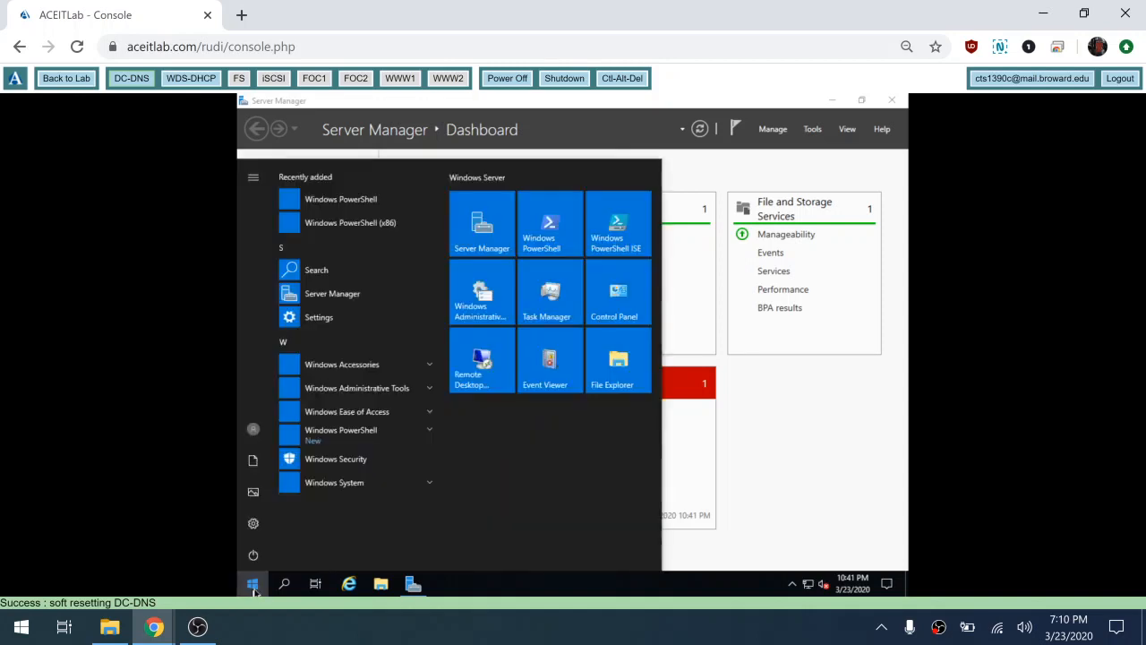
click(375, 394)
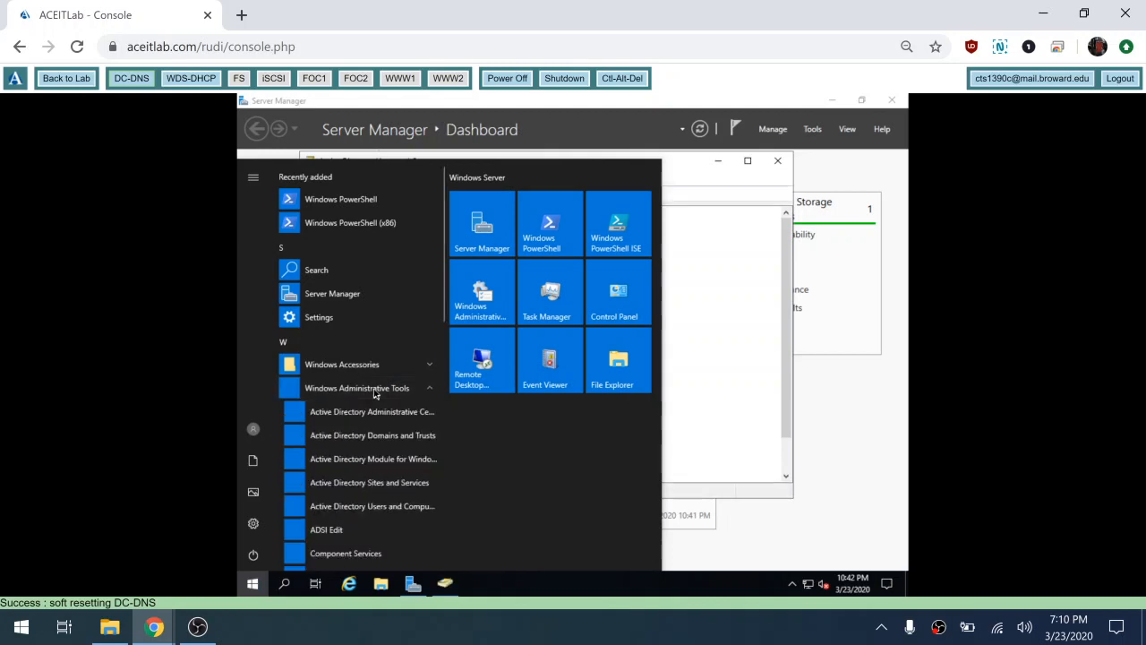
click(683, 165)
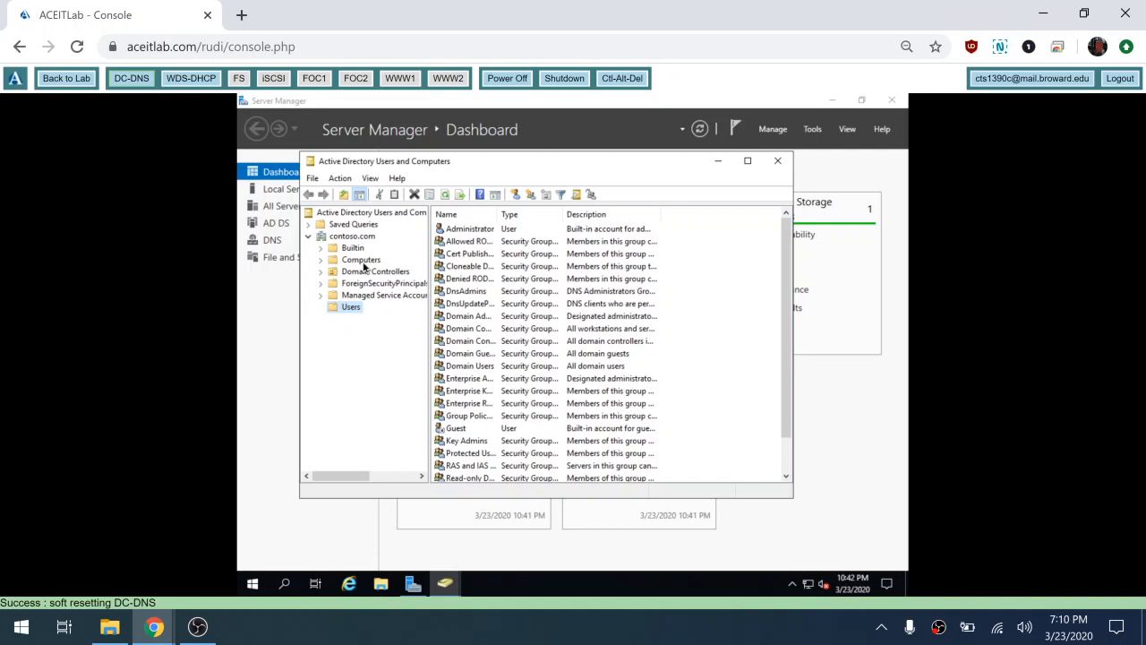
Step: List WDS-DHCP, WWW1 and WWW2 in Computers, then view WWW1's Properties and cancel
click(363, 262)
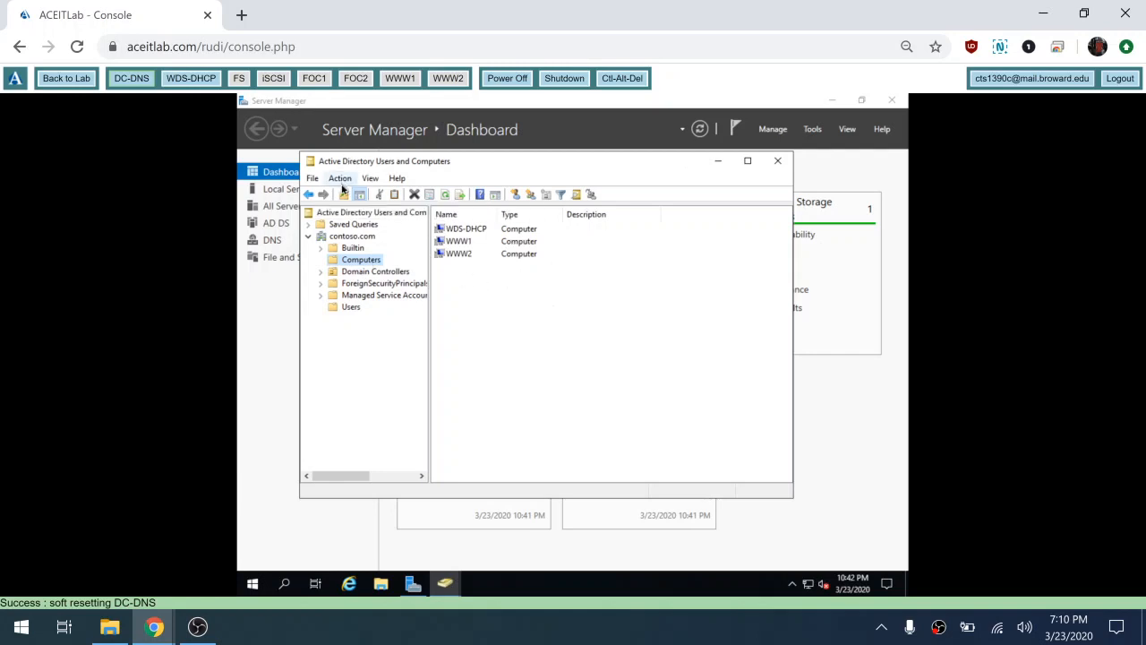
click(455, 249)
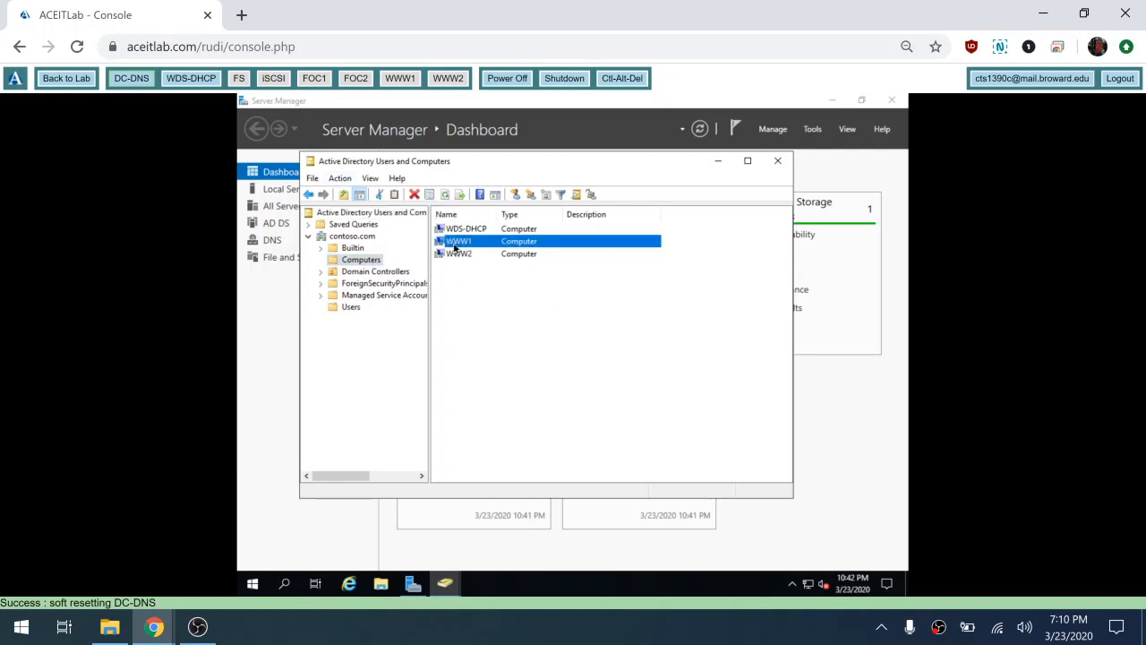
right_click(455, 248)
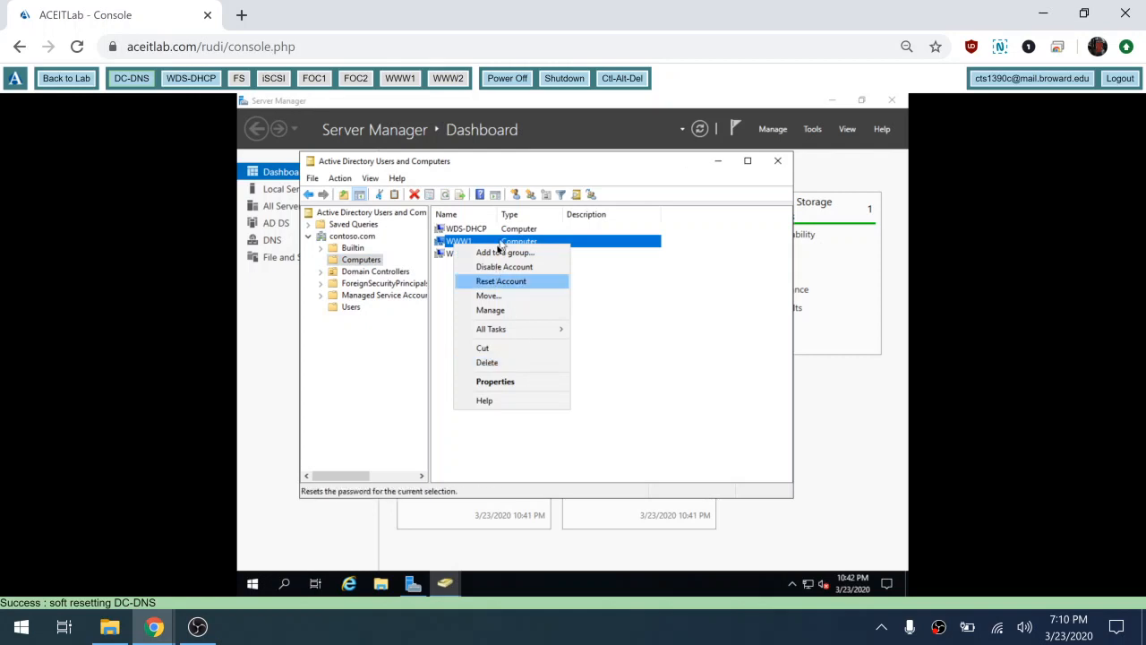
click(519, 385)
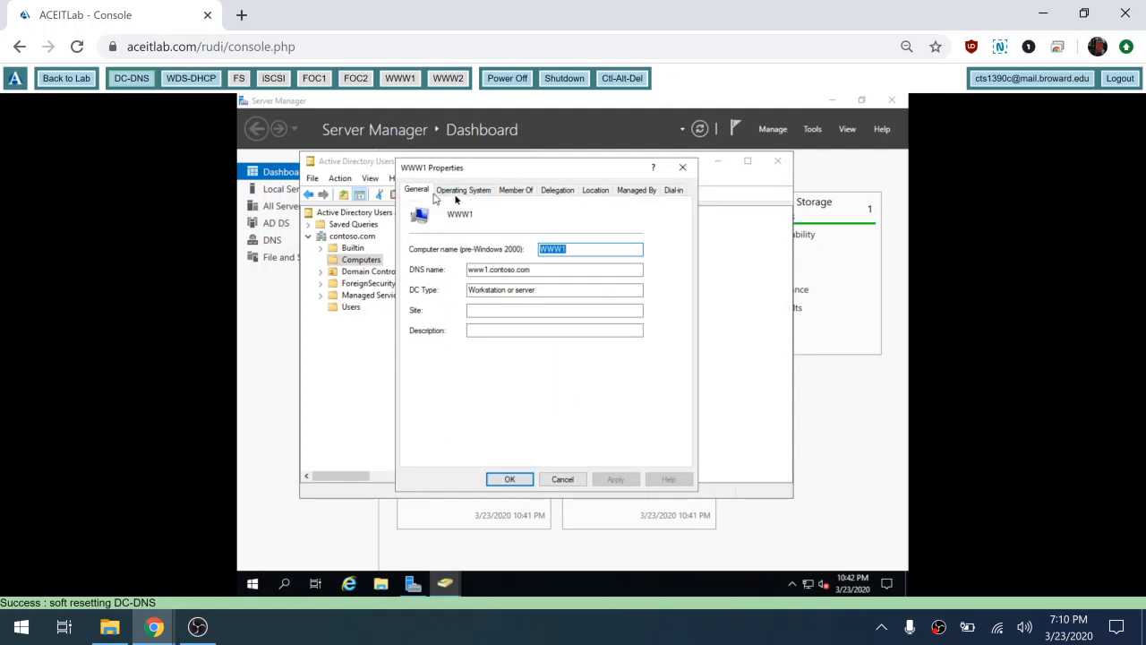
click(578, 479)
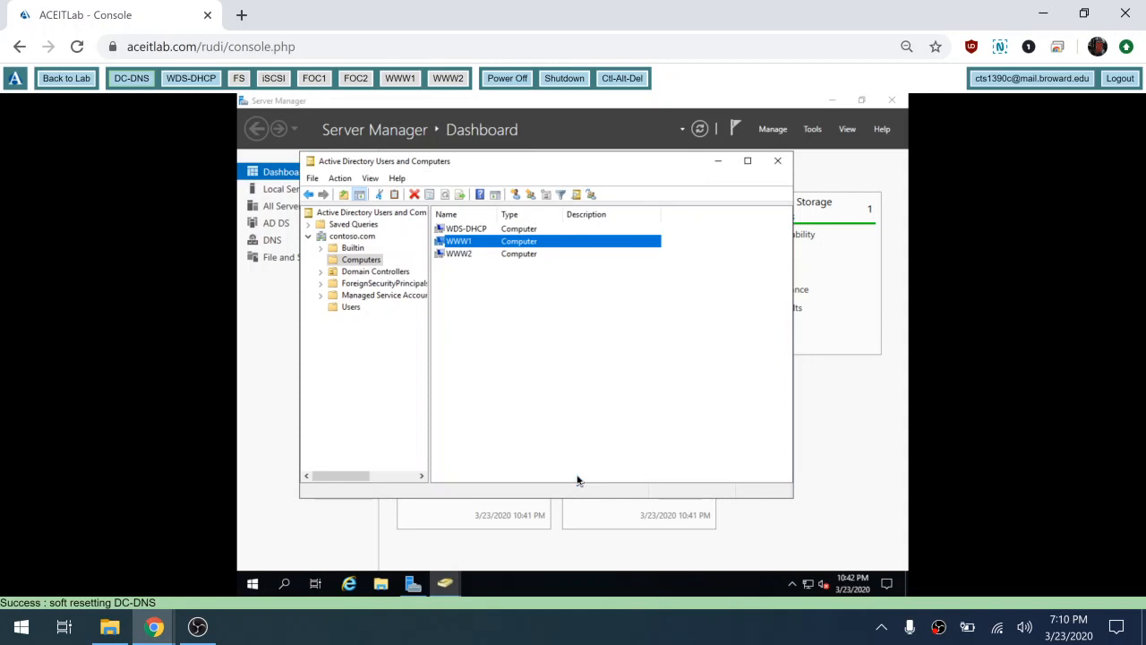
Step: Enable View > Advanced Features and open WWW1's Properties from the Computers container
click(367, 180)
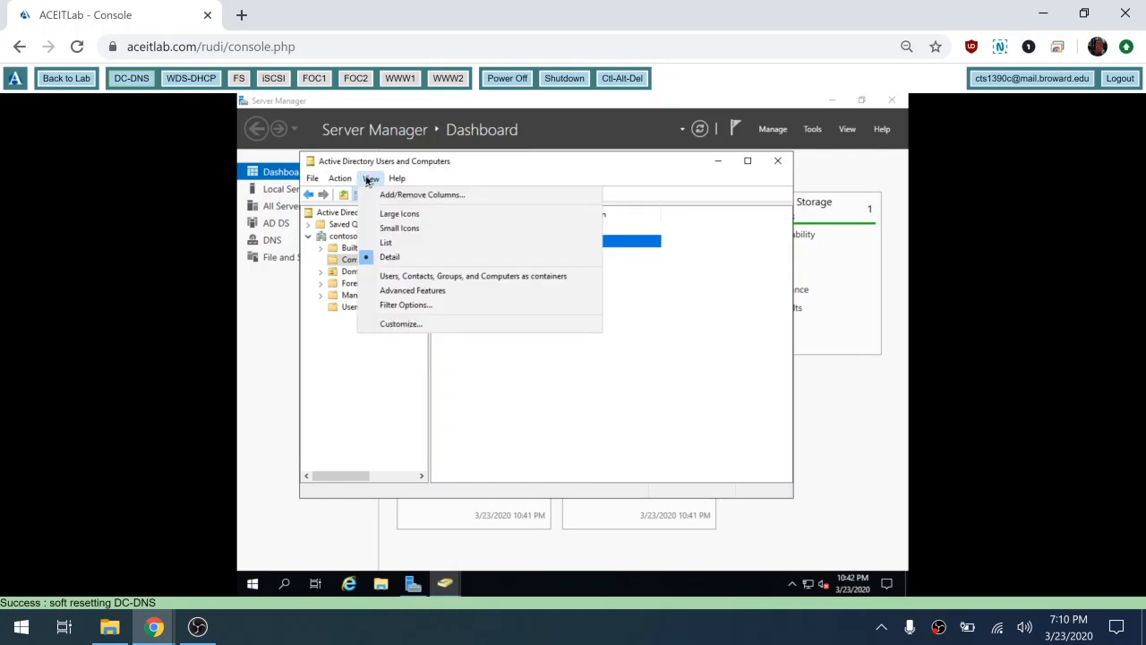
click(407, 290)
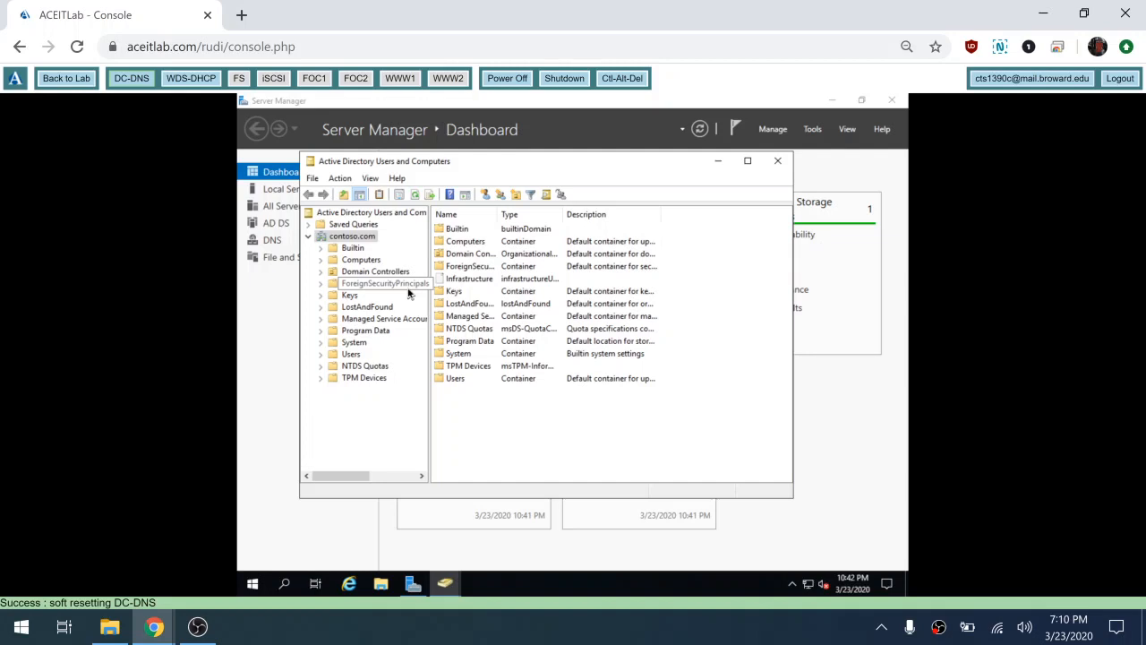
click(357, 261)
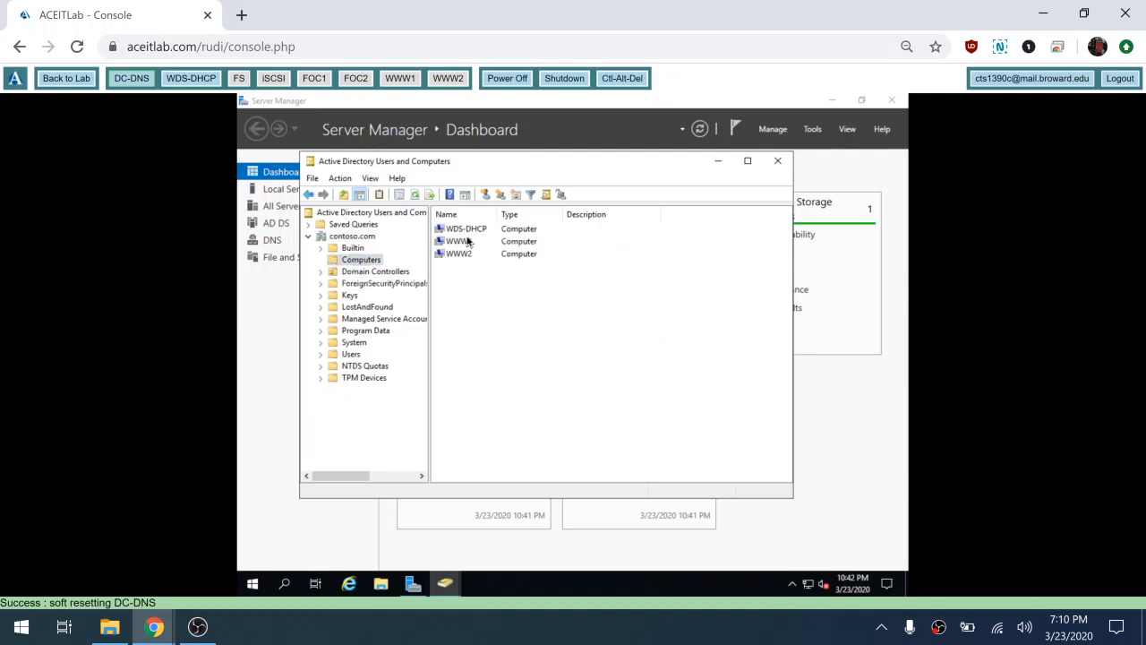
click(468, 242)
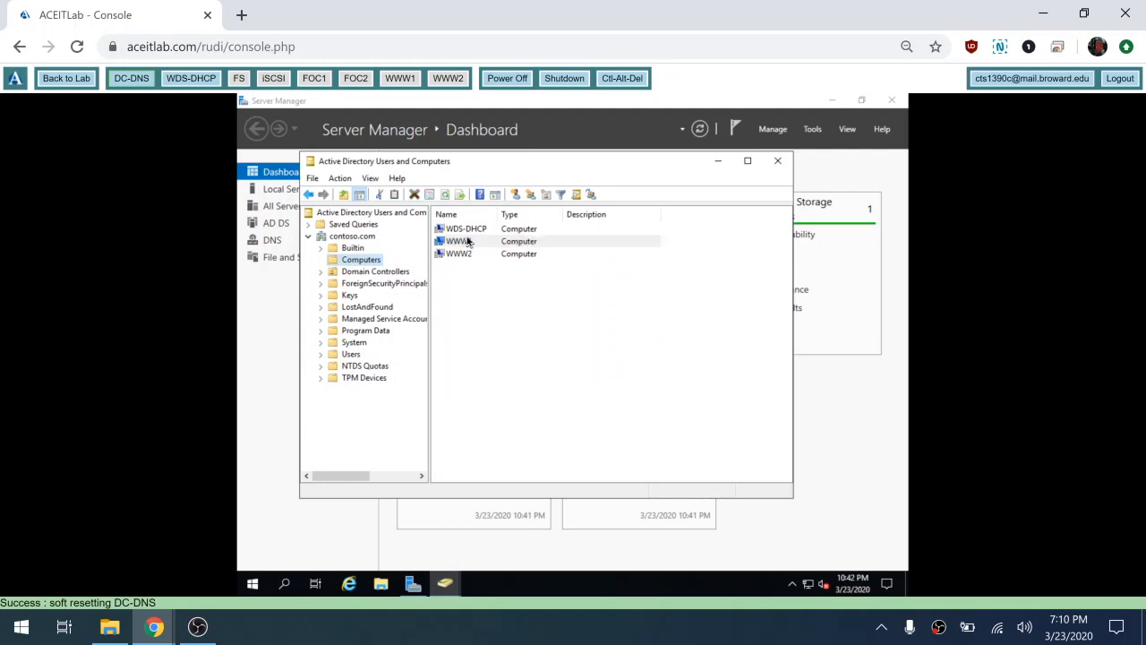
right_click(464, 243)
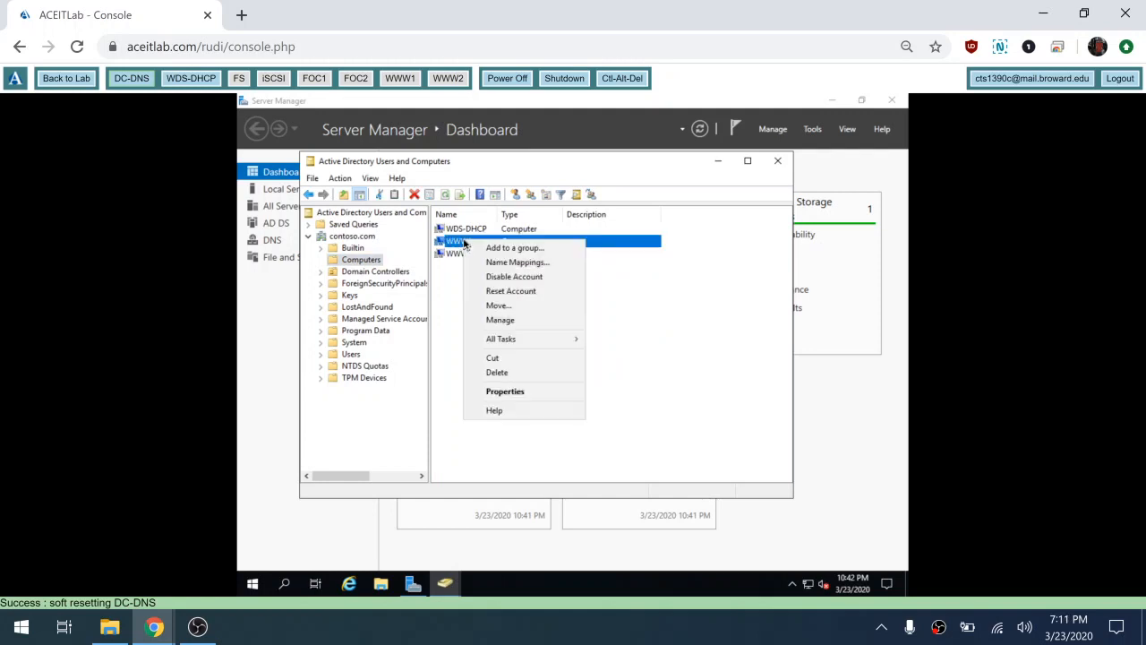
click(518, 393)
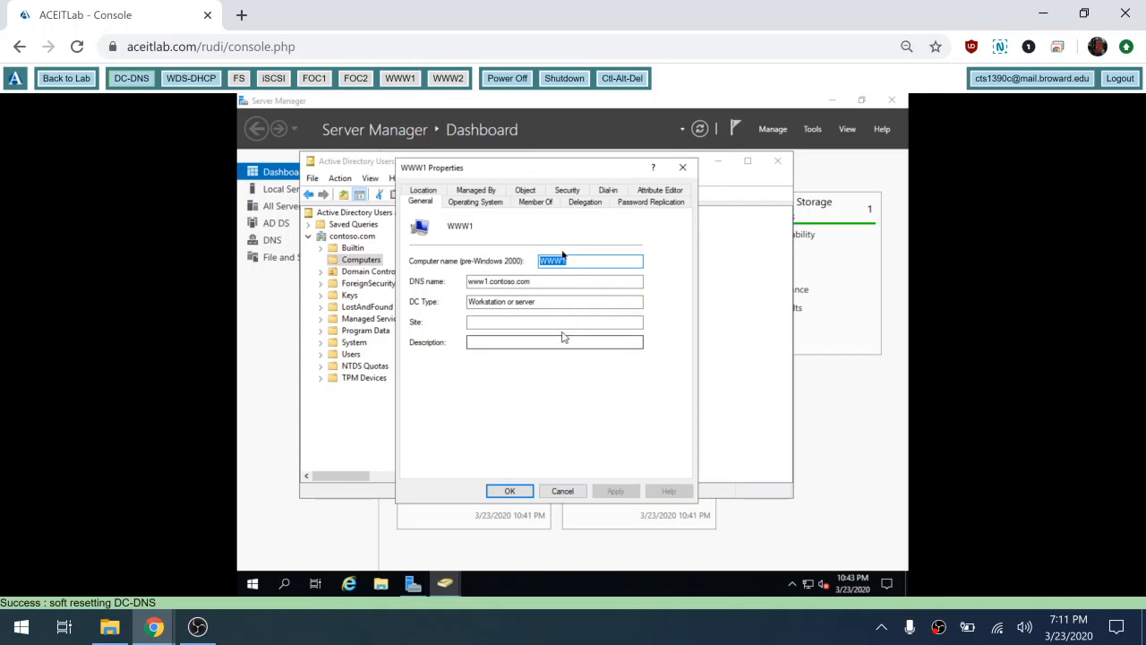
Step: Review Domain Admins' permissions on WWW1's Security tab, then cancel without changes
click(568, 191)
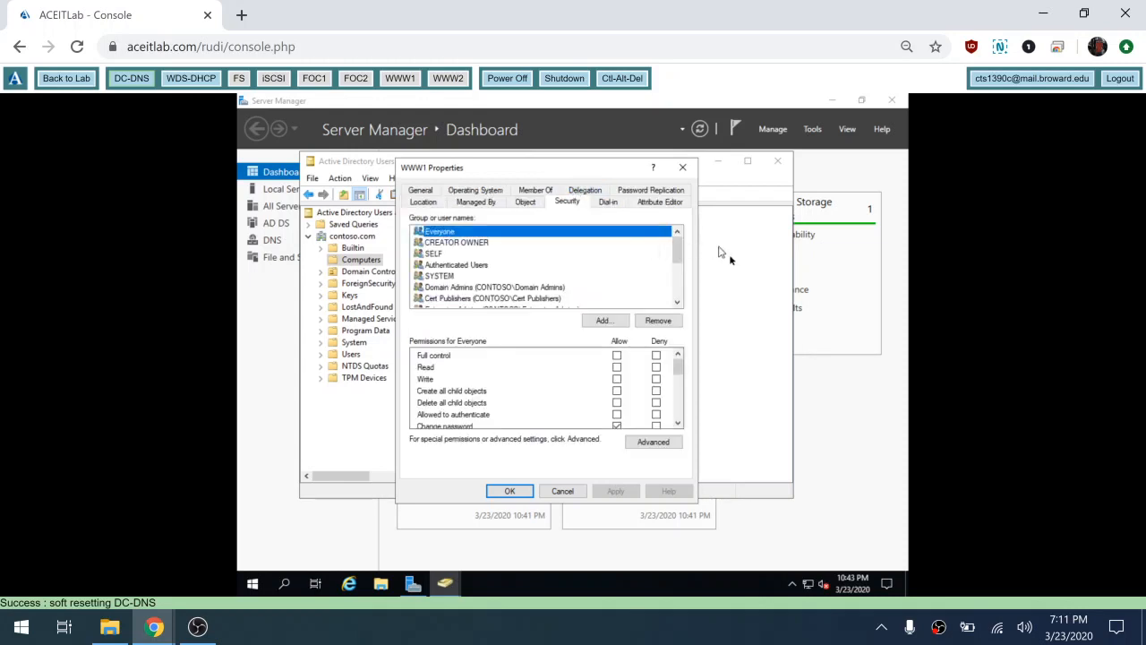
click(540, 288)
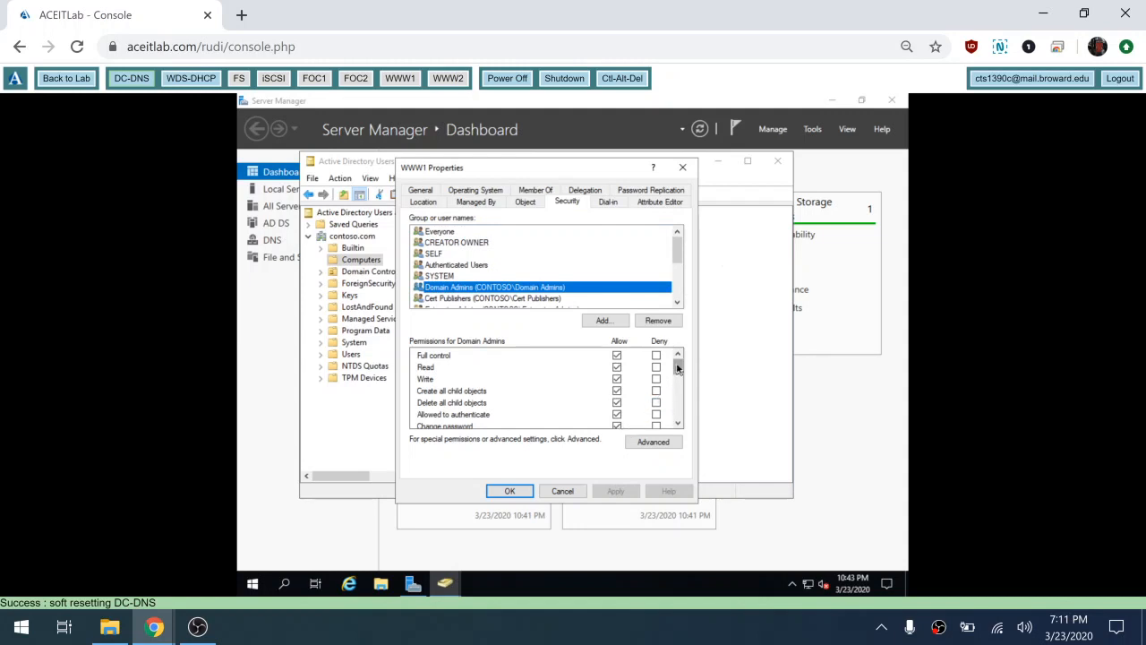
mouse_move(678, 368)
mouse_down()
mouse_move(678, 439)
mouse_move(683, 351)
mouse_move(678, 420)
mouse_move(674, 349)
mouse_up()
drag(680, 364, 680, 376)
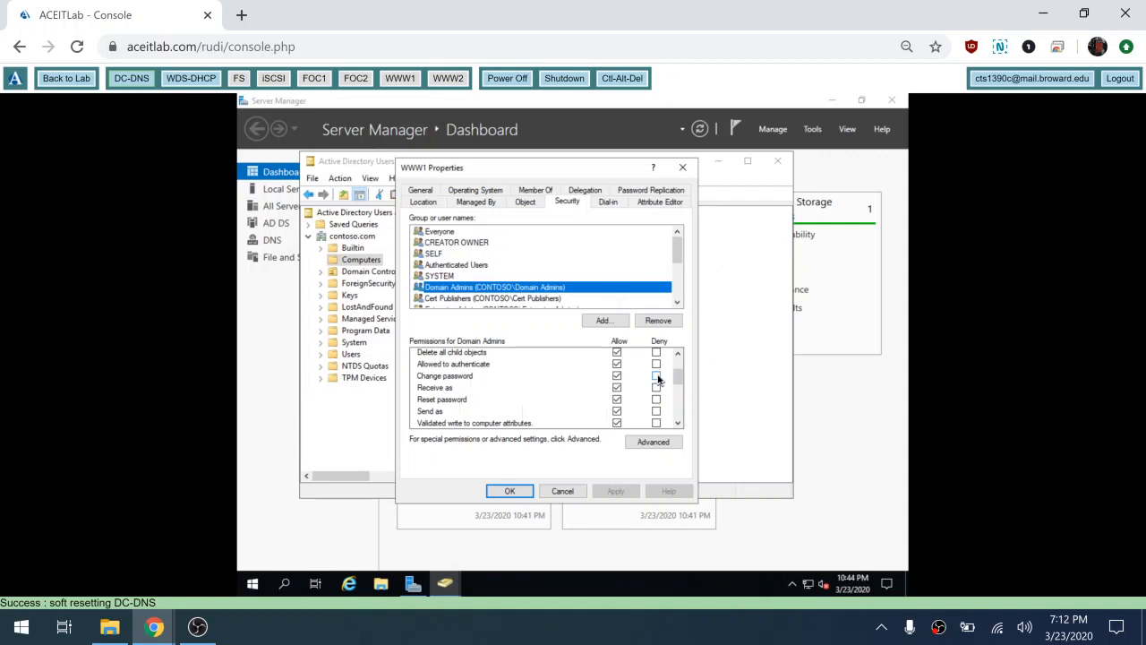
click(568, 495)
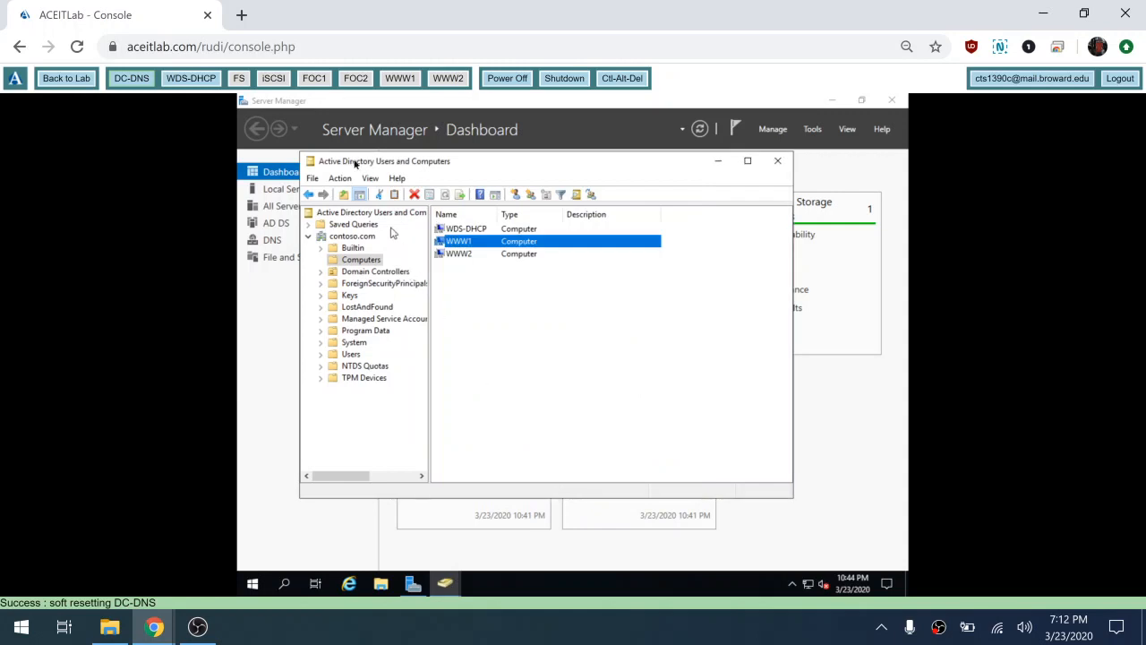
Step: Turn off Advanced Features, then select the Users container and view and cancel its Properties
click(369, 180)
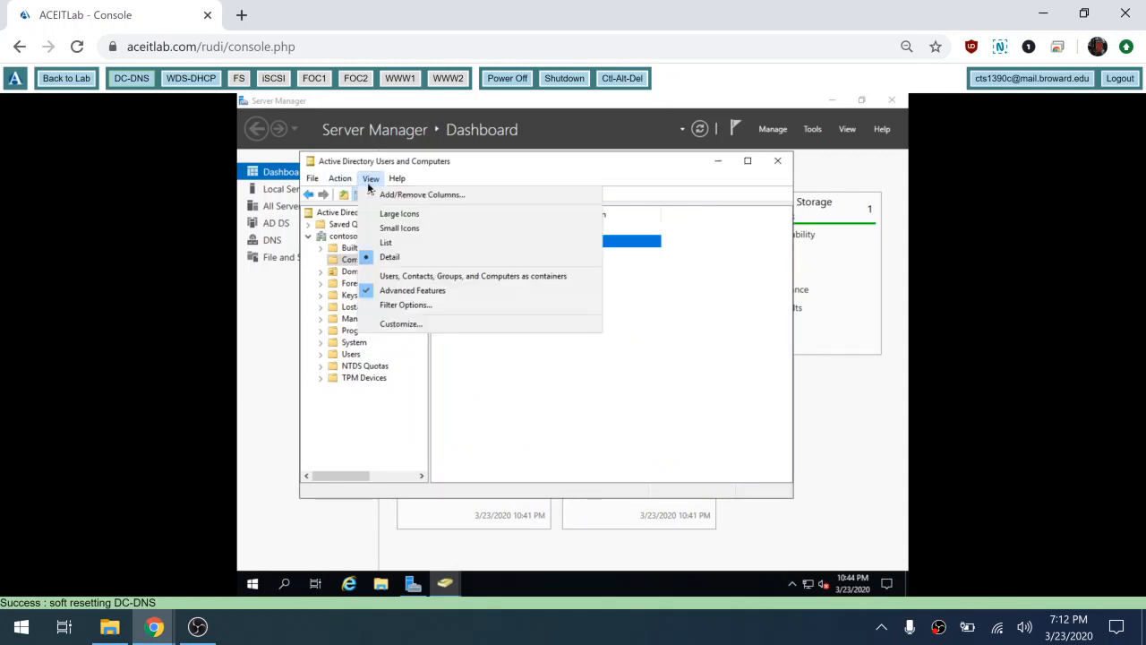
click(366, 292)
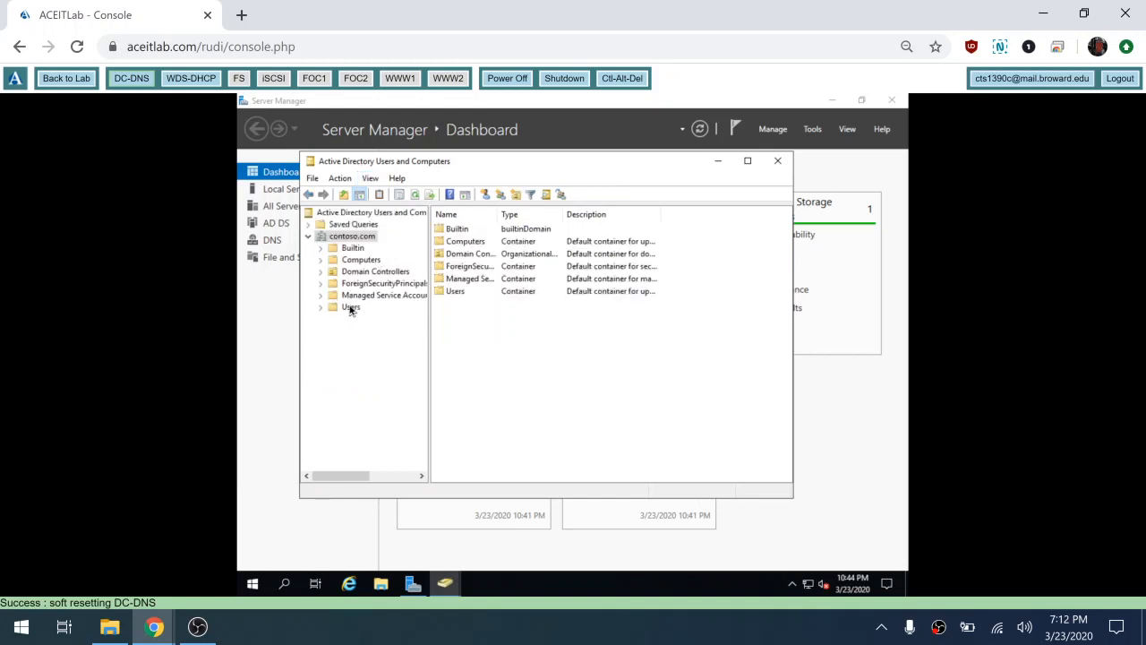
click(350, 307)
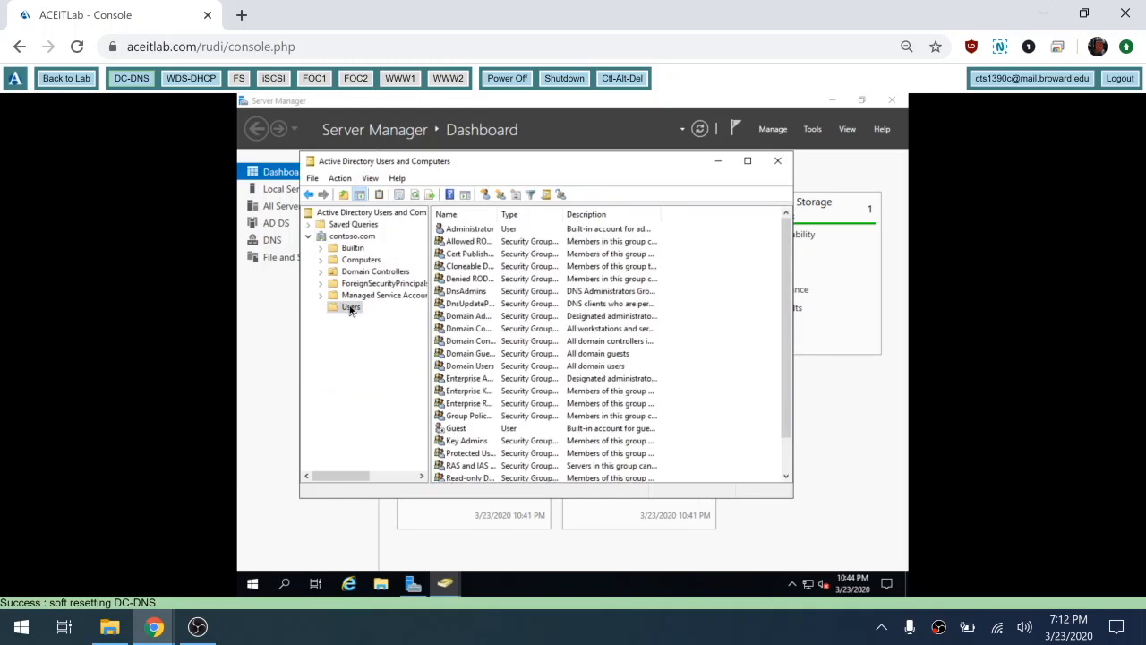
right_click(350, 308)
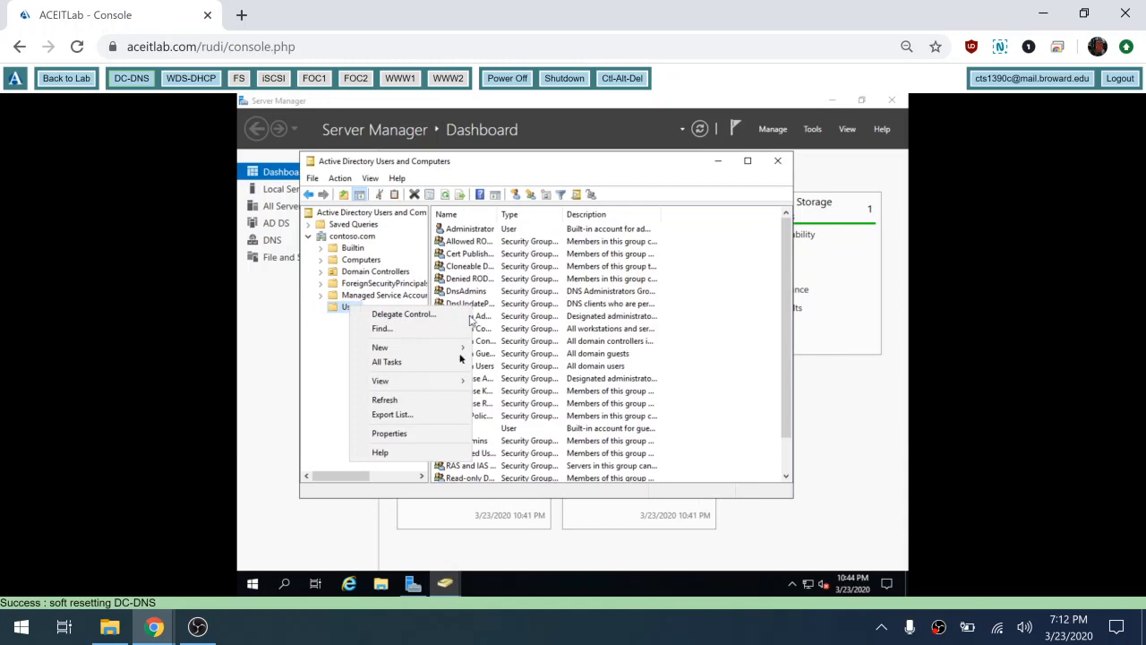
click(439, 434)
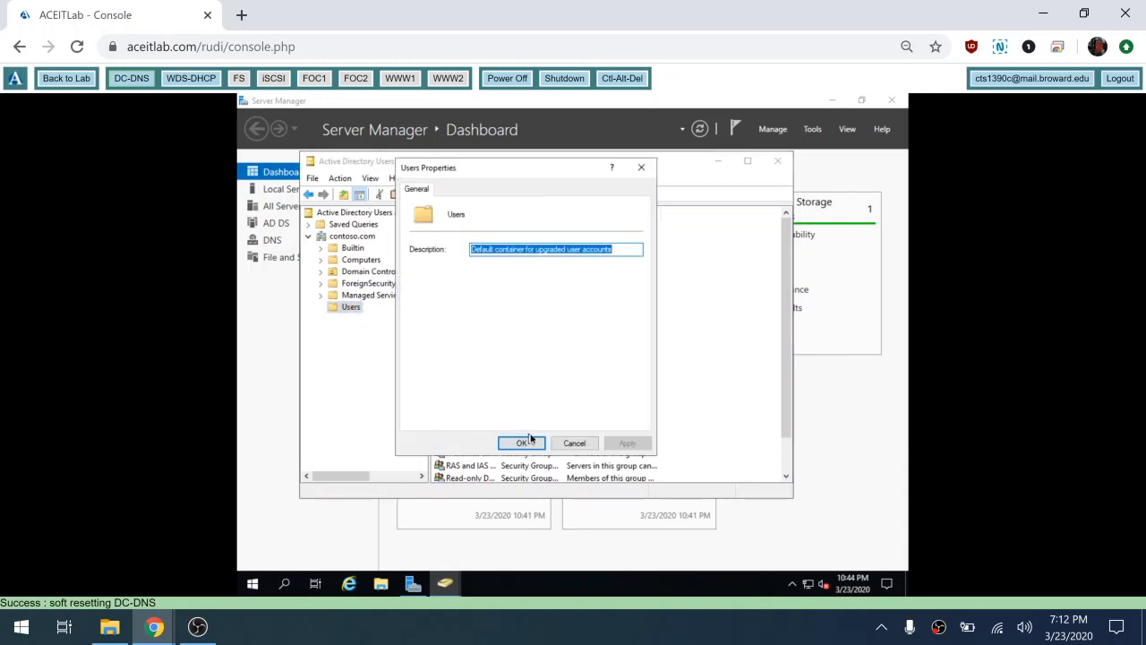
click(571, 443)
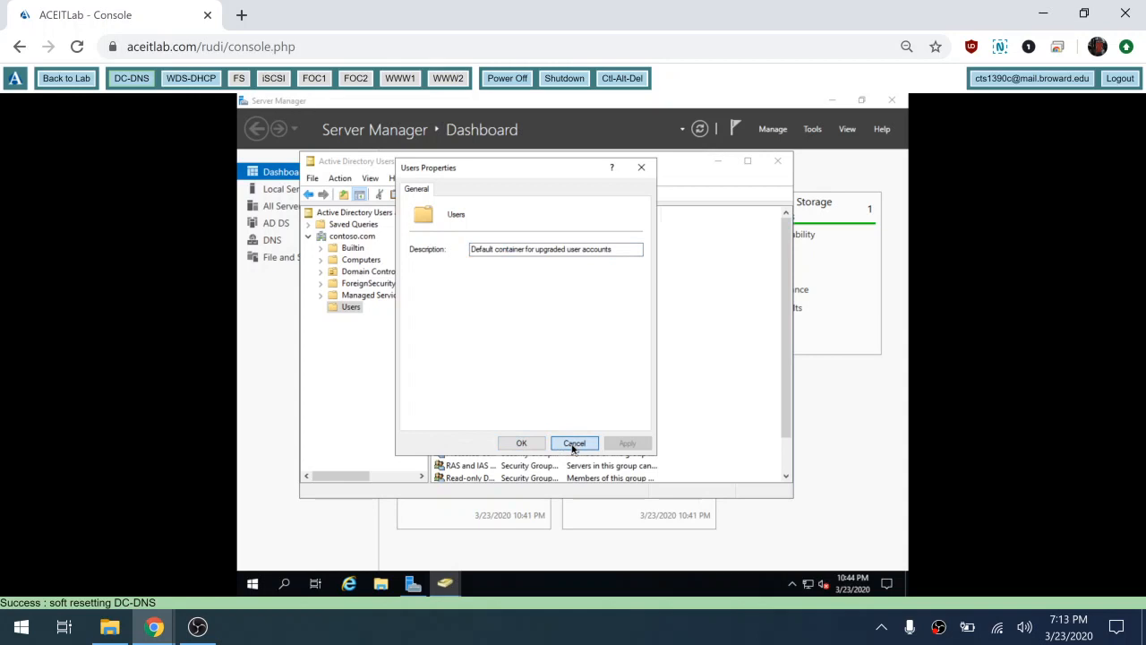
right_click(348, 313)
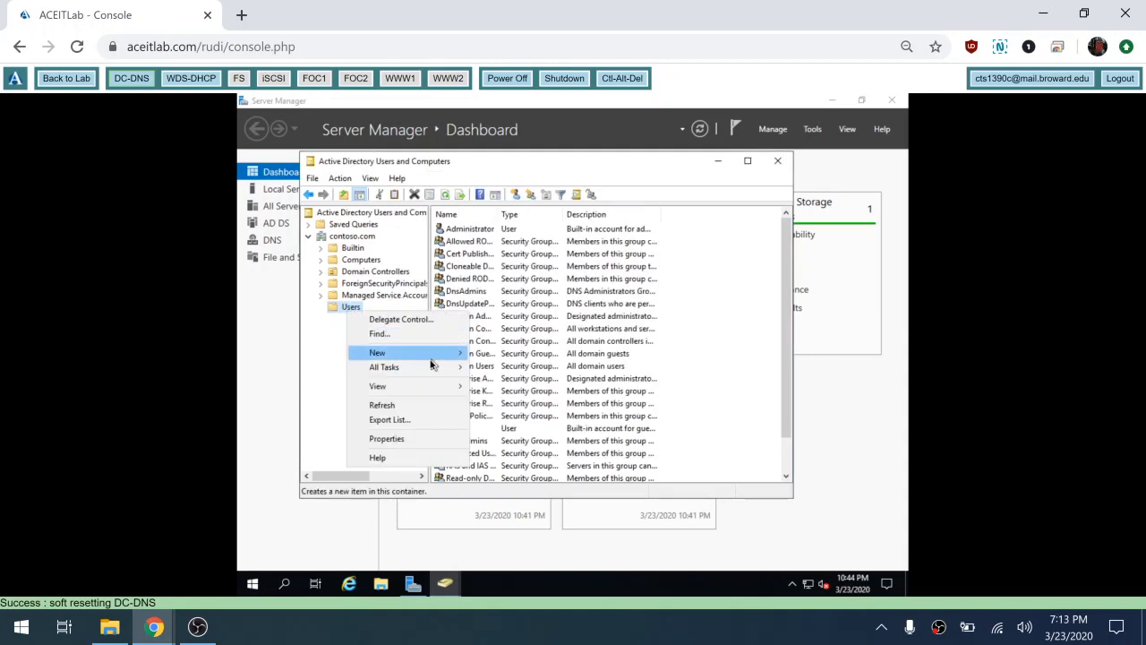
Step: Create a new user in Users with first name Join, last name Domain, and logon name joindomain
mouse_move(434, 358)
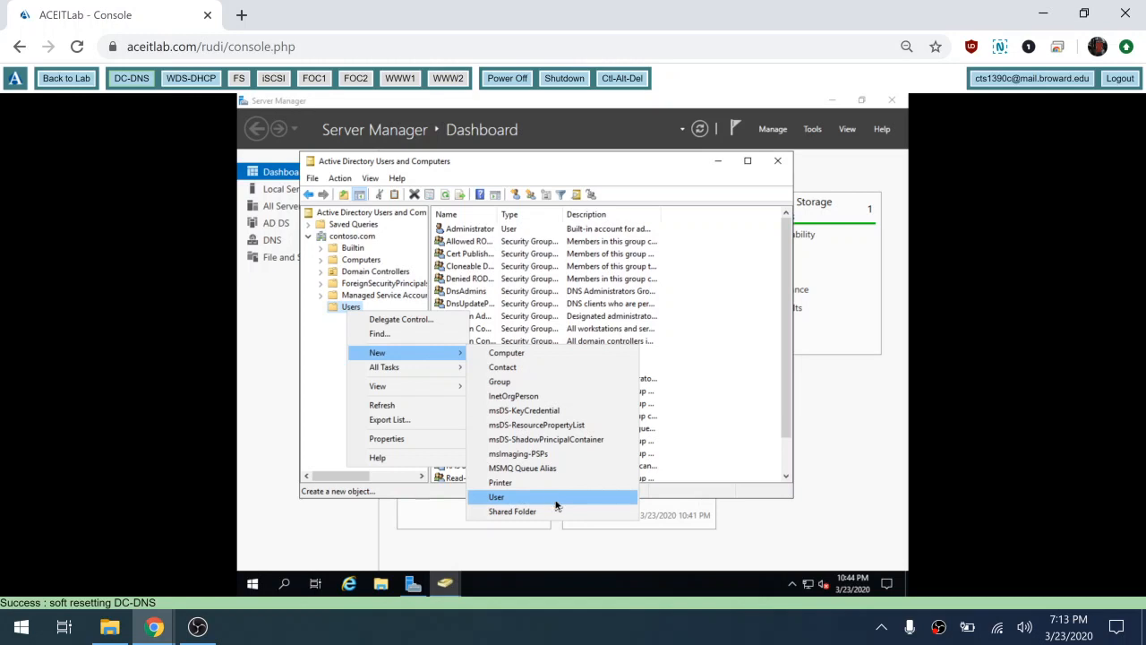
click(555, 500)
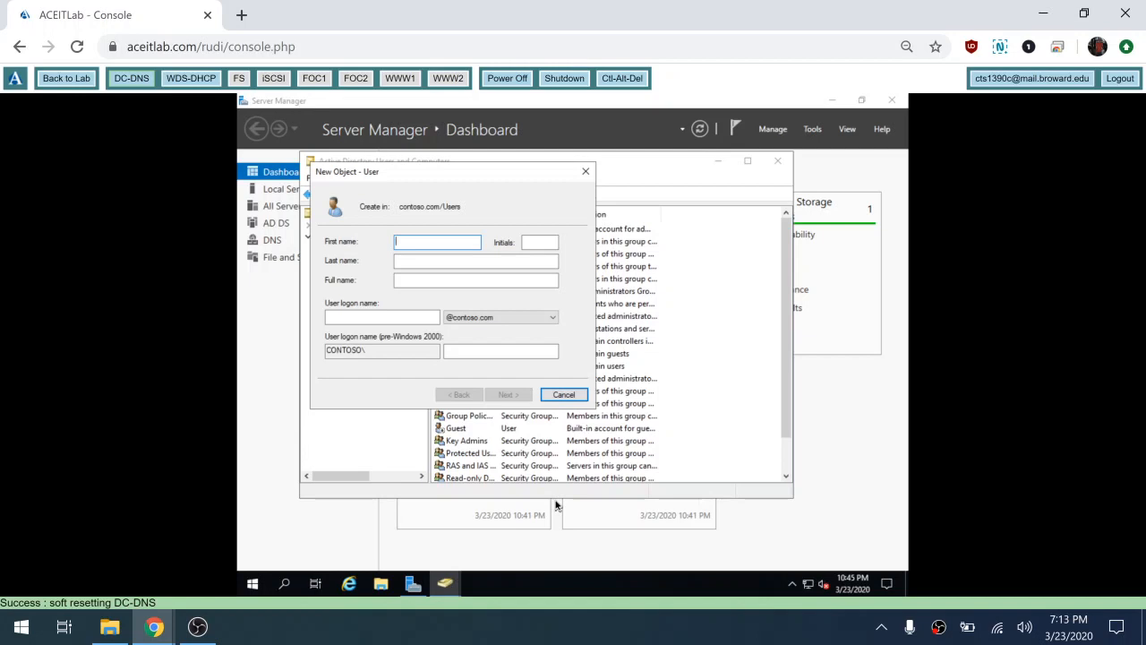
text(Join)
key(Tab)
key(Tab)
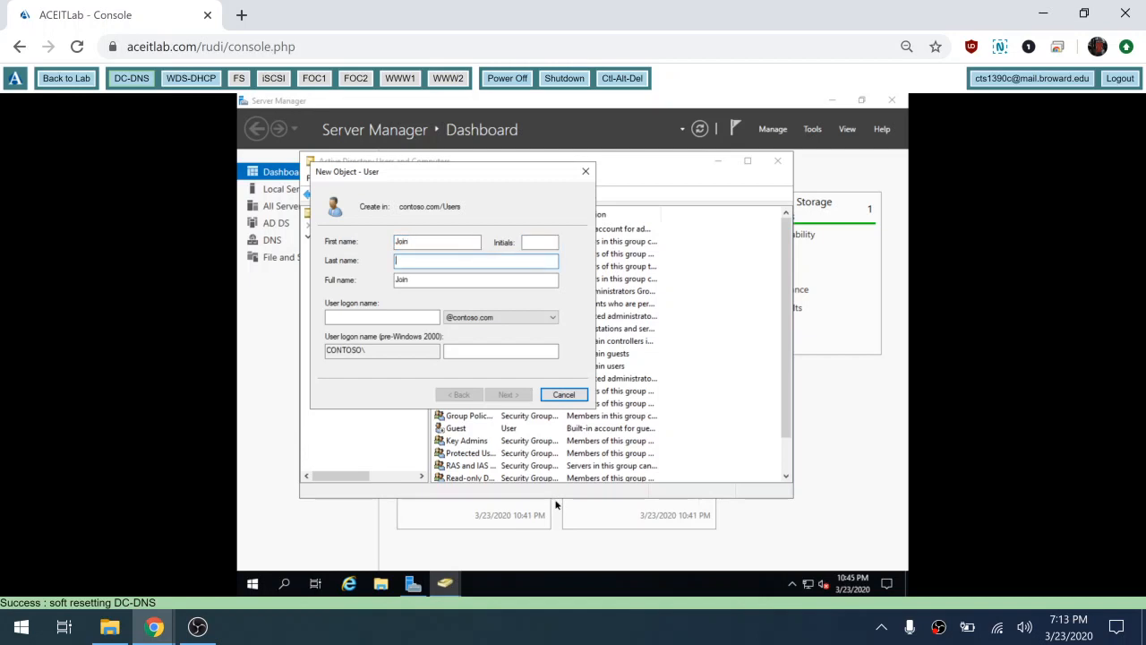
text(Domain)
key(Tab)
key(Tab)
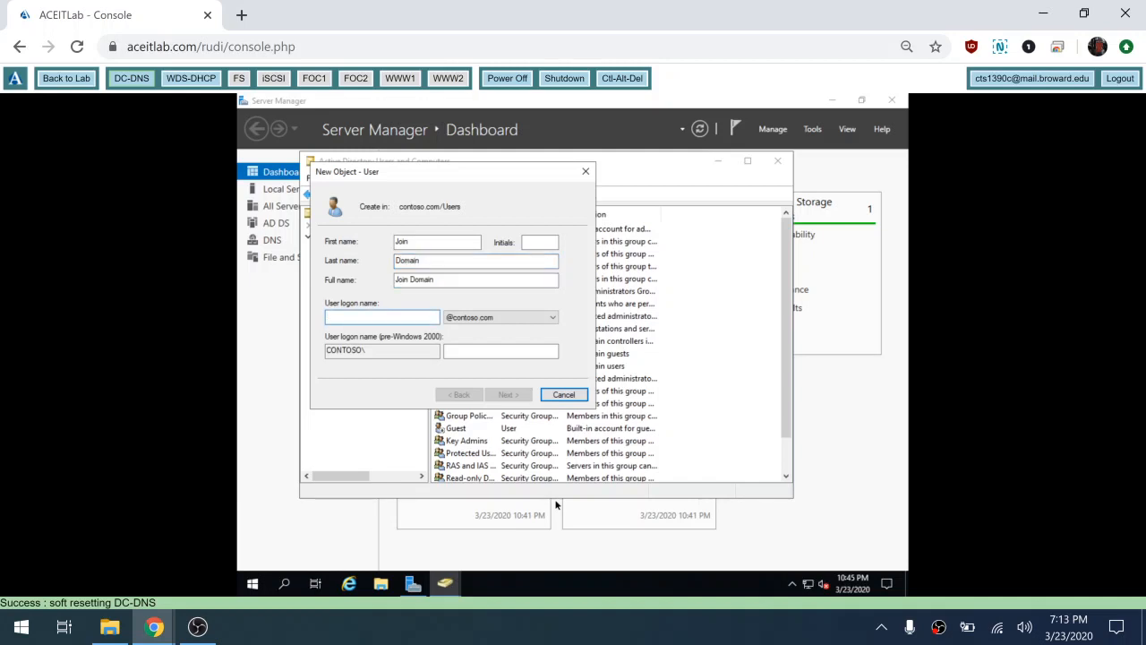
text(joindomain)
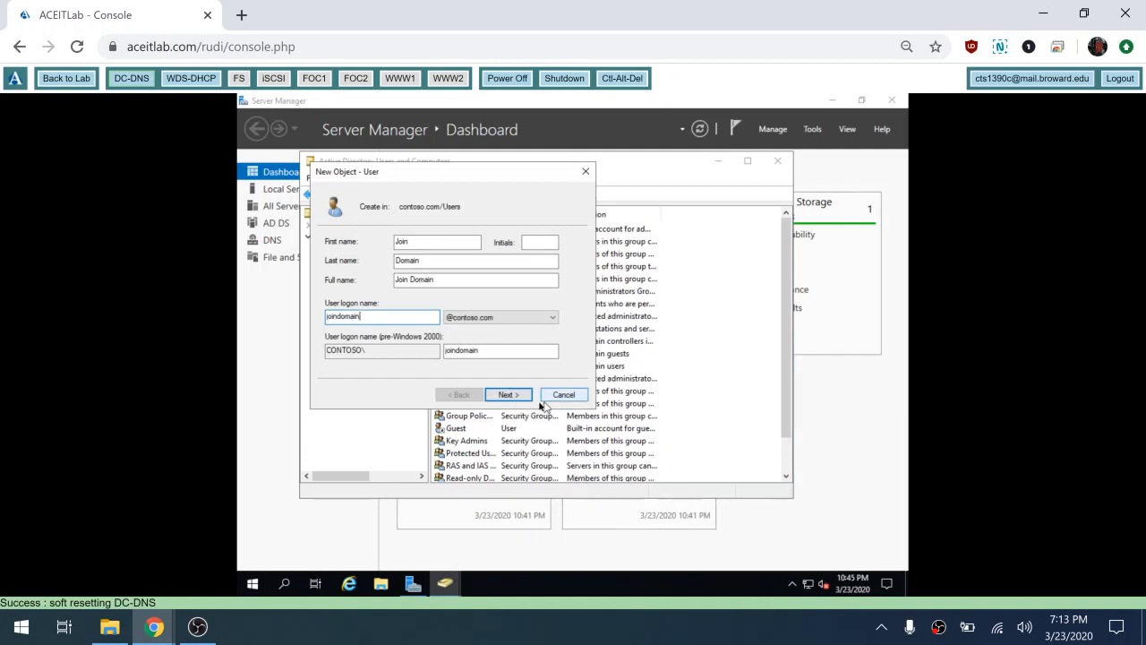
click(508, 395)
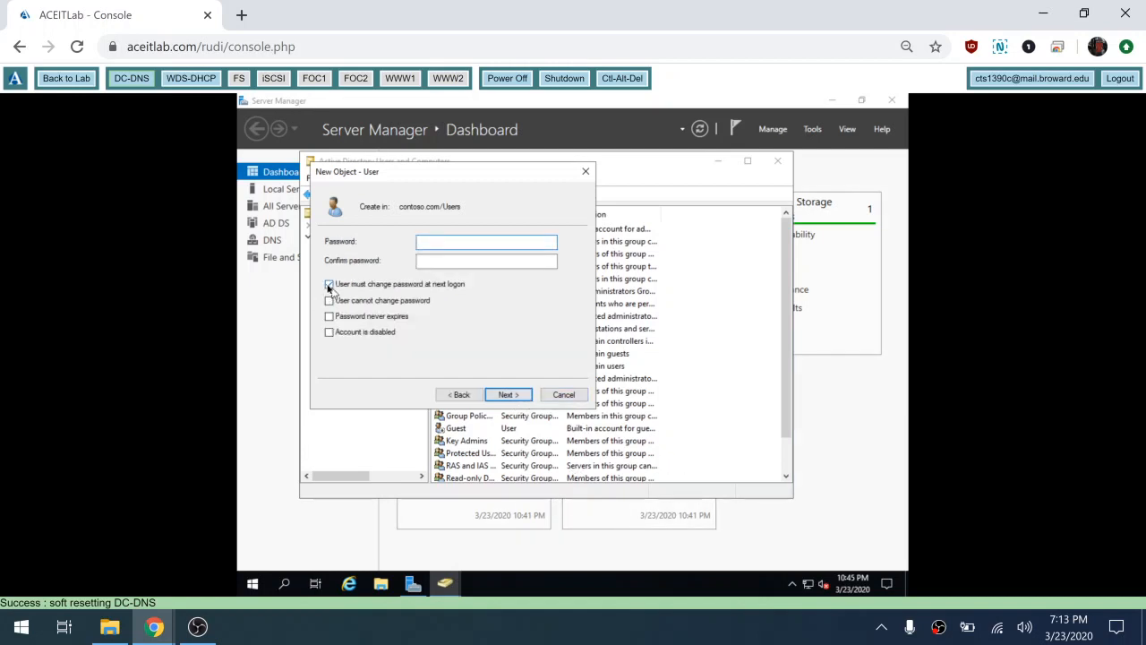
Step: Clear 'must change password at next logon', enter and confirm the account password, and finish creating Join Domain
click(329, 285)
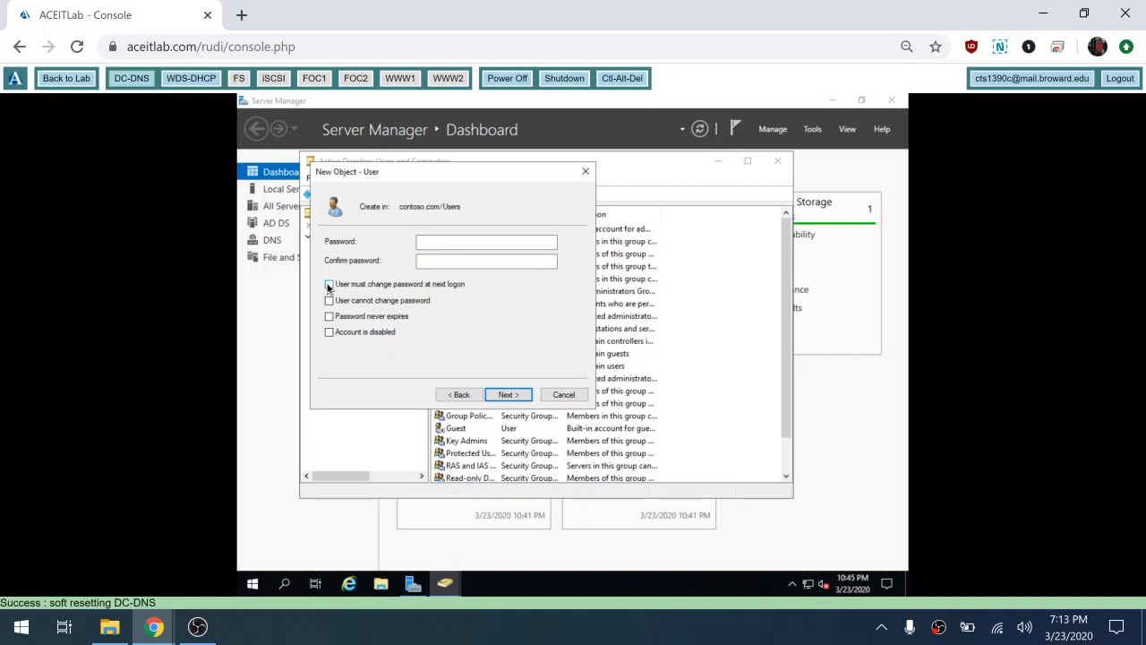
click(446, 244)
text(Pa$$w0rd)
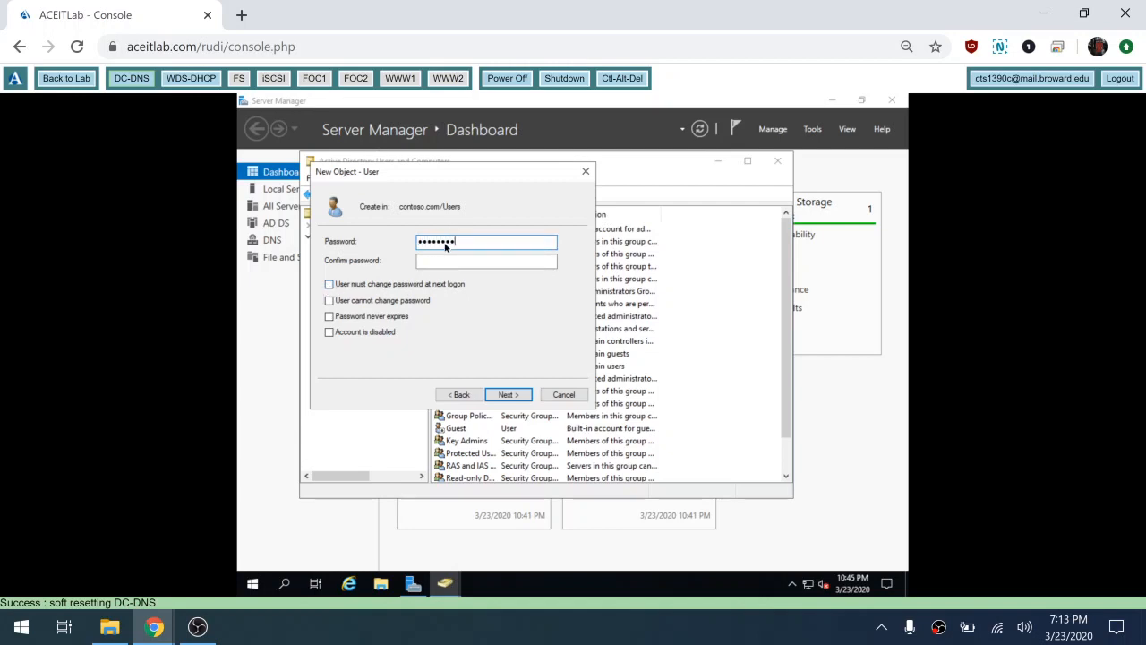
key(Tab)
text(Pa$$w)
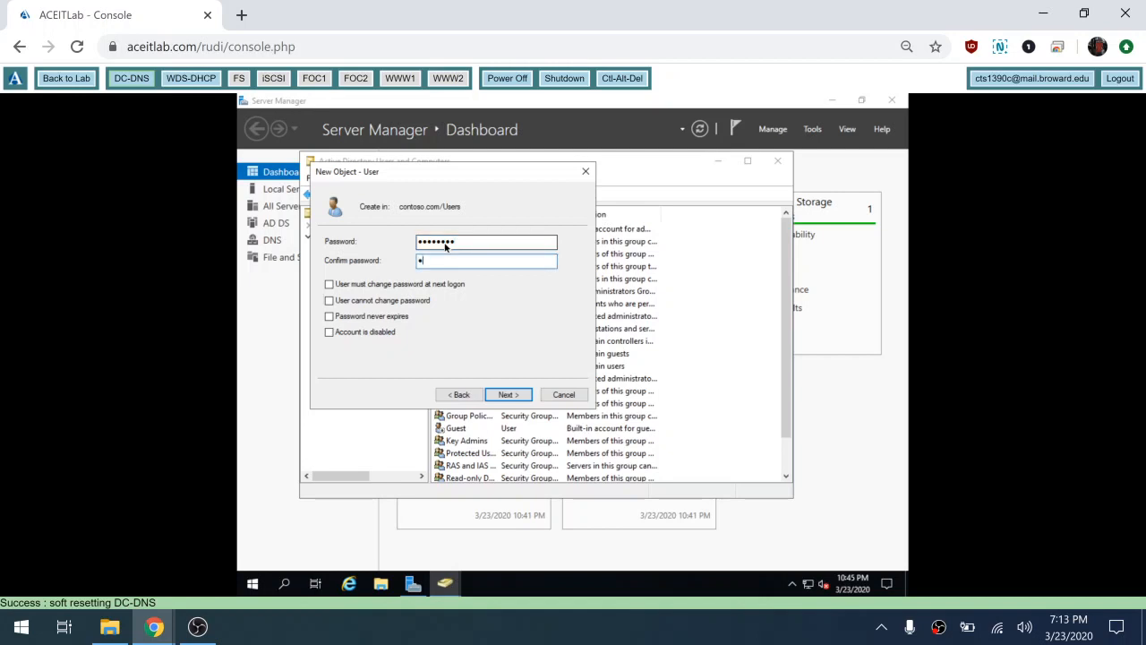
key(BackSpace)
key(BackSpace)
key(BackSpace)
key(BackSpace)
key(BackSpace)
text(Pa$$w0rd)
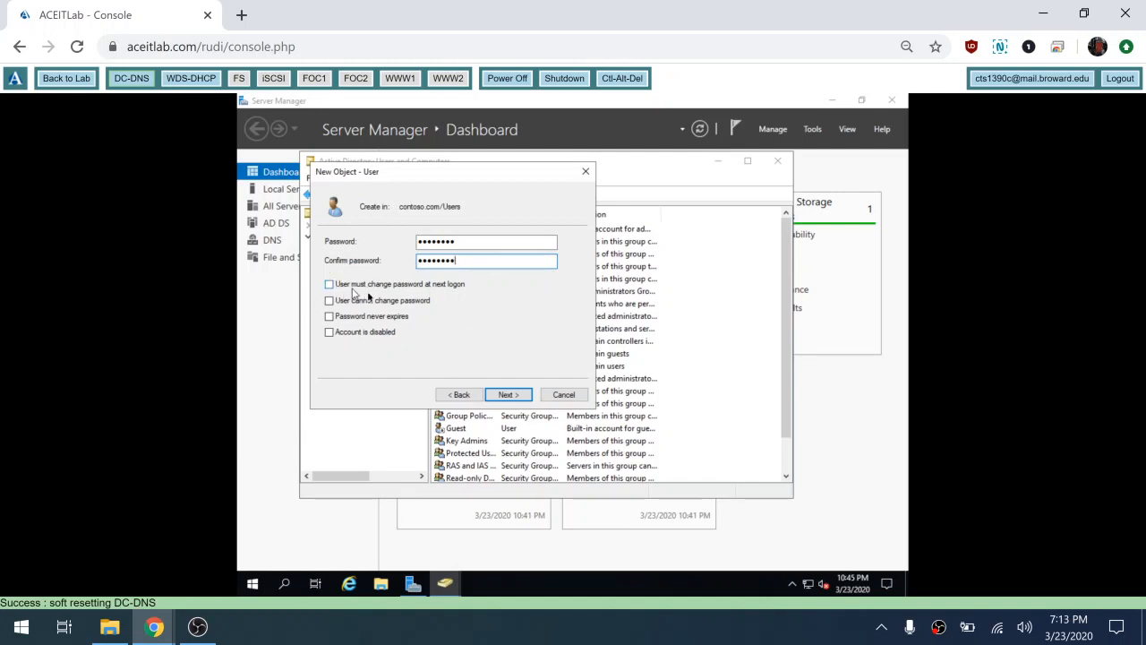
click(507, 395)
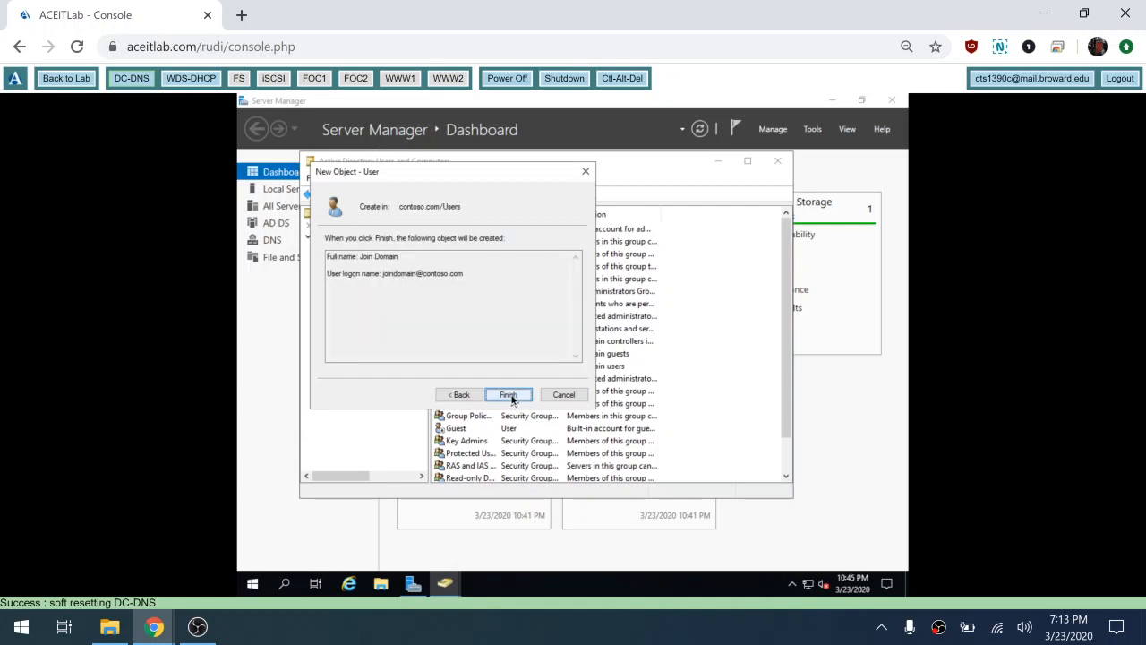
click(508, 395)
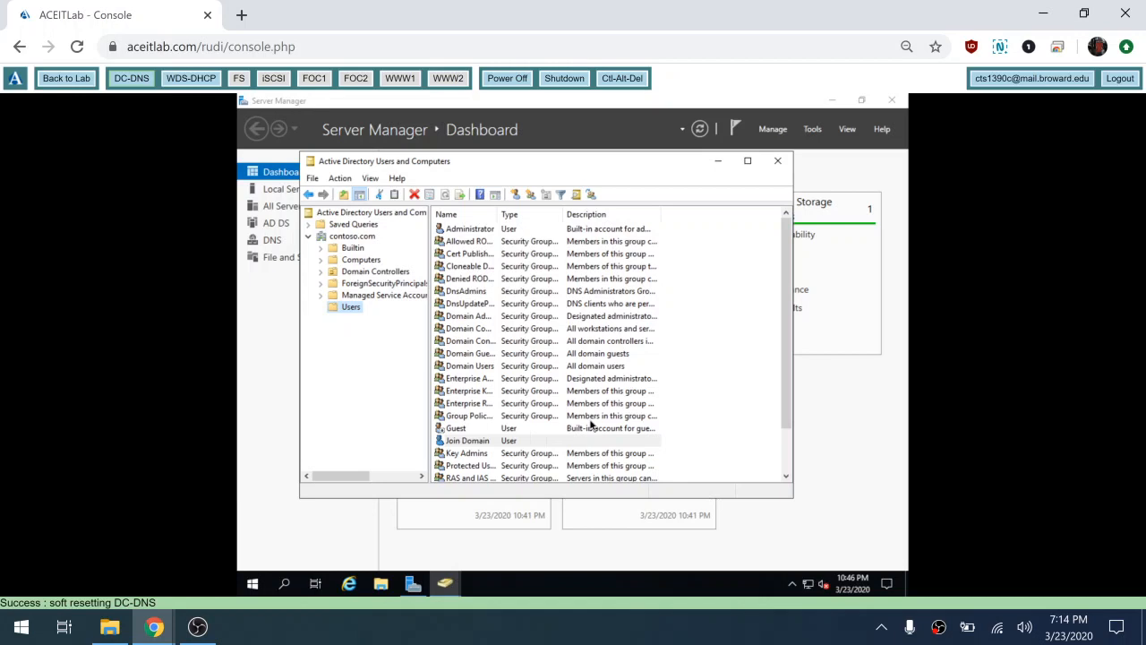
Step: Select the Computers container to list WDS-DHCP, WWW1 and WWW2
click(359, 260)
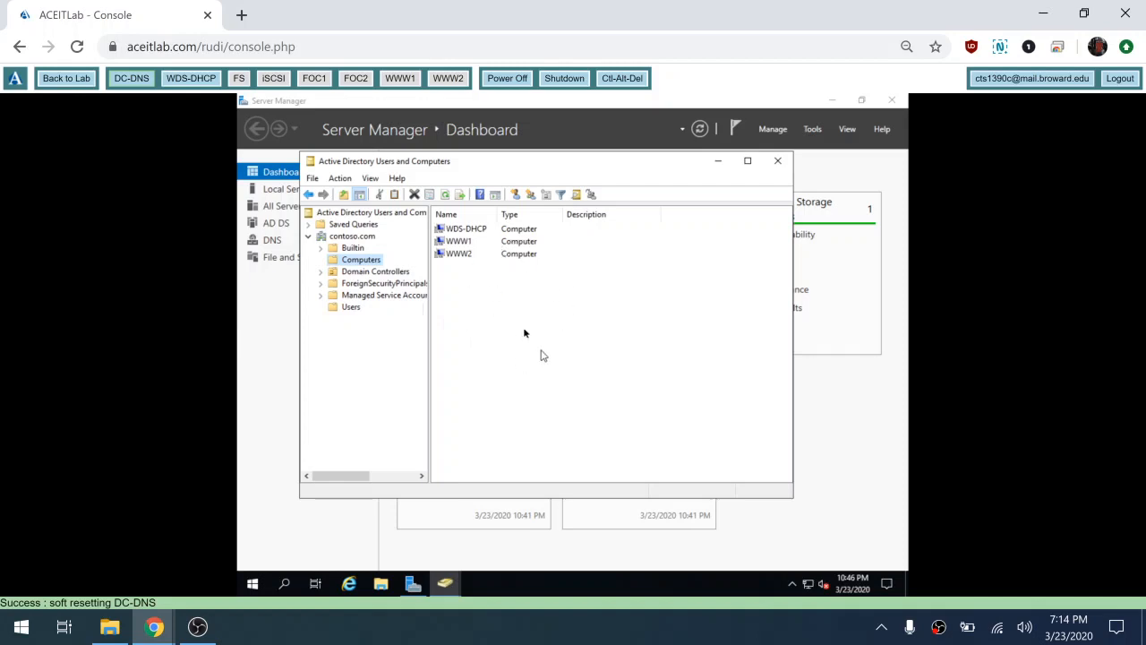
Step: Start the Delegation of Control wizard on Computers and add the joindomain user
right_click(362, 263)
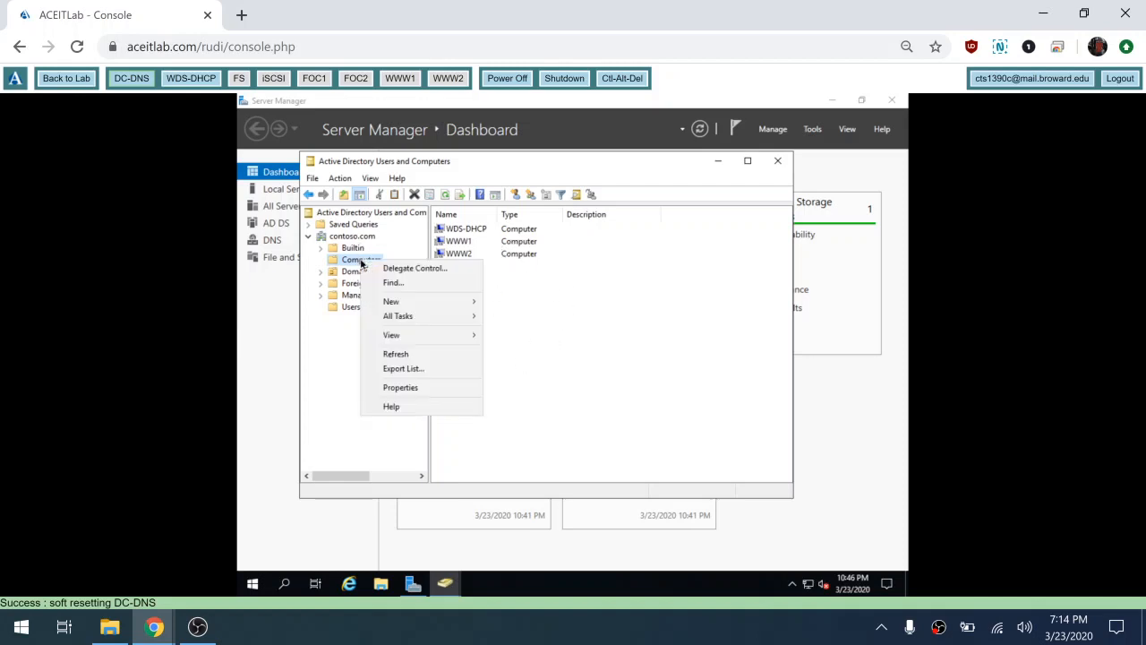
click(417, 268)
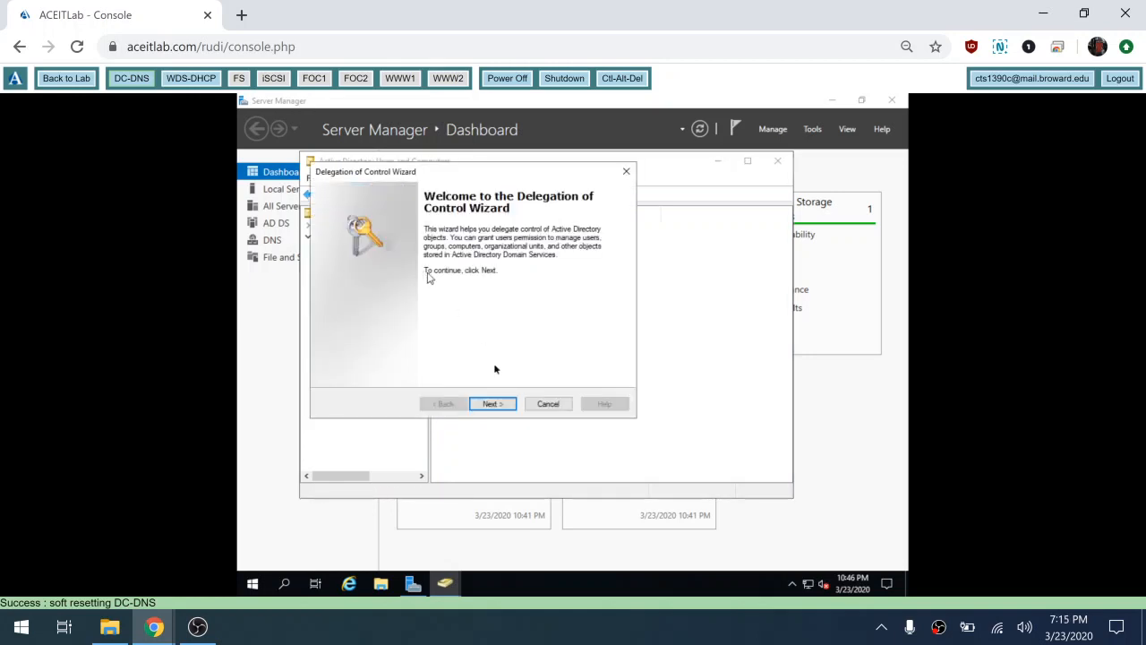
click(495, 403)
click(538, 343)
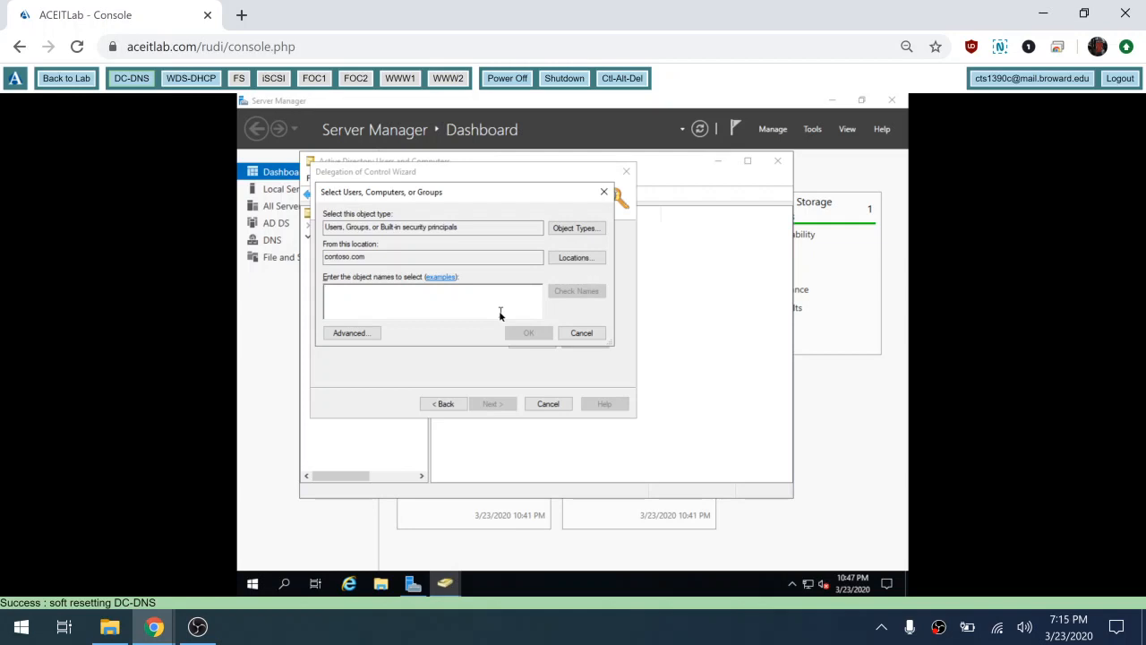
text(join)
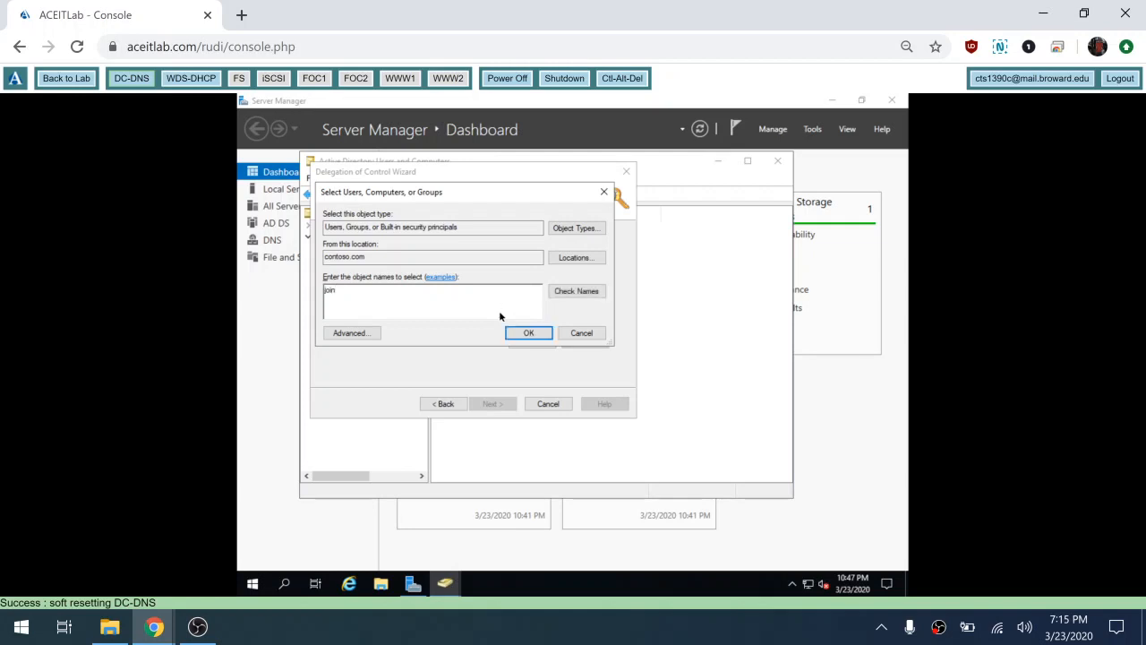
text(domain)
click(525, 333)
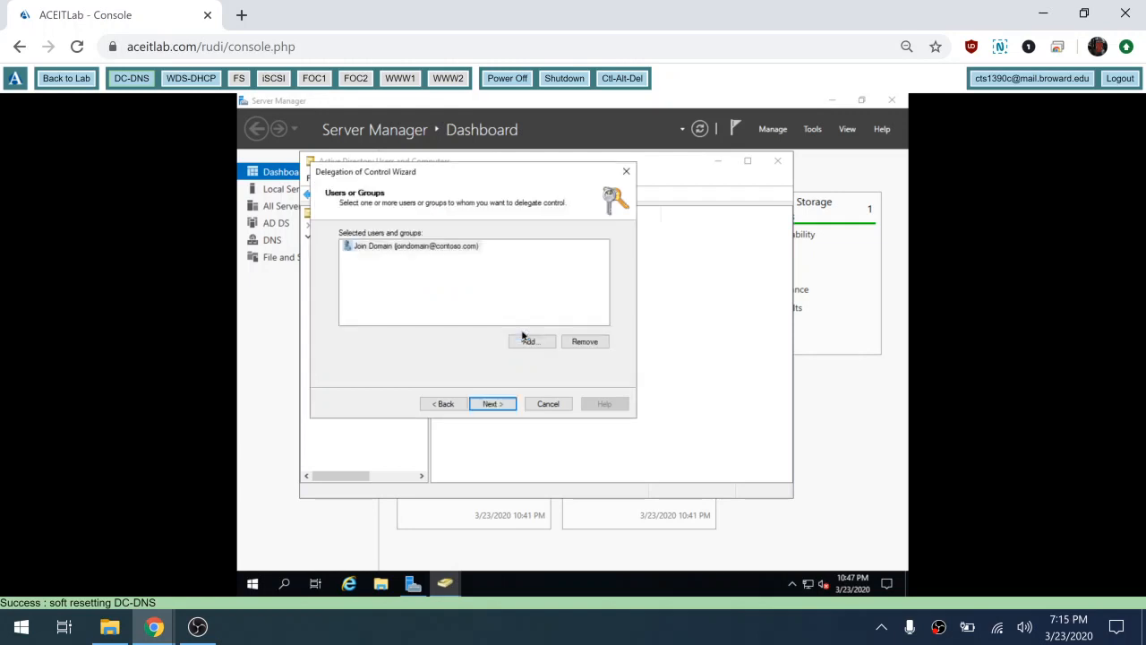
click(494, 405)
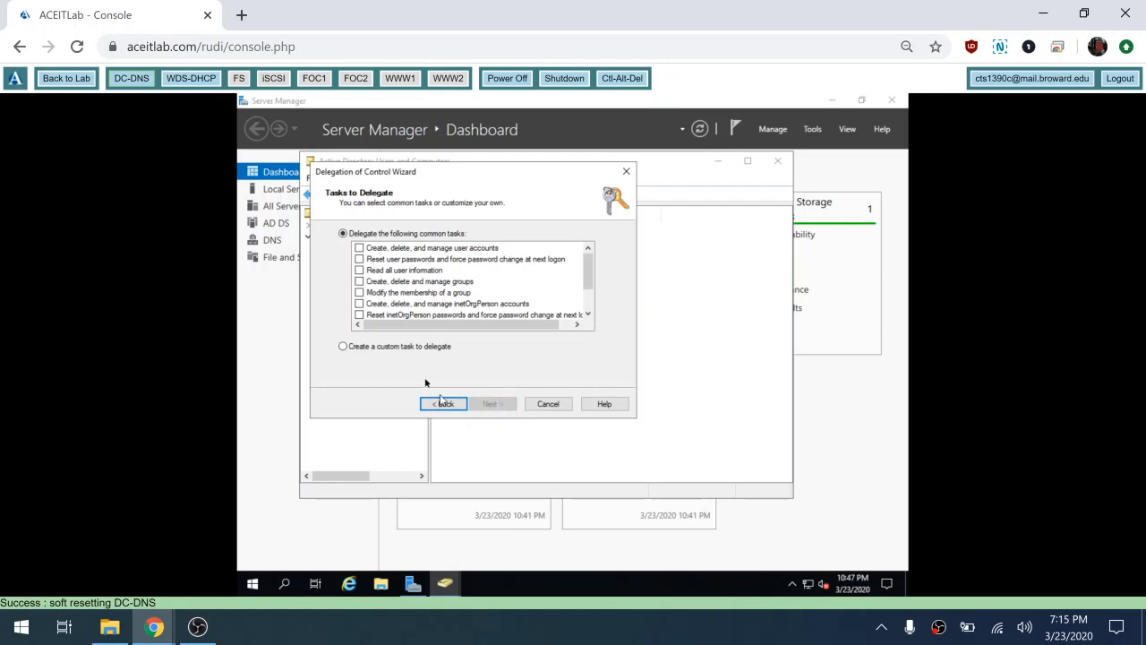
Step: Delegate a custom task on this folder with Full Control and finish the wizard
click(410, 347)
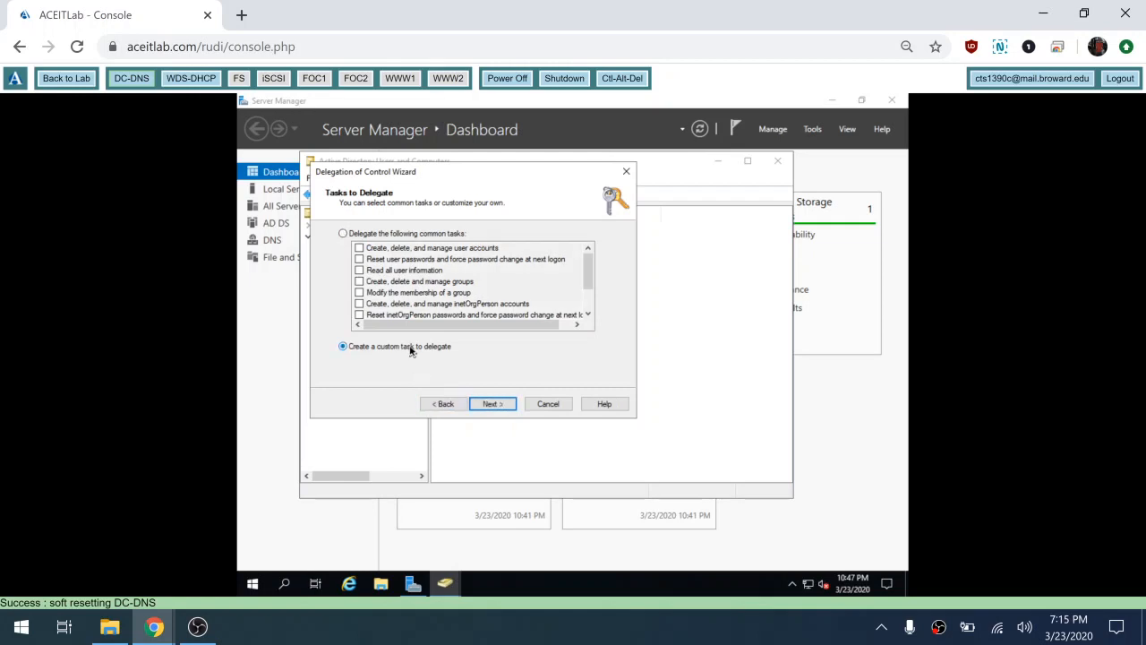
click(500, 407)
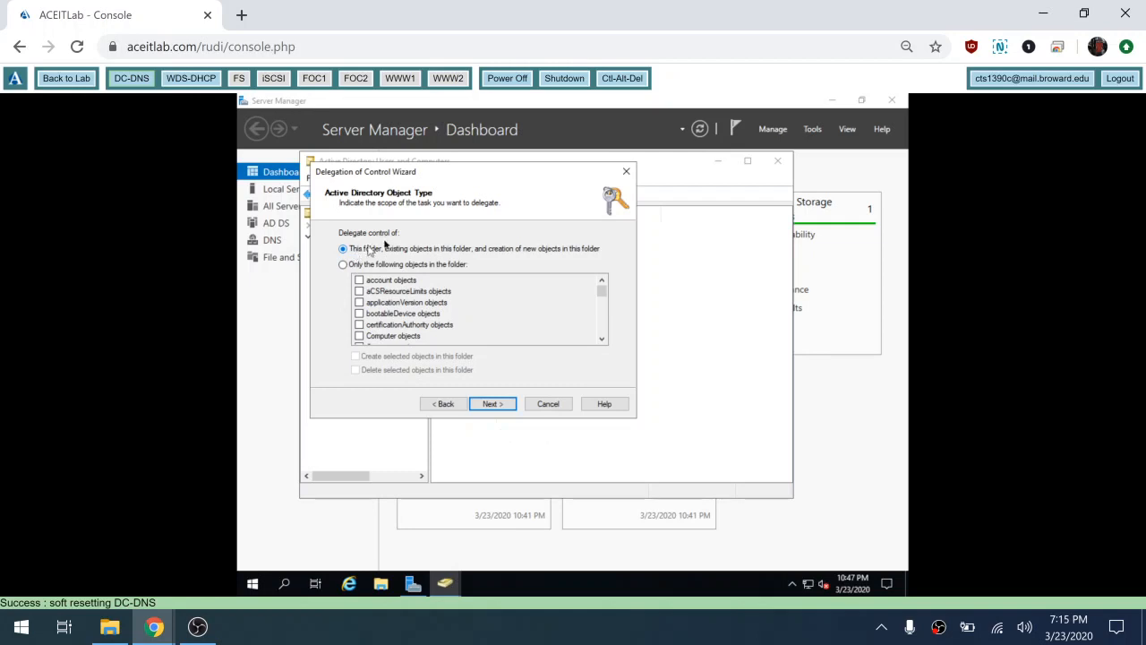
click(501, 405)
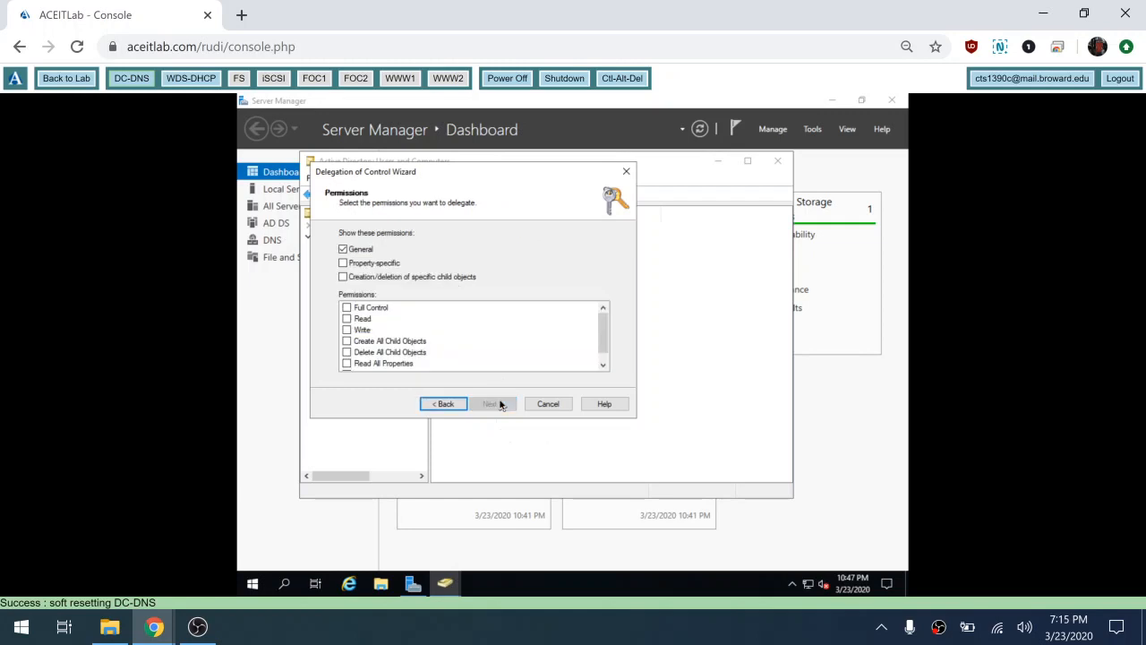
click(349, 309)
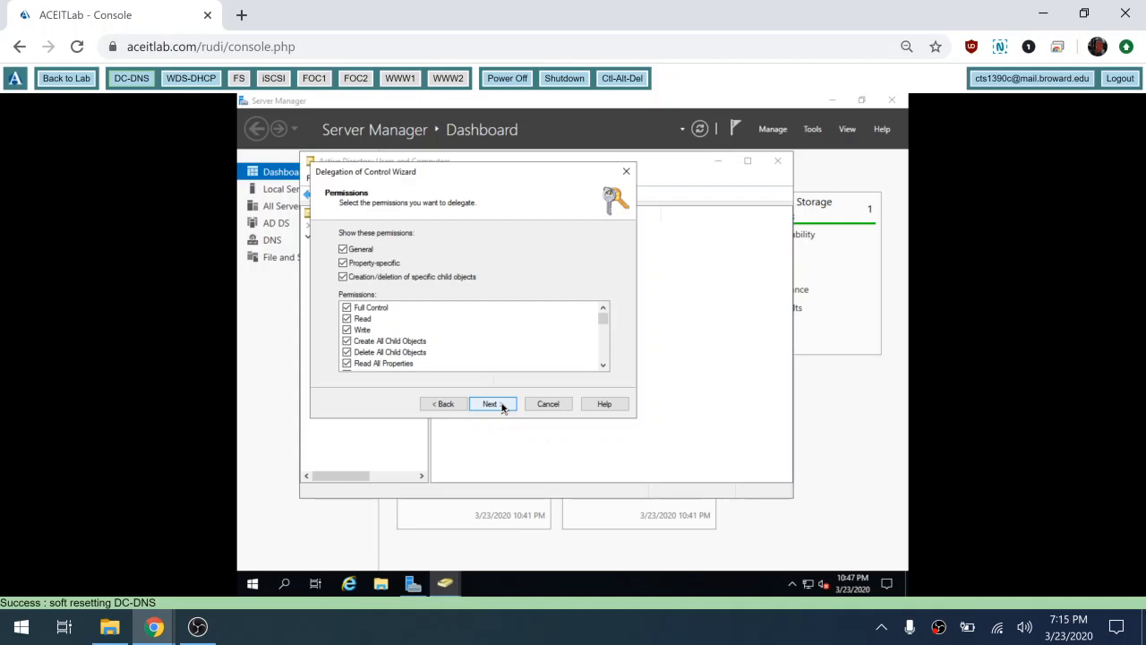
click(492, 403)
click(493, 404)
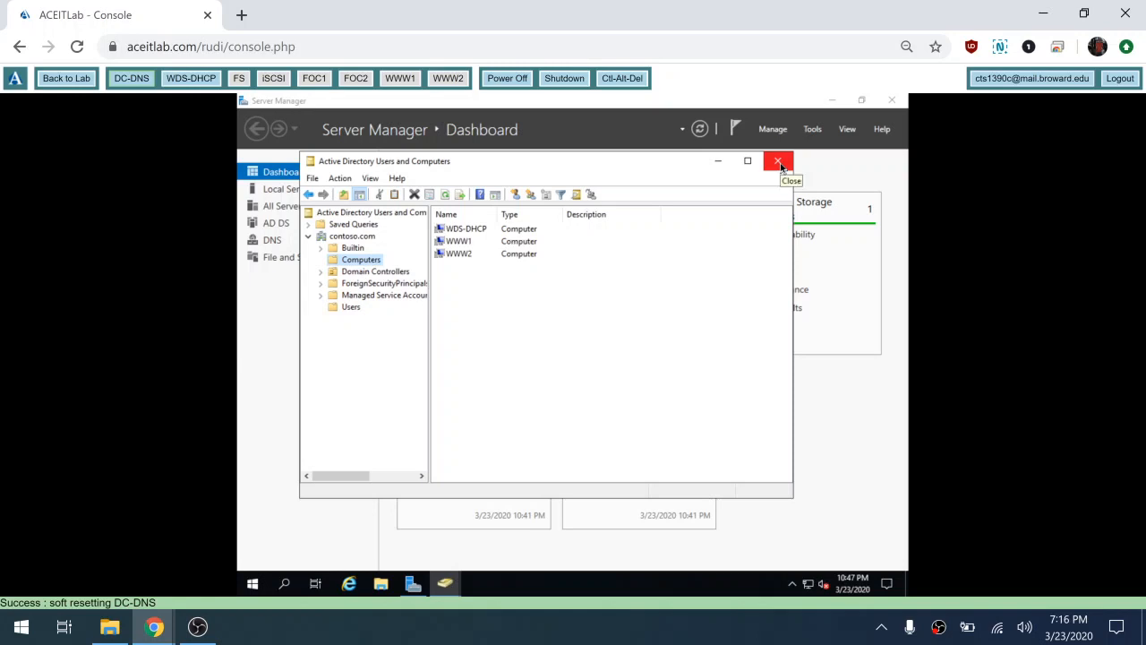
Step: Close Active Directory Users and Computers and launch Group Policy Management from Server Manager Tools
click(780, 167)
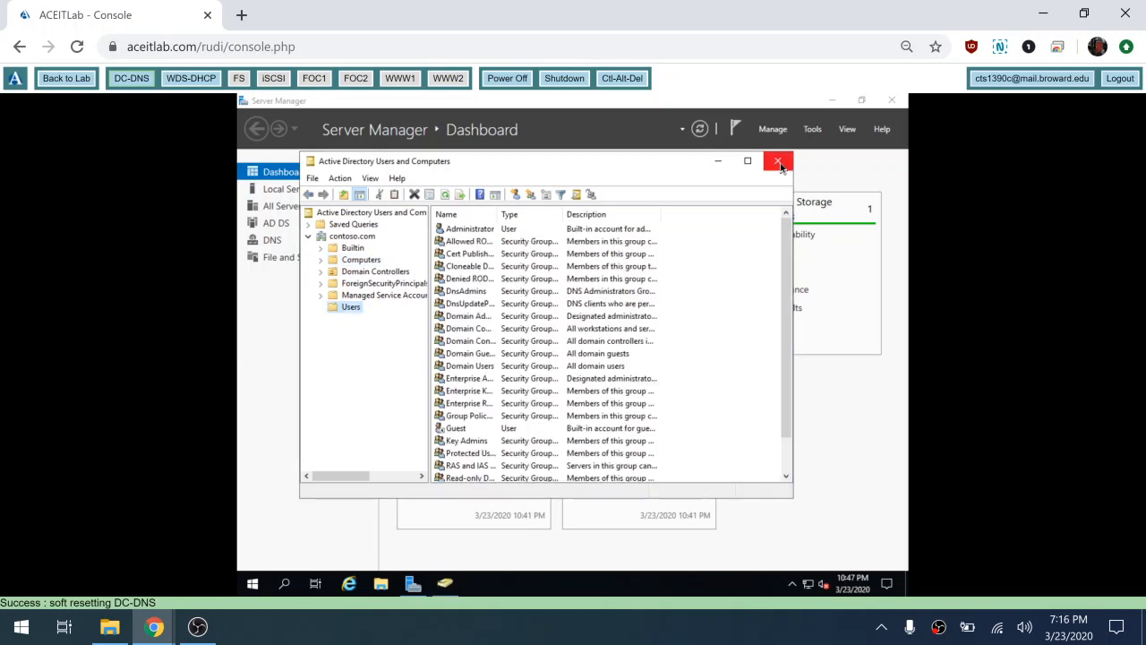
click(780, 167)
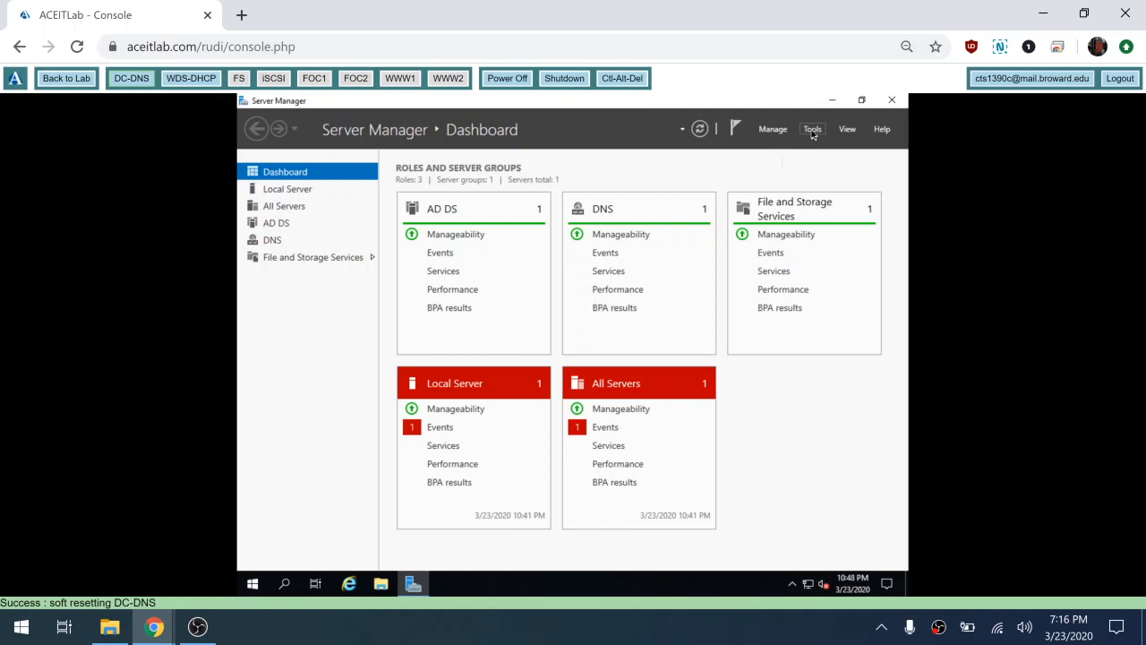
click(813, 130)
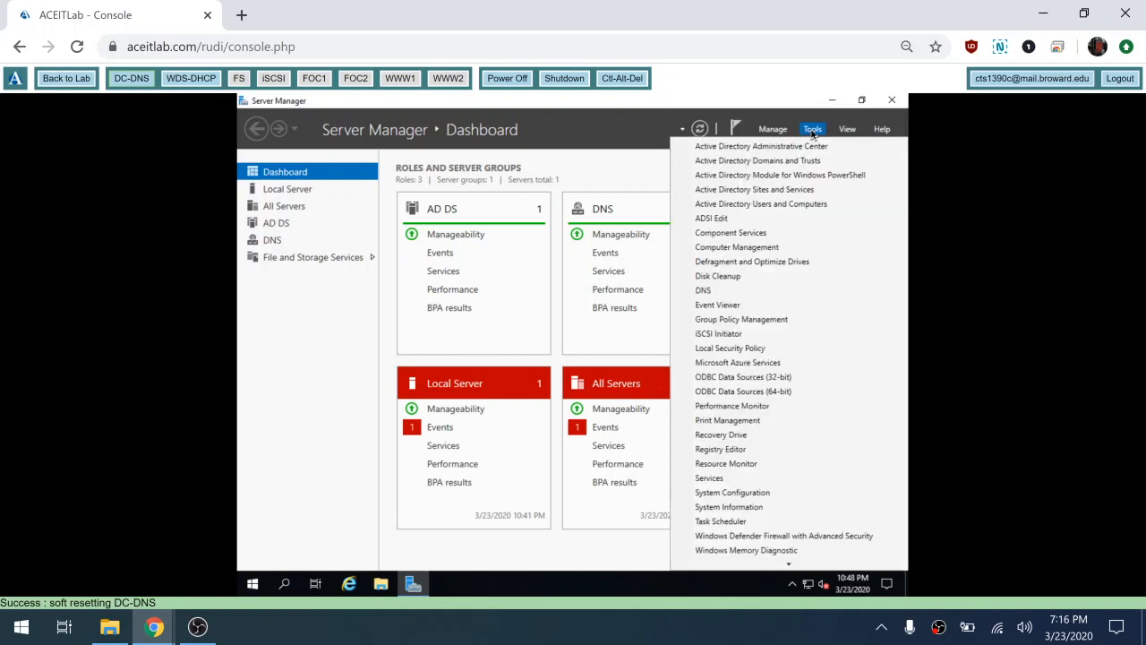
click(770, 319)
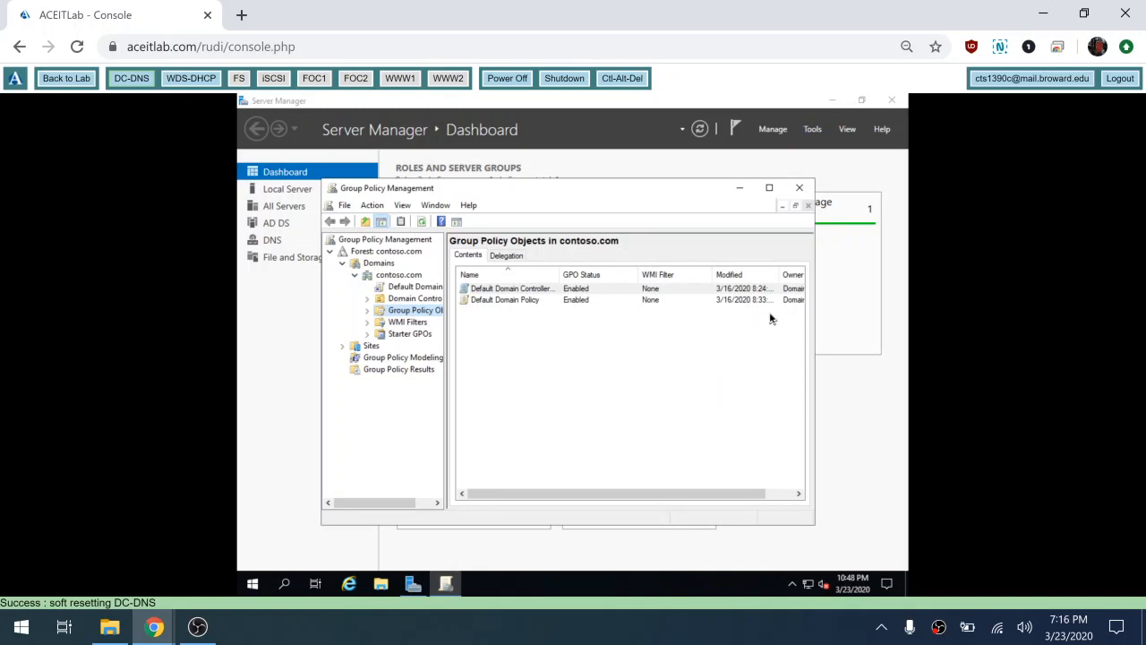
Step: Maximize Group Policy Management, widen its tree pane, and expand the Group Policy Objects node
click(769, 189)
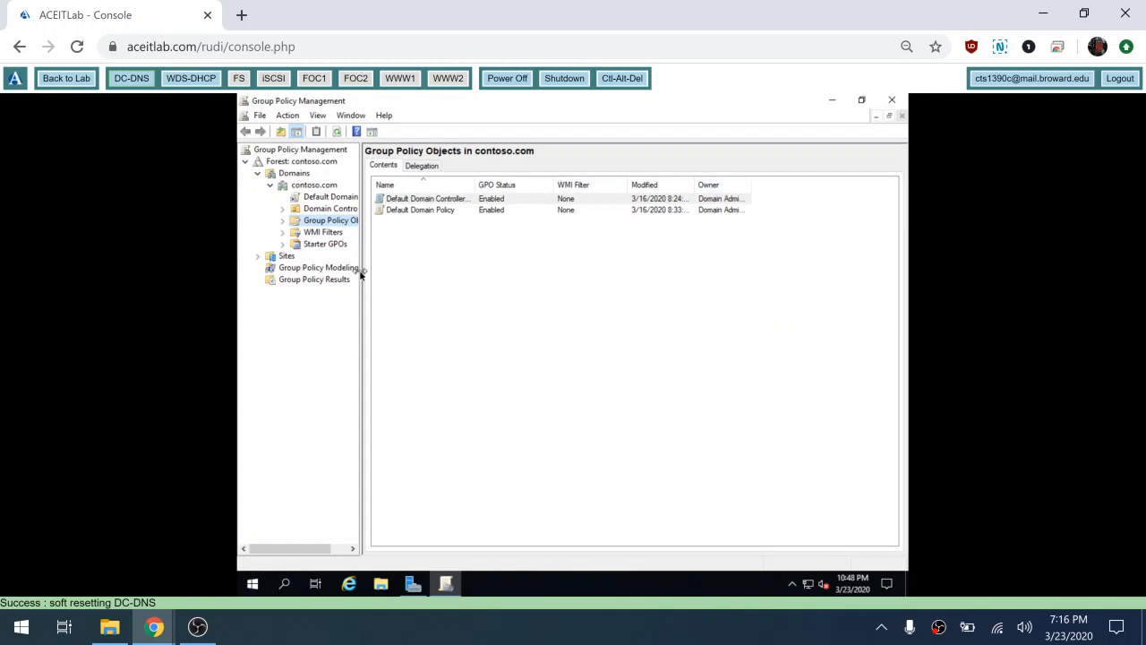
drag(361, 275, 448, 291)
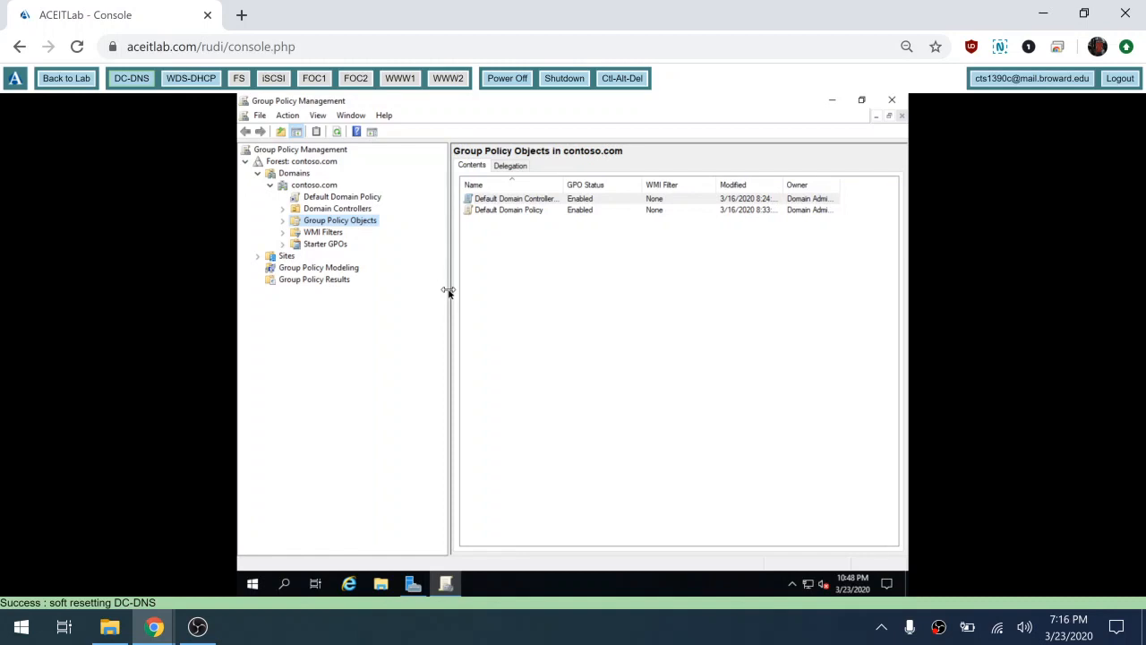
click(281, 222)
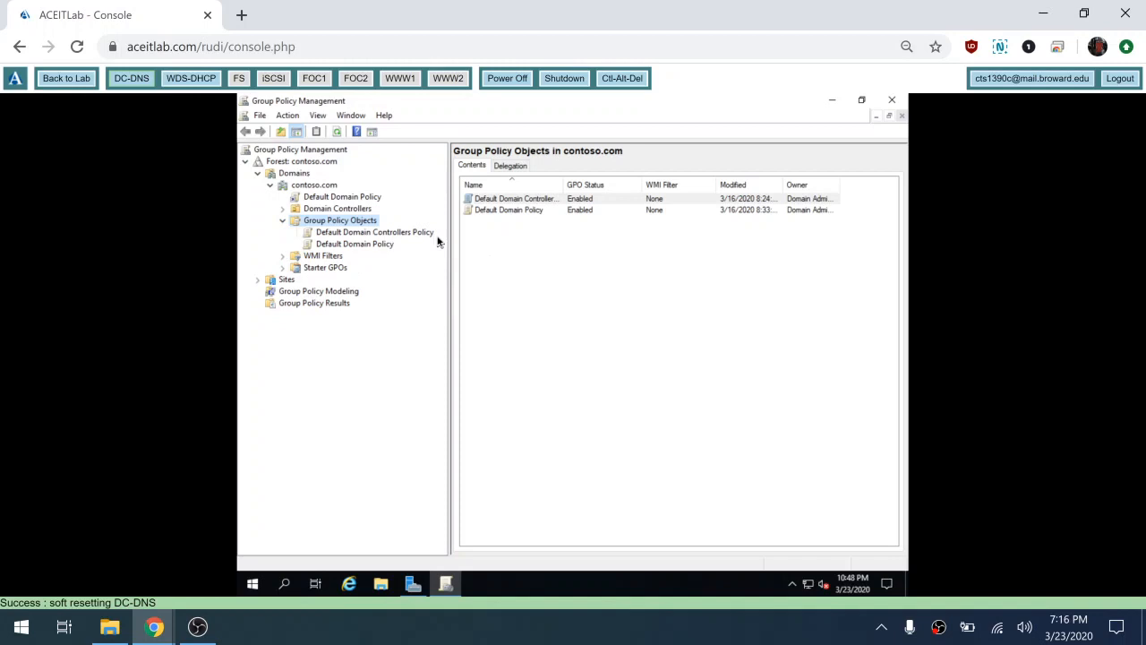
Step: Create a new GPO named 'Join Domain Settings' under Group Policy Objects
right_click(354, 225)
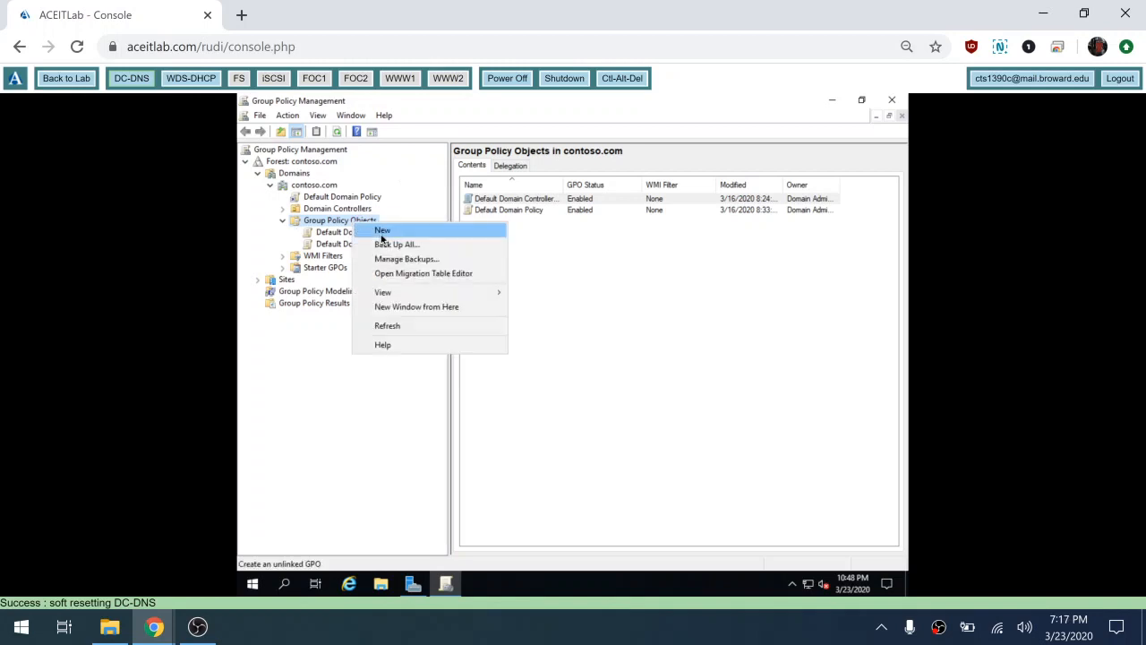
click(381, 231)
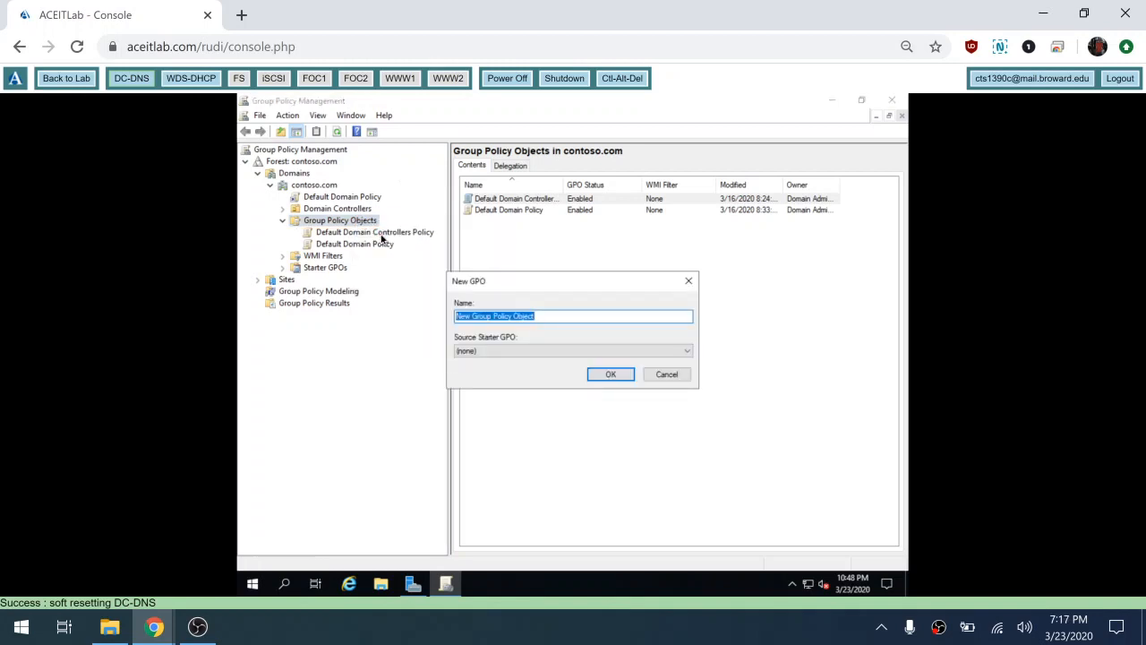
text(Join)
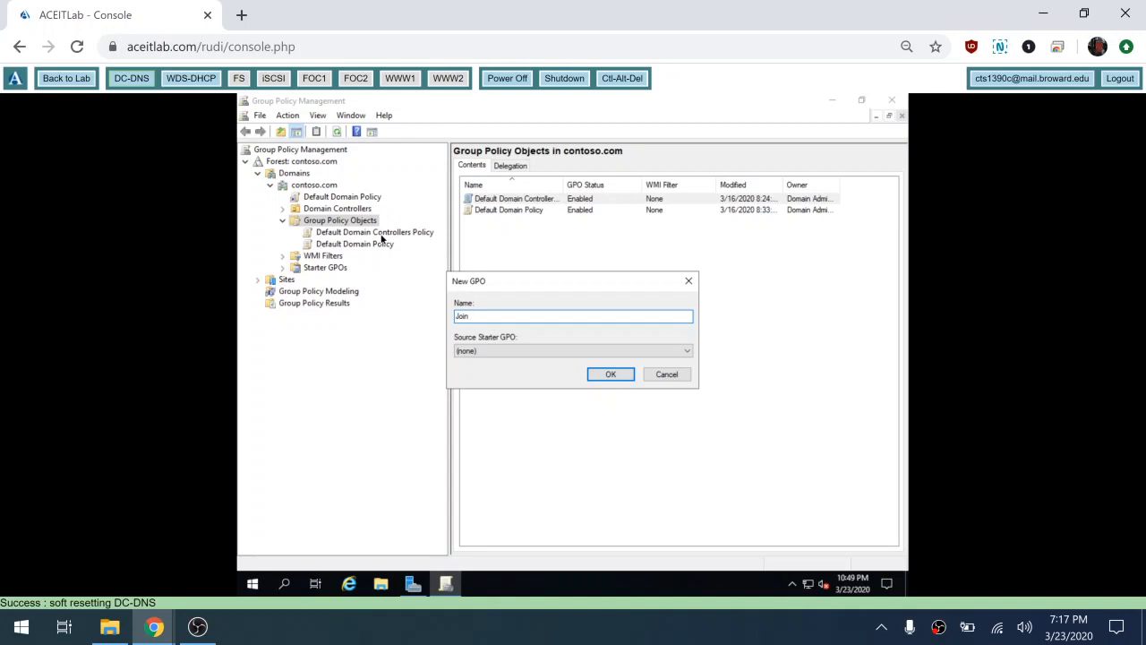
text(Domain Settings)
click(627, 376)
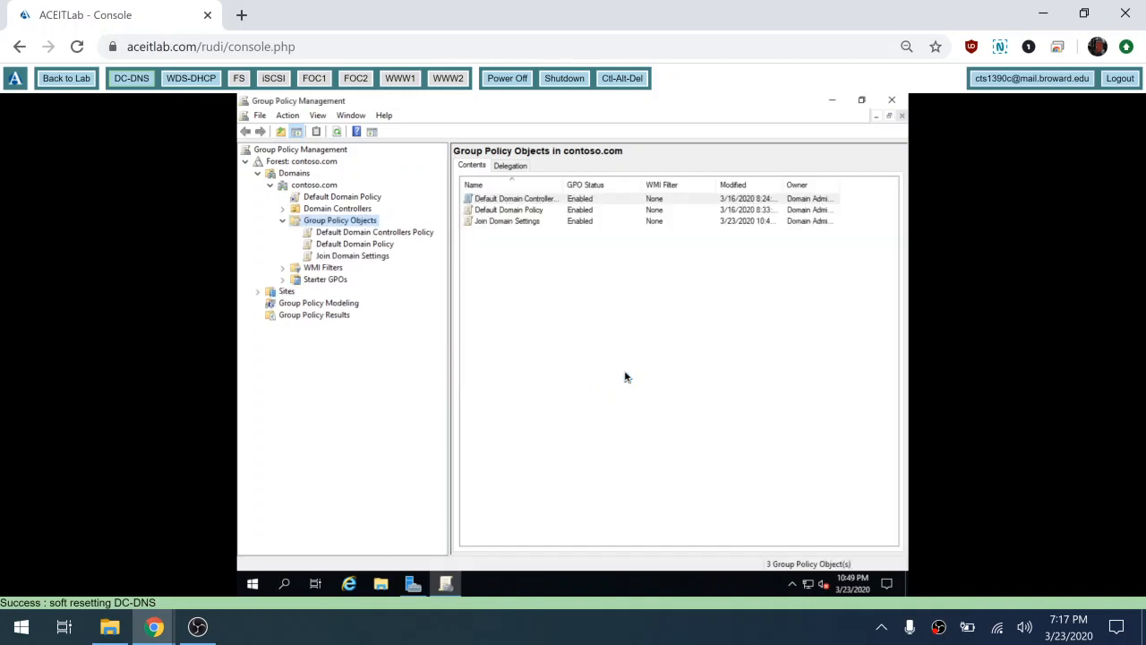
Step: Open the Join Domain Settings GPO in the Group Policy Management Editor, maximized
click(501, 226)
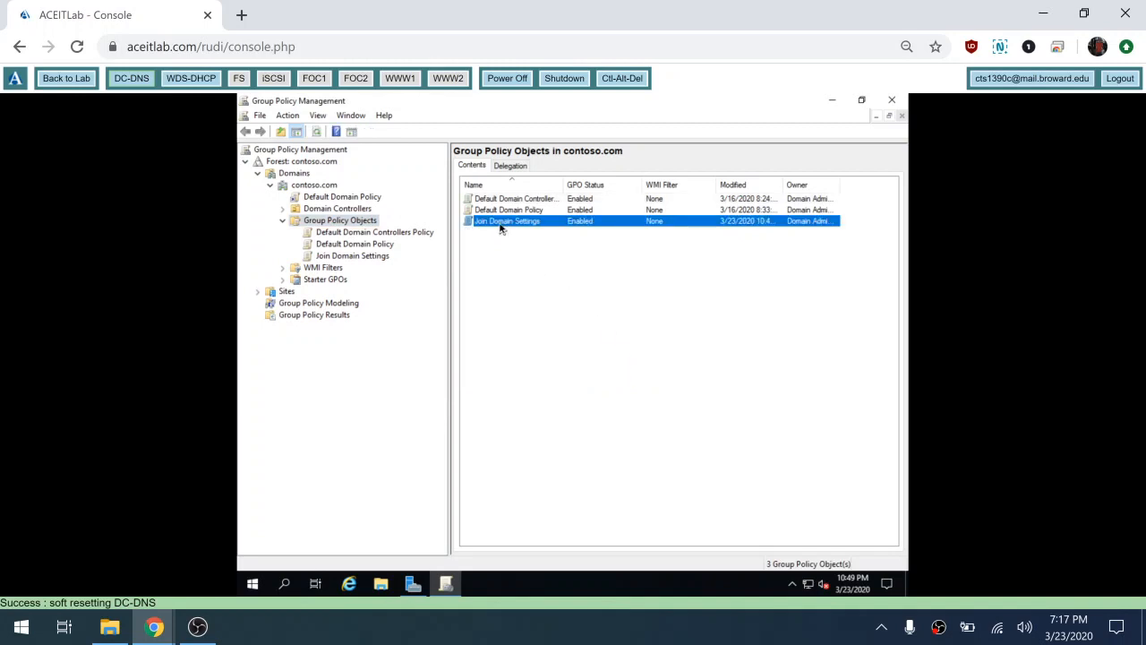
click(501, 228)
right_click(500, 227)
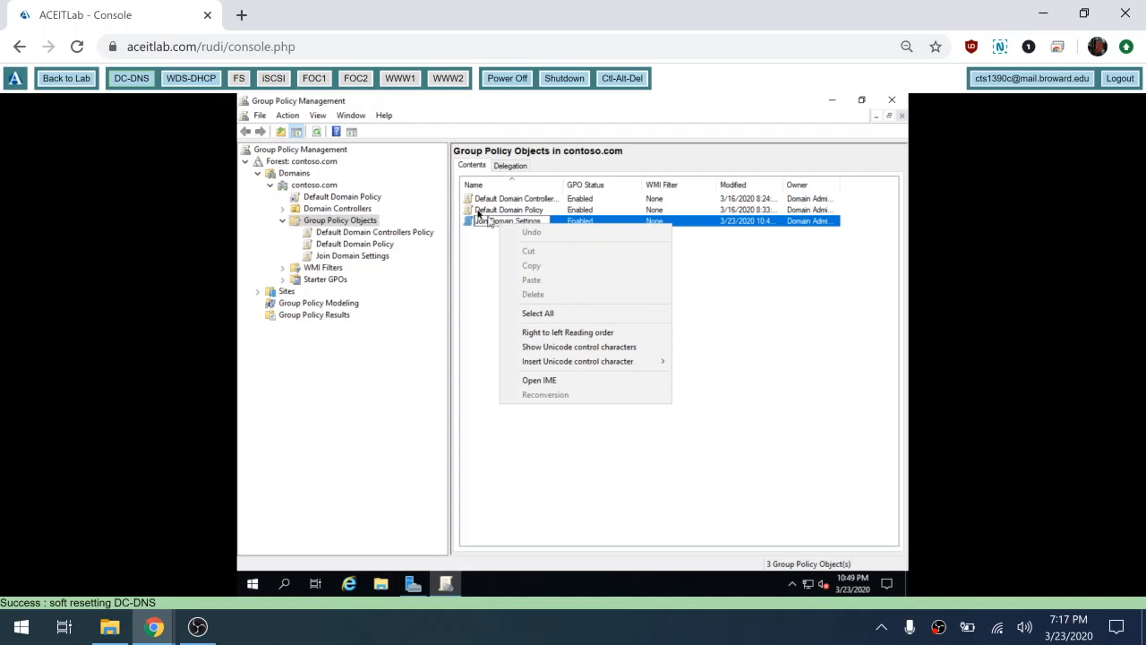
click(475, 224)
right_click(475, 225)
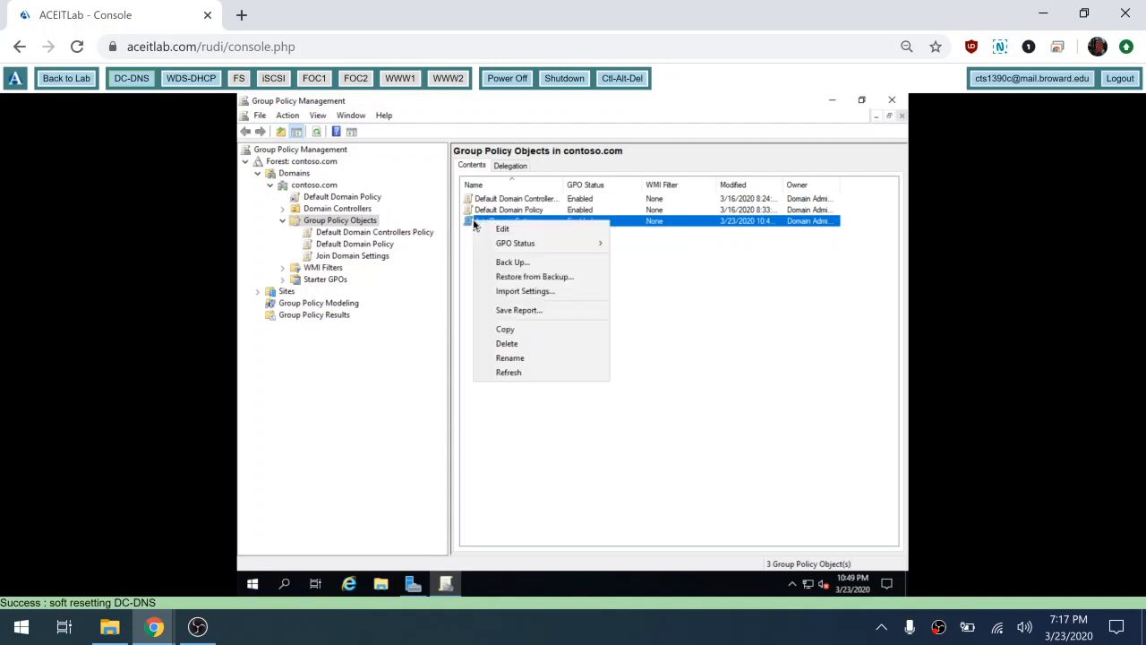
click(530, 235)
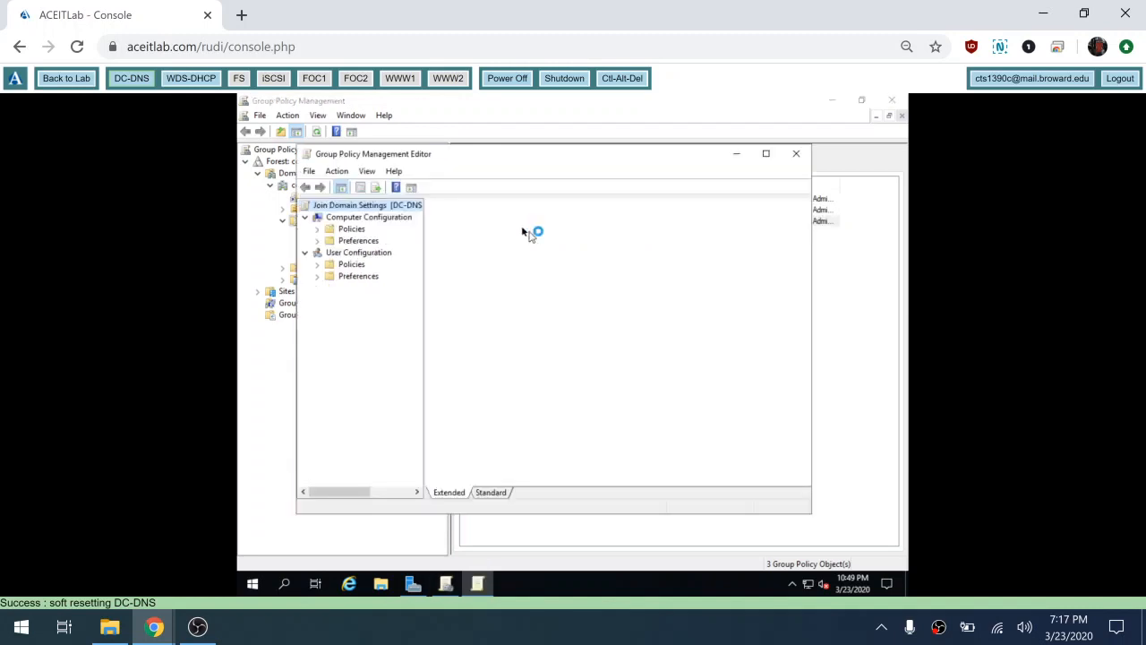
click(767, 155)
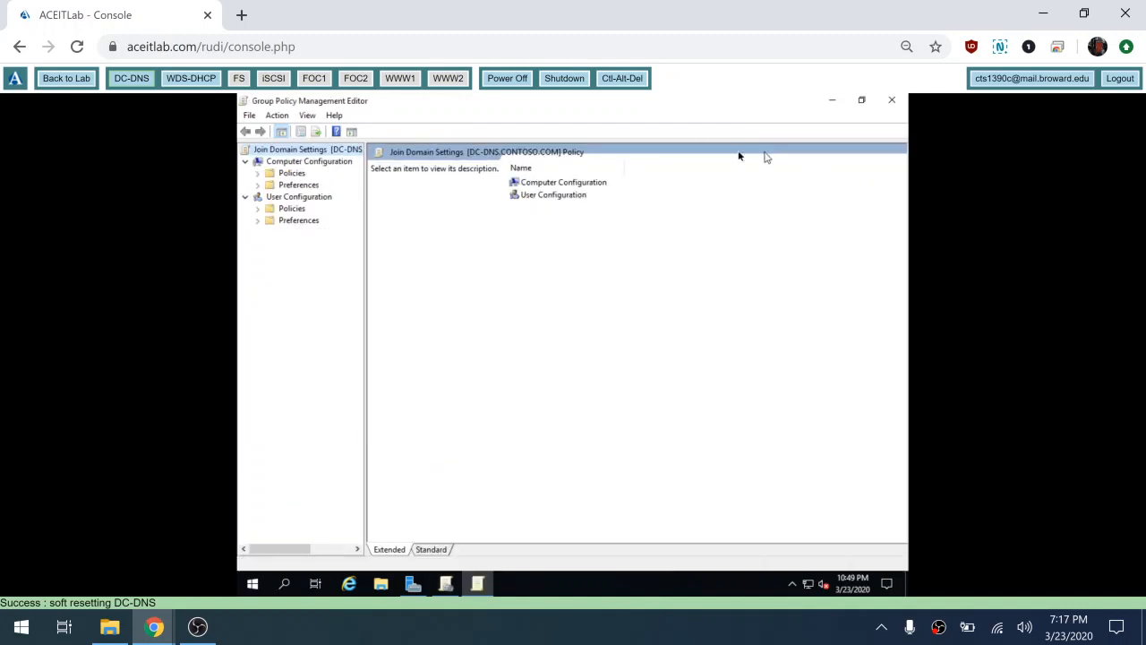
Step: Navigate to Computer Configuration > Policies > Windows Settings > Security Settings > Local Policies > User Rights Assignment
click(258, 174)
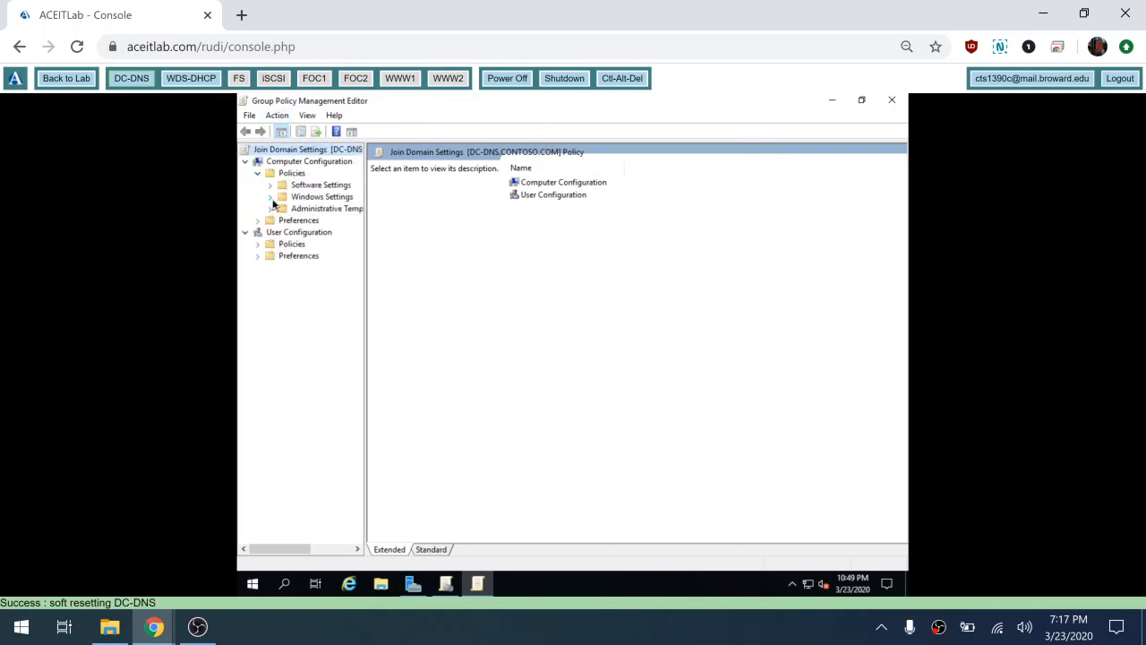
click(272, 199)
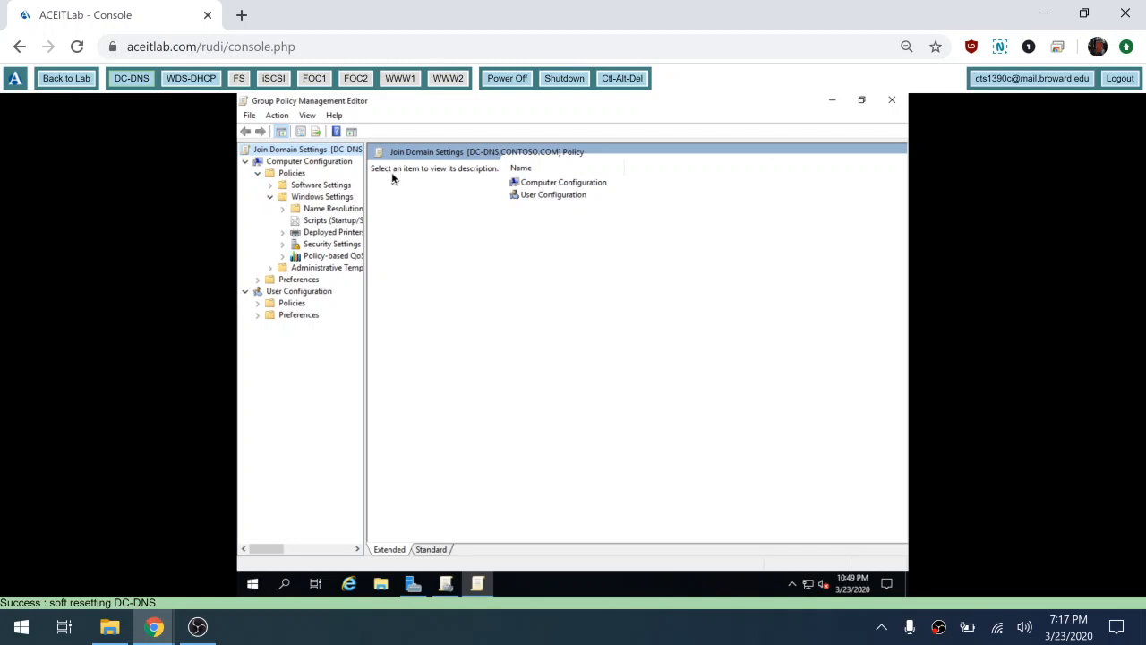
click(282, 245)
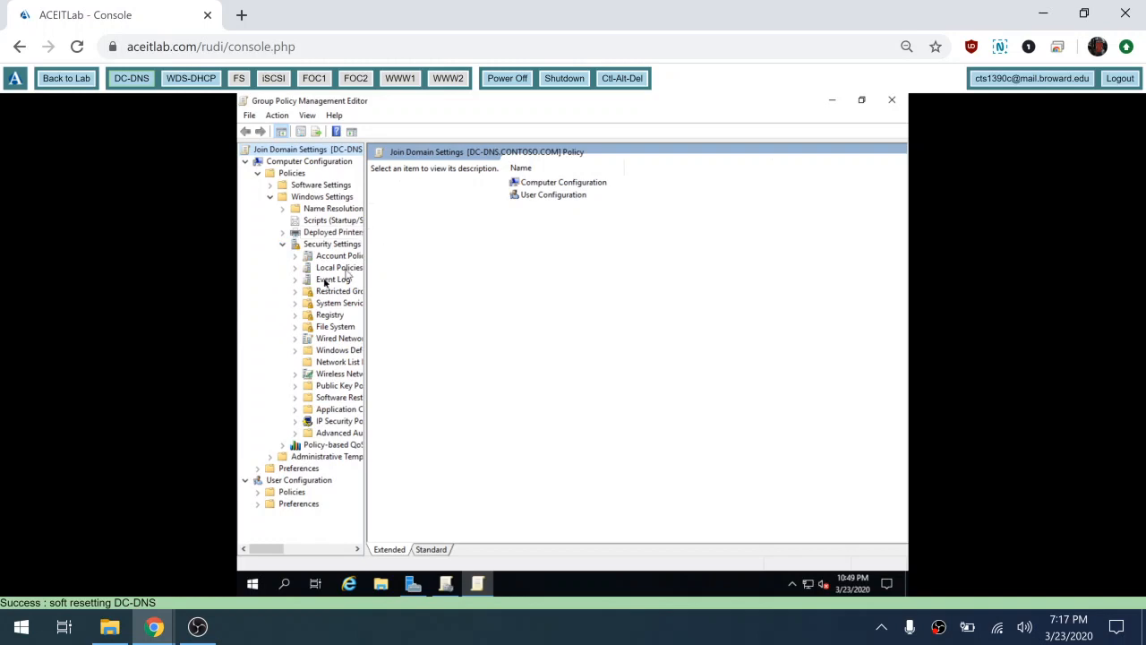
click(296, 269)
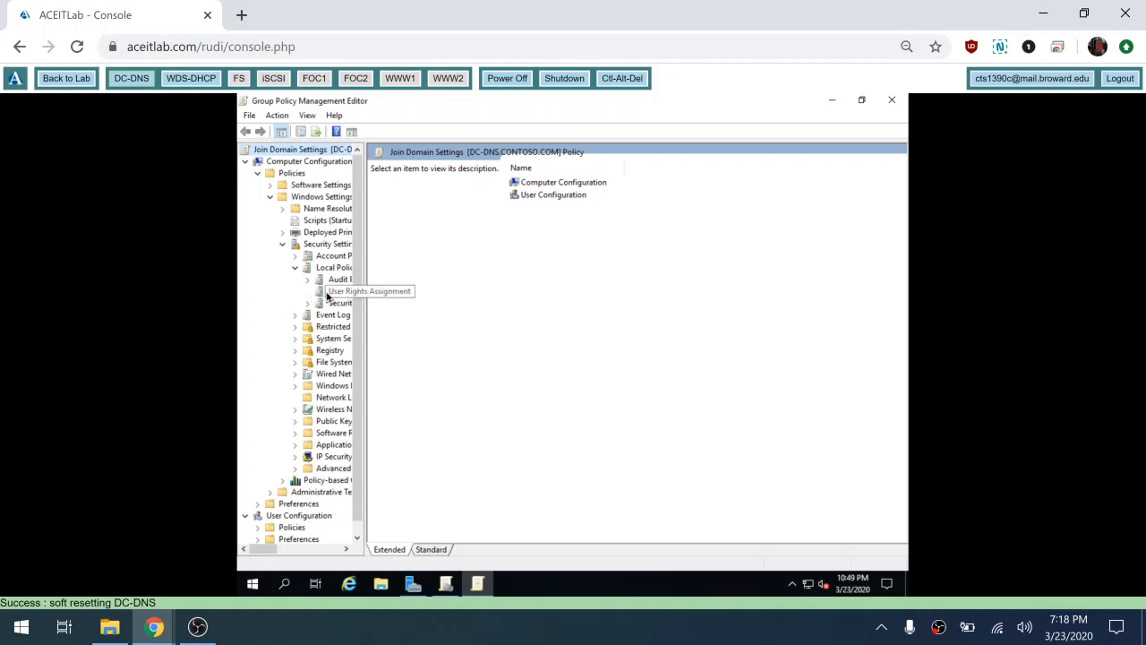
click(328, 294)
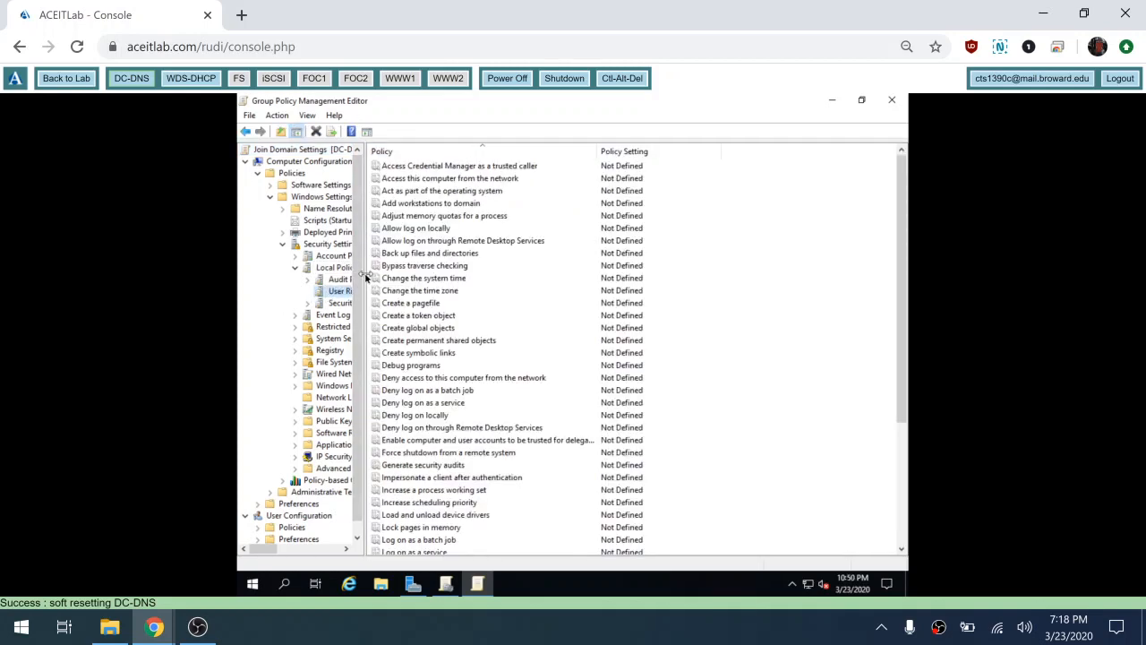
Step: Widen the tree pane and select the Add workstations to domain policy
drag(365, 278, 447, 283)
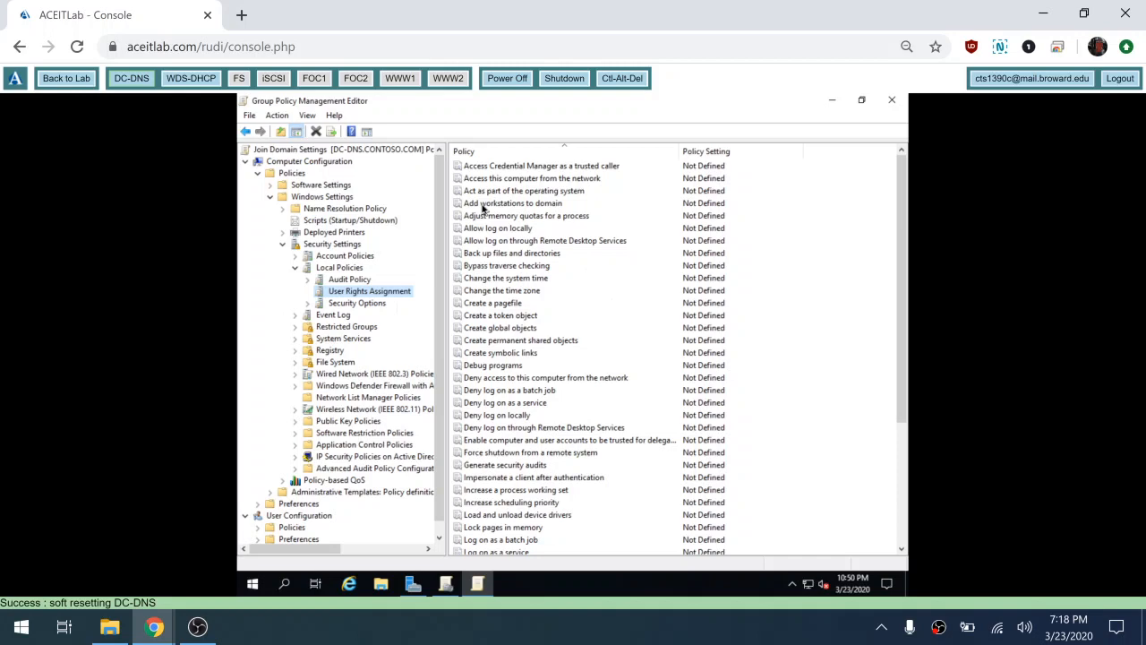
click(483, 205)
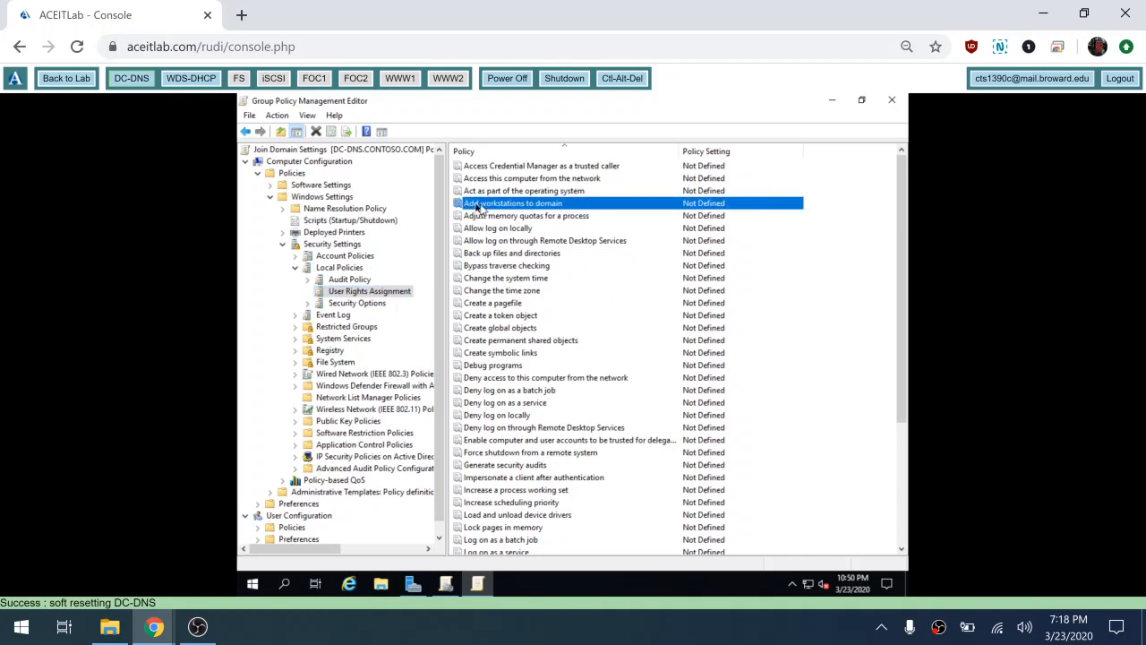
Step: Define Add workstations to domain and assign it to CONTOSO\joindomain
double_click(556, 205)
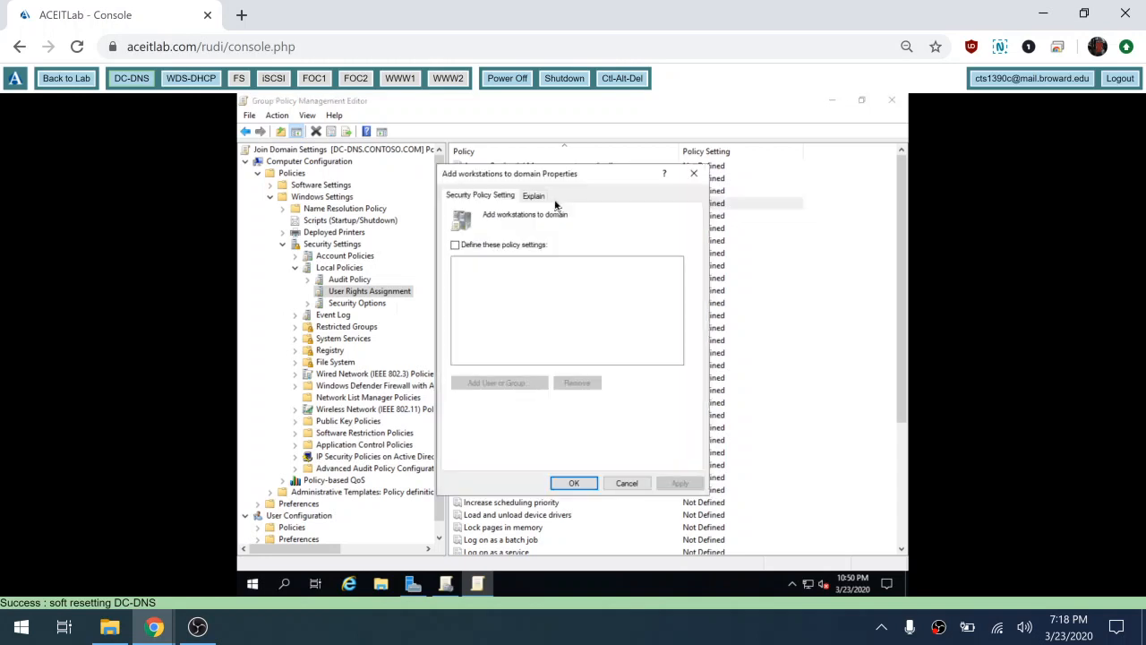
click(498, 248)
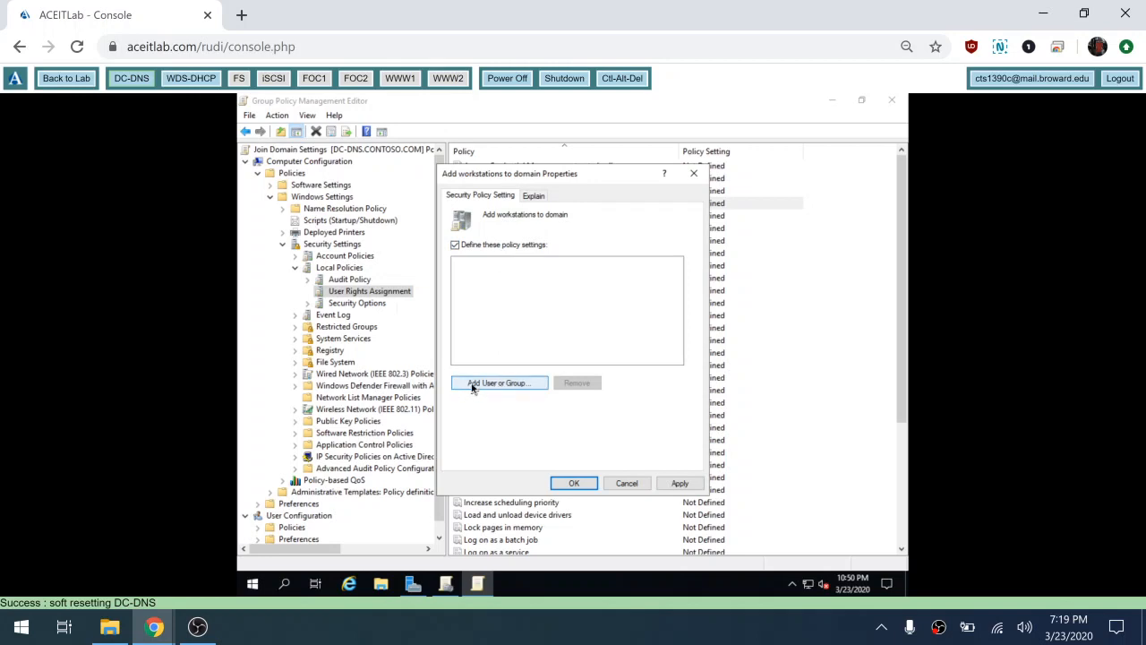
click(482, 386)
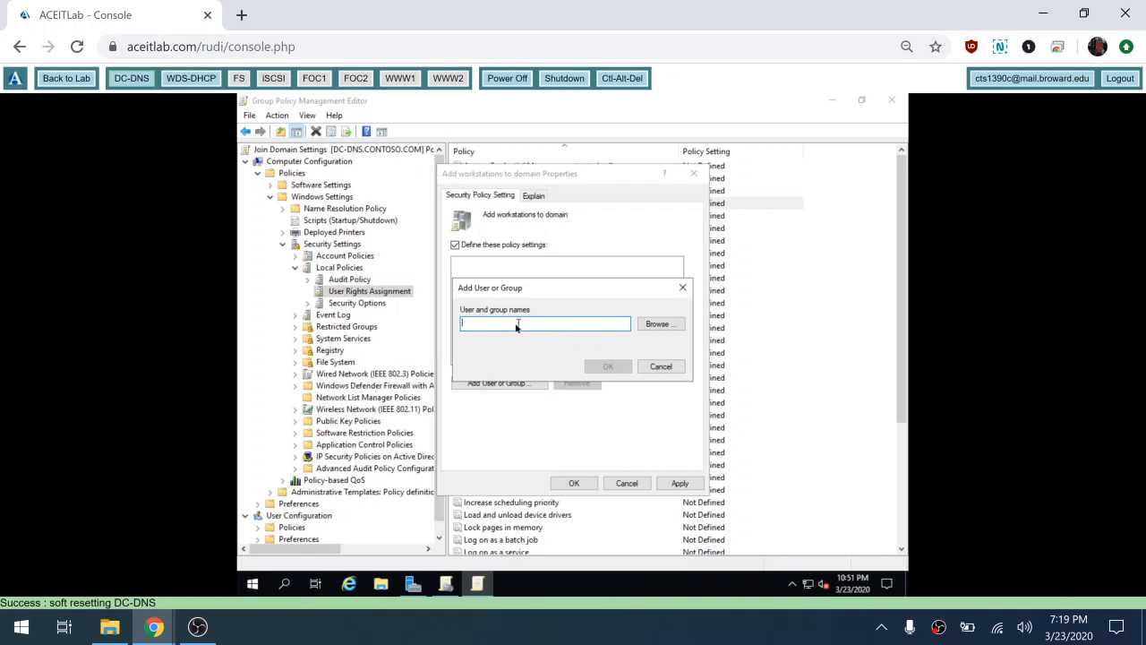
click(658, 328)
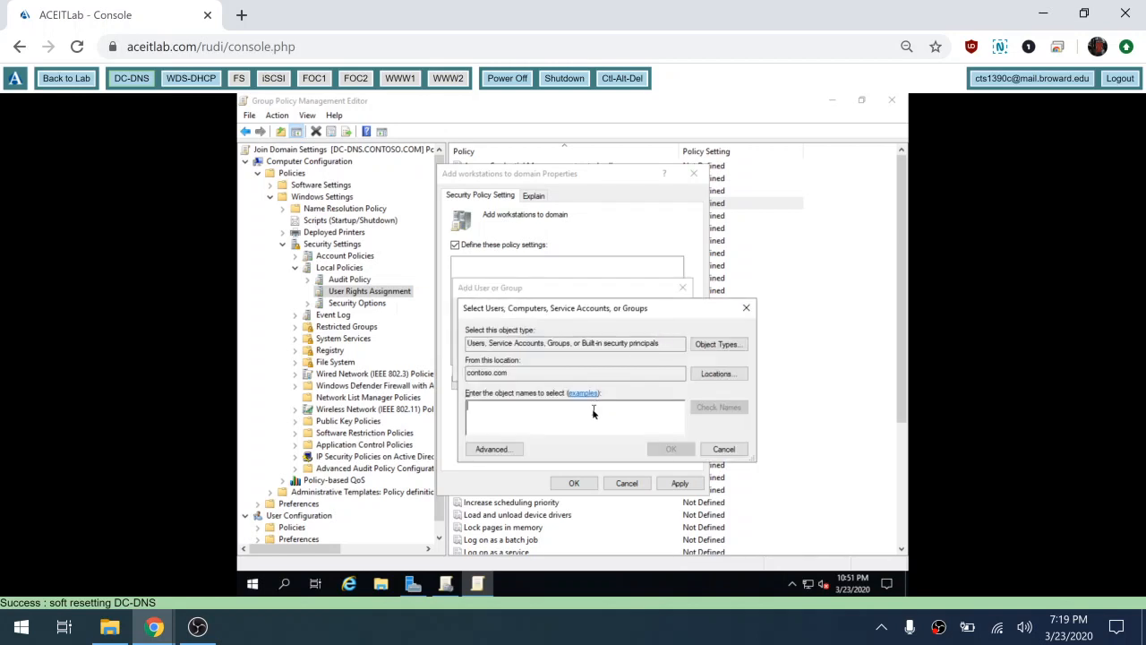
text(join)
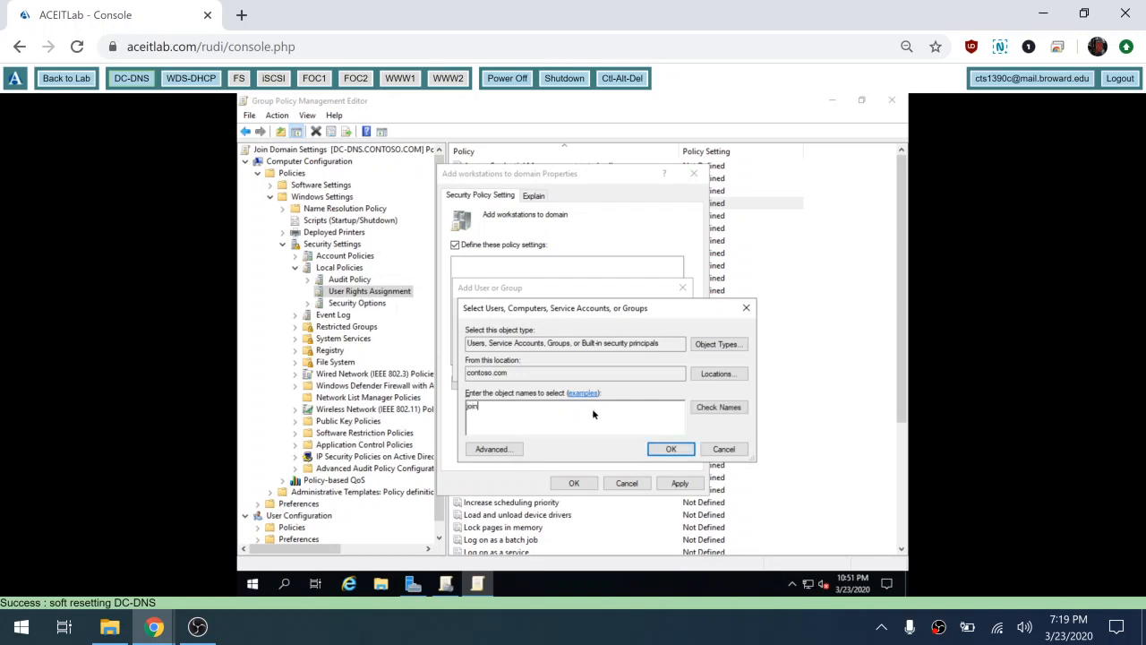
text(domain)
key(Return)
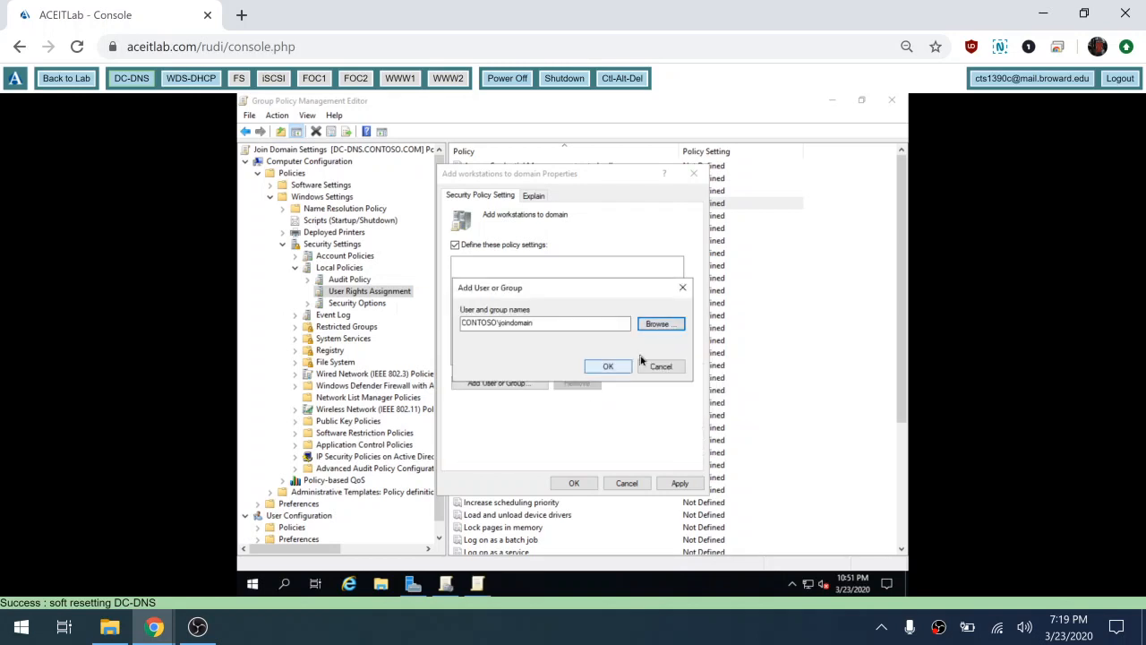
click(609, 366)
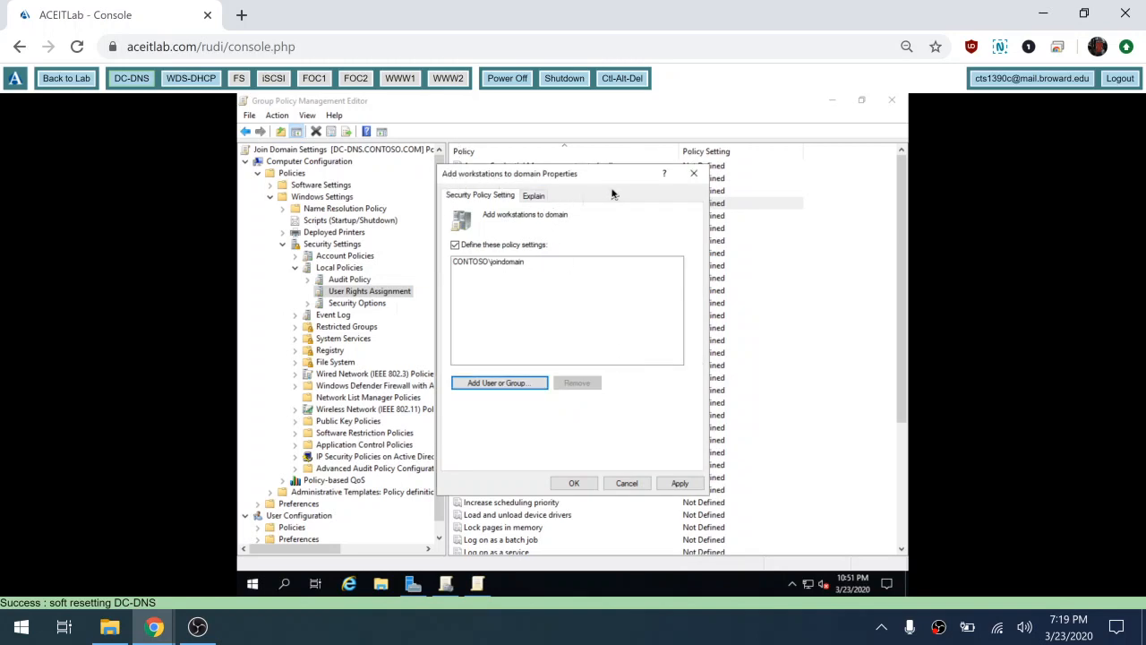
click(578, 483)
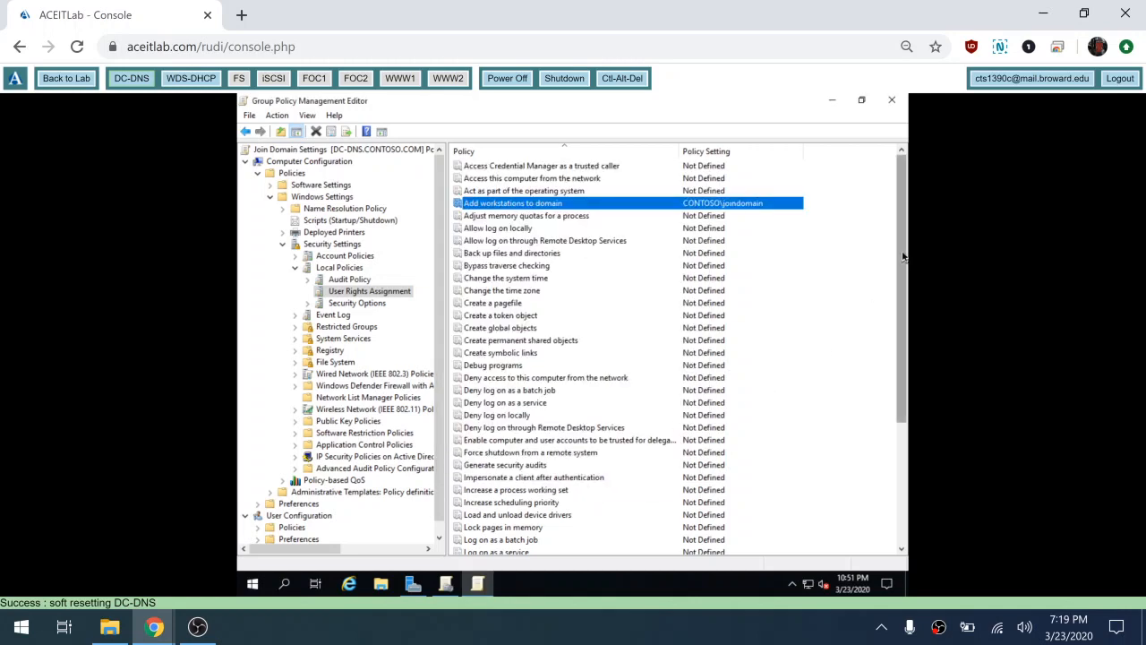
scroll(903, 257, down, 1)
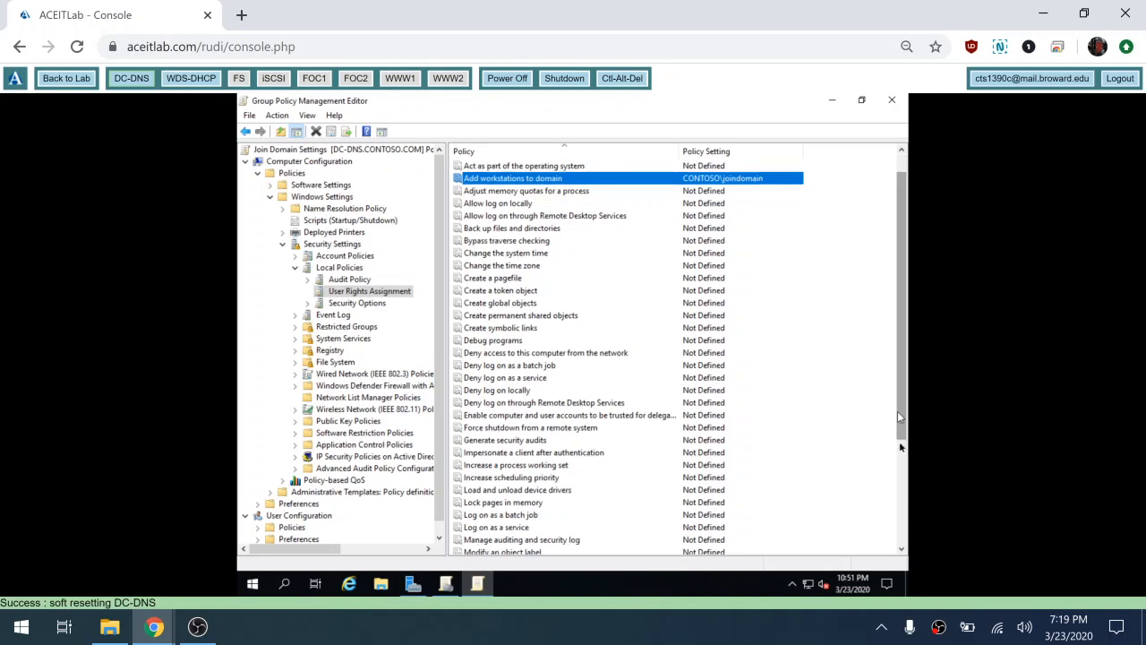
drag(901, 439, 902, 524)
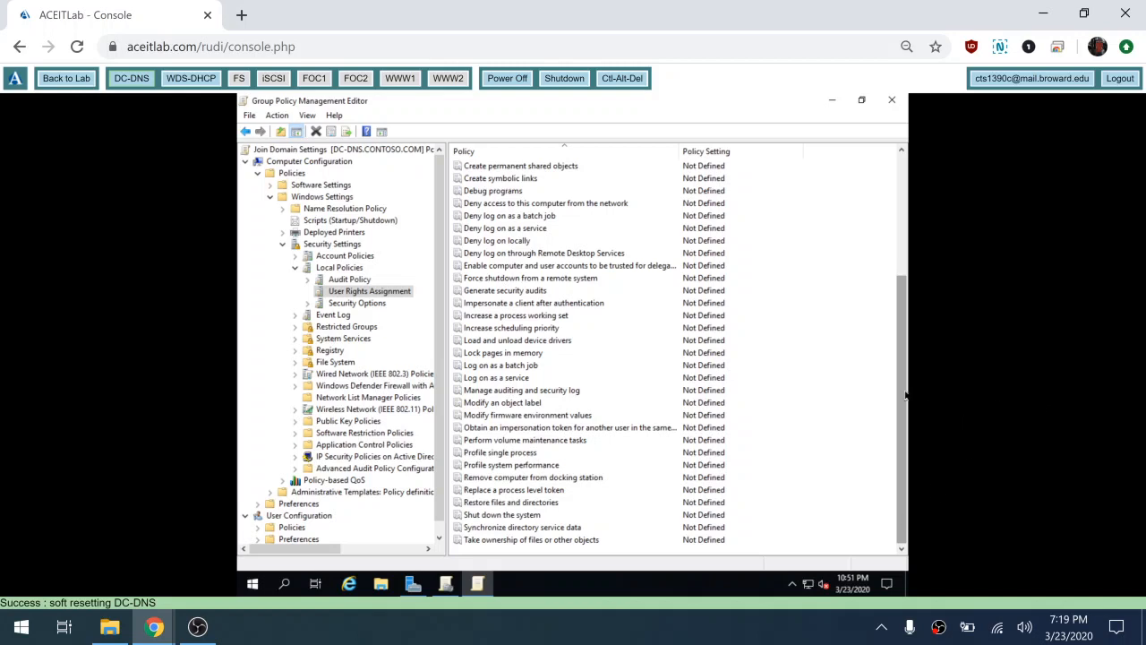
drag(902, 374, 895, 340)
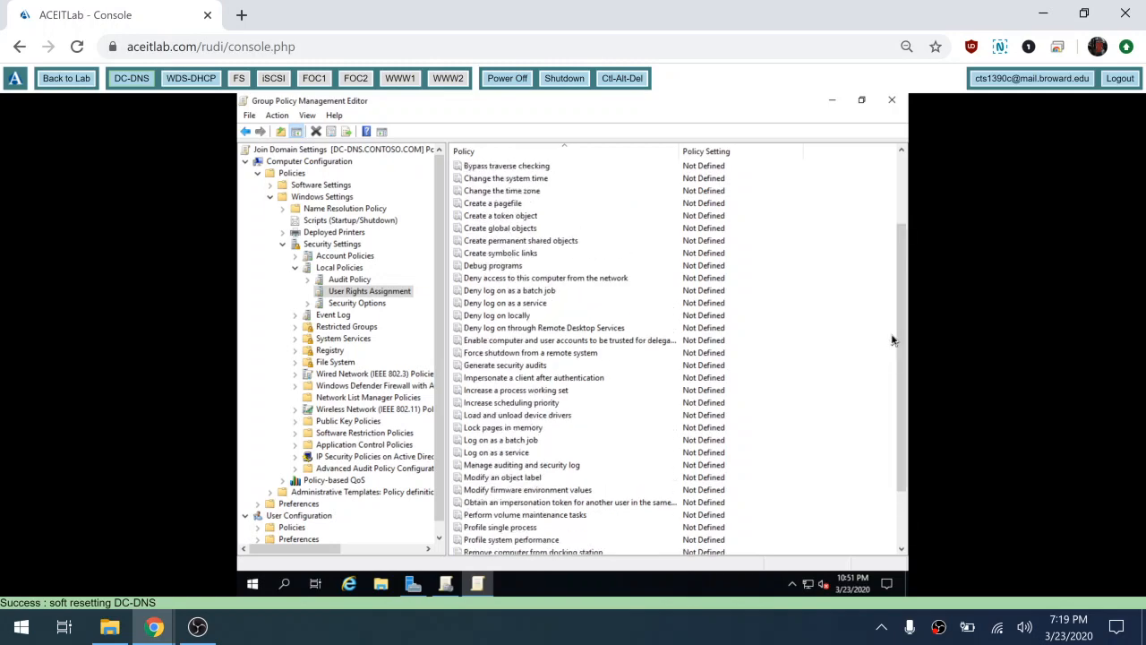
click(481, 318)
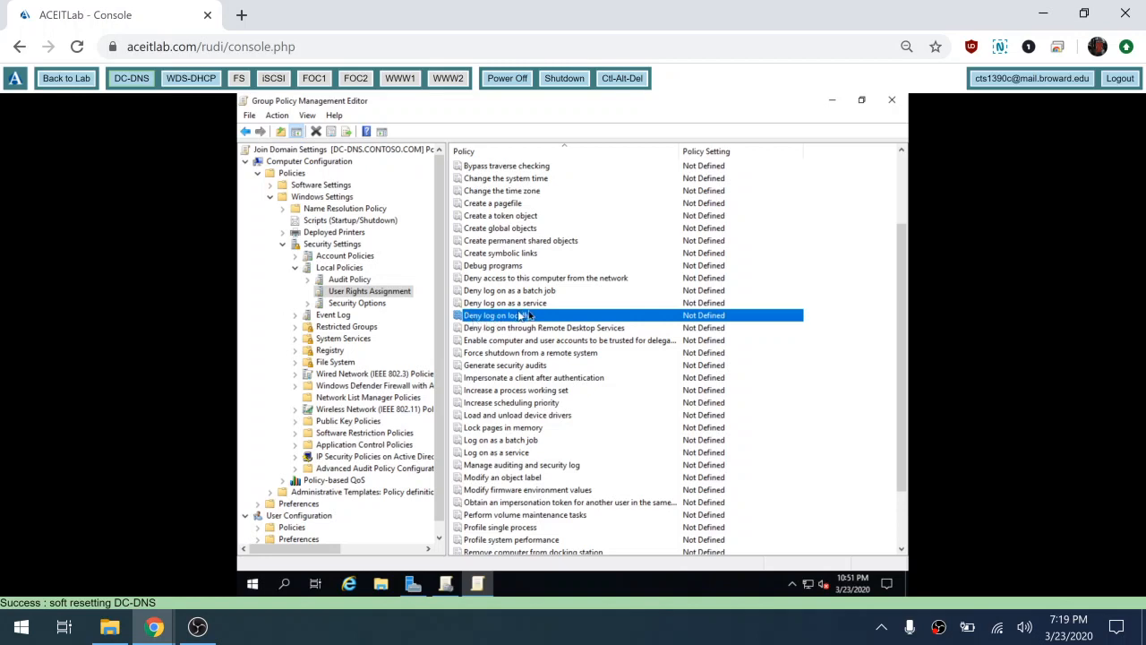
Step: Define Deny log on locally and assign it to CONTOSO\joindomain
double_click(535, 317)
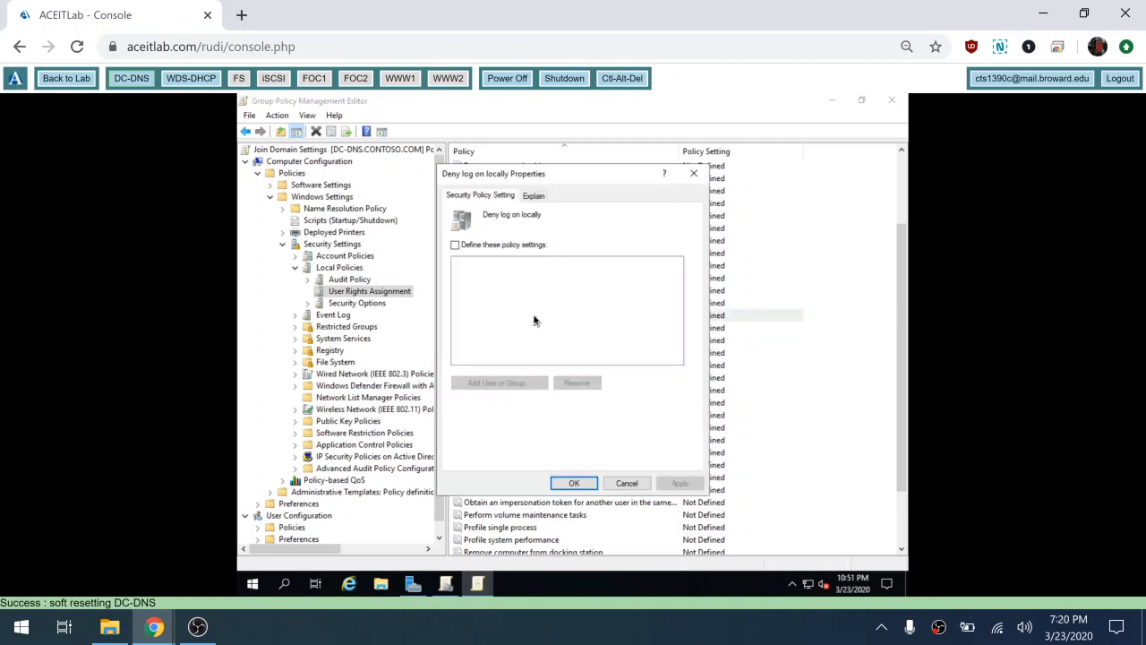
click(483, 245)
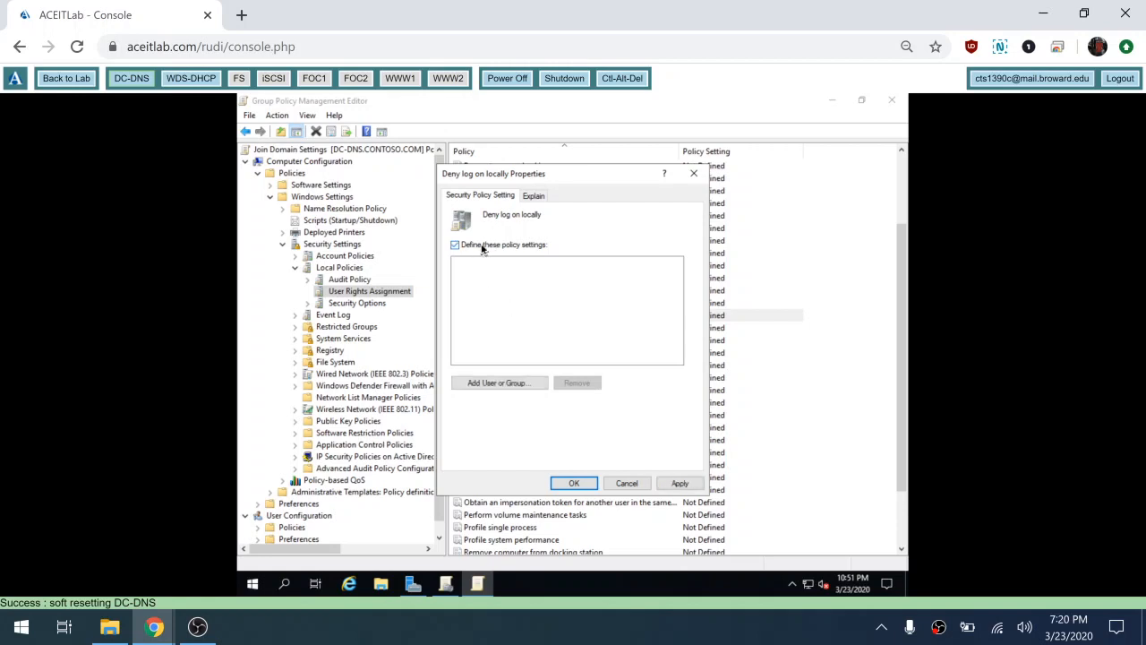
click(505, 385)
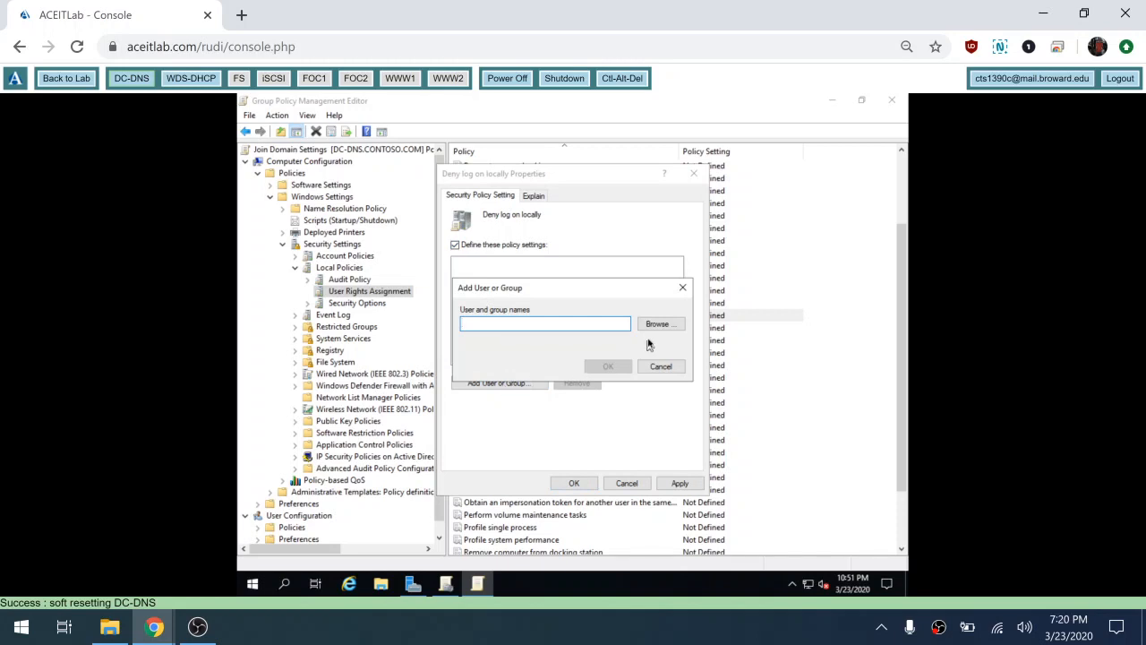
click(658, 325)
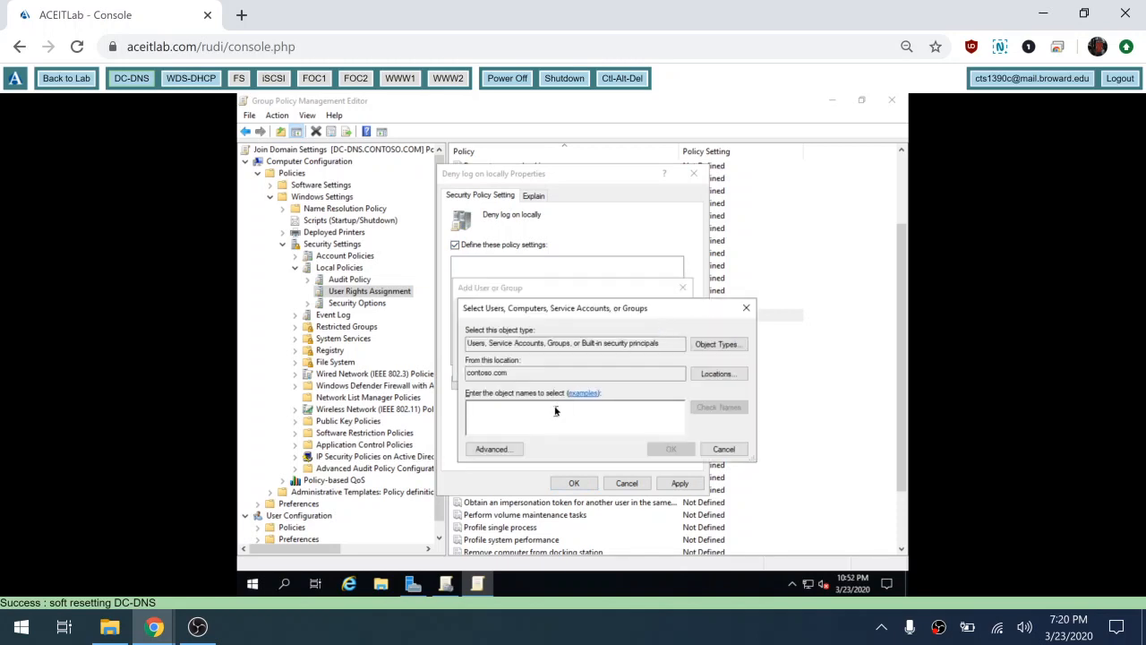
text(join)
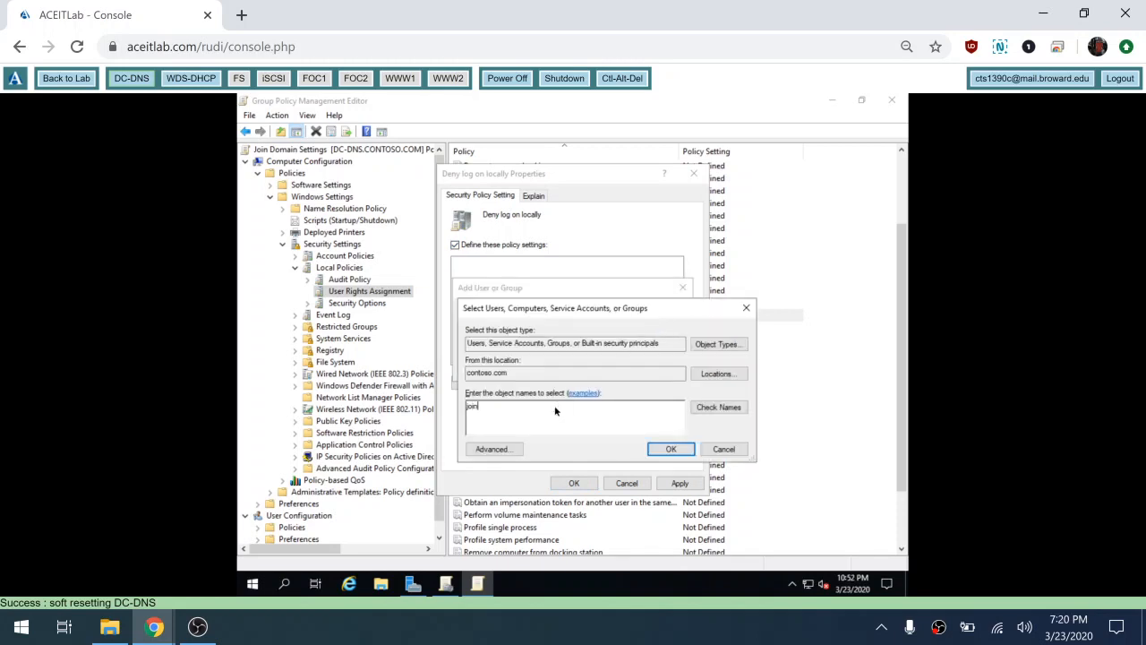
text(domain)
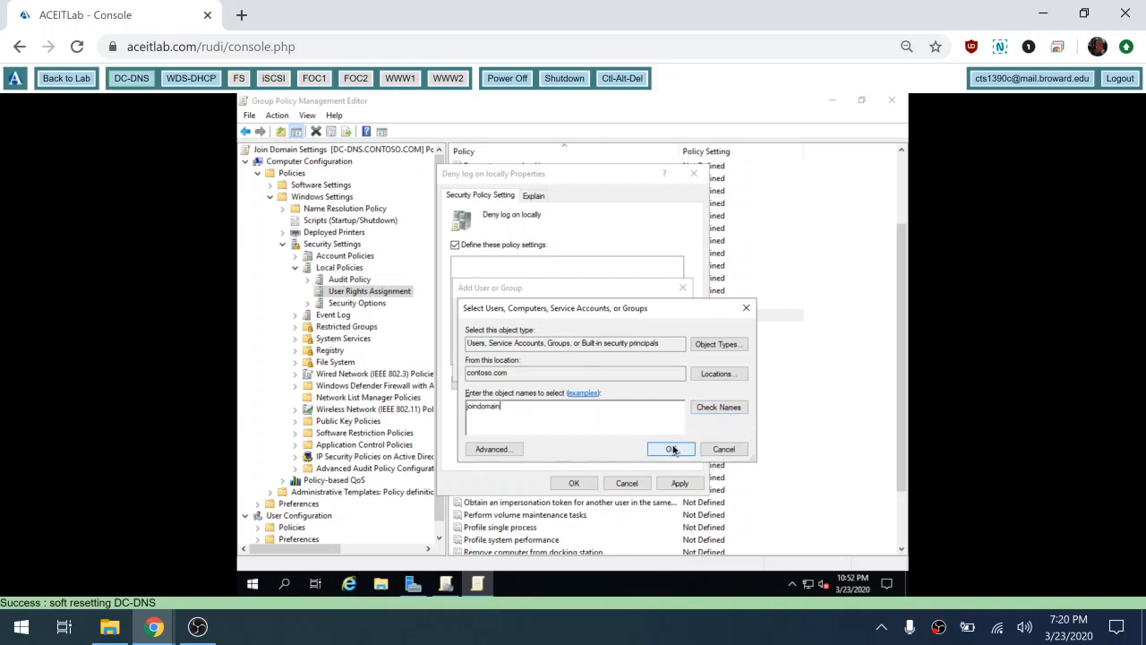
click(672, 448)
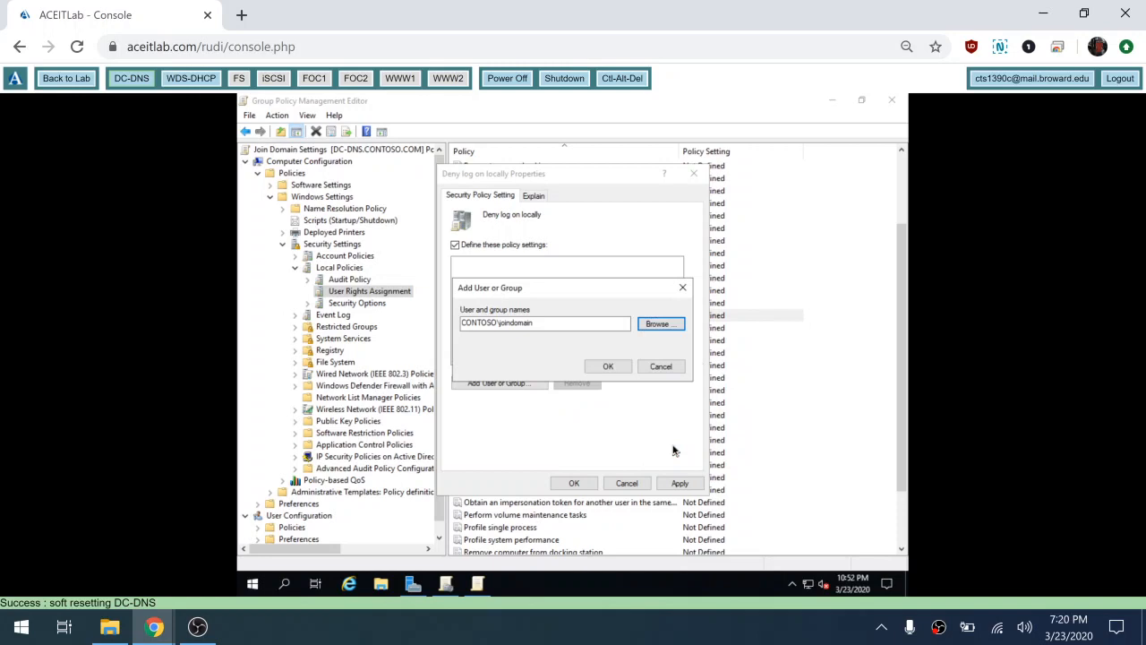
click(596, 369)
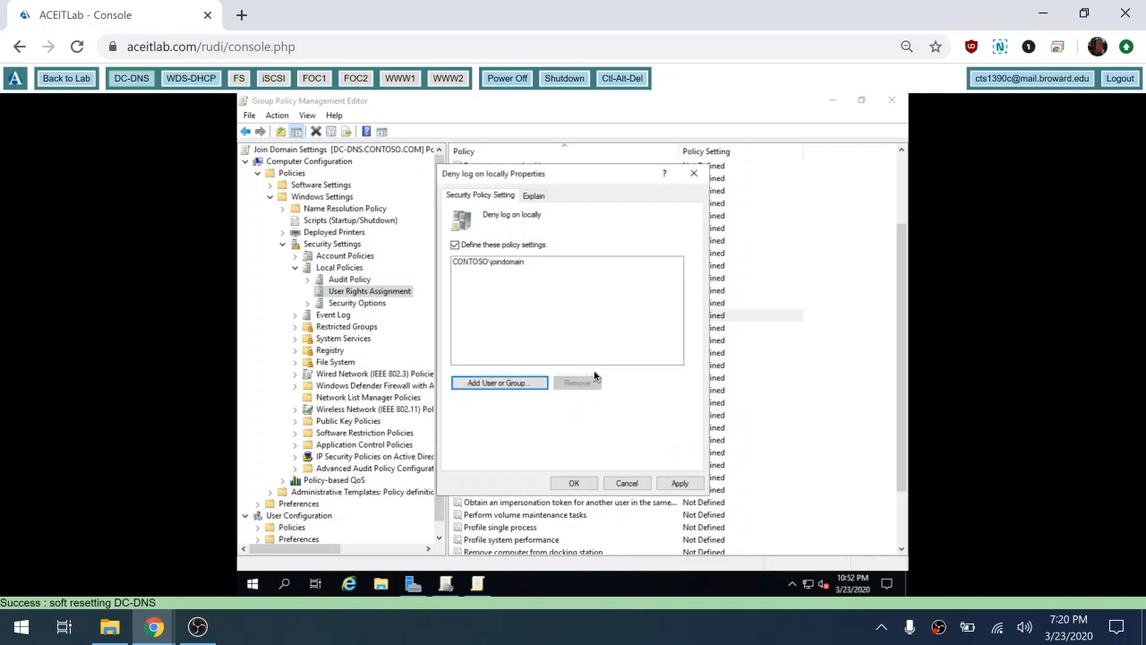
click(574, 483)
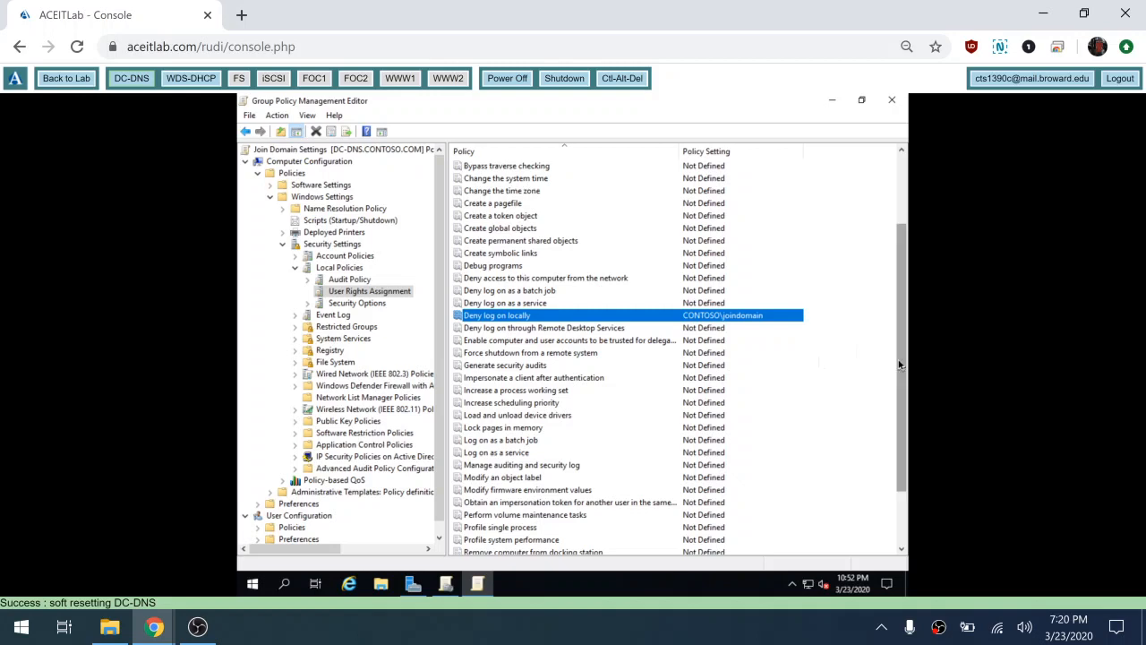
click(897, 181)
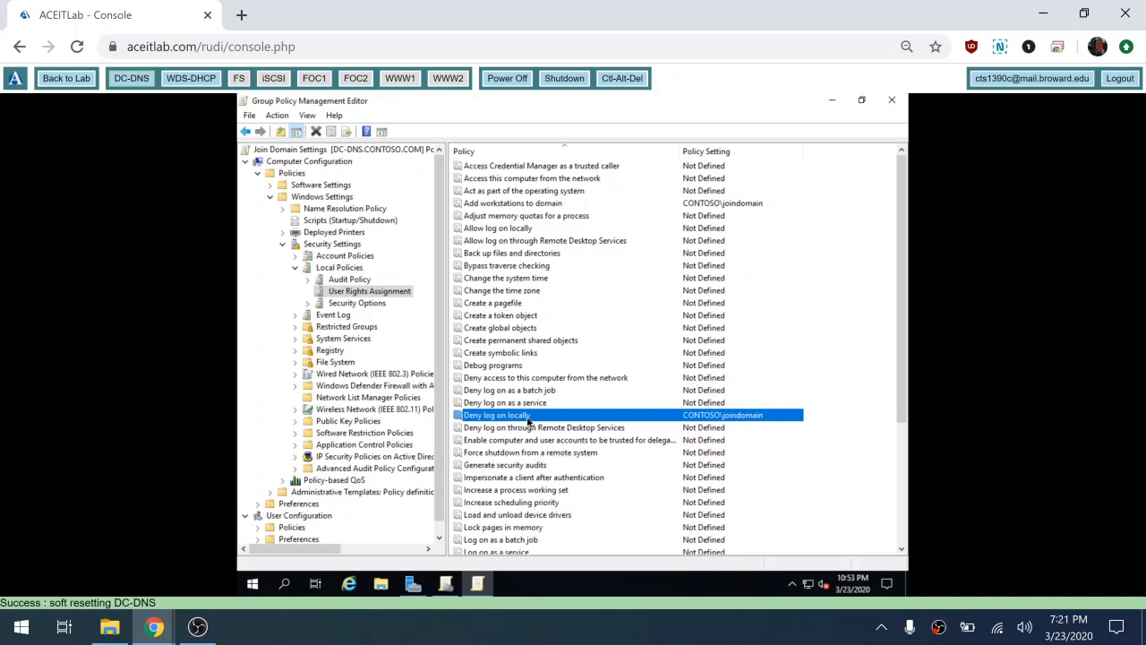
Step: Close the editor, link Join Domain Settings to contoso.com, and verify its links
click(899, 102)
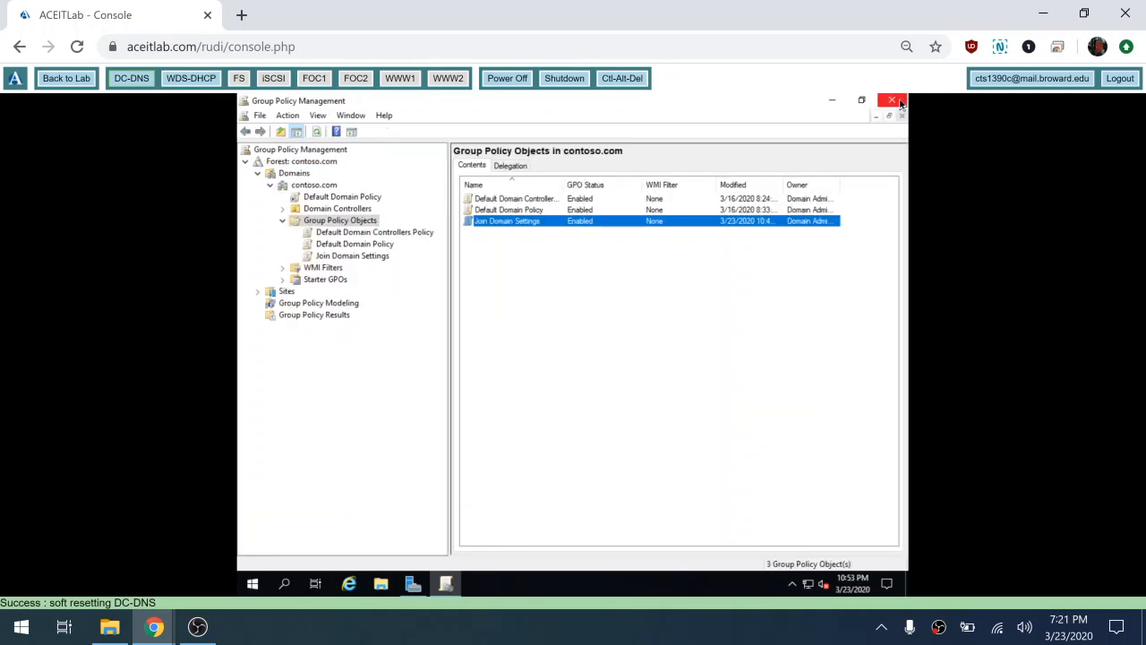
click(354, 259)
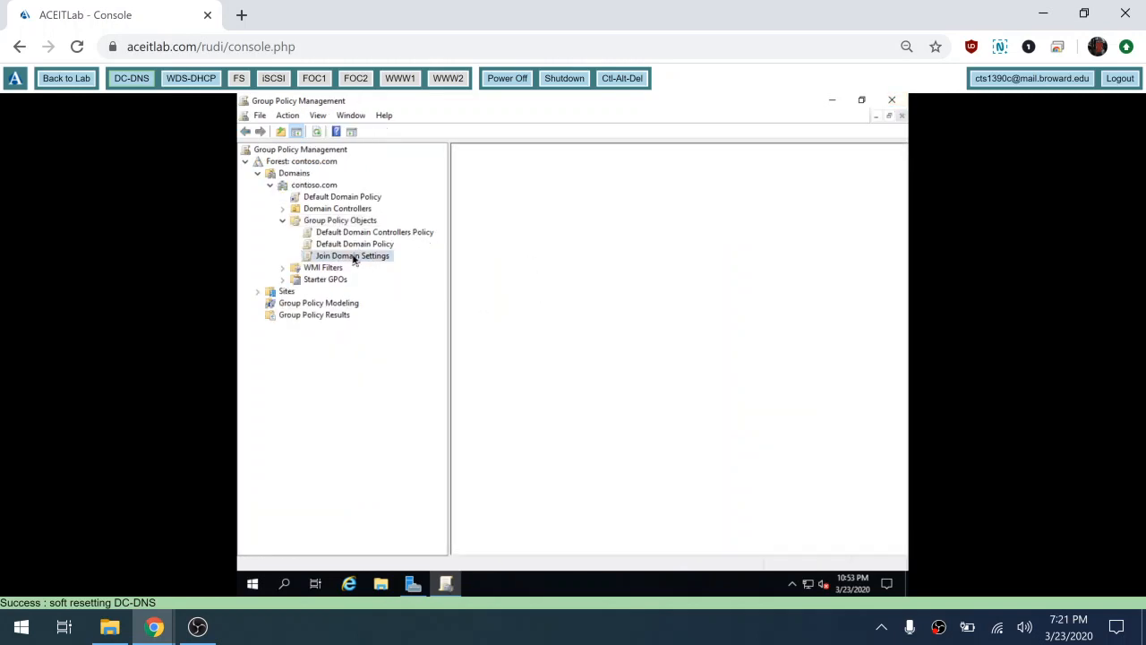
click(299, 186)
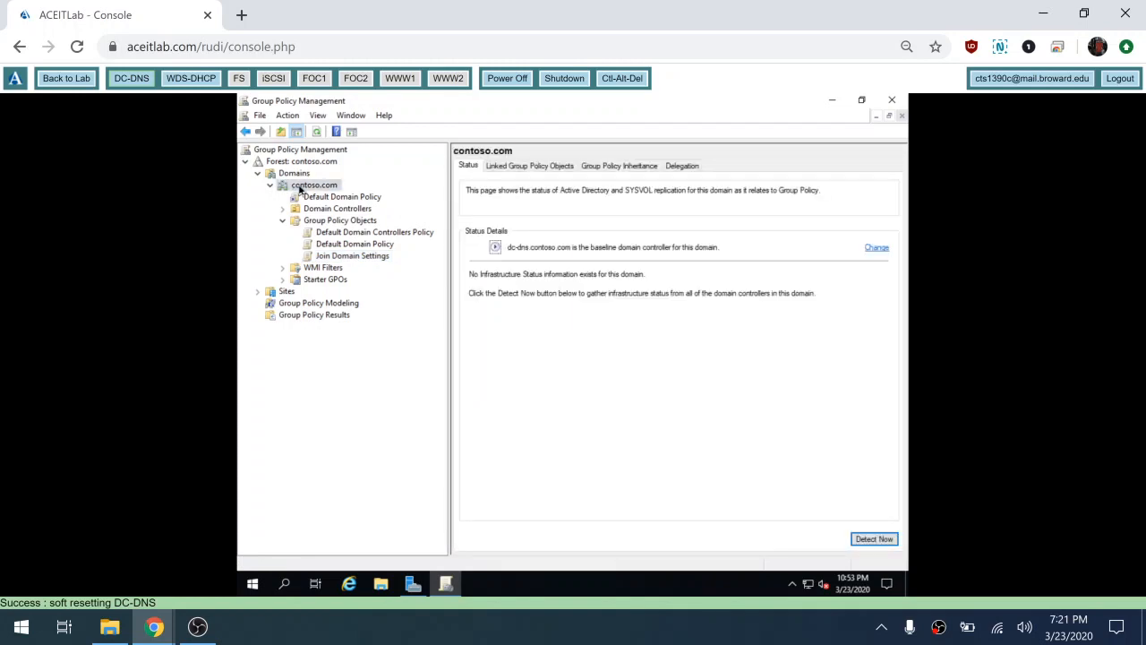
right_click(300, 188)
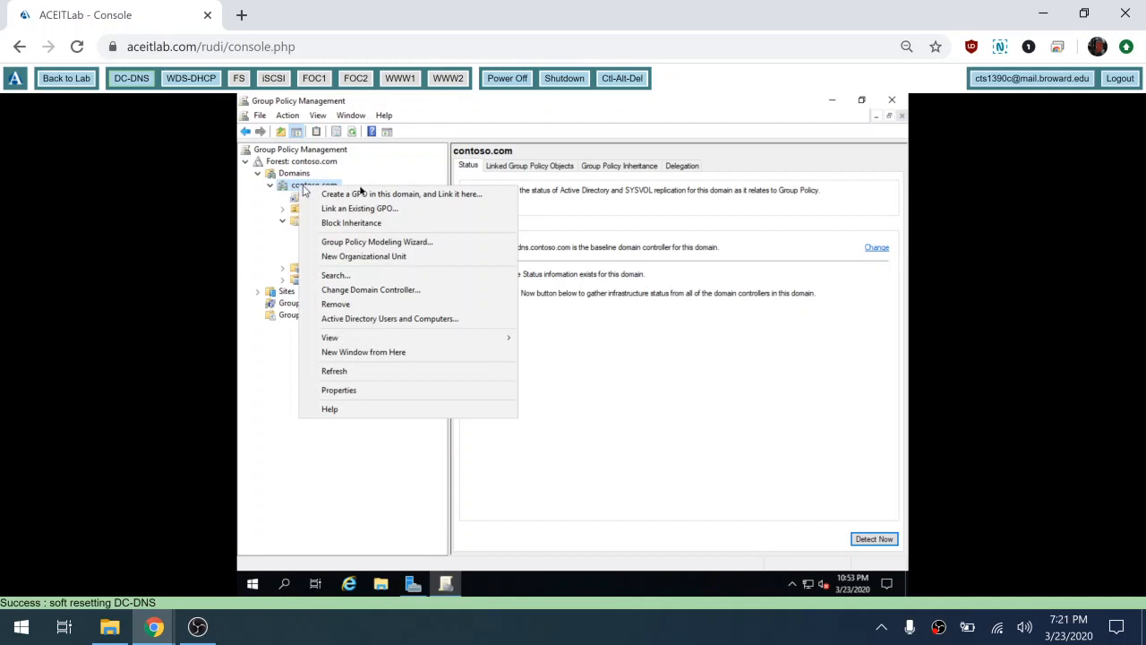
click(361, 210)
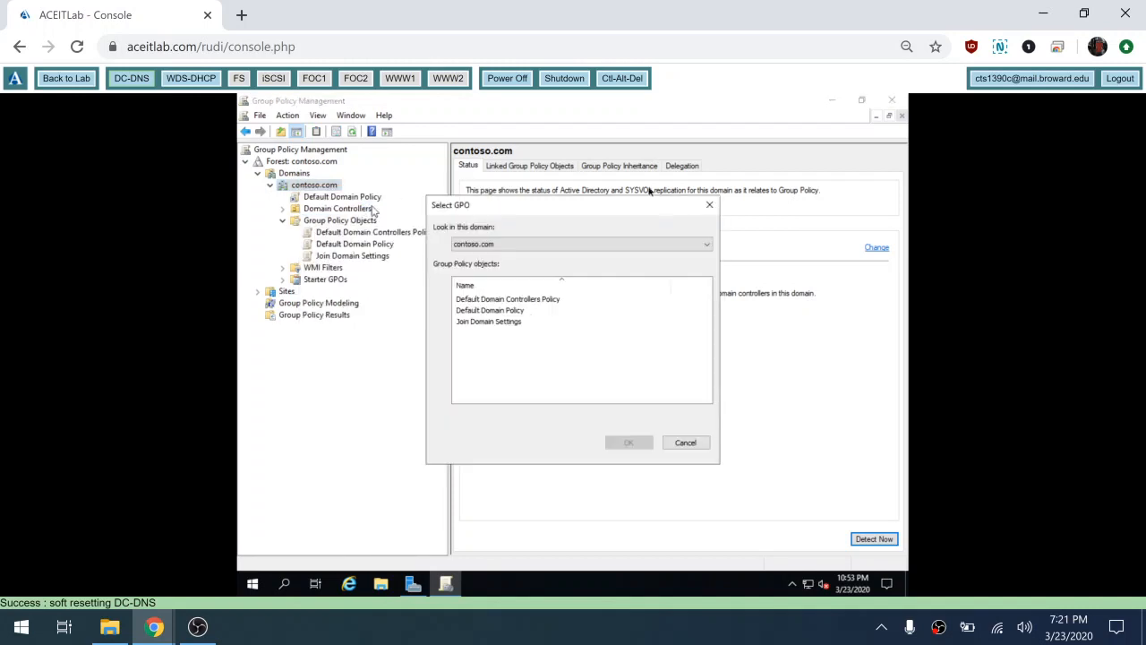
click(498, 325)
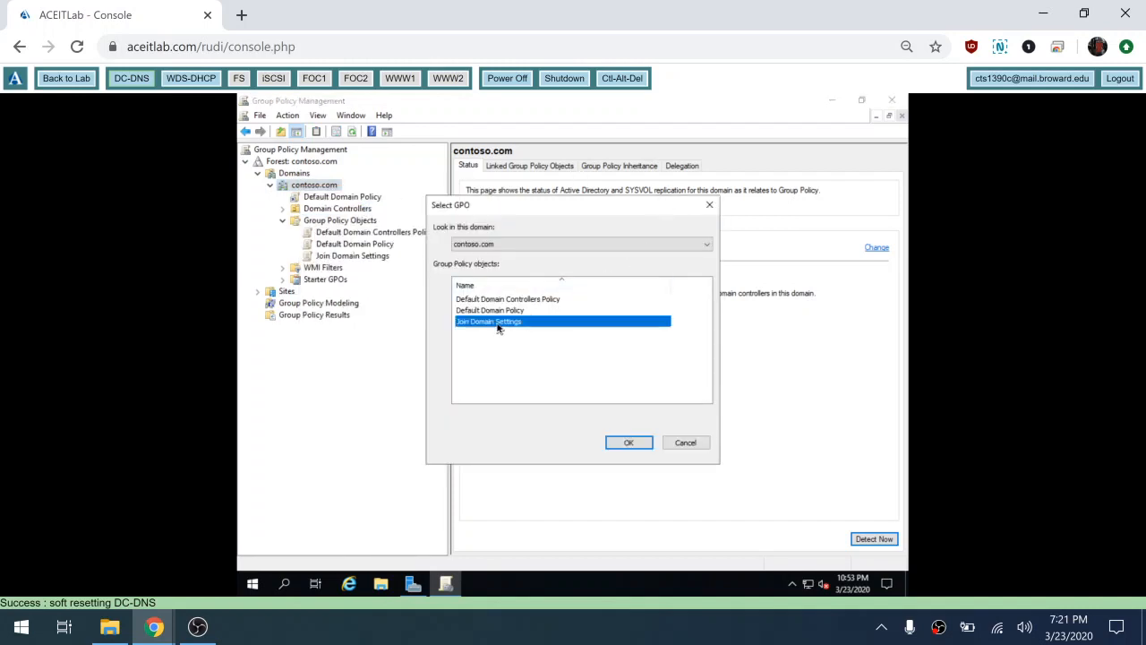
click(632, 445)
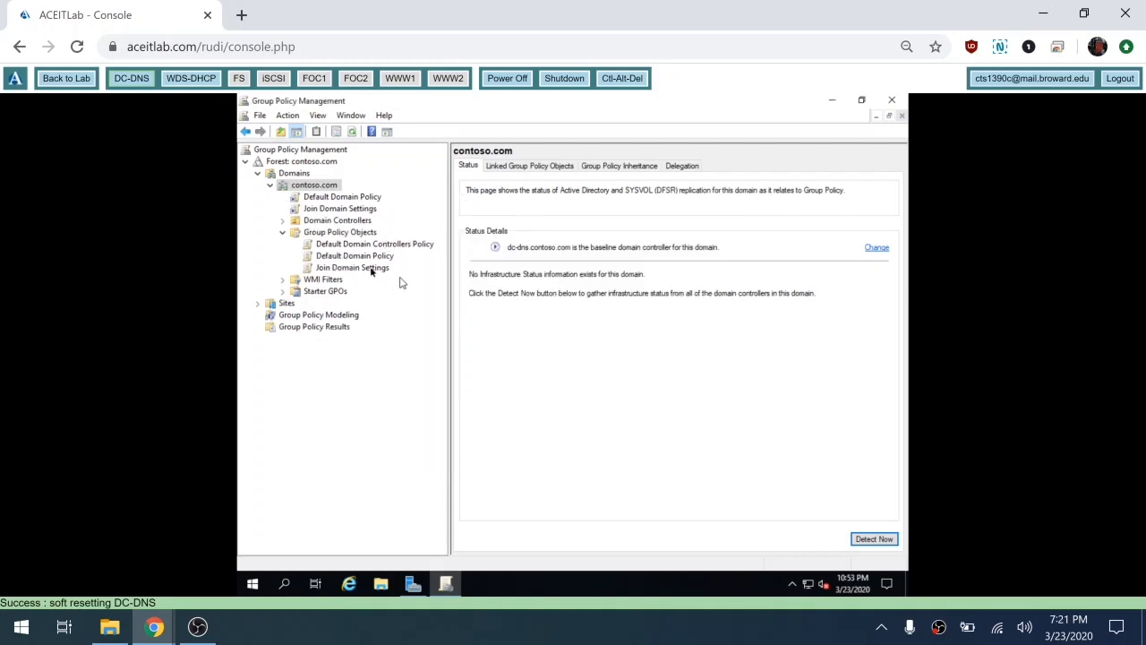
click(355, 269)
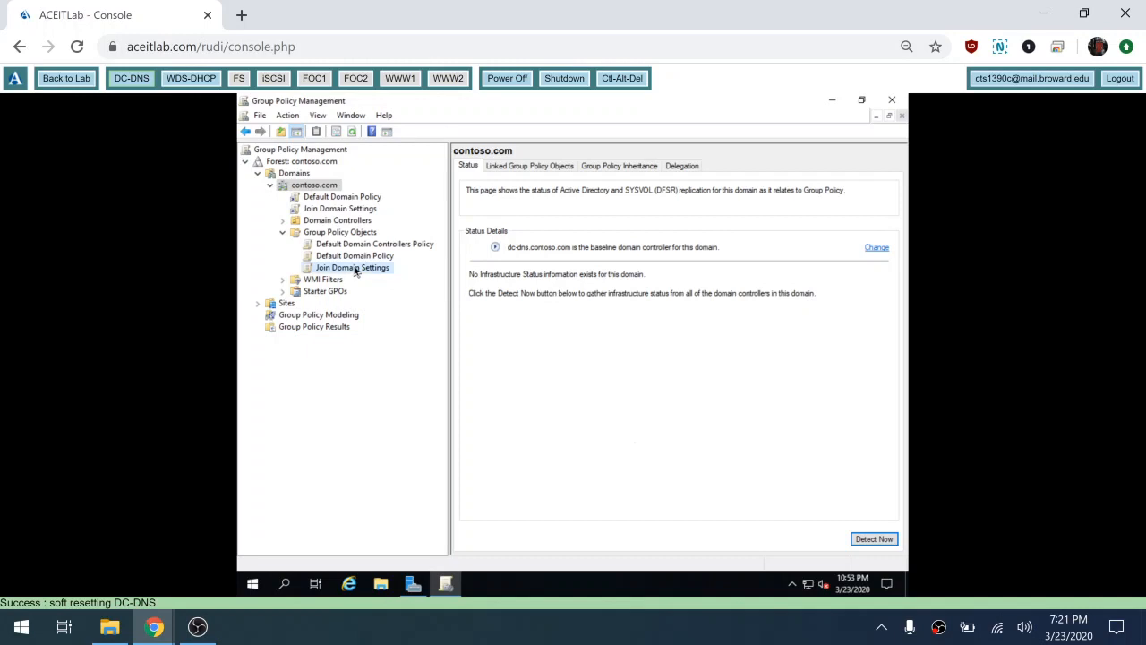
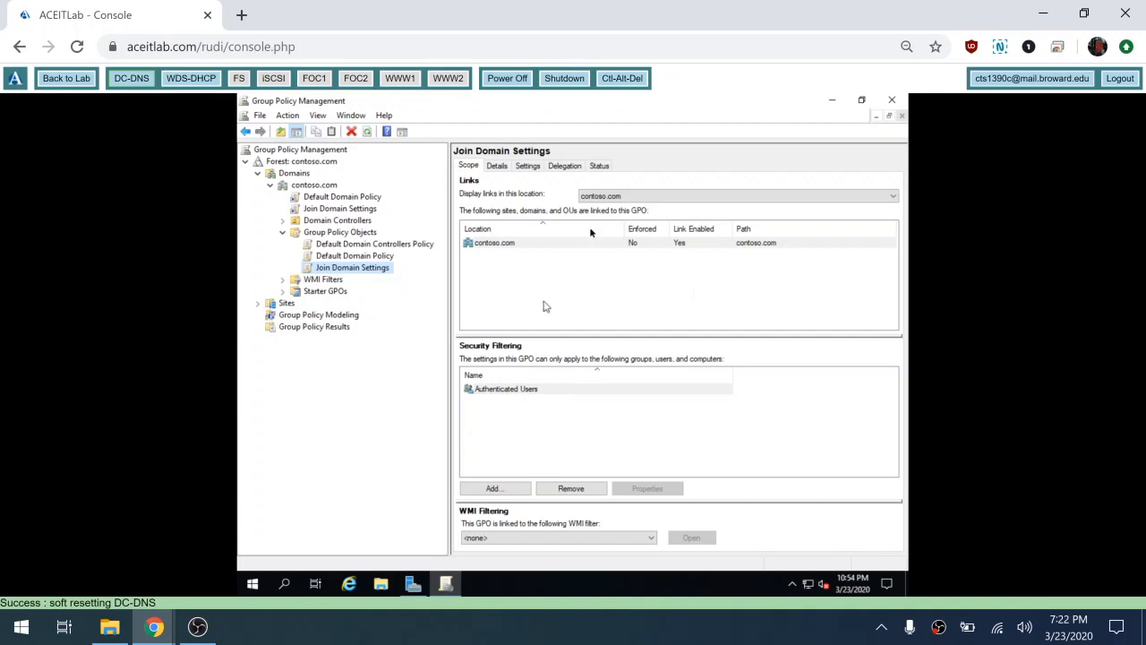
Step: Review the Join Domain Settings GPO's Status, Settings and Delegation tabs to see its permissions
click(599, 167)
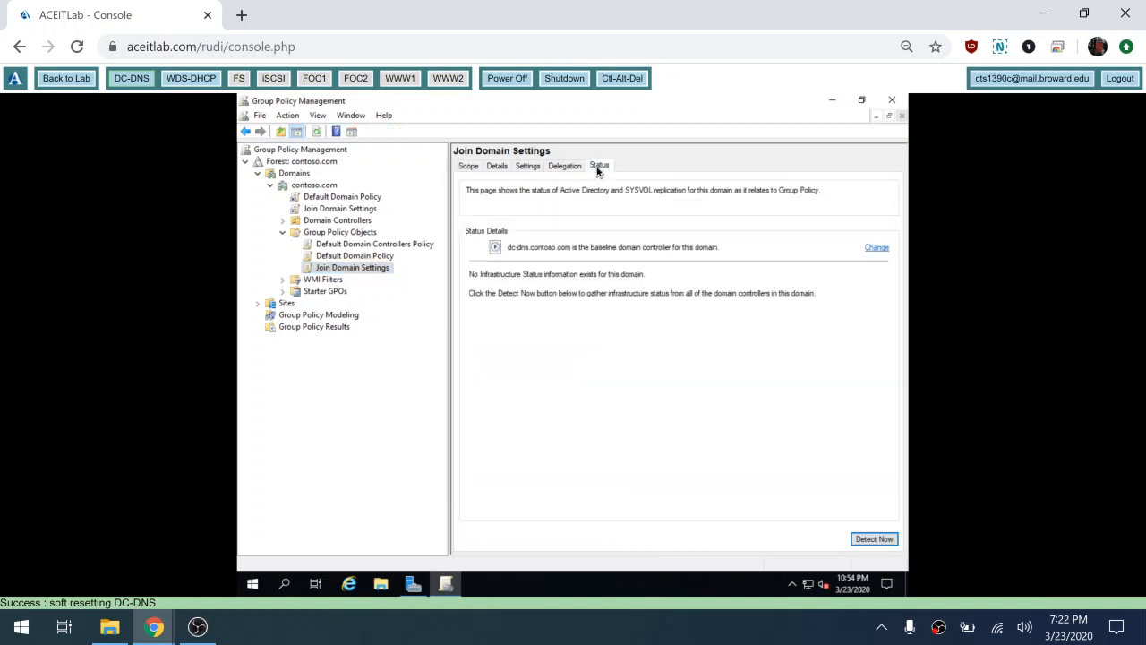
click(527, 166)
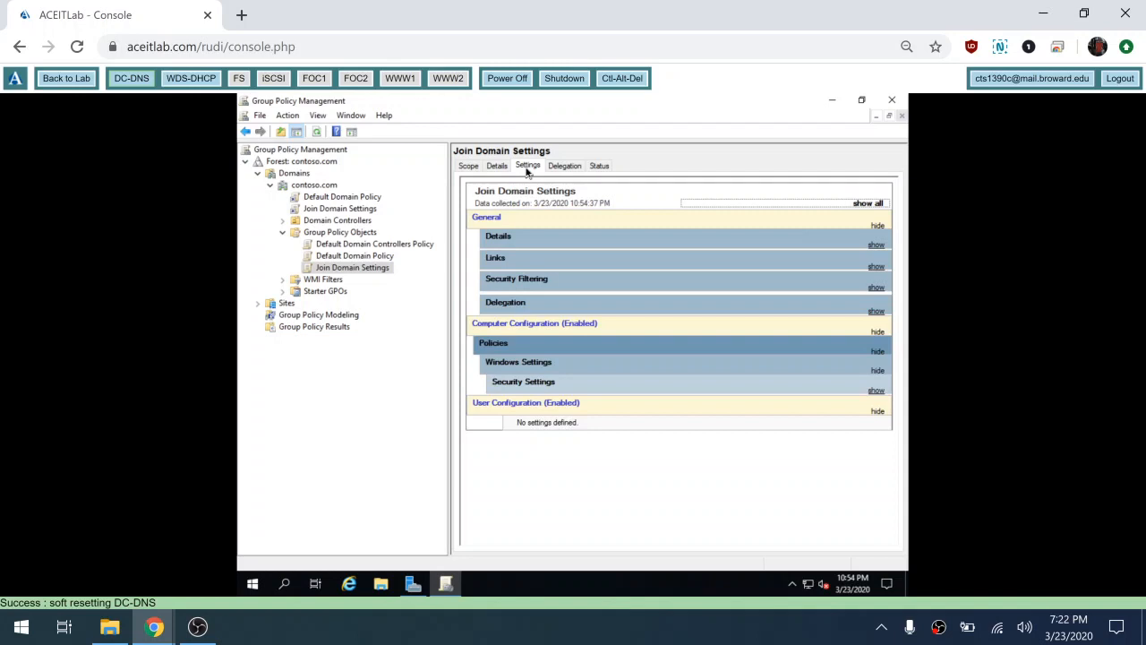
click(578, 166)
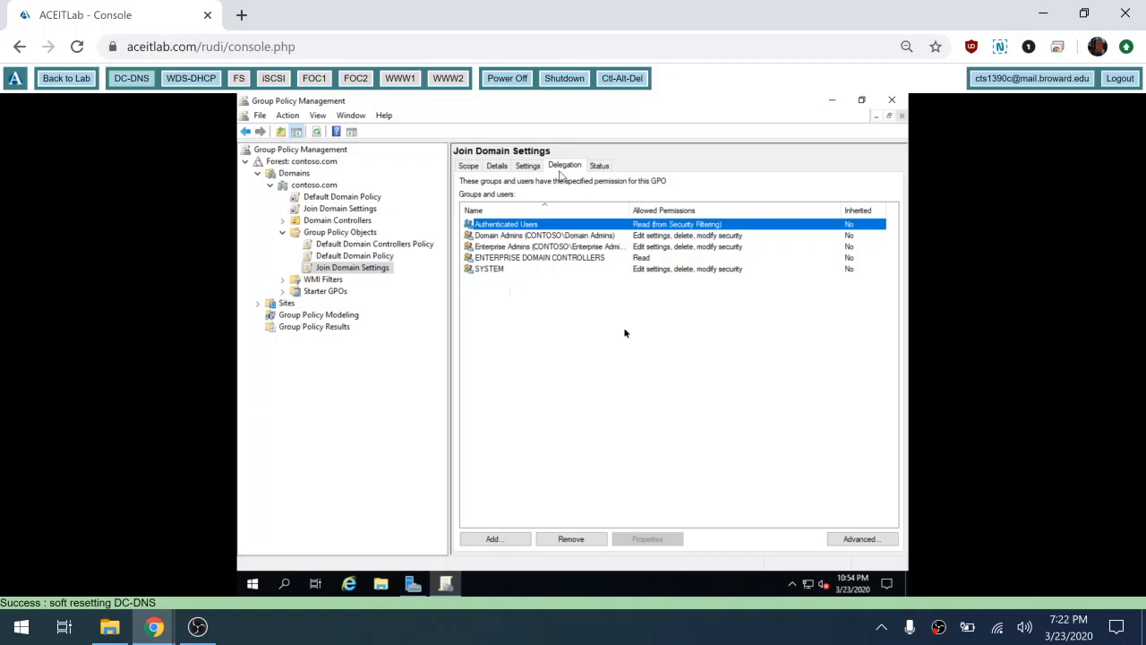
Step: Add the wds-dhcp$ computer account to the GPO's advanced security list, searching Computers only
click(861, 540)
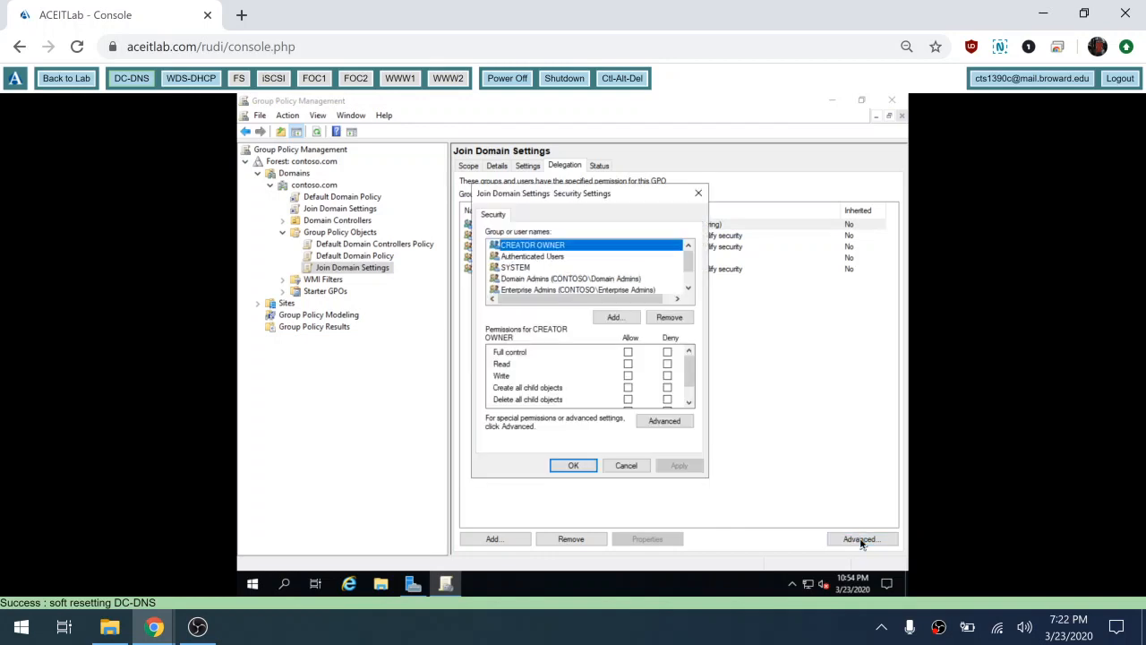
click(617, 319)
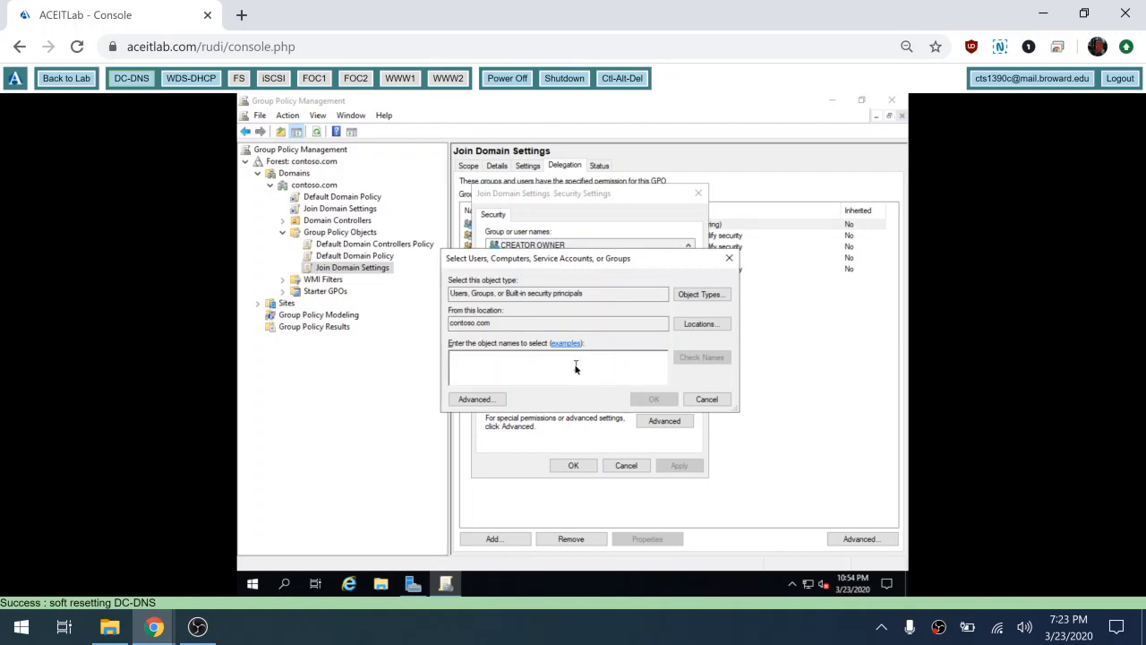
text(wds-)
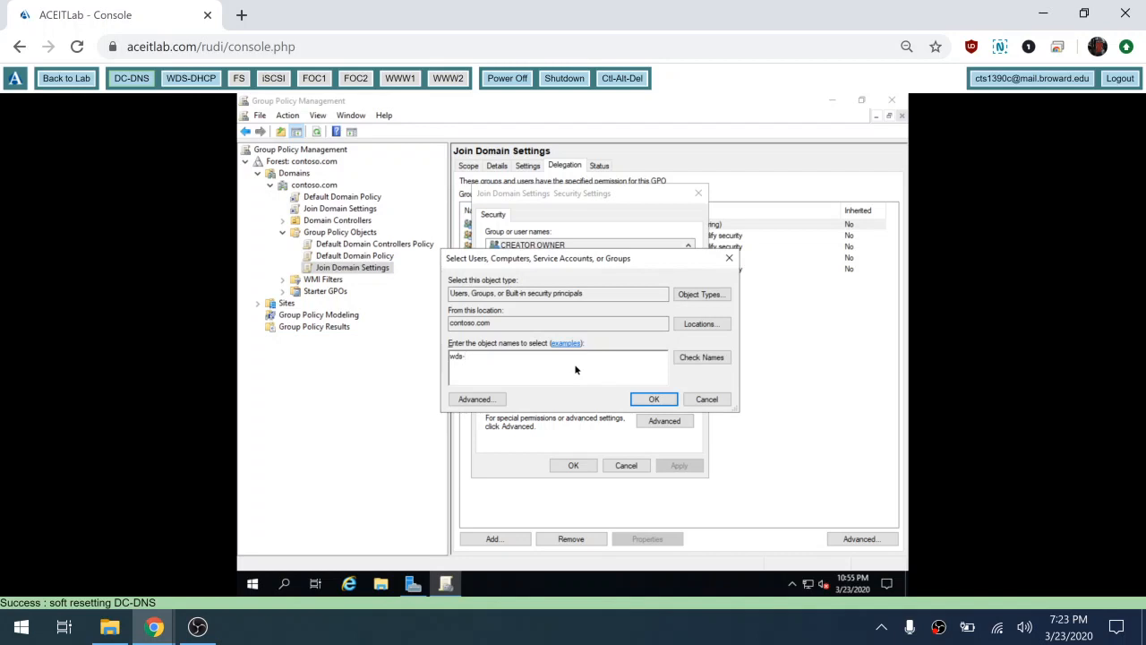
text(dhcp$)
click(701, 296)
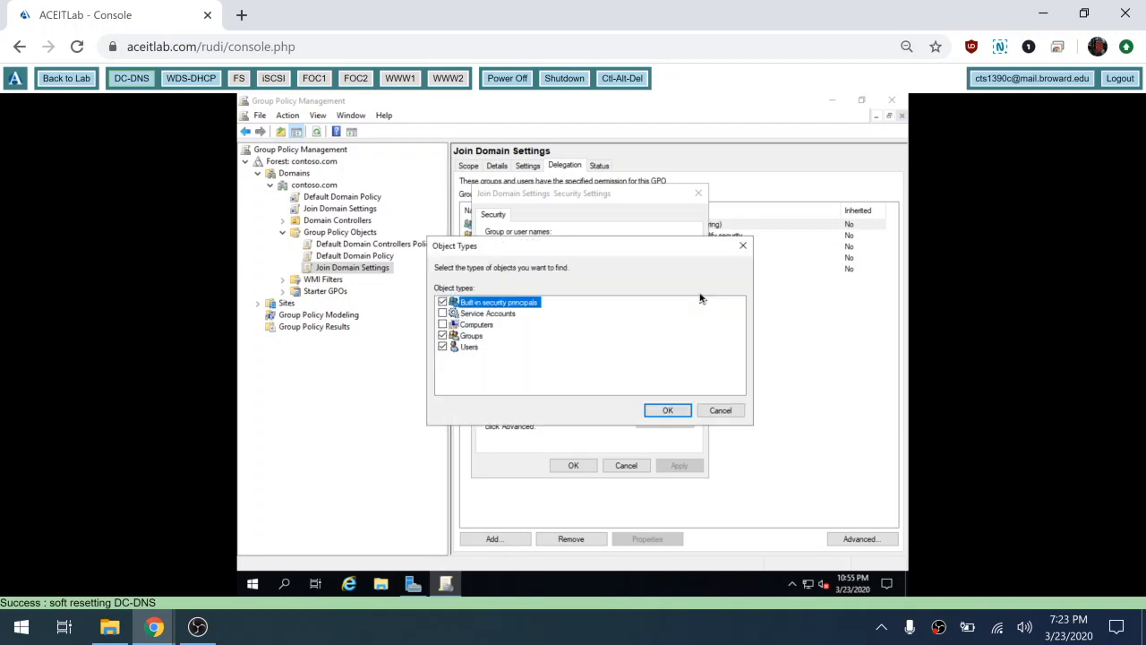
click(442, 324)
click(442, 336)
click(442, 346)
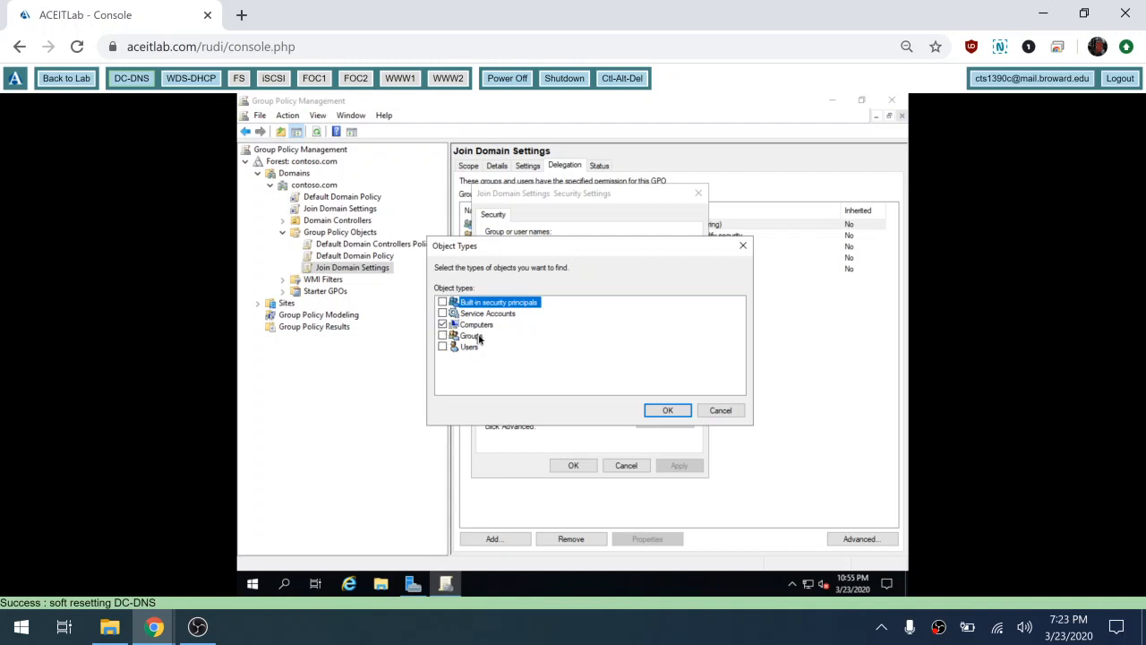
click(666, 410)
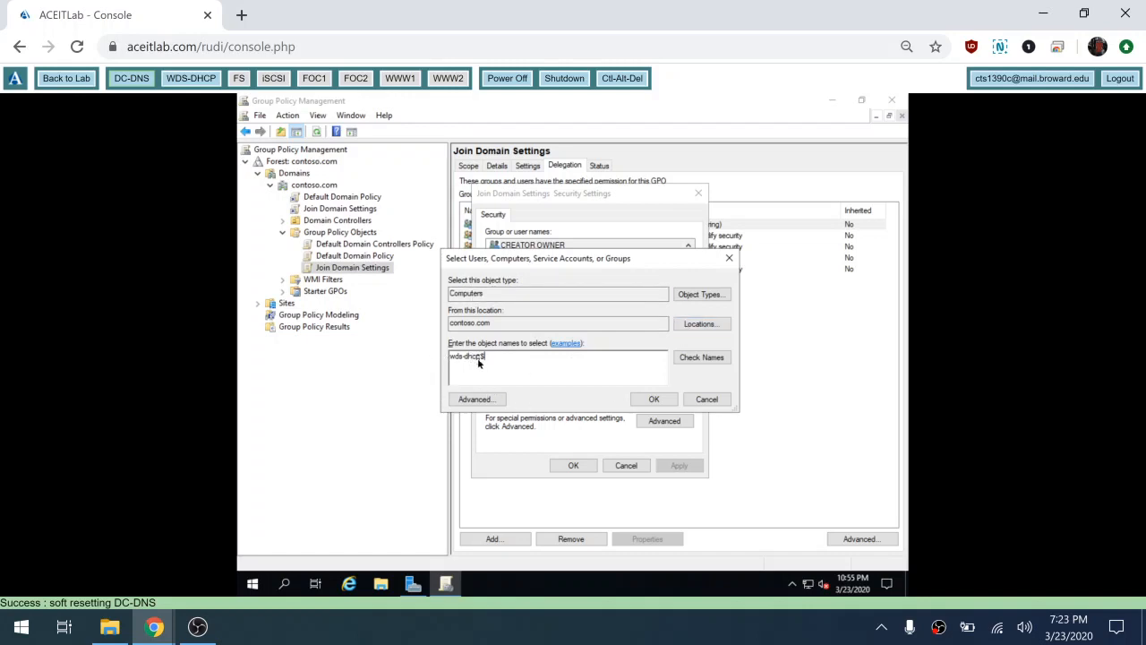
click(646, 404)
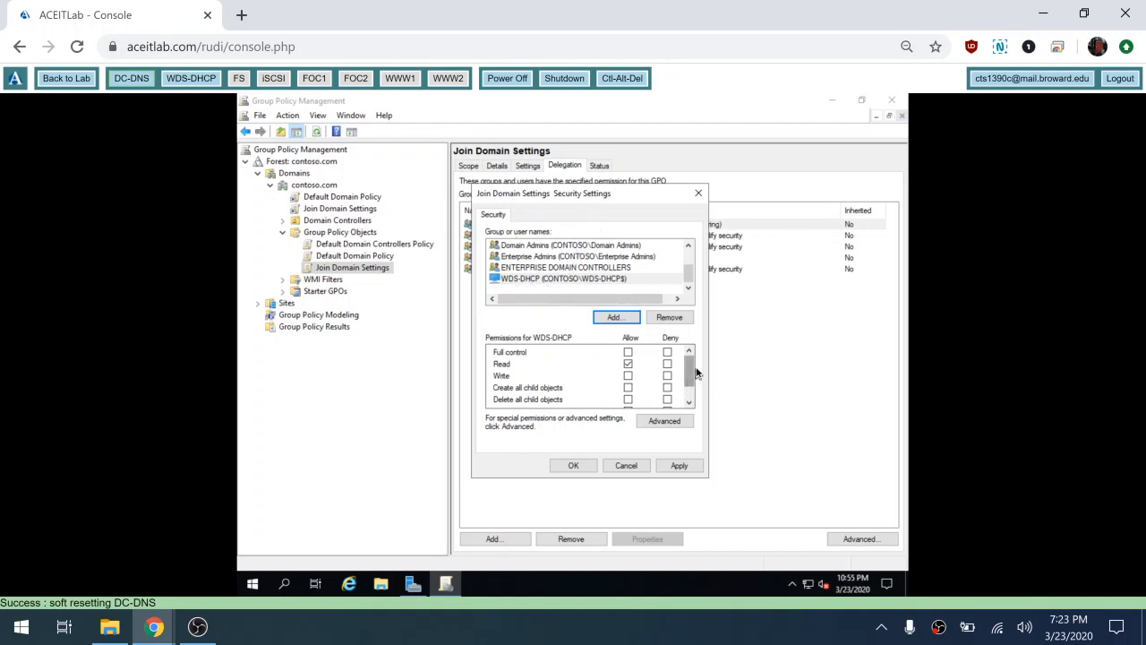
Step: Set Deny on Apply group policy for WDS-DHCP, save, and accept the deny warning
drag(689, 370, 687, 392)
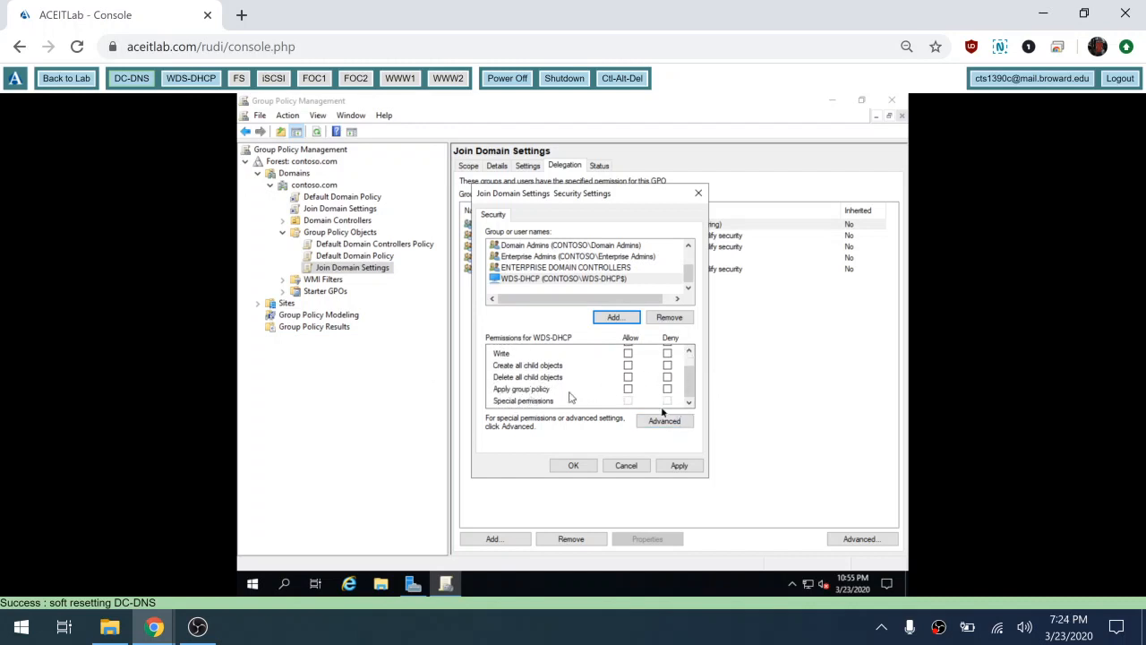
click(667, 390)
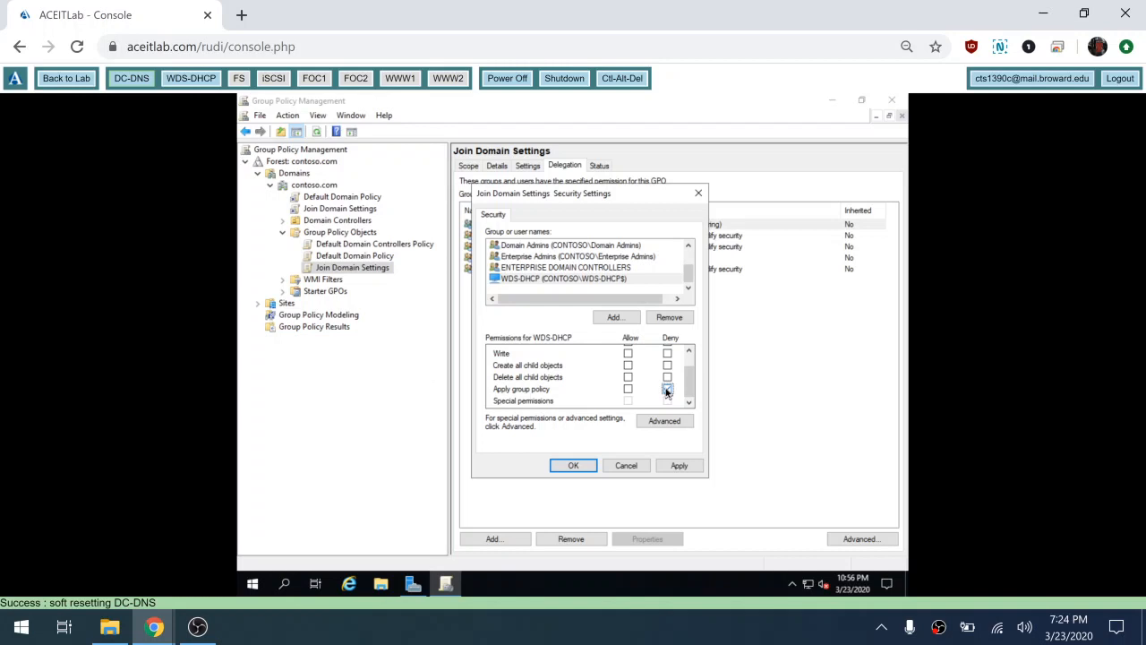
click(573, 466)
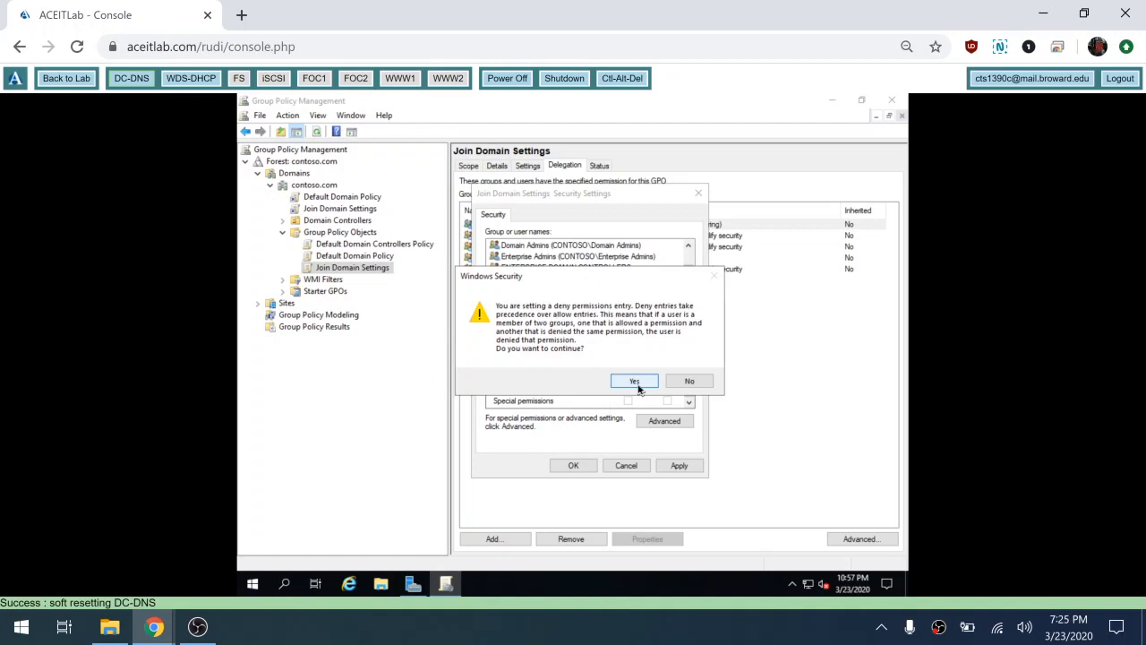
click(642, 386)
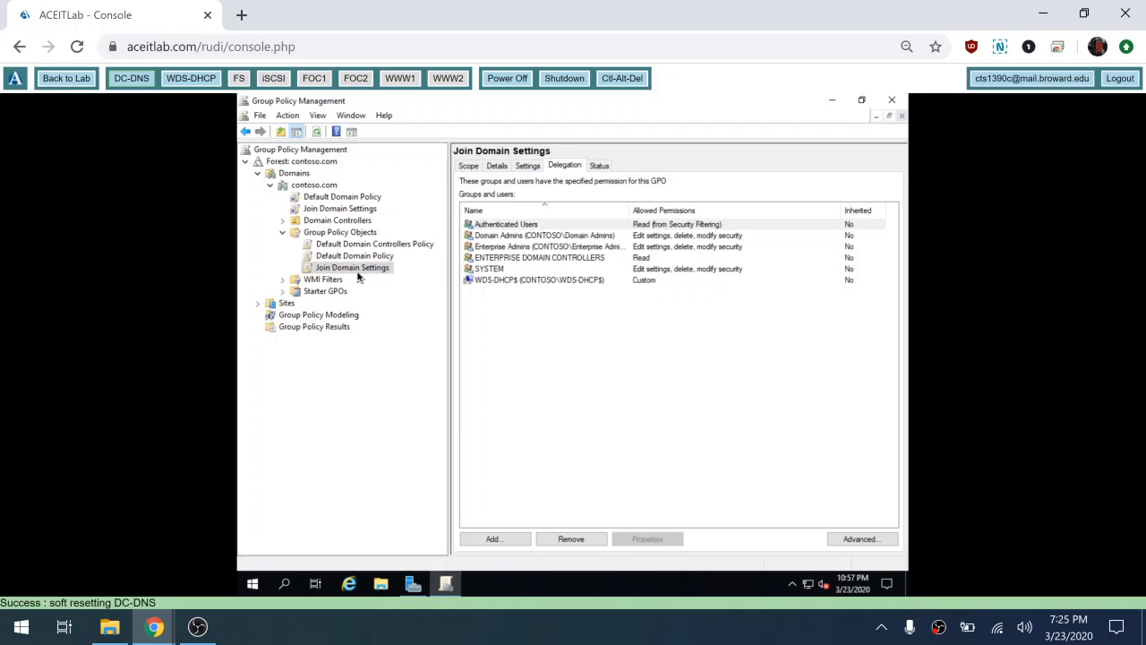
Step: Return to the GPO's Scope tab, close Group Policy Management, and switch to the WDS-DHCP server
click(468, 167)
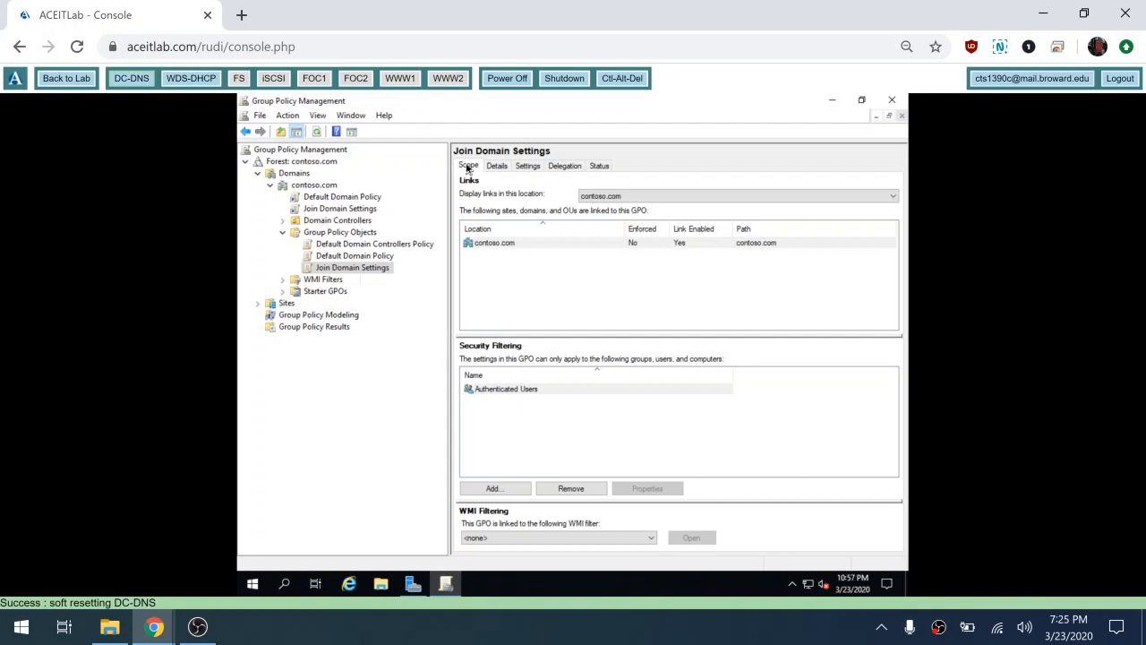
click(893, 102)
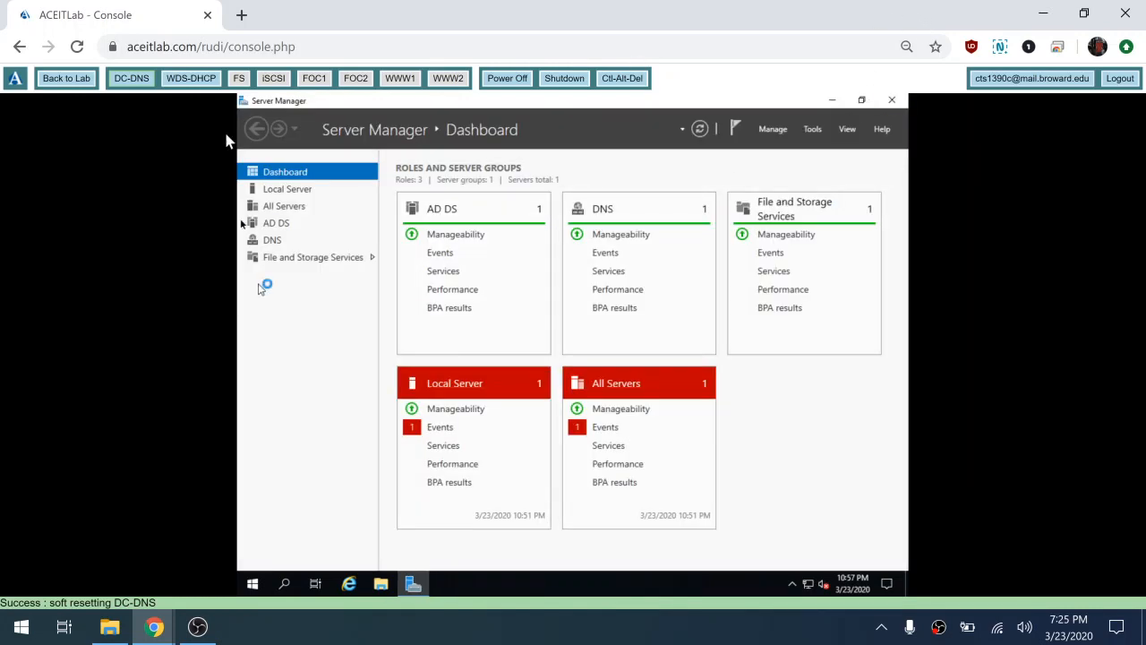
click(205, 83)
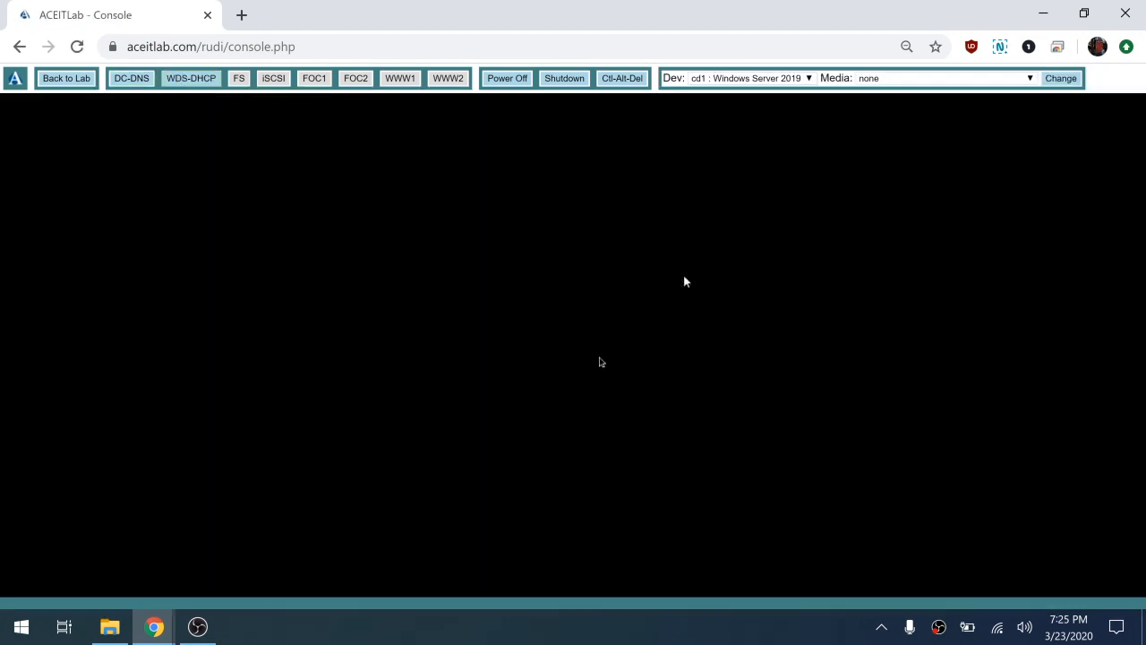
Step: Sign in to the WDS-DHCP server with the domain administrator password
click(625, 80)
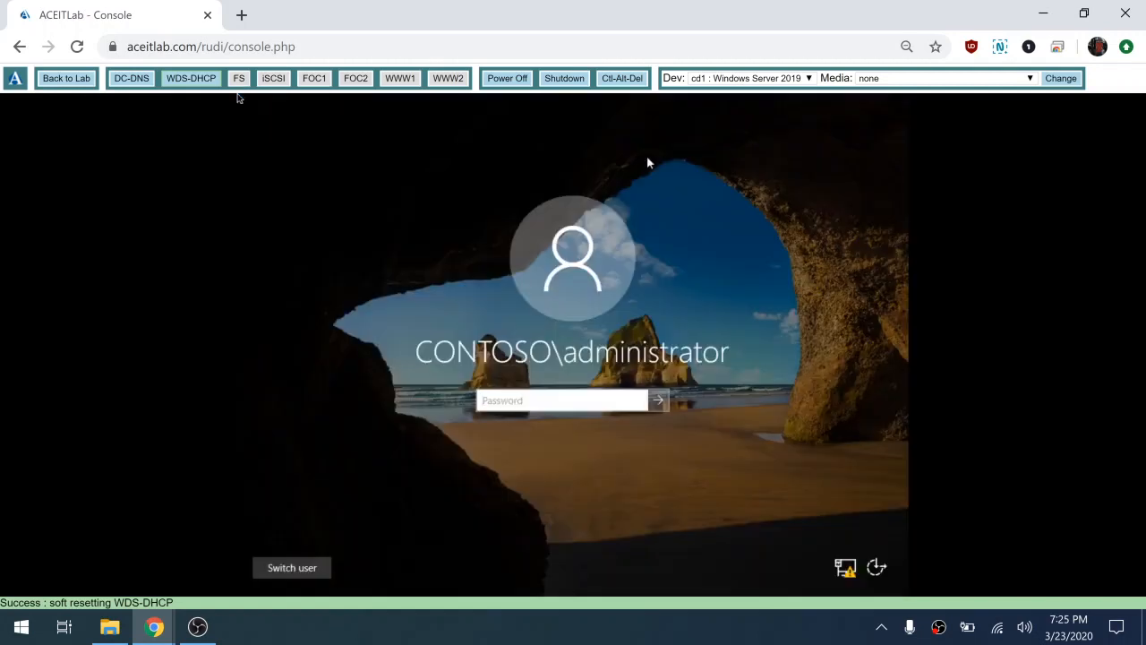
text(*********)
key(Return)
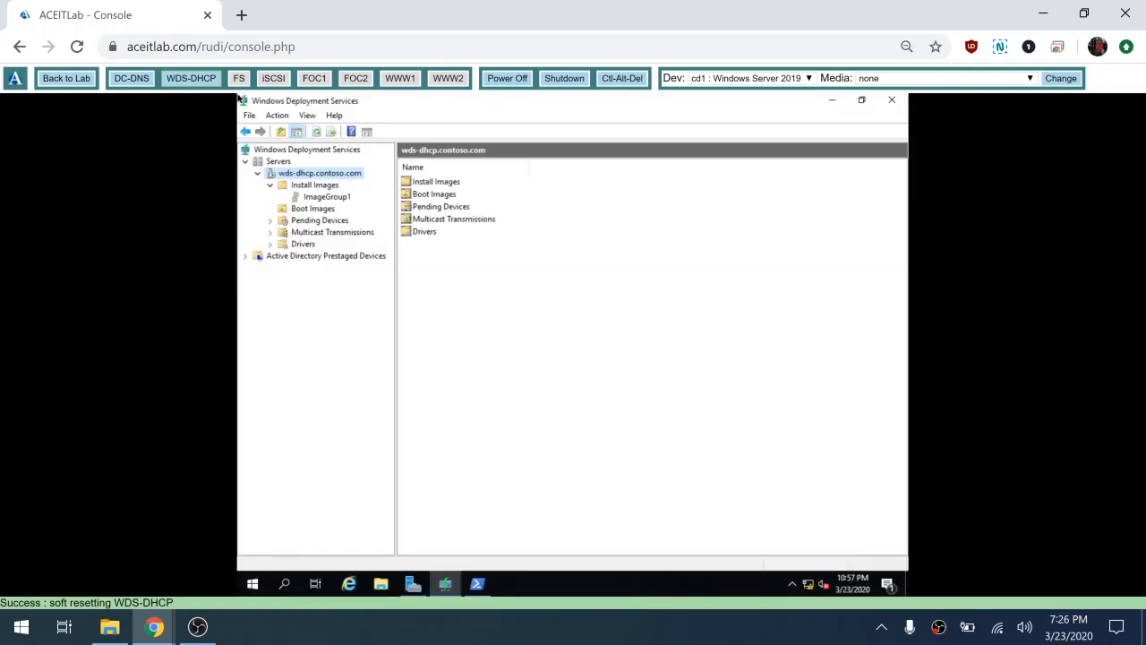
Step: Close the WDS console and launch Computer Management from the Start quick menu
click(894, 101)
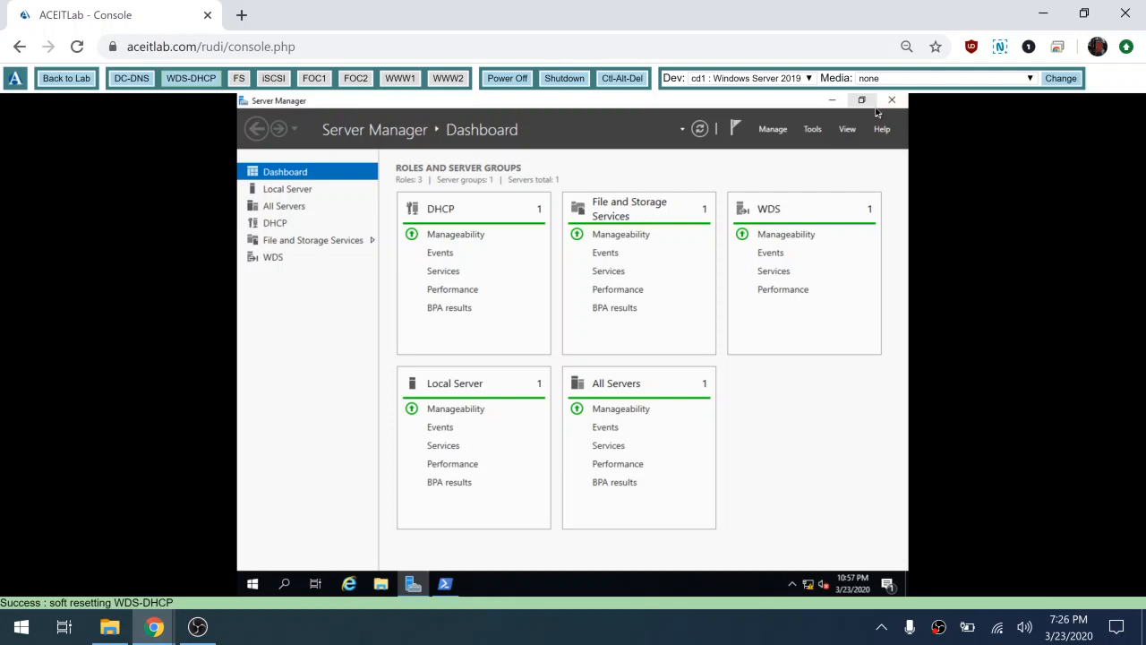
click(254, 584)
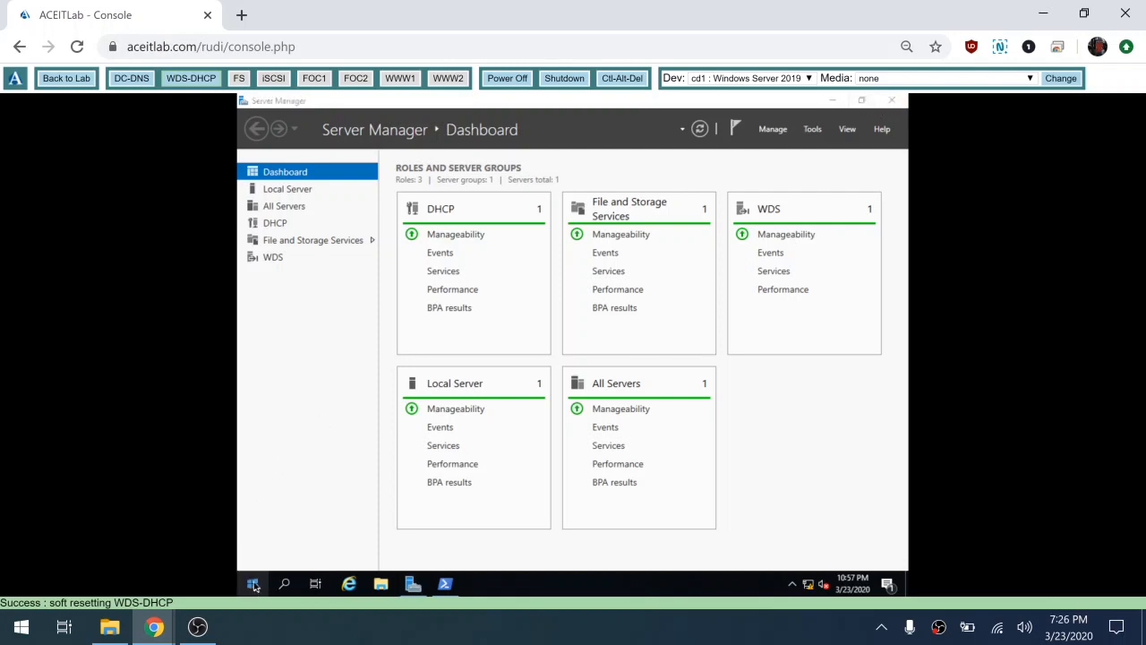
right_click(254, 584)
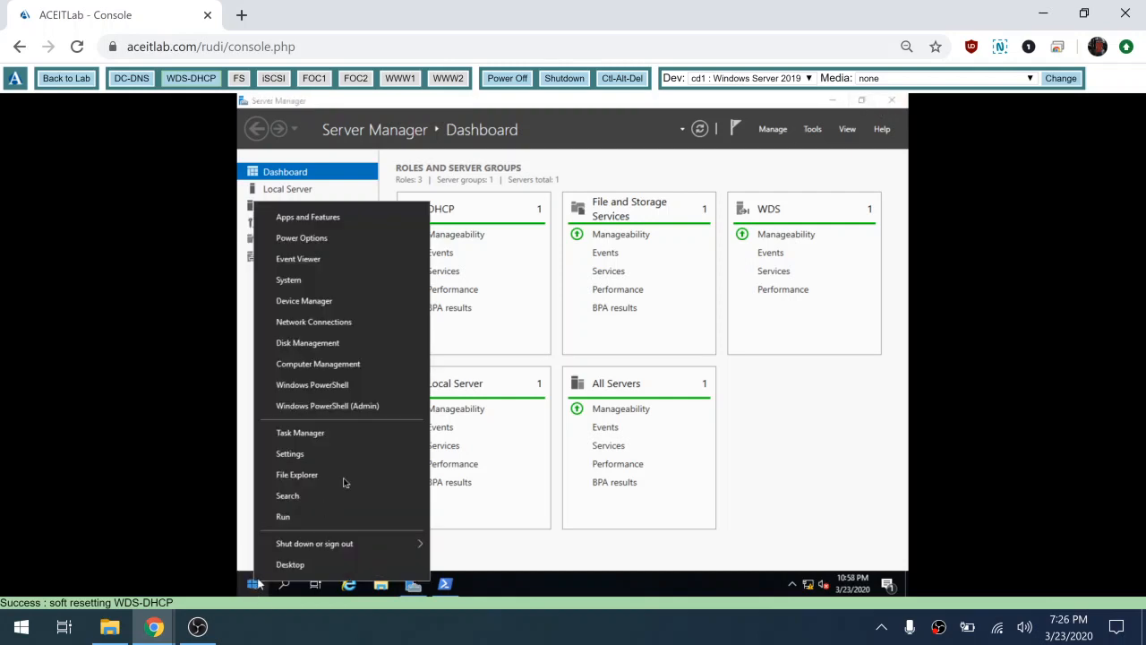
click(348, 367)
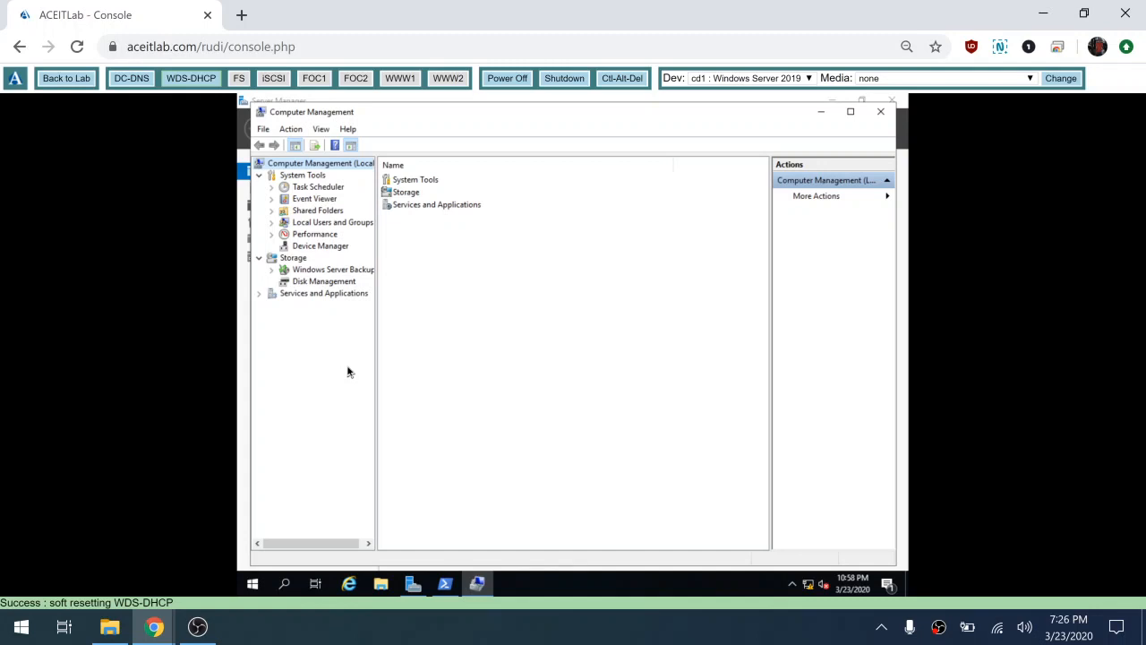
Step: Add joindomain as a member of the local Administrators group under Local Users and Groups
click(271, 223)
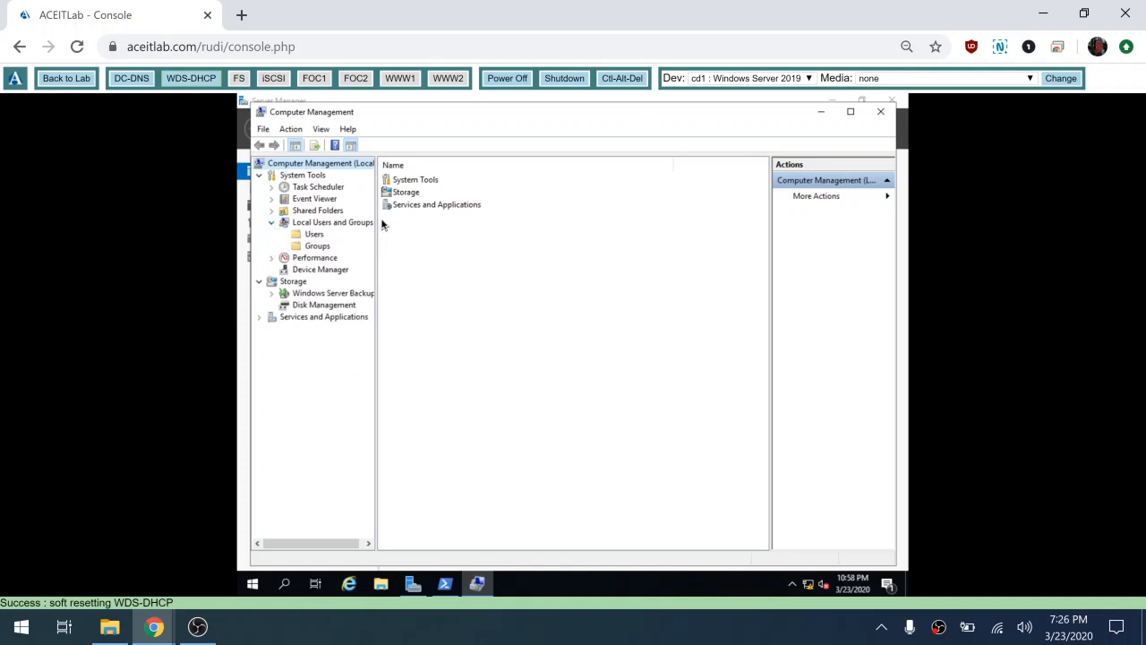
click(328, 249)
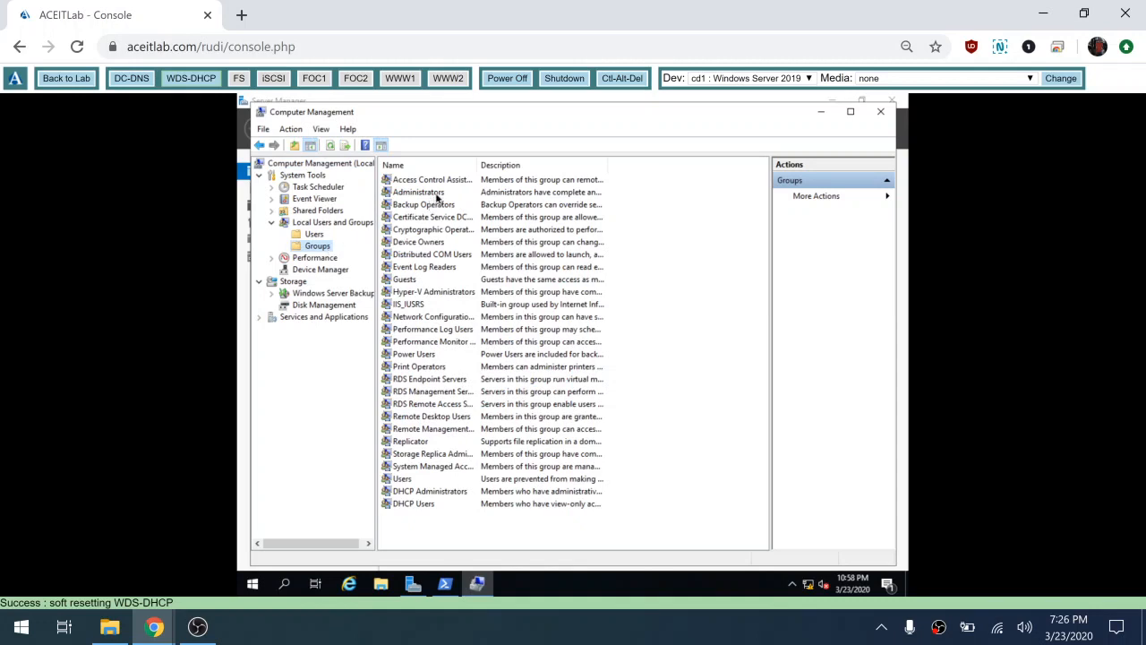
double_click(437, 195)
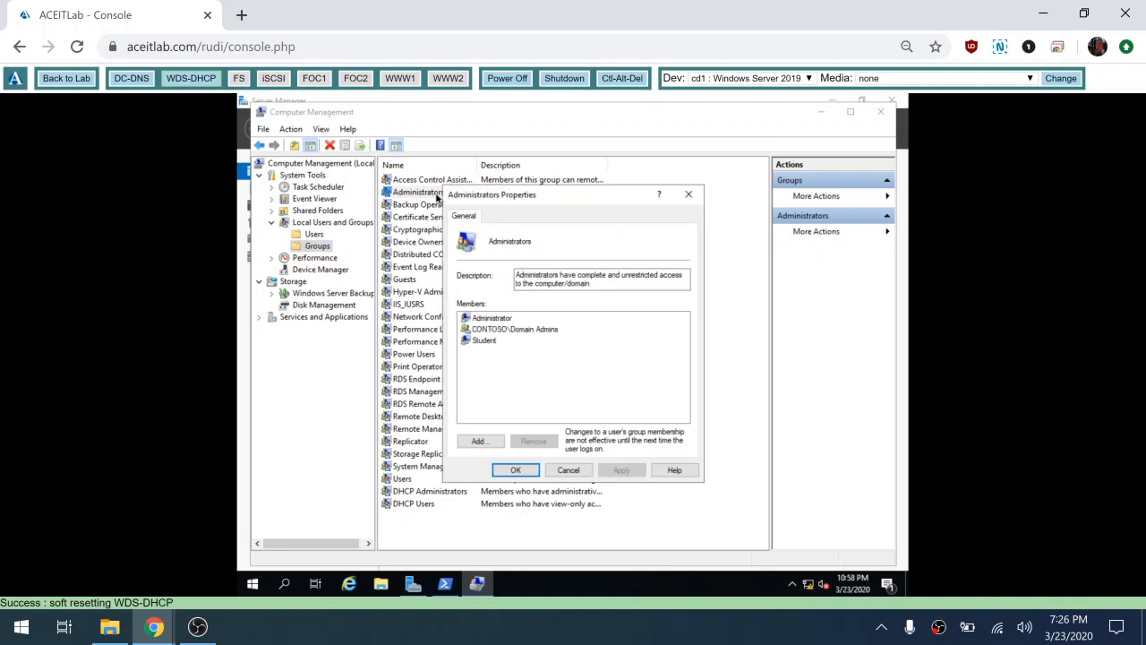
click(488, 443)
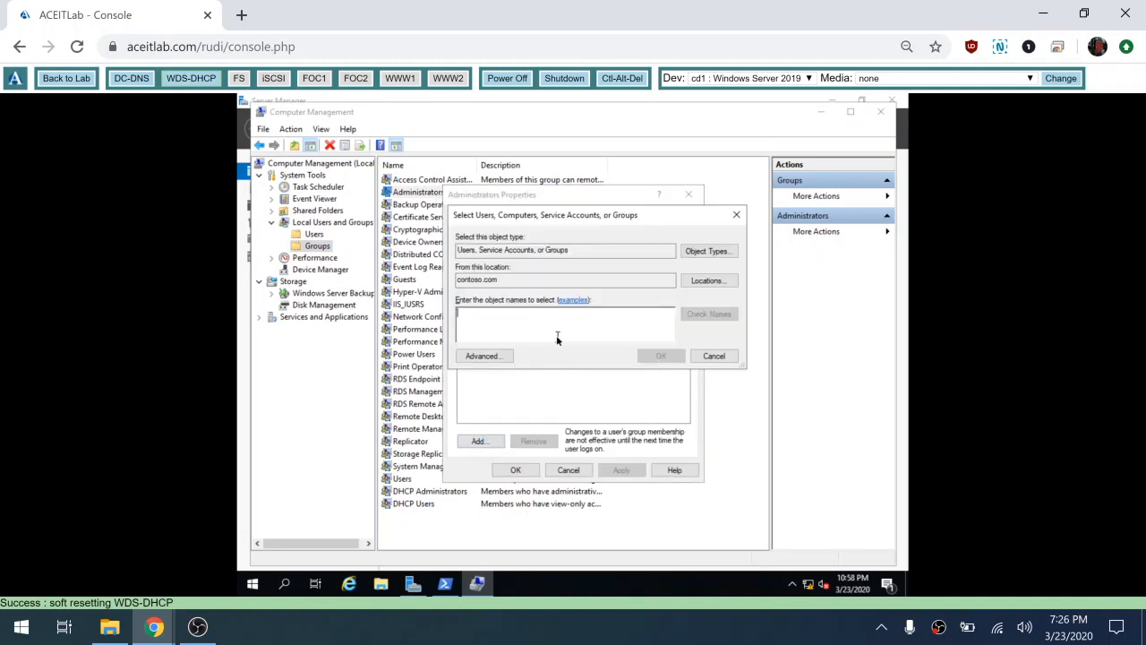
text(joind)
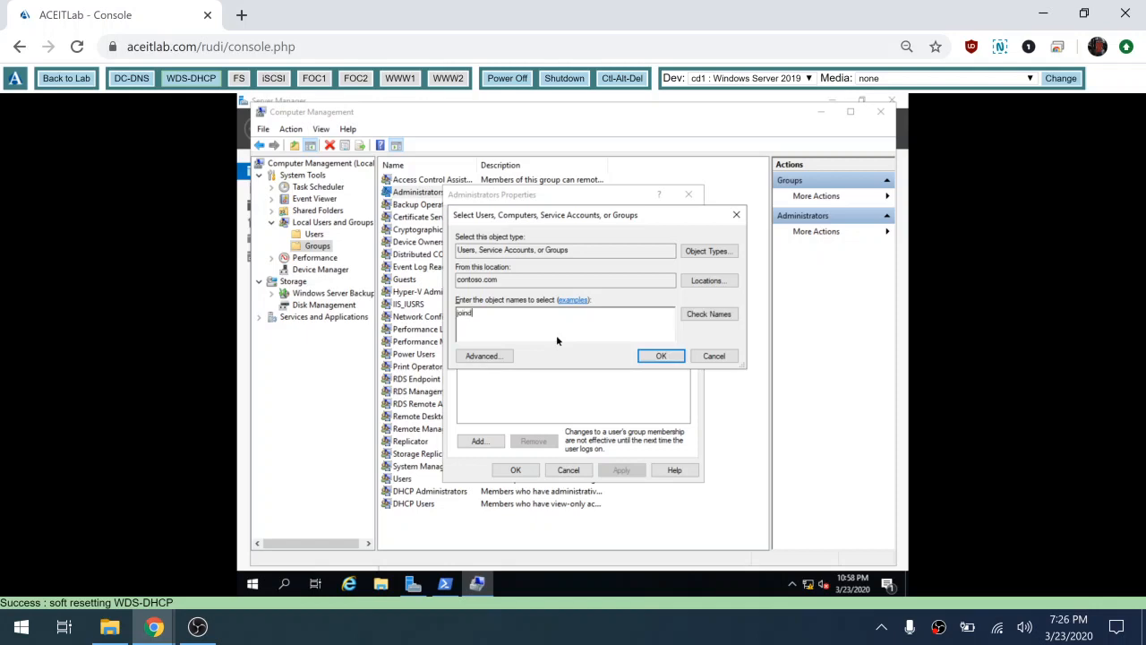
text(omain)
click(656, 358)
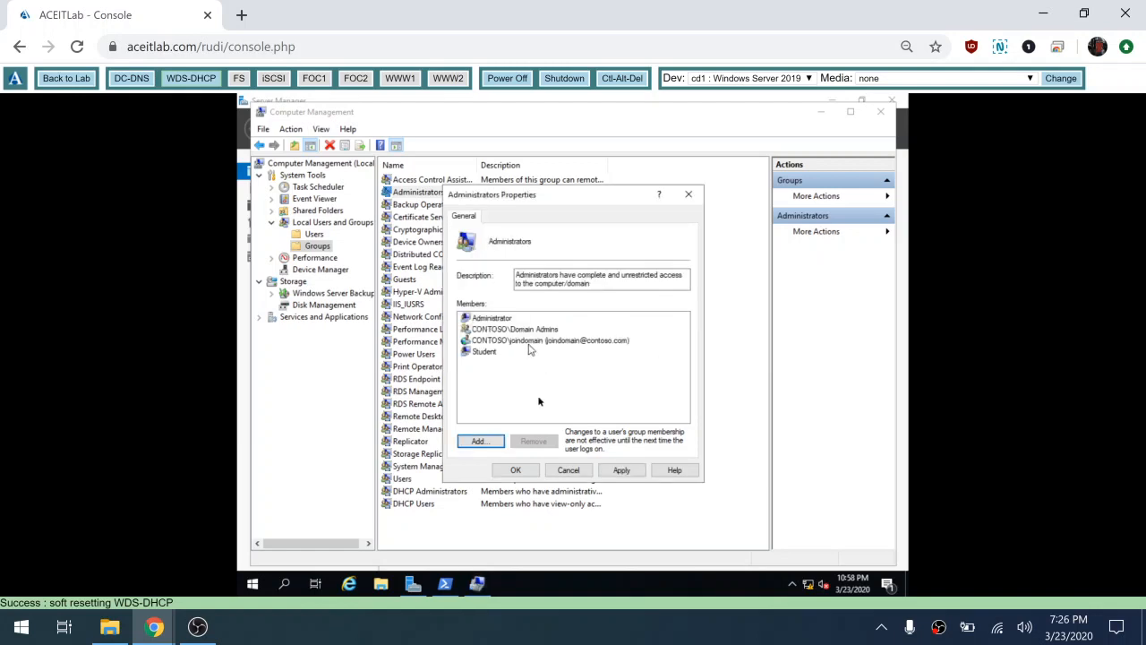
Step: Apply the Administrators membership change, close Computer Management, and launch File Explorer
click(517, 473)
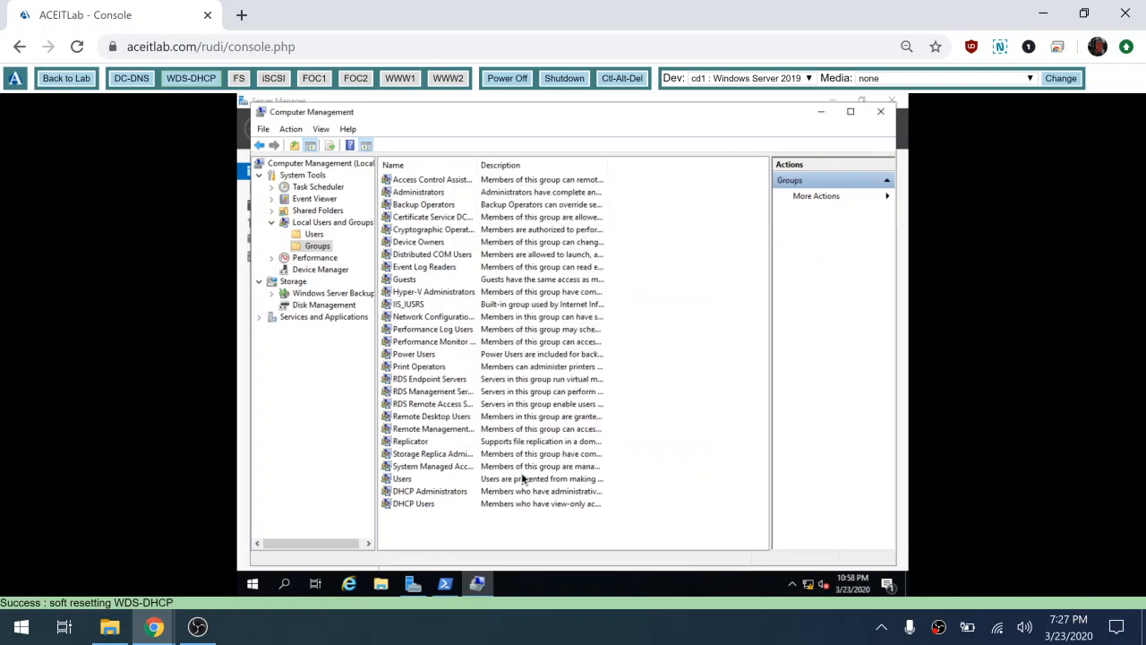
click(881, 111)
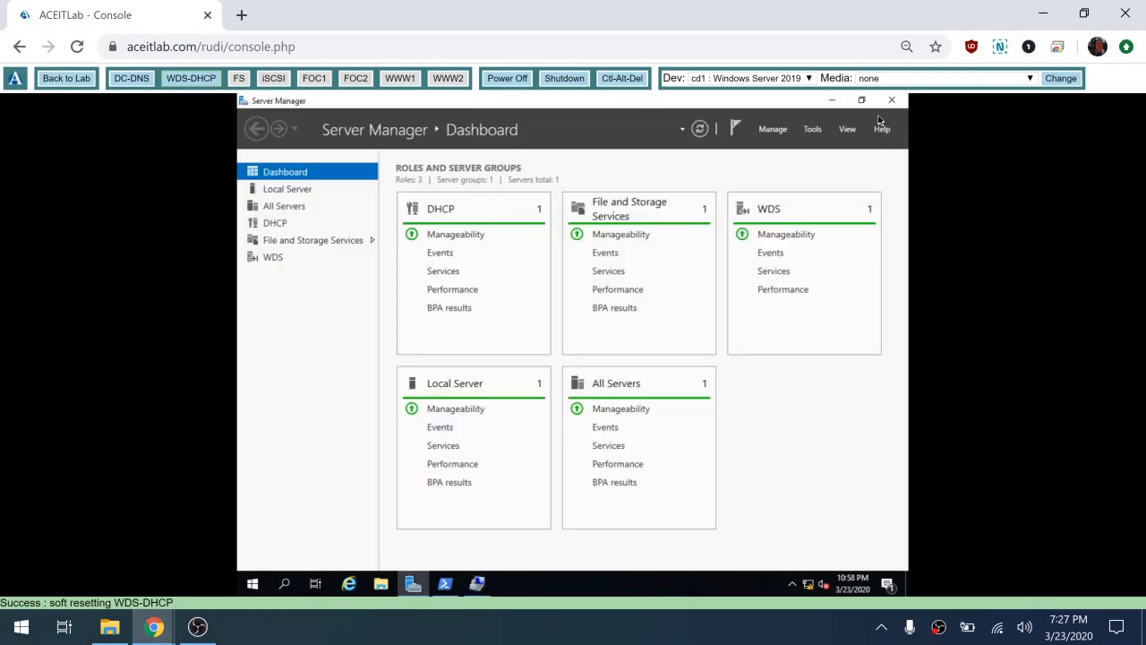
click(379, 584)
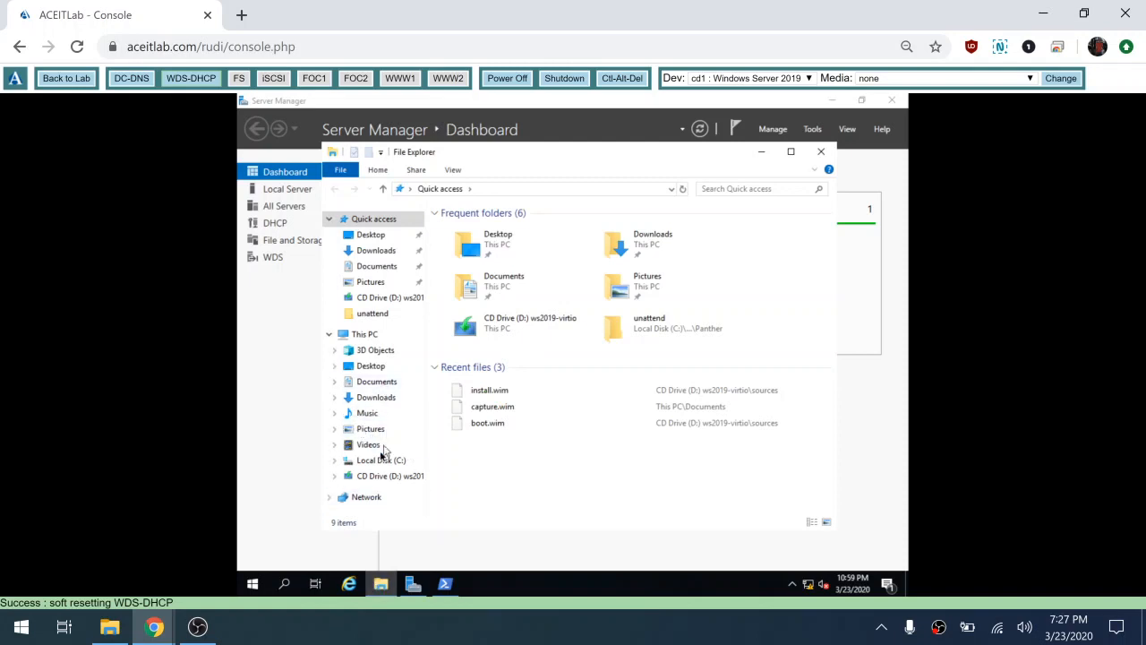
Step: Check the Administrators security permissions on C:\RemoteInstall, then close the properties and File Explorer
click(372, 465)
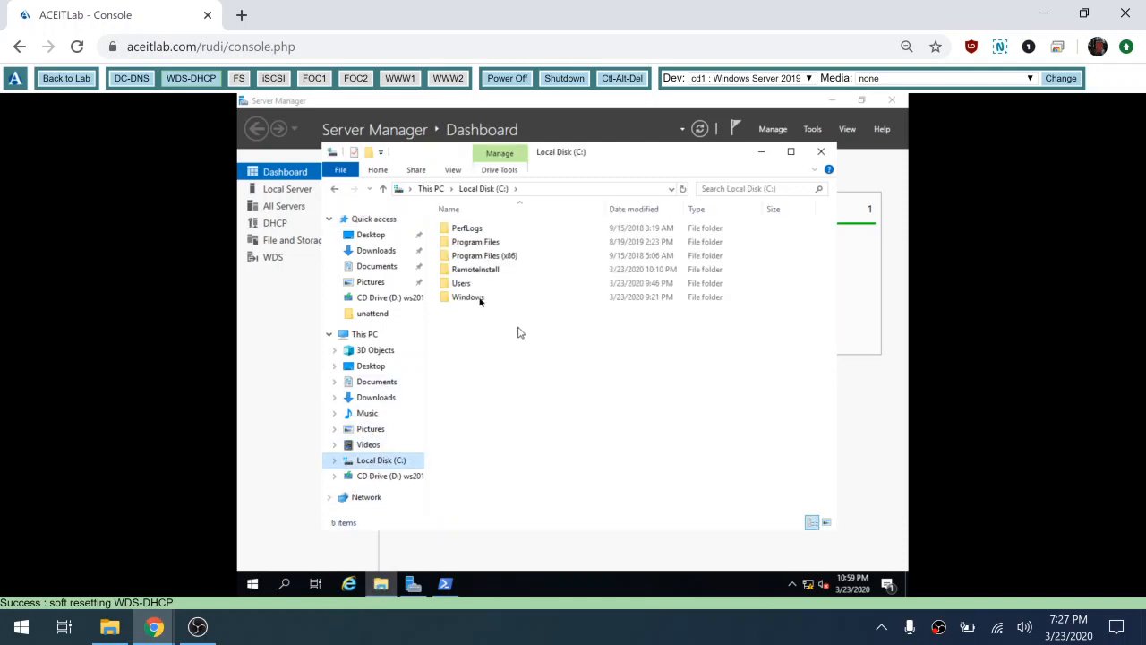
right_click(481, 271)
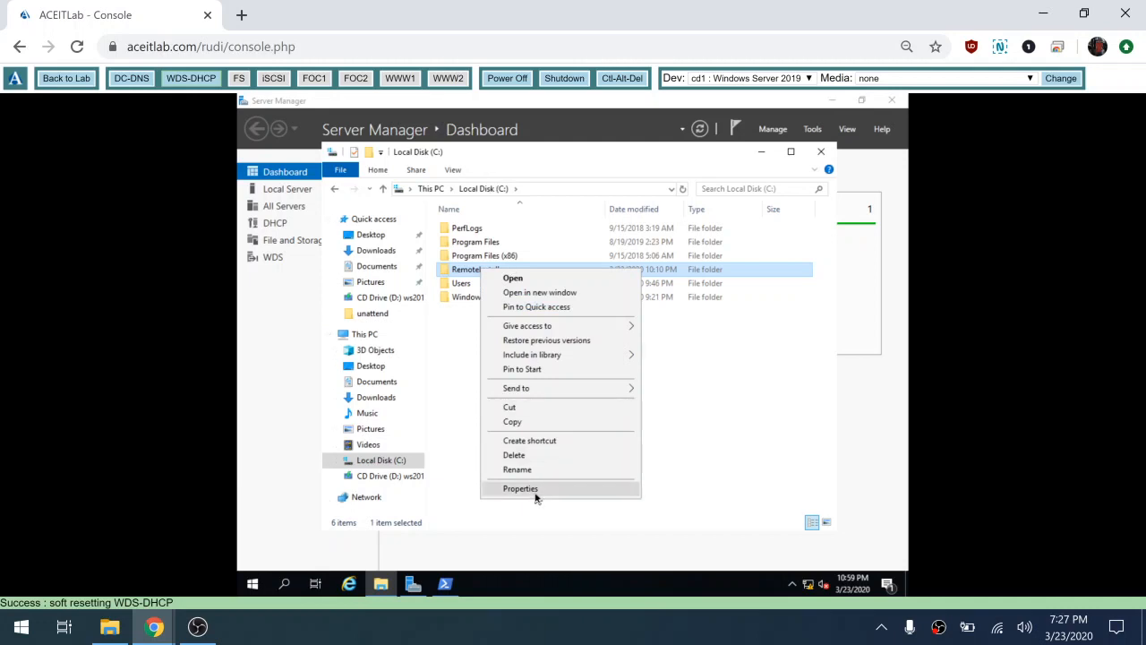
click(536, 492)
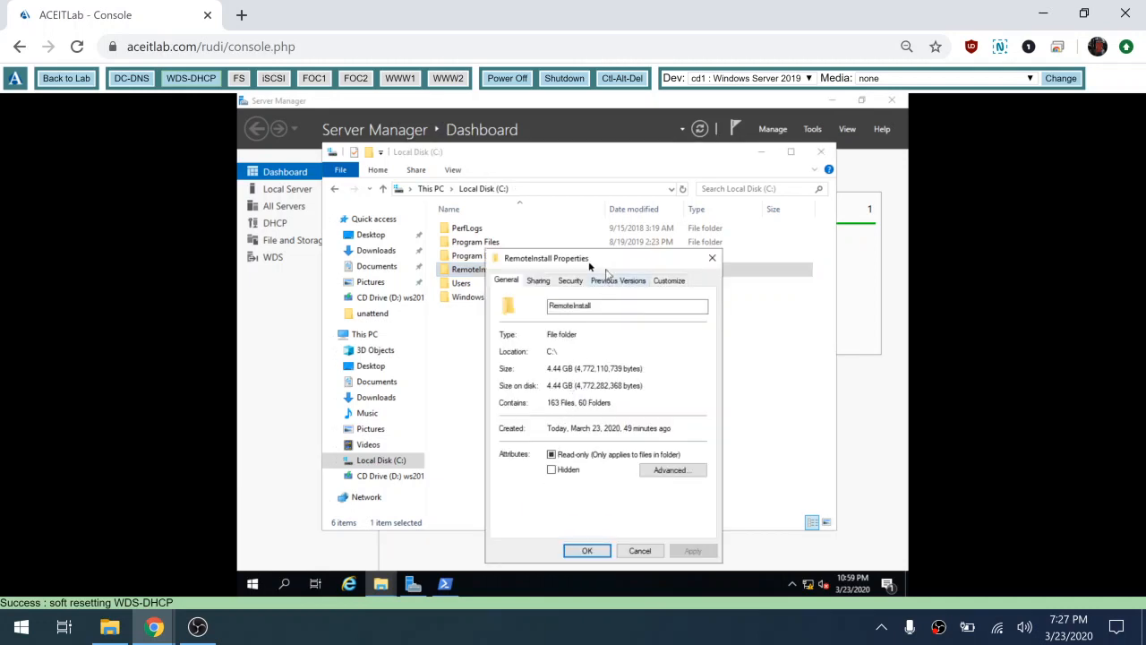
click(570, 280)
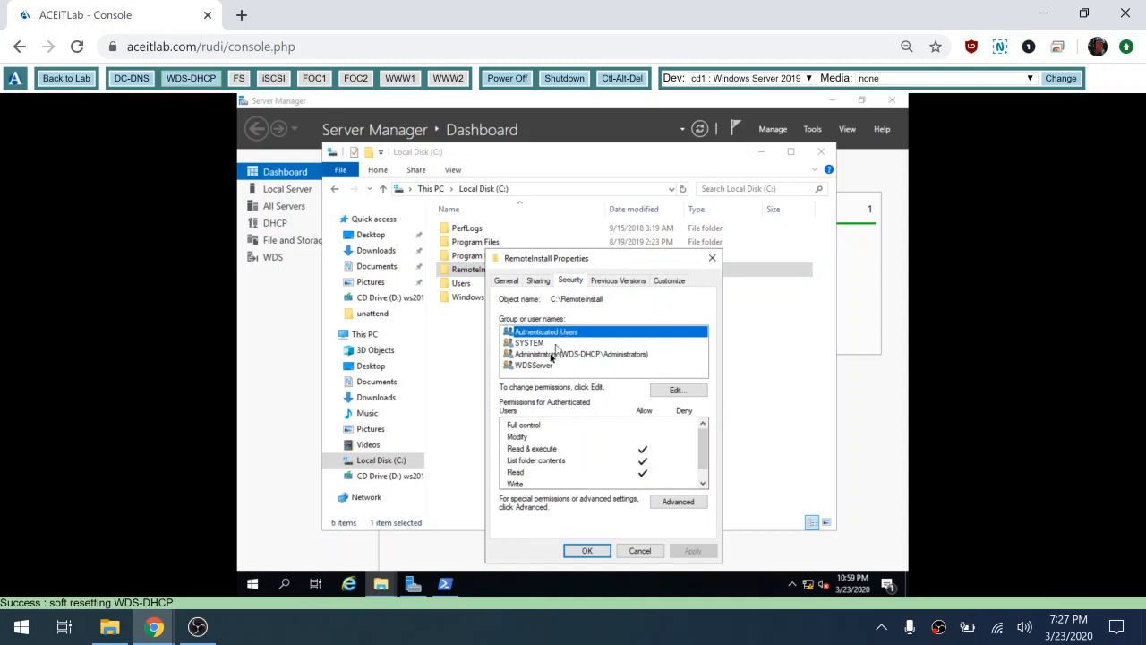
click(550, 355)
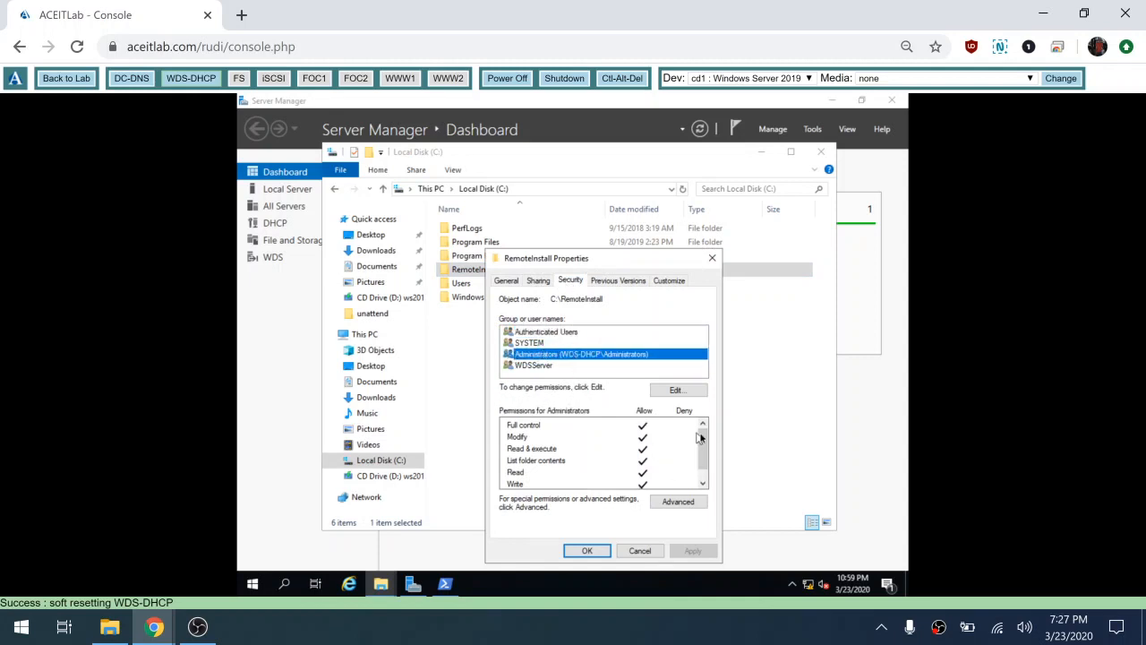
drag(703, 441, 703, 458)
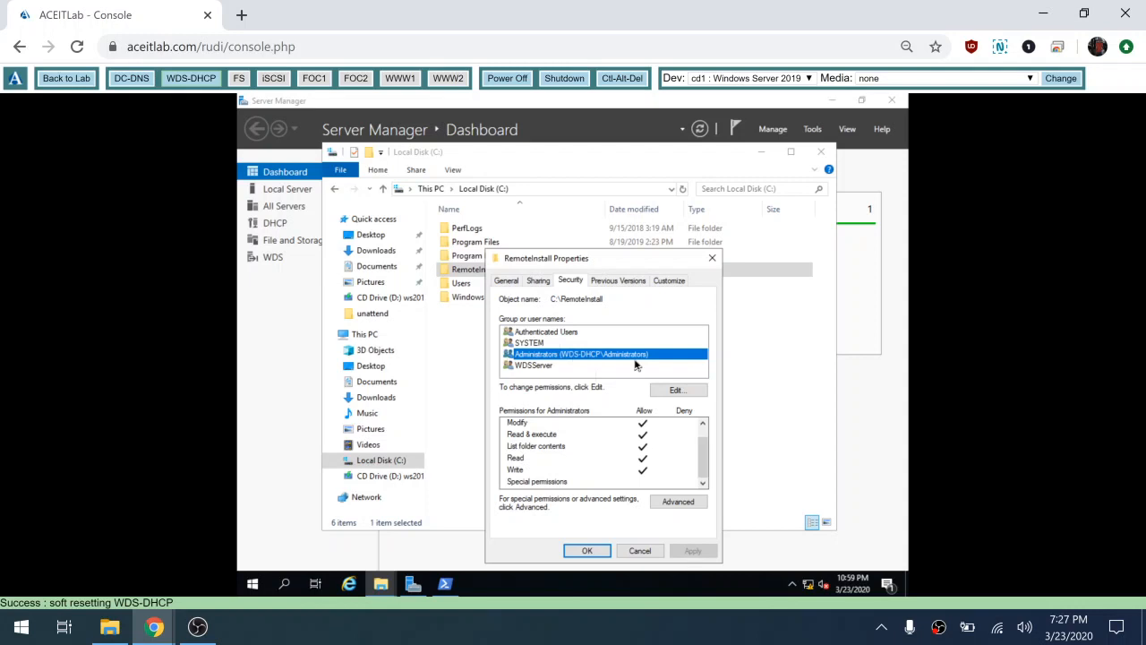
click(586, 550)
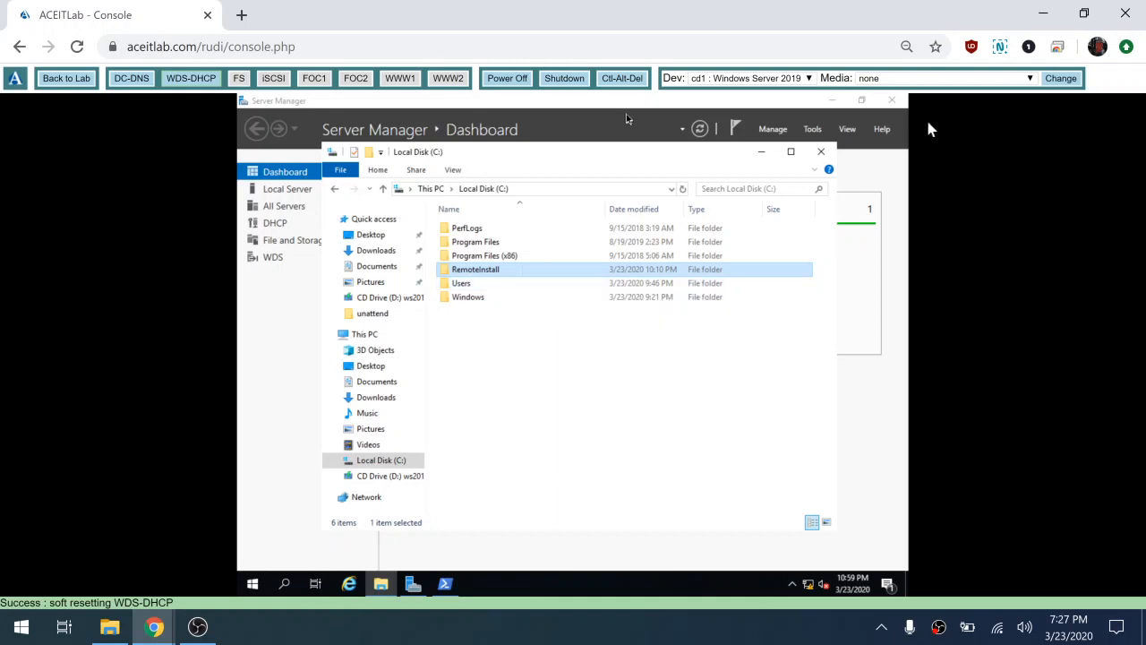
click(825, 150)
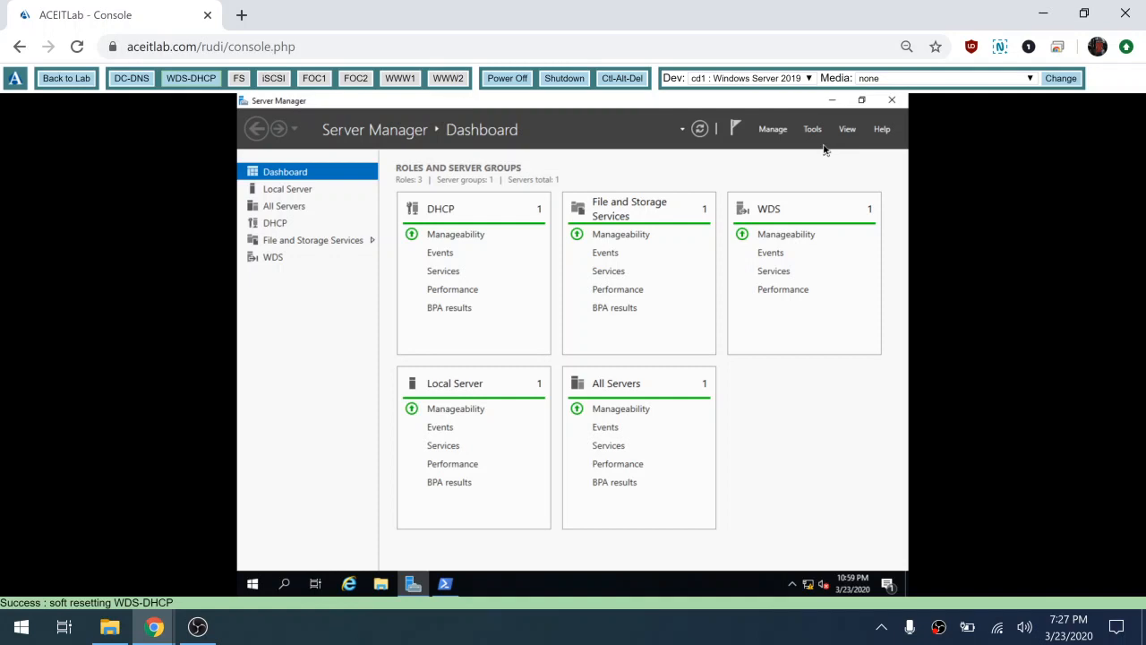
Step: End the PowerShell session with the exit command
click(445, 585)
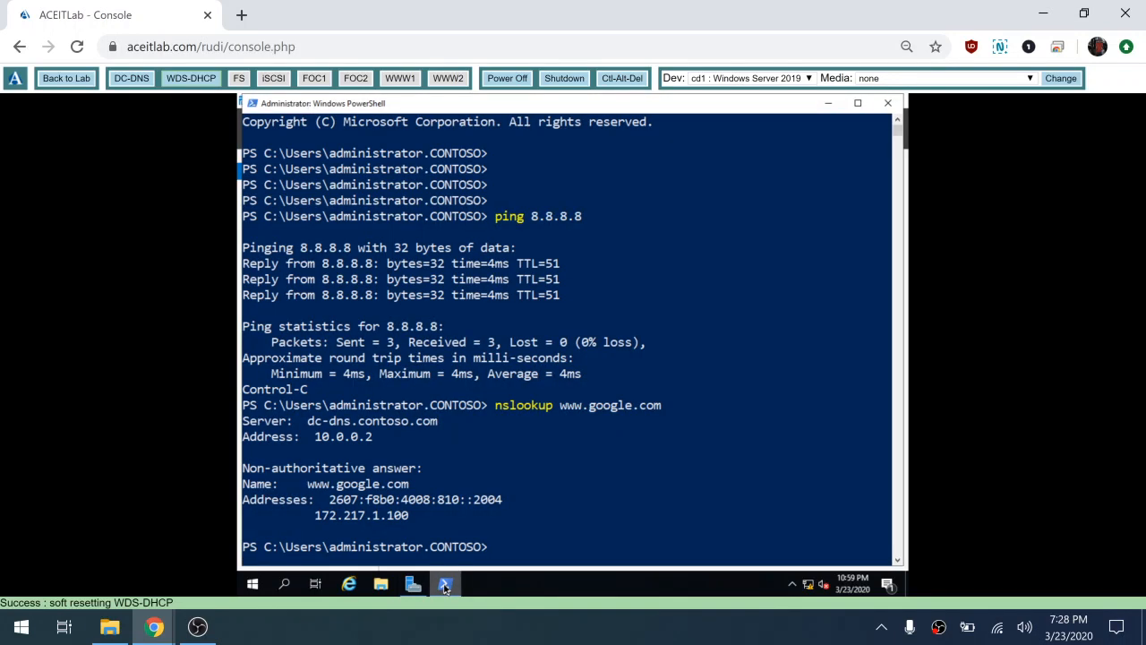
text(exit)
key(Return)
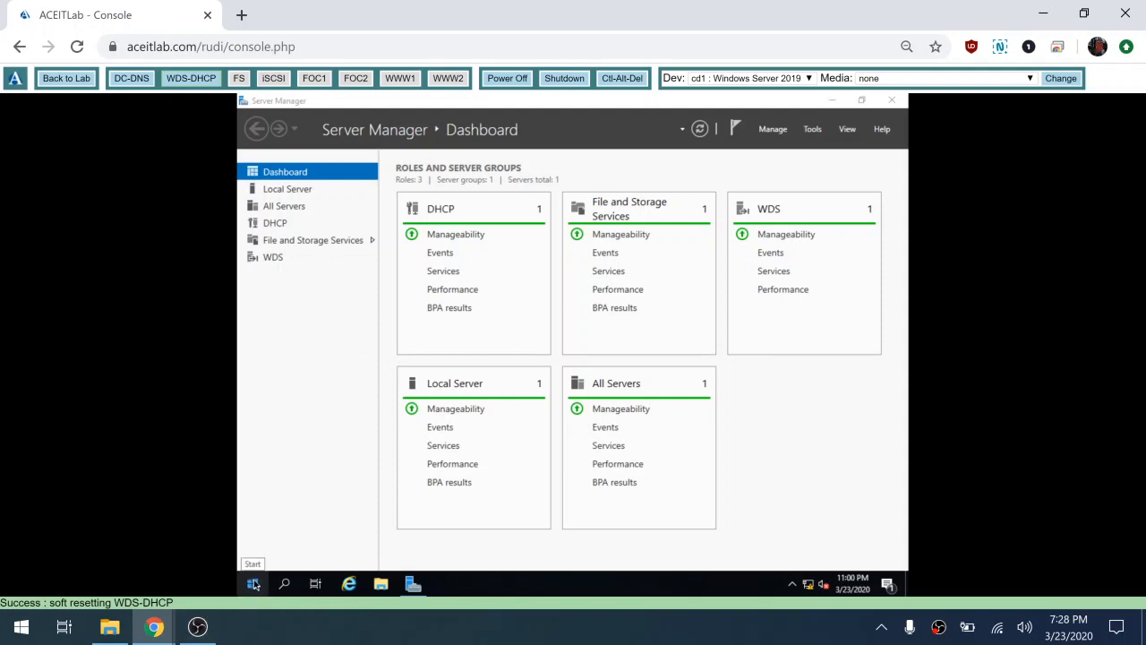
Step: Sign out of the WDS-DHCP administrator session from the Start quick menu
right_click(253, 583)
mouse_move(327, 548)
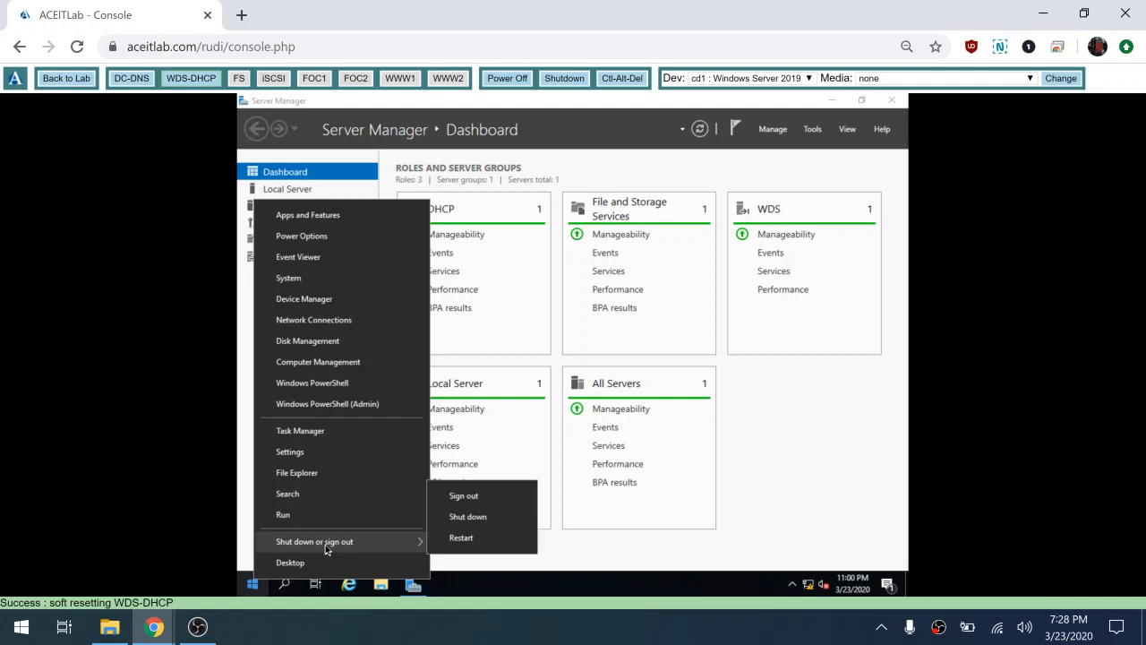
click(497, 497)
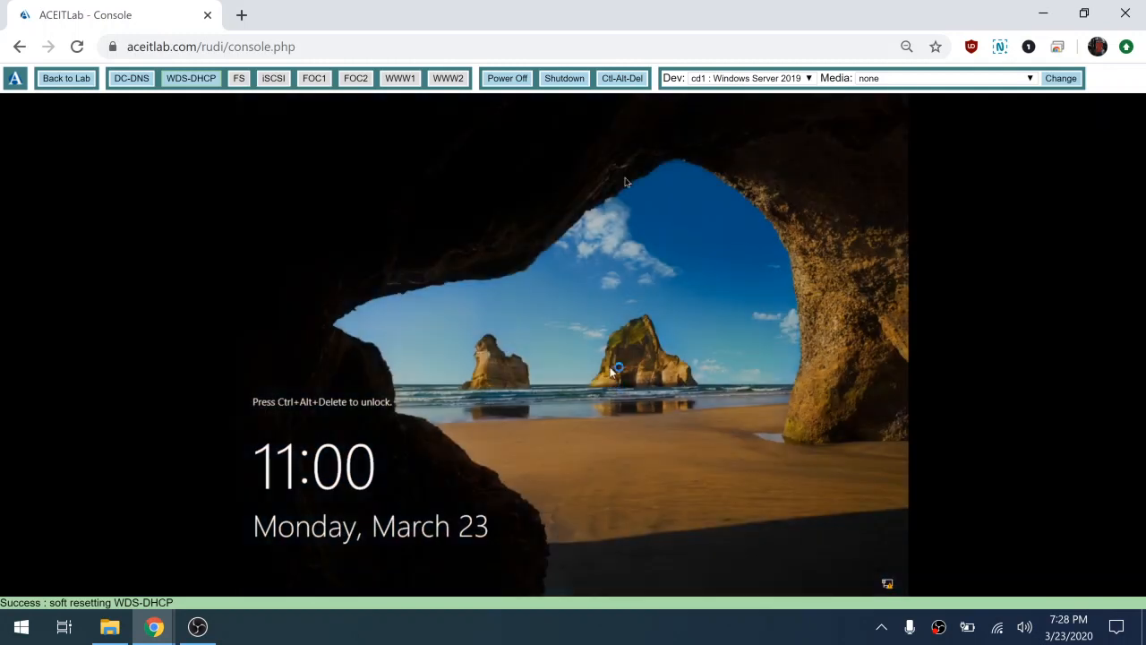
Step: Sign in as Other user with the CONTOSO account joindomain and its password
click(620, 81)
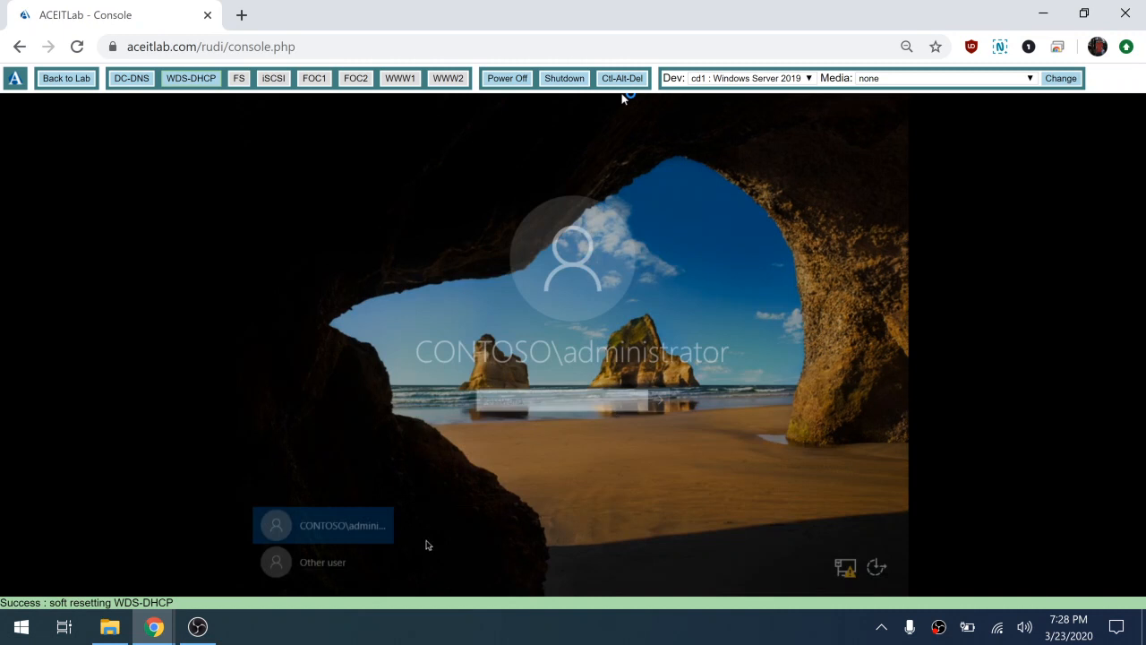
click(333, 568)
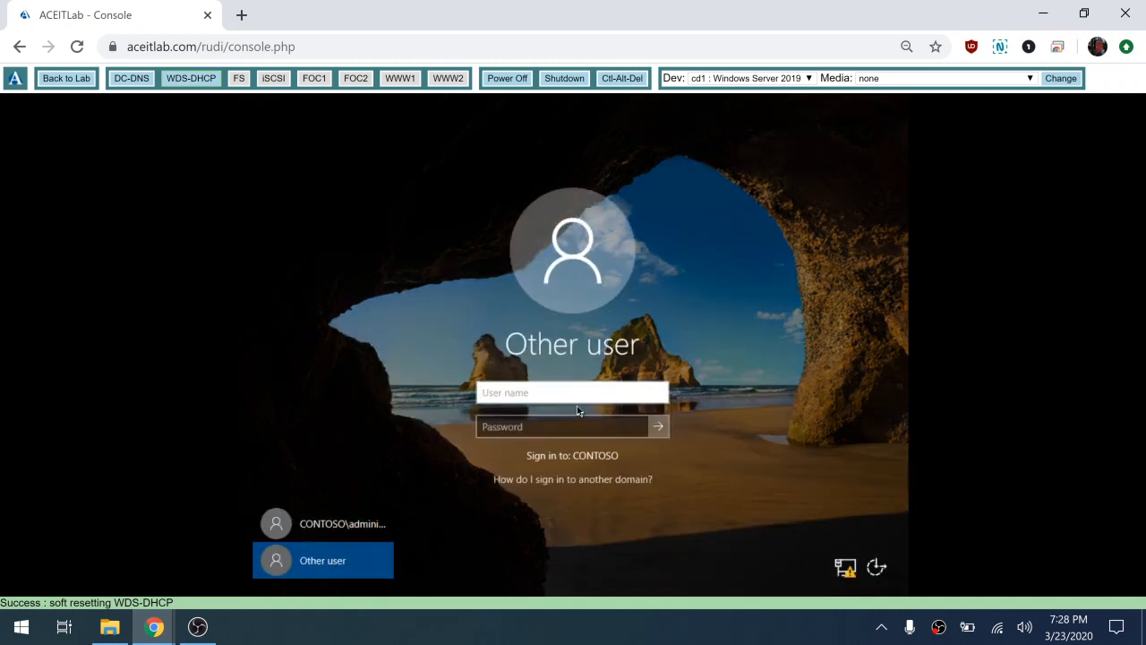
text(joindomain)
key(Tab)
text(•••••••)
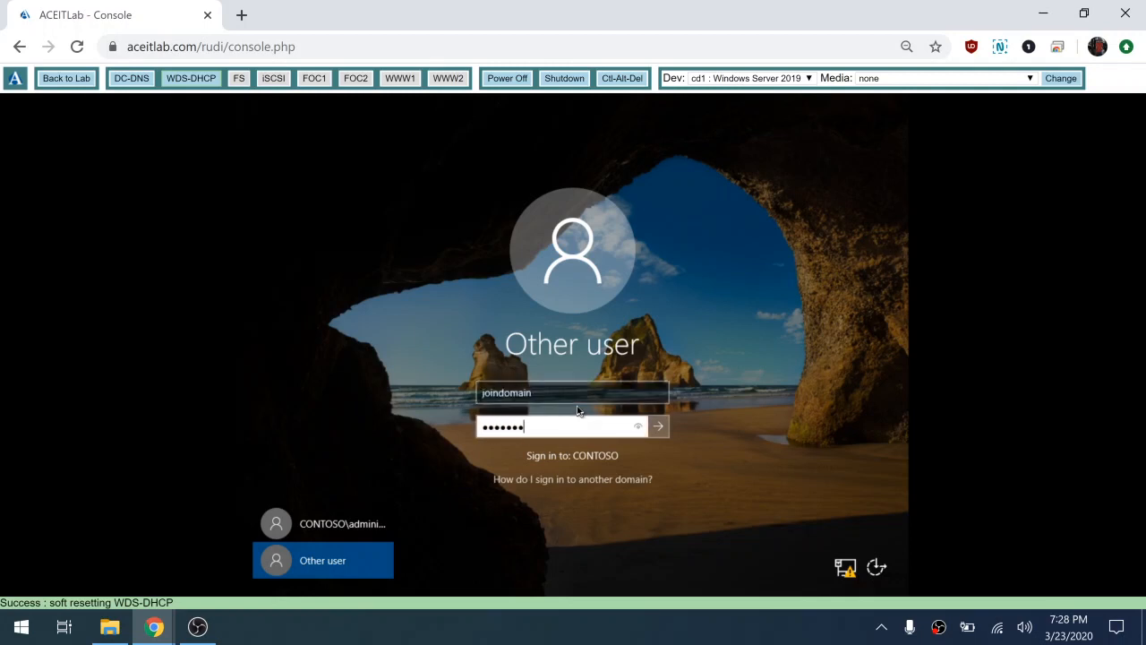
text(•)
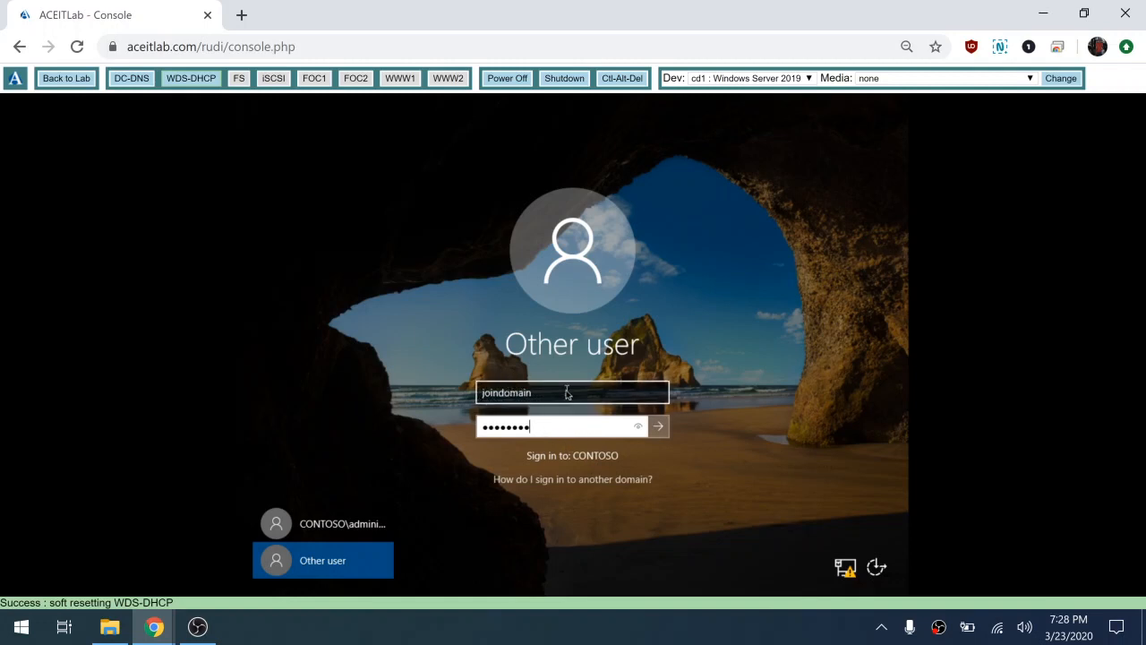
click(659, 427)
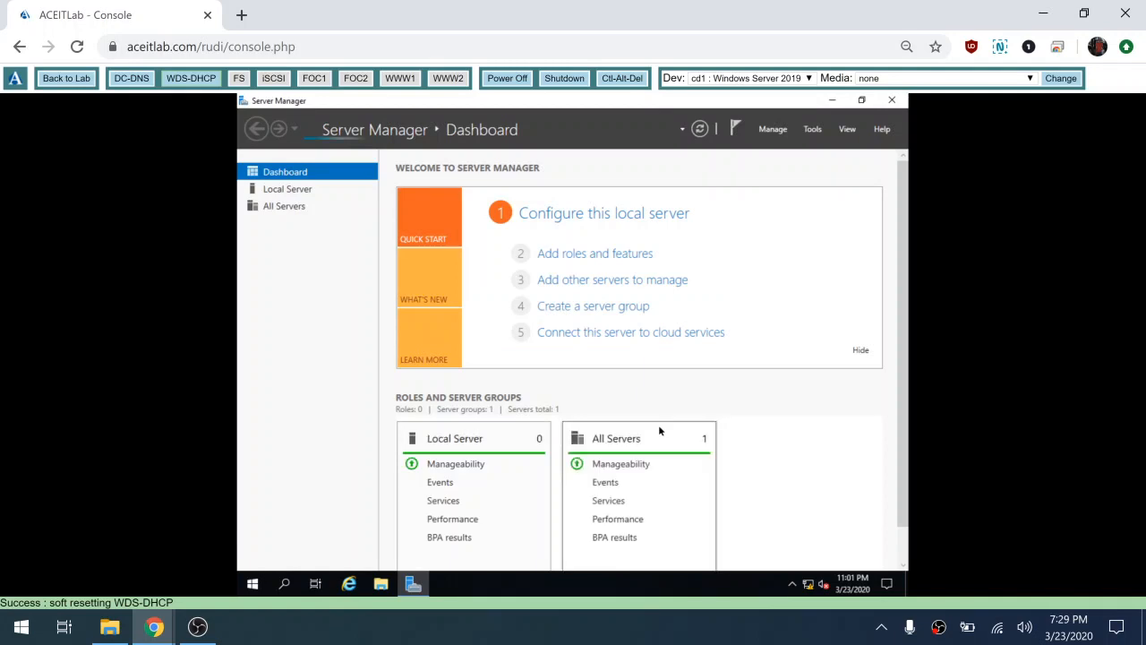
Step: Hide Server Manager's Welcome panel and launch Windows Deployment Services from the Tools menu
click(861, 352)
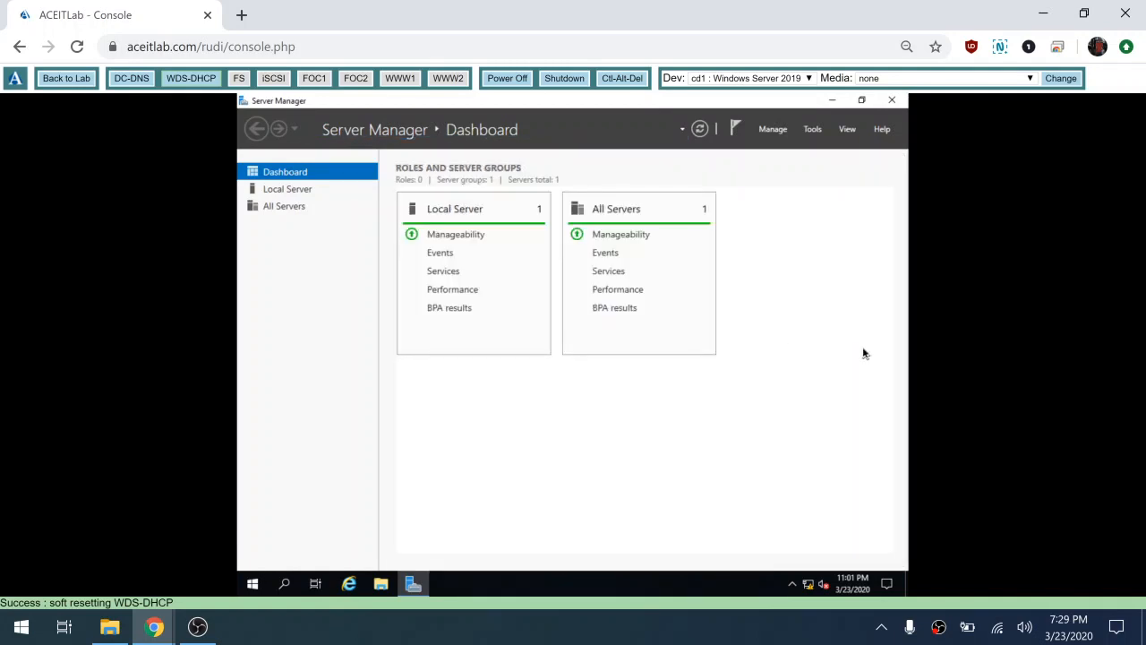
click(813, 130)
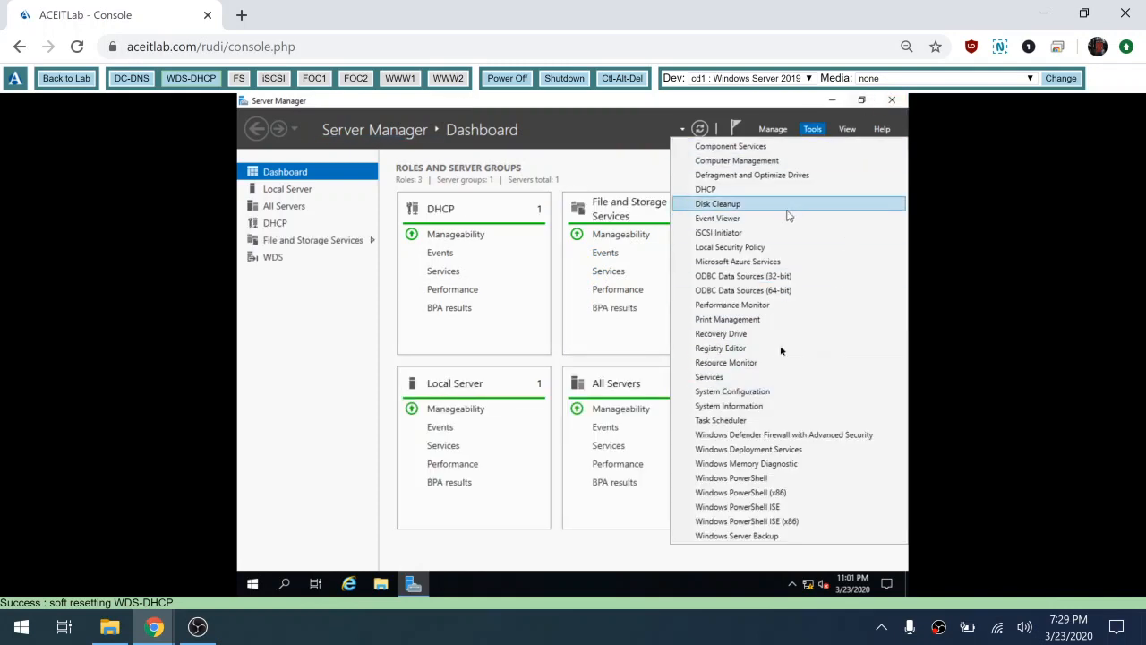
click(788, 452)
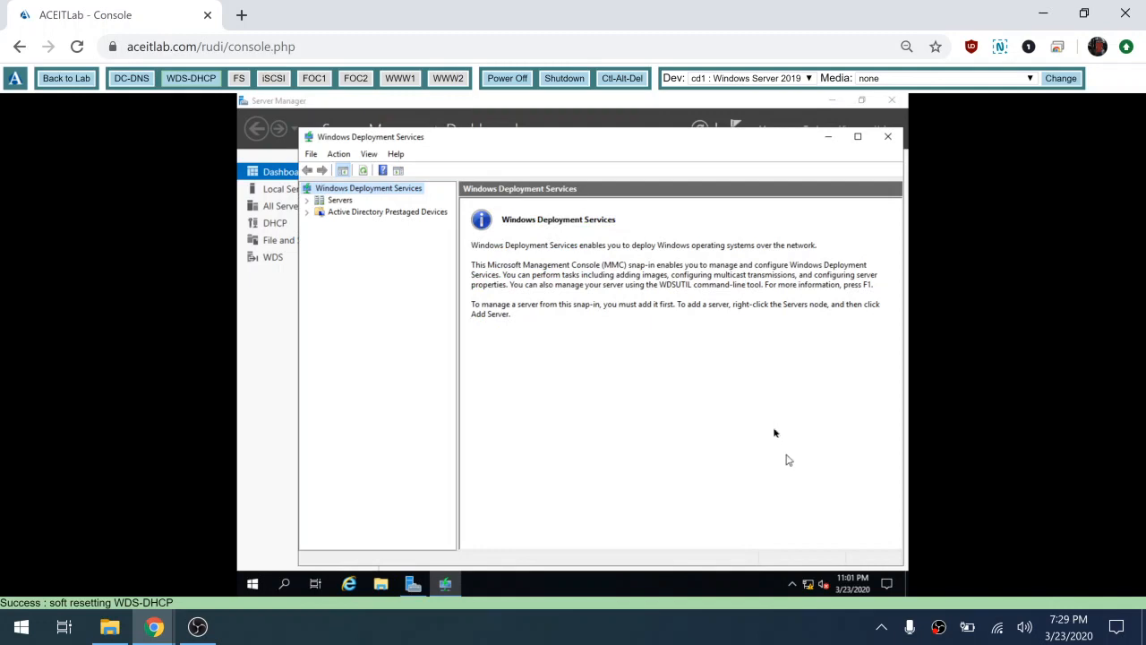
Step: Maximize WDS, expand Servers > wds-dhcp.contoso.com, and select its empty Pending Devices node
click(857, 139)
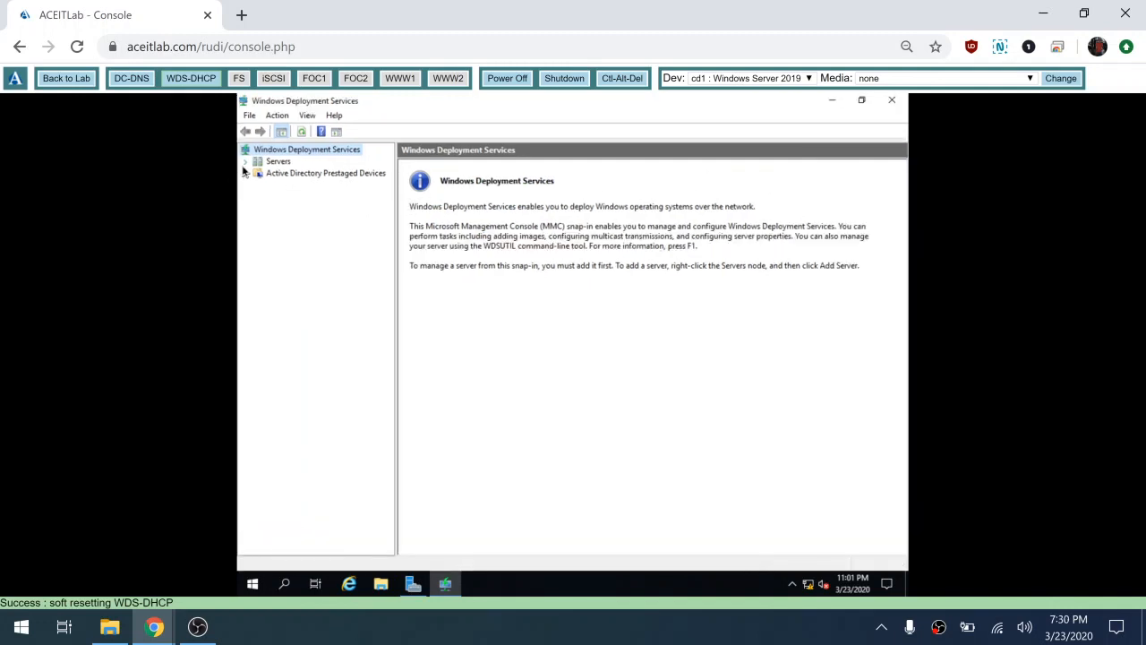
click(245, 164)
click(258, 174)
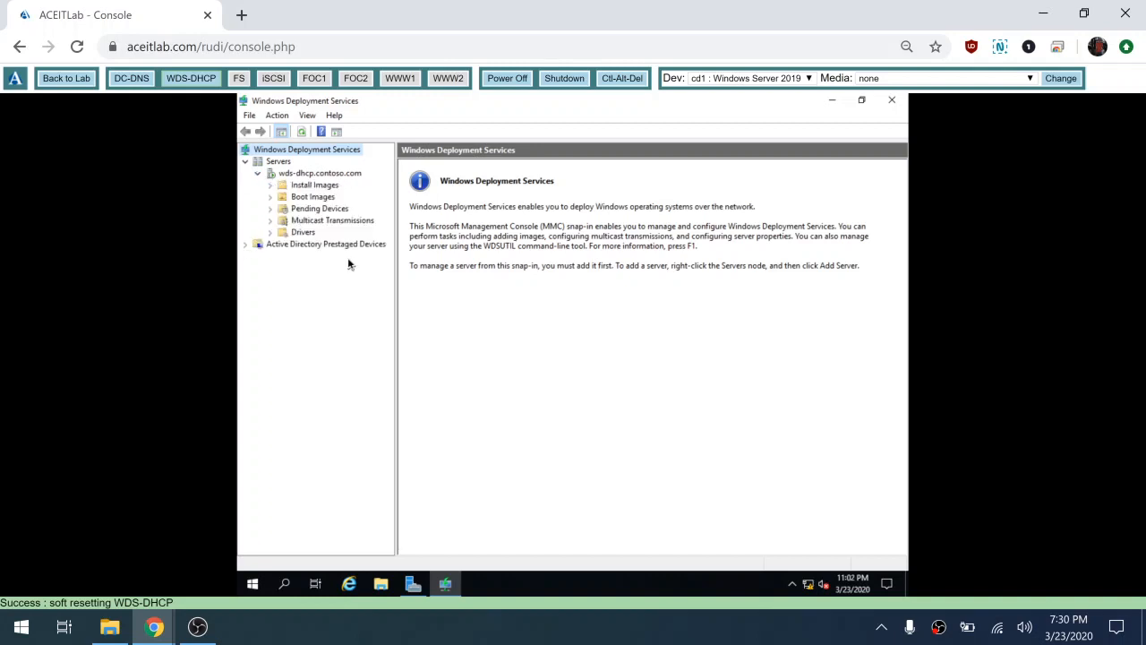
click(313, 208)
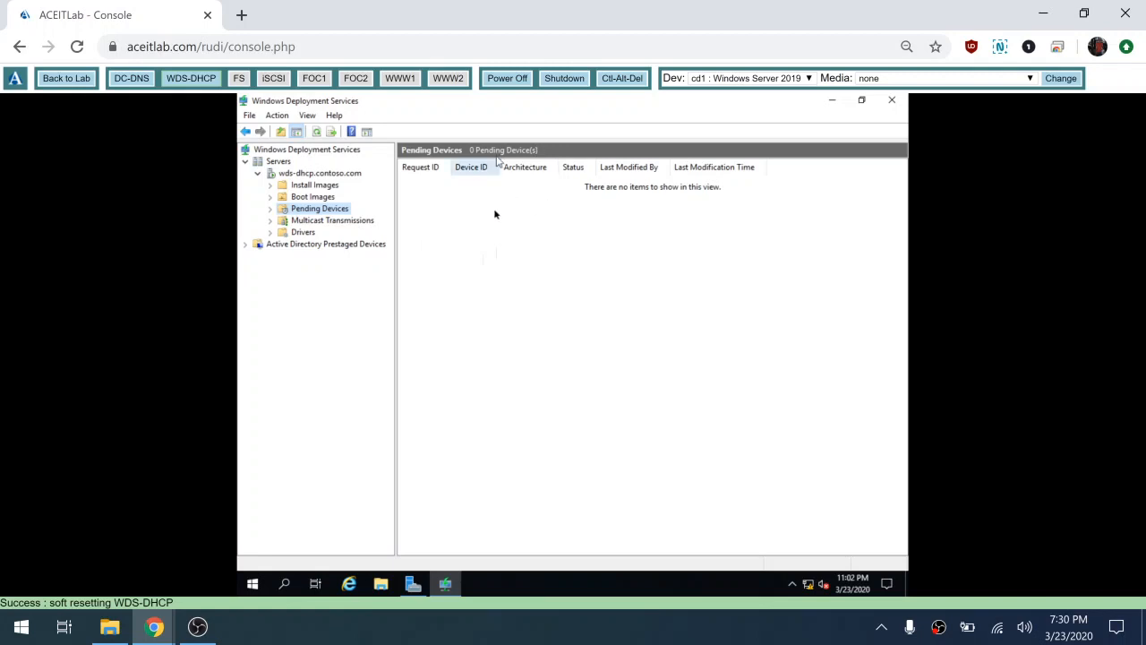
Step: Review the Pending Devices context menu with Modify PXE Response Settings, then close WDS
right_click(486, 238)
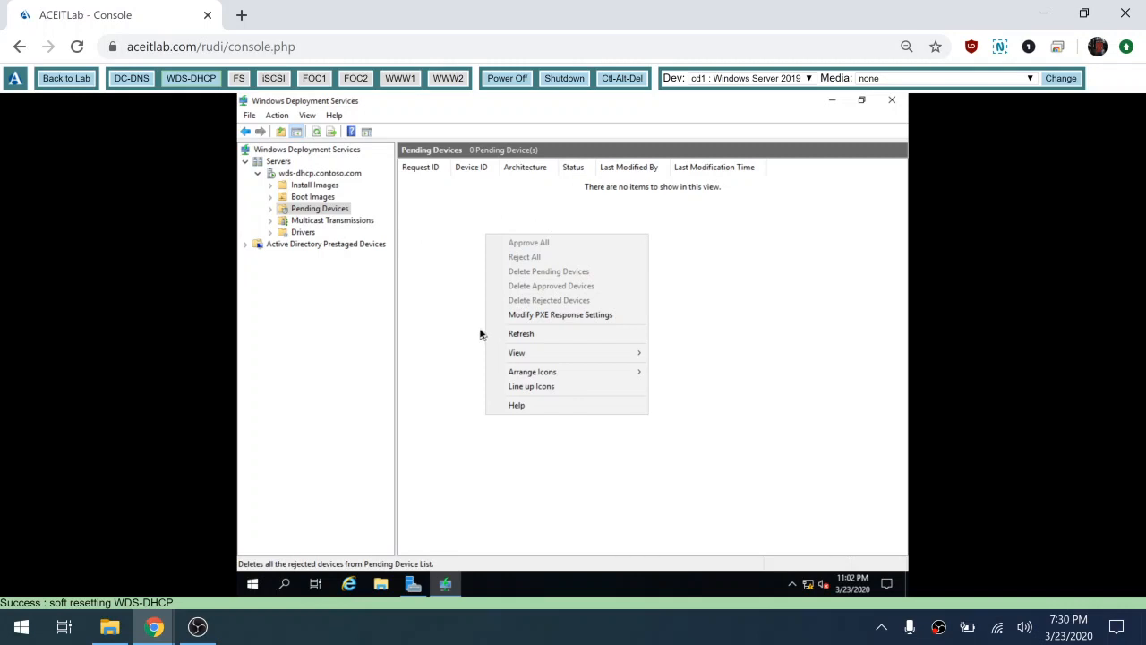
click(480, 334)
right_click(480, 334)
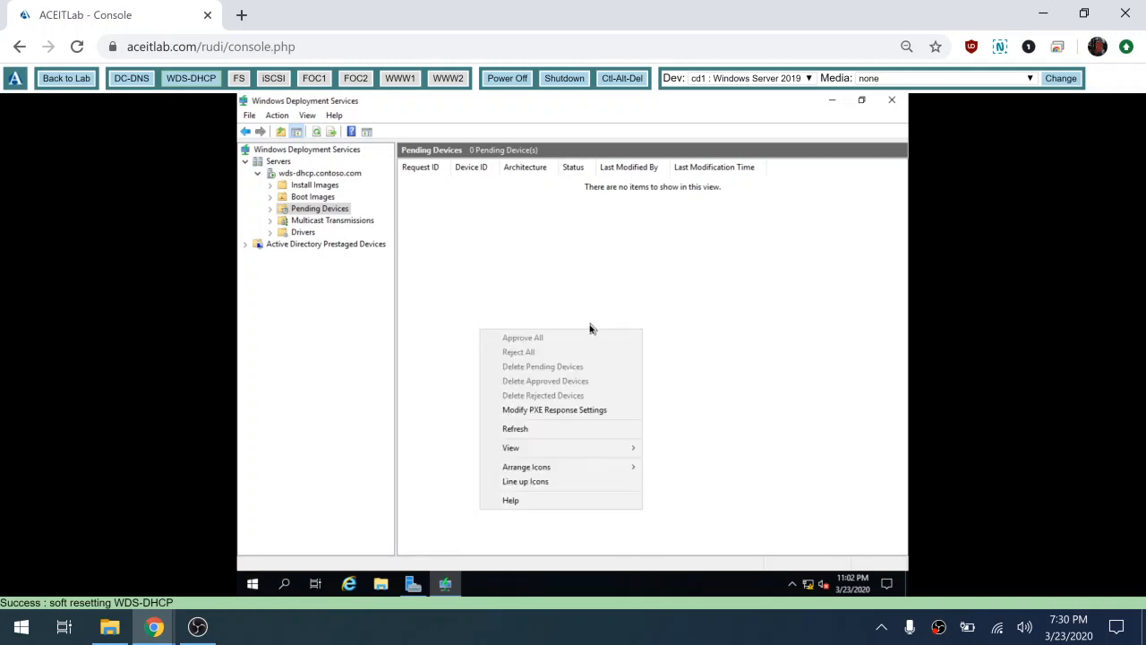
click(521, 308)
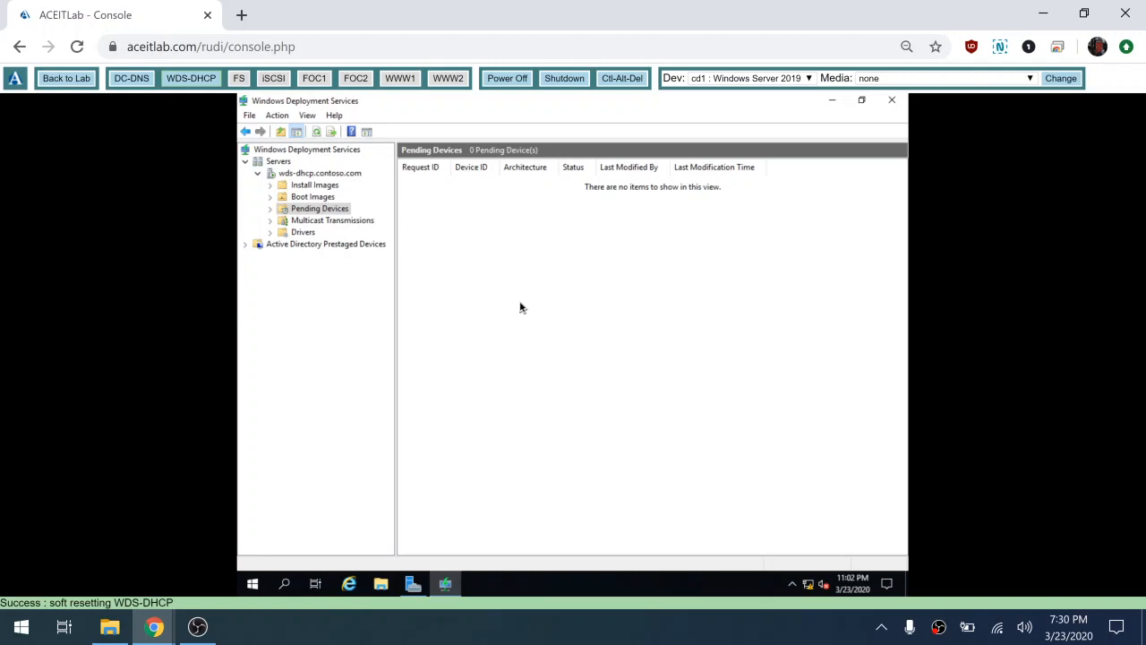
click(894, 101)
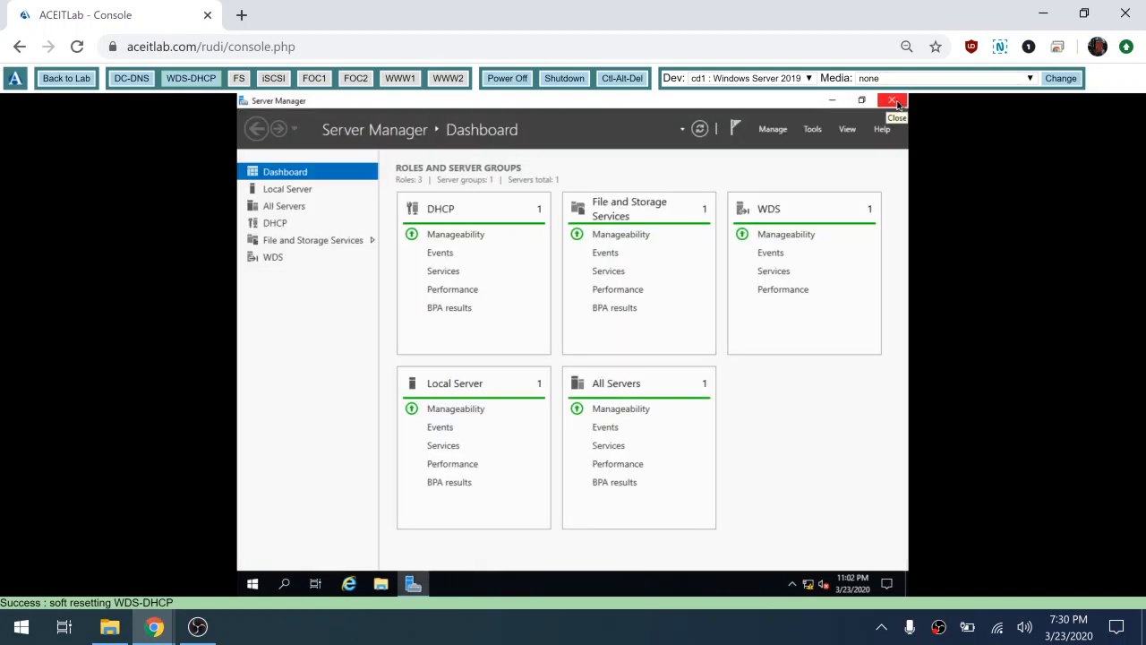